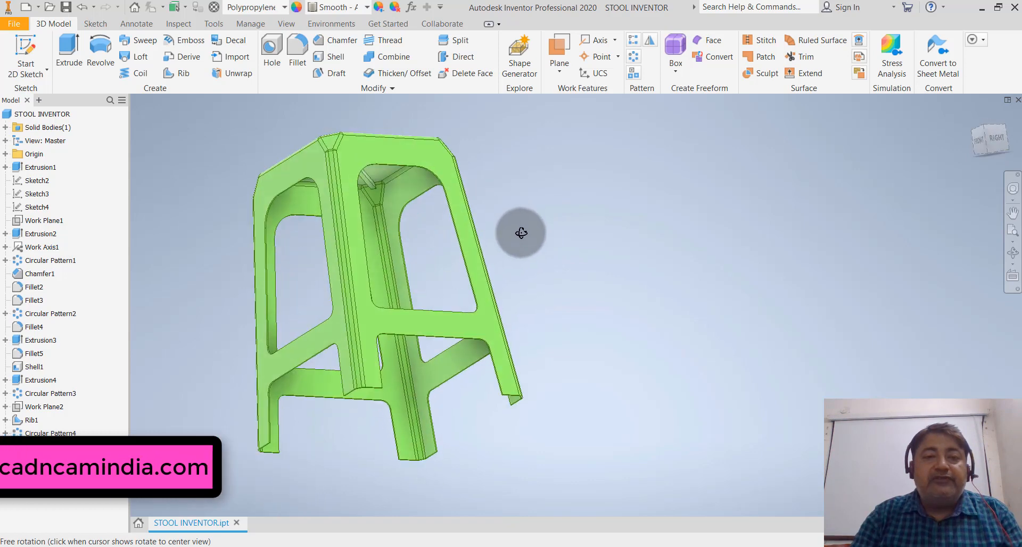
# Step: Close the finished stool part and create a new part from the metric Standard (mm).ipt template
pyautogui.scroll(-3, 527, 197)
pyautogui.scroll(3, 523, 201)
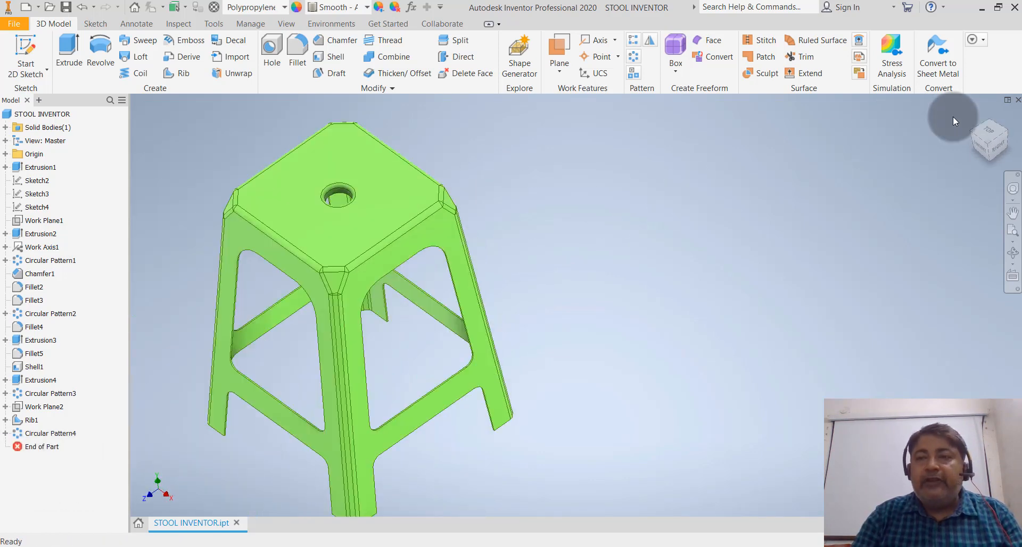
pyautogui.click(1018, 100)
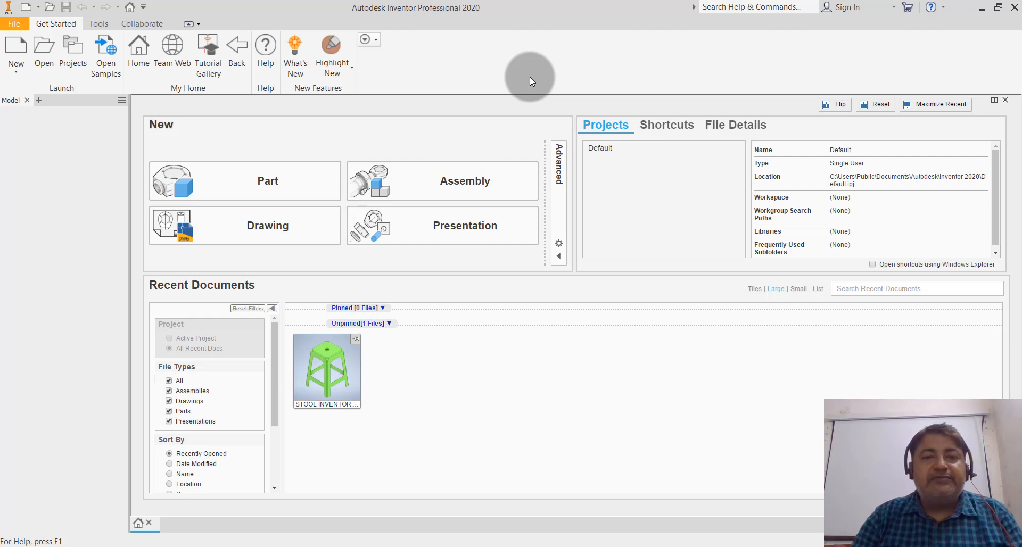
pyautogui.click(16, 71)
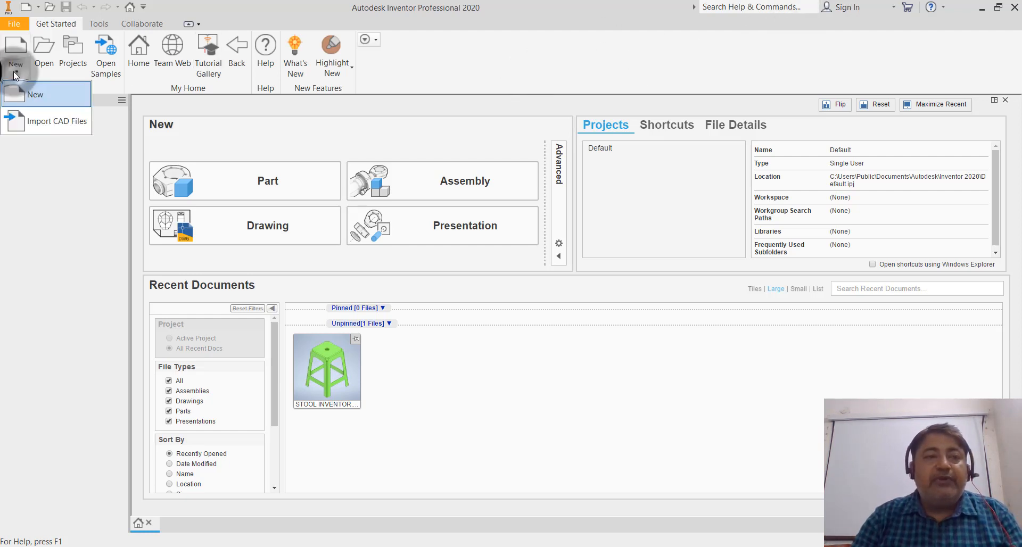
pyautogui.click(65, 95)
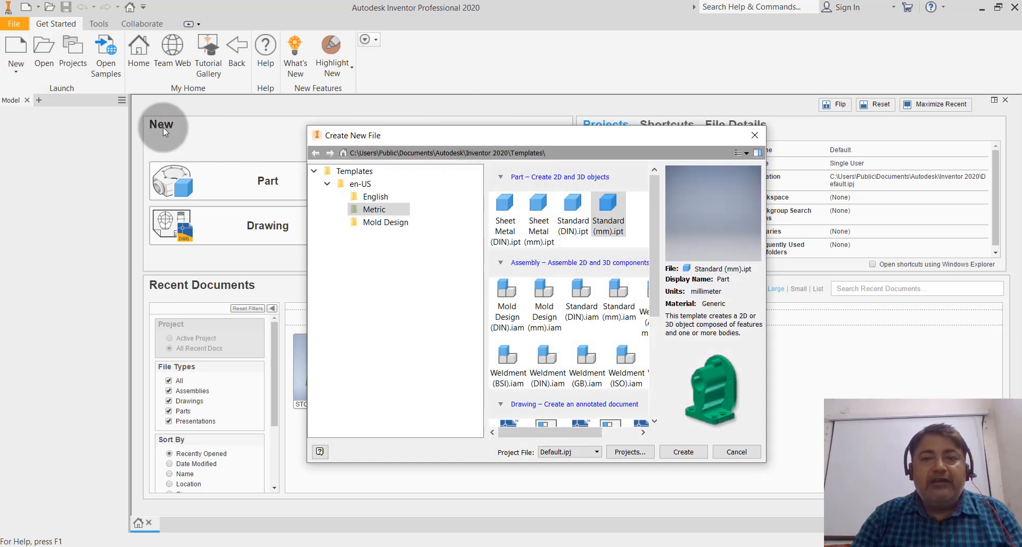
pyautogui.doubleClick(609, 217)
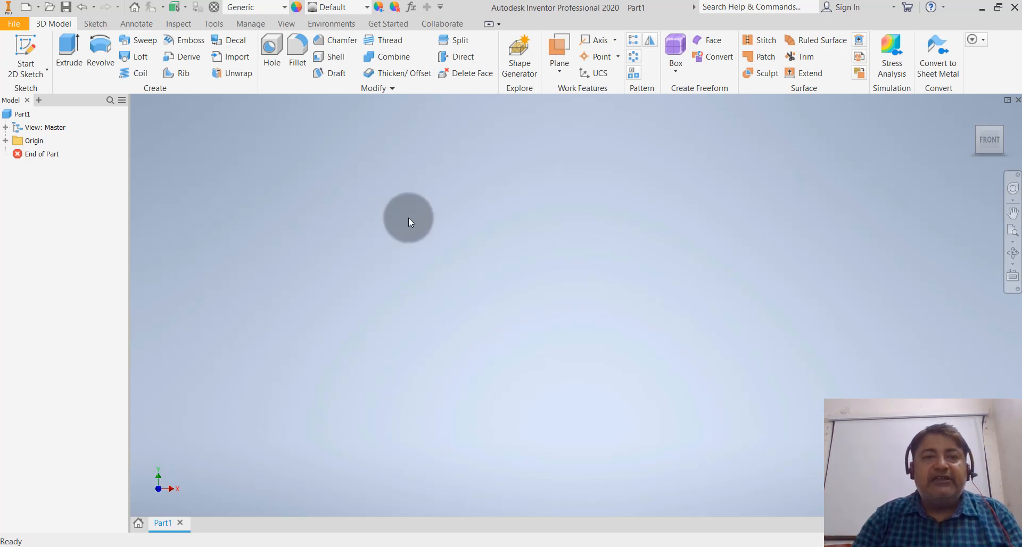
# Step: Make the YZ, XZ and XY origin planes visible and show them in a three-dimensional view
pyautogui.click(5, 141)
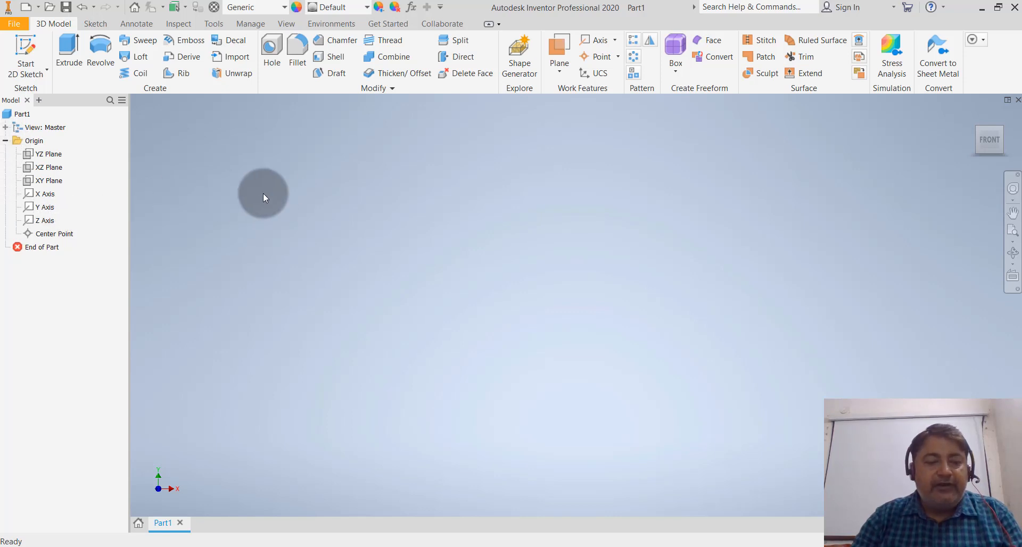
pyautogui.moveTo(52, 157); pyautogui.dragTo(53, 182)
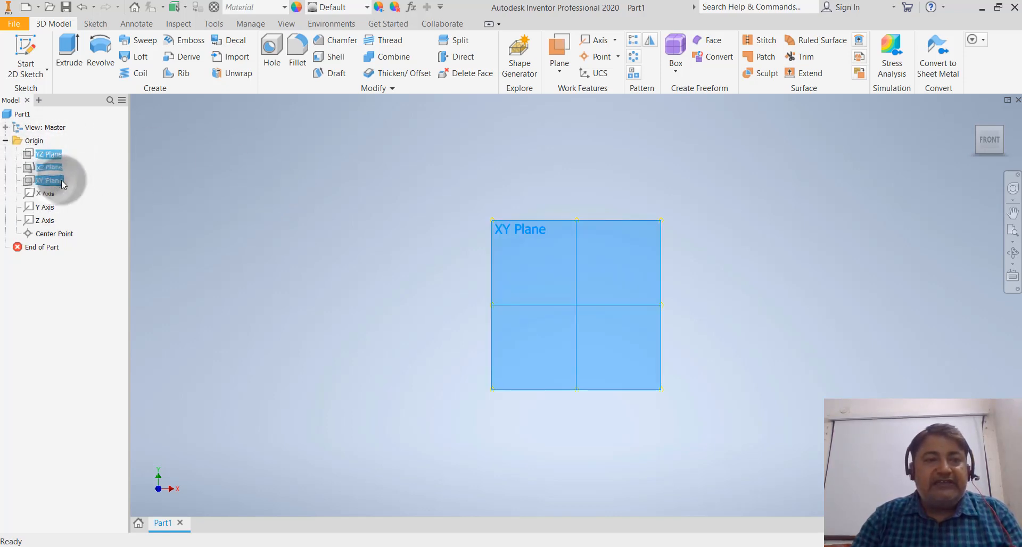
pyautogui.rightClick(45, 155)
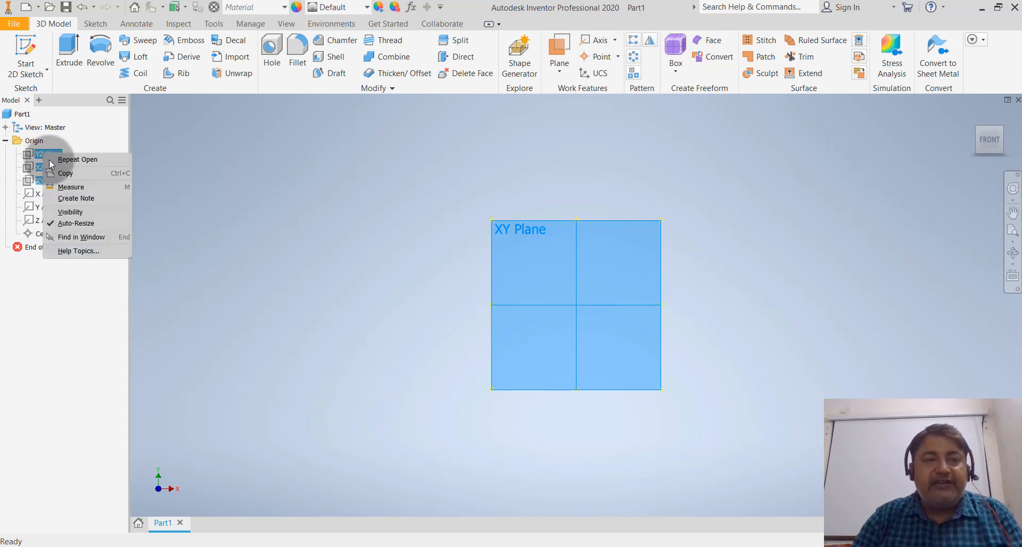
pyautogui.click(90, 213)
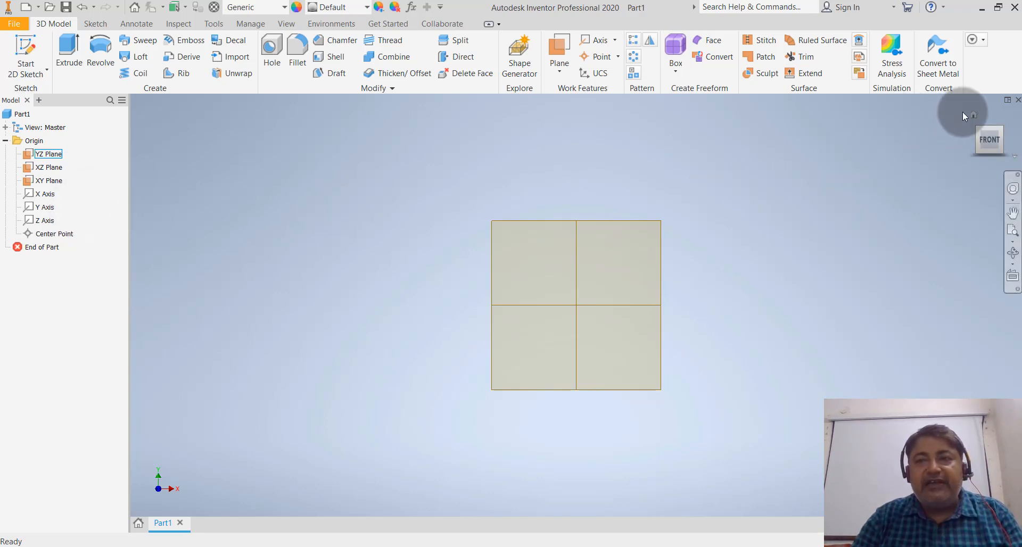
pyautogui.click(972, 114)
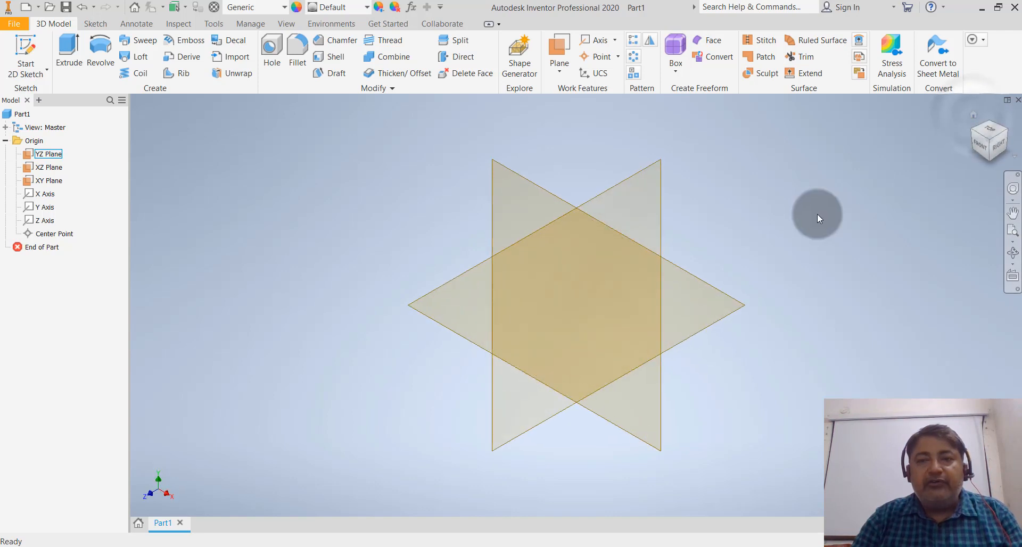
pyautogui.keyDown('shift'); pyautogui.moveTo(758, 245); pyautogui.dragTo(762, 224, button='middle'); pyautogui.keyUp('shift')
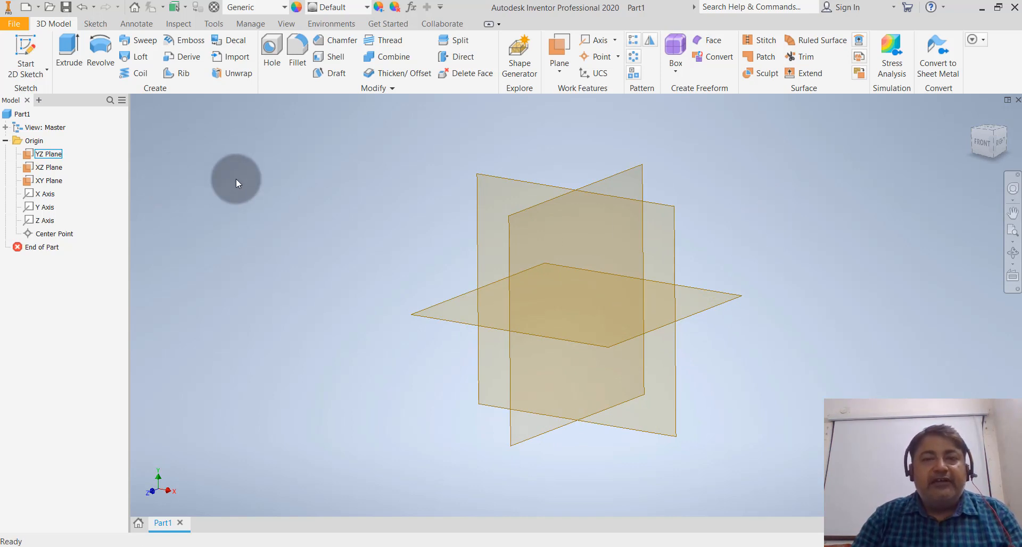
# Step: Start a 2D sketch on the XZ plane and draw a two-point center rectangle about 17.4 by 17.3 mm on the origin
pyautogui.click(34, 71)
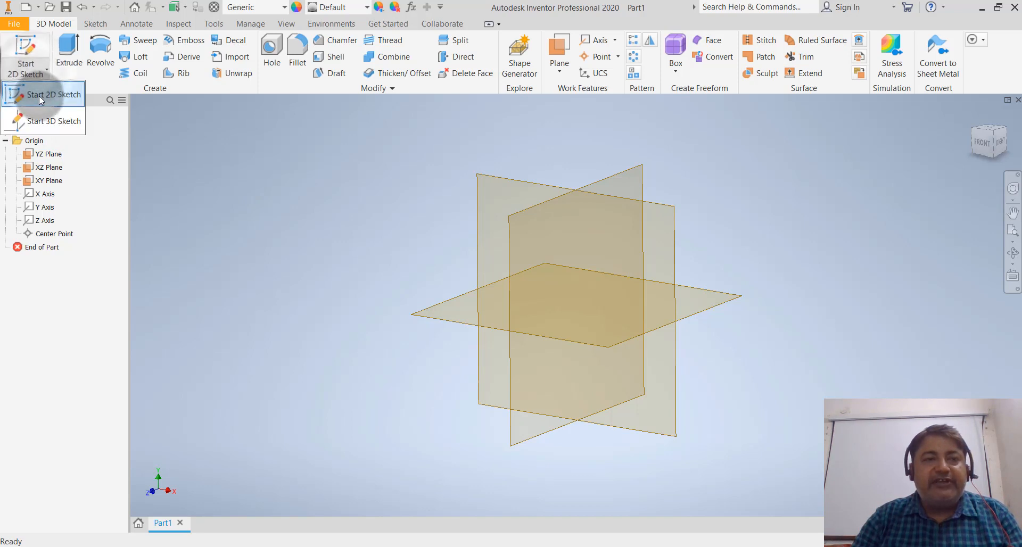
pyautogui.click(39, 95)
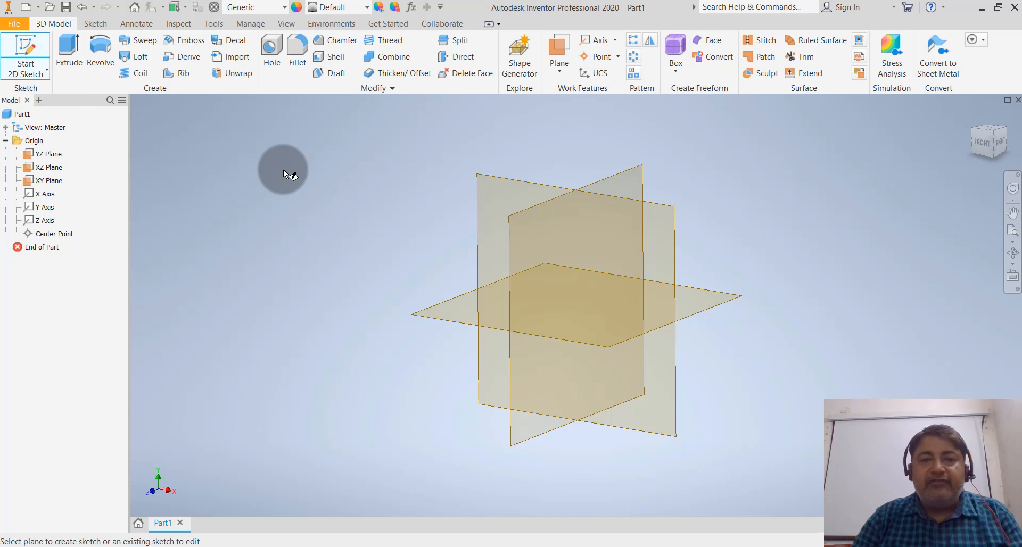
pyautogui.click(443, 303)
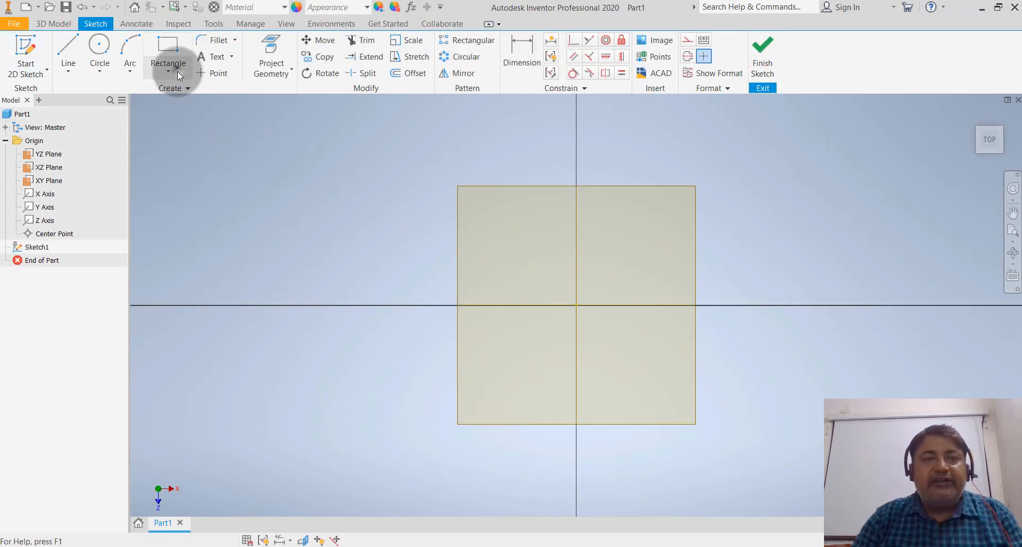
pyautogui.click(177, 71)
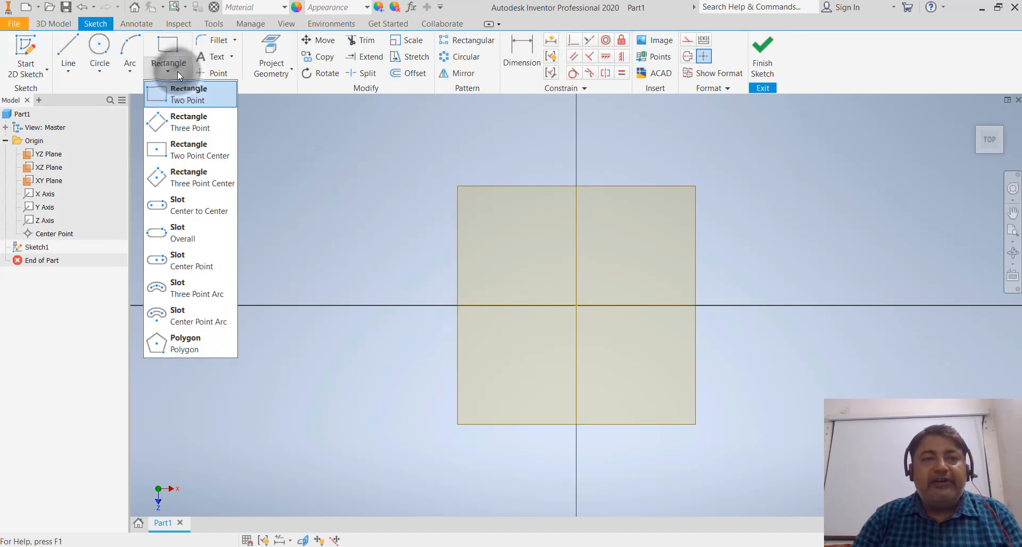
pyautogui.click(210, 155)
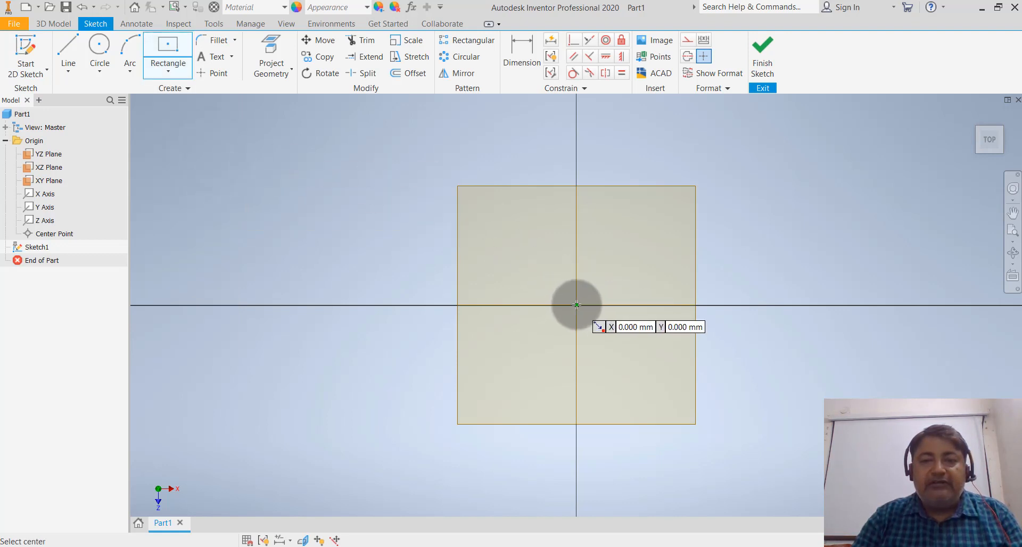
pyautogui.click(576, 305)
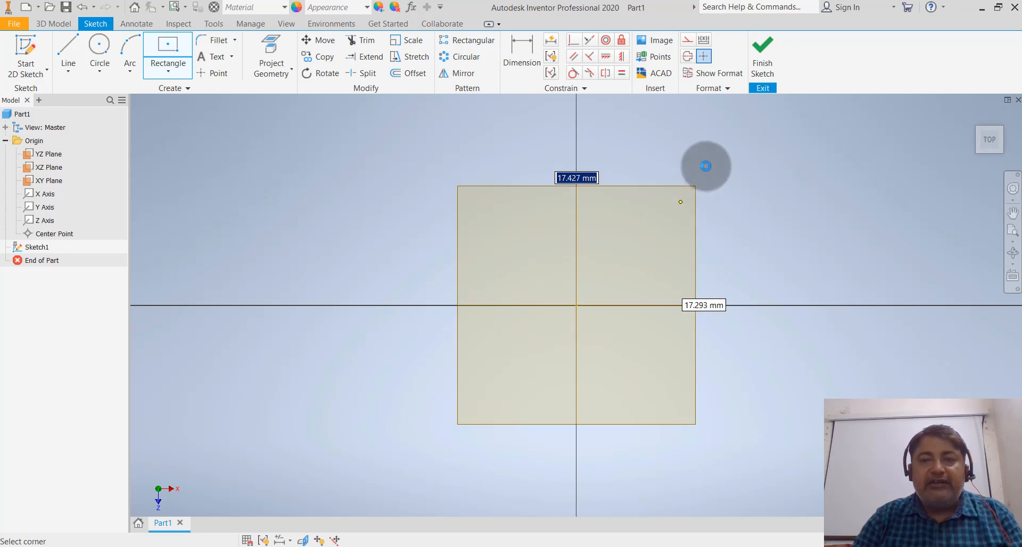
pyautogui.click(681, 202)
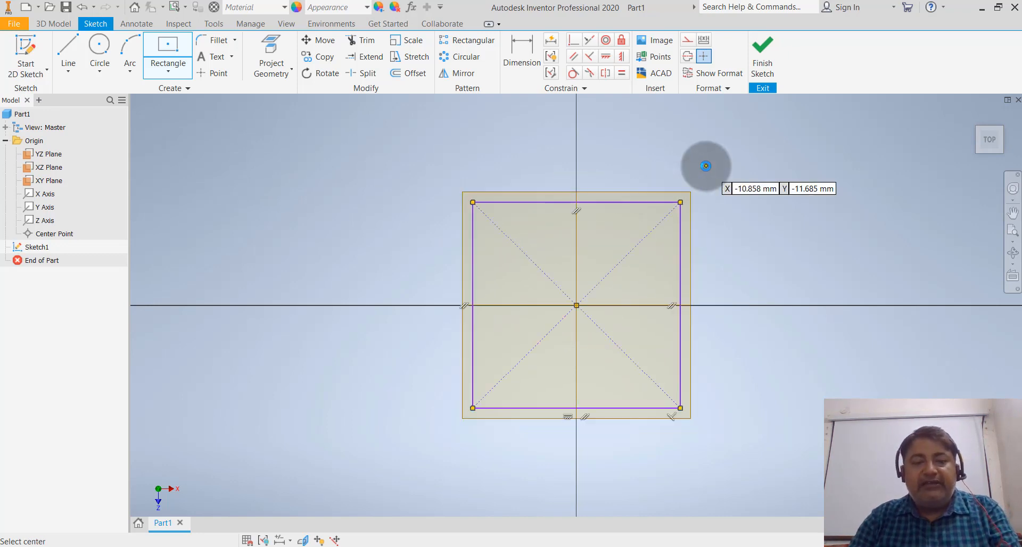
pyautogui.press('Escape')
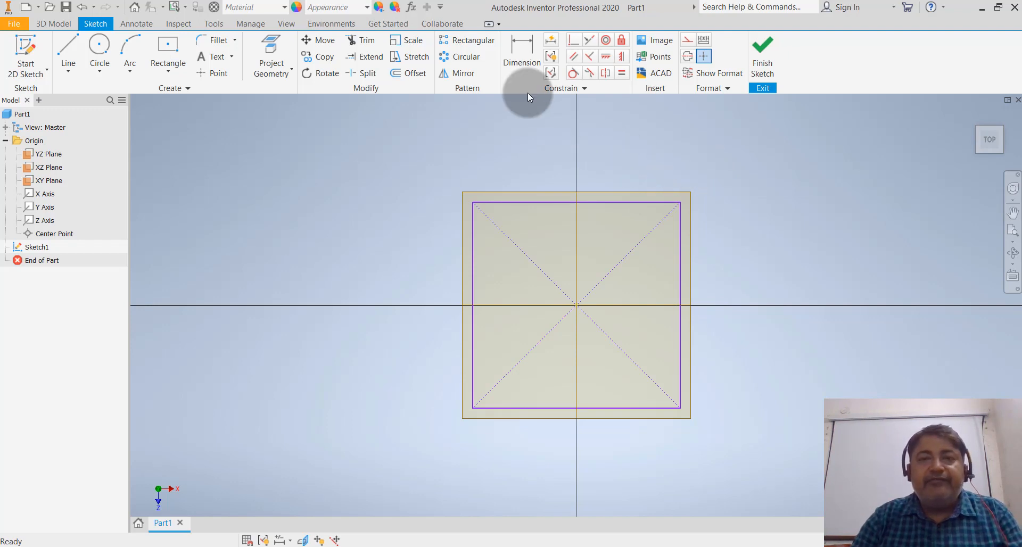
# Step: Dimension the rectangle's upper horizontal edge to 240 mm
pyautogui.click(521, 57)
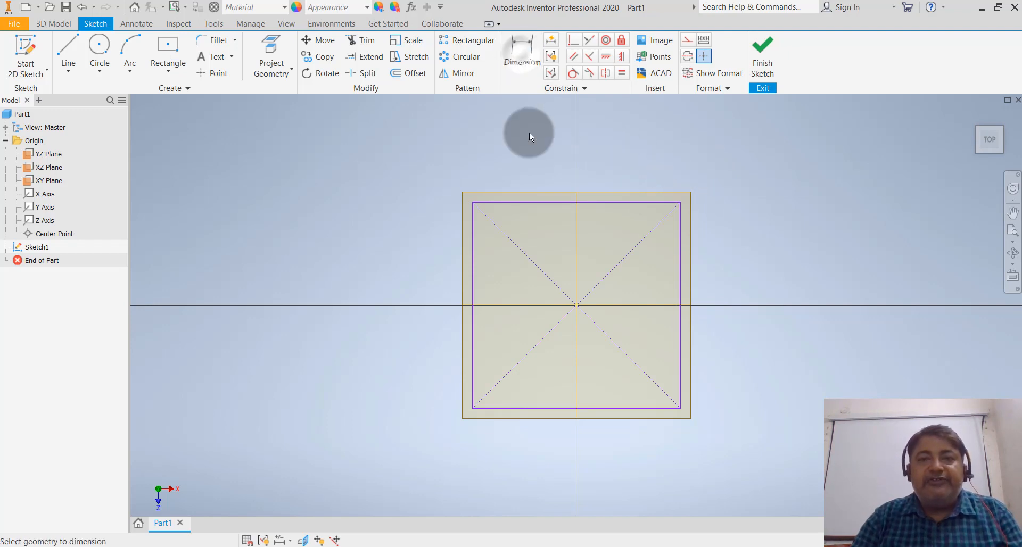
pyautogui.click(541, 203)
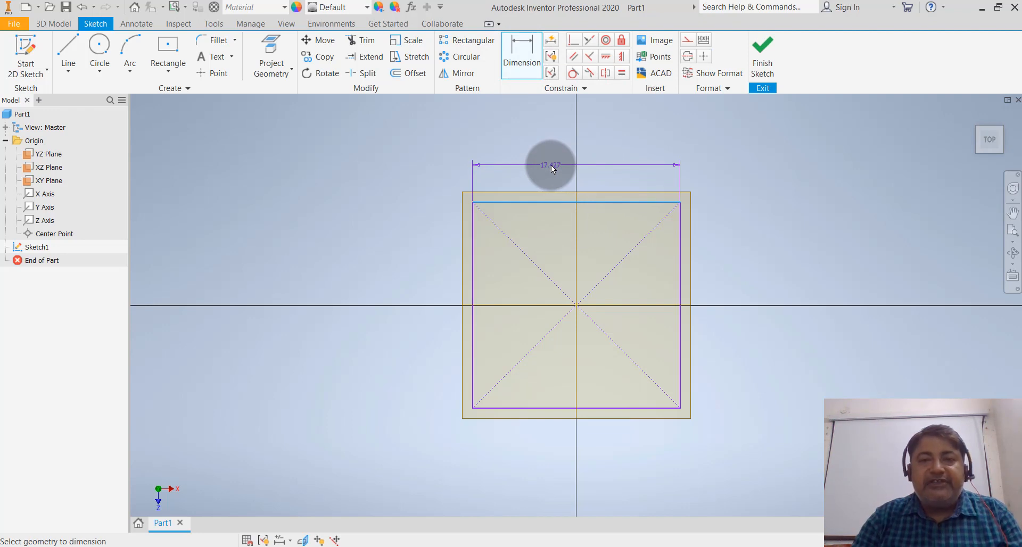
pyautogui.click(551, 167)
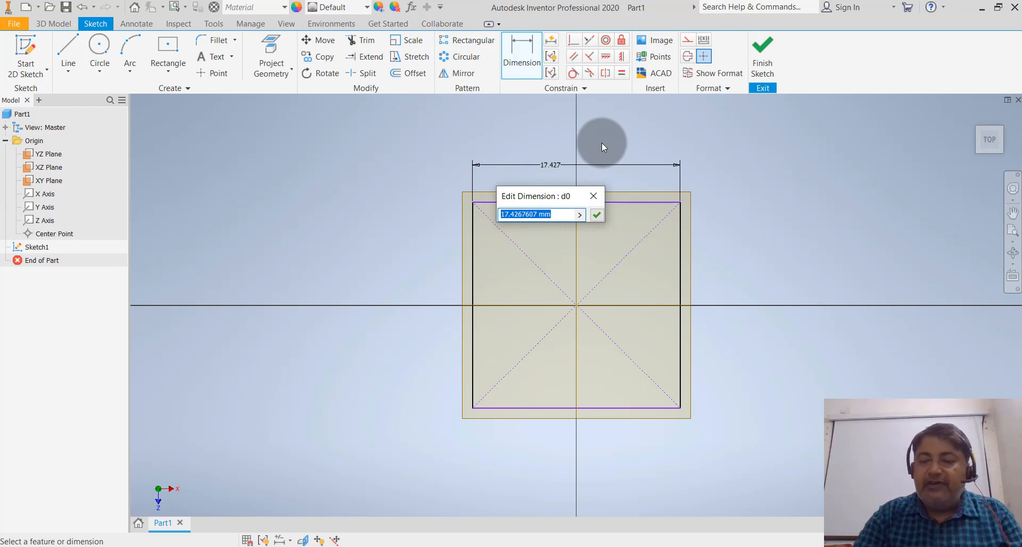
pyautogui.write('200')
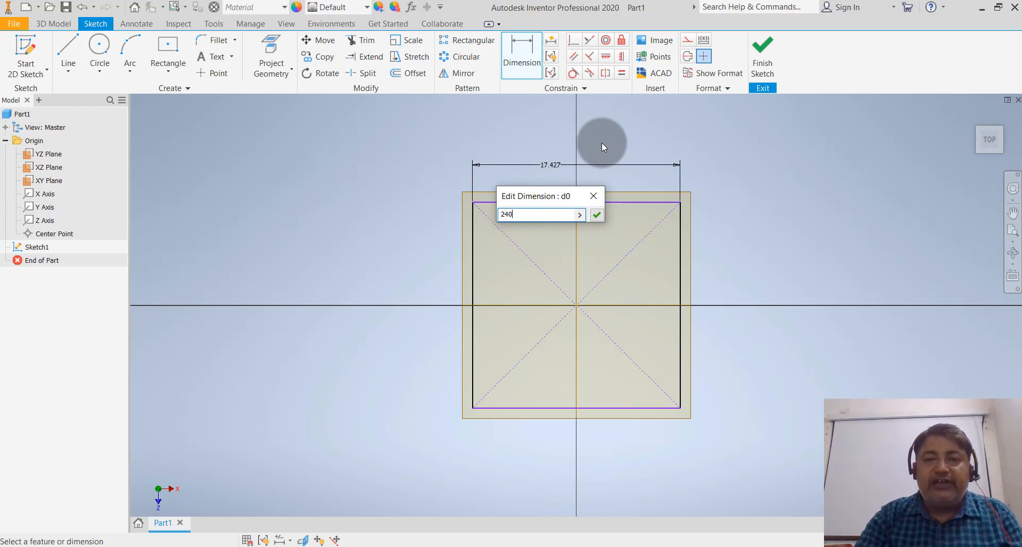
pyautogui.press('Return')
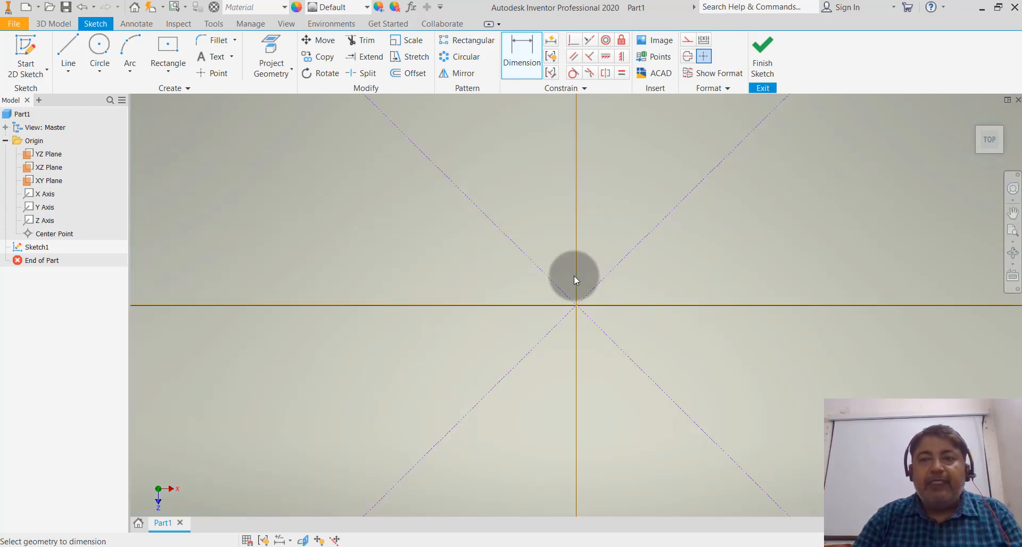
# Step: Dimension the rectangle's right vertical edge to 240 mm and finish the sketch
pyautogui.scroll(-10, 533, 293)
pyautogui.scroll(5, 522, 283)
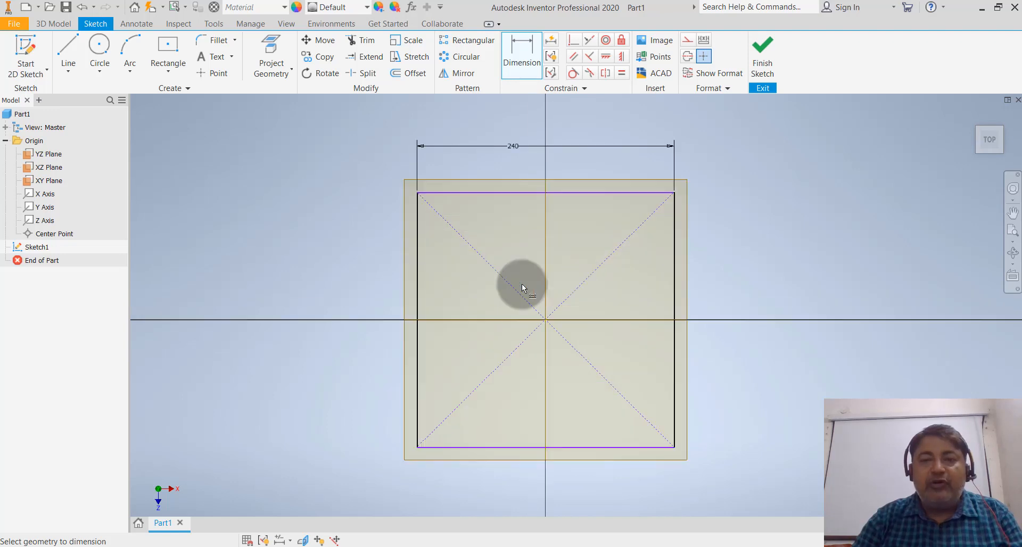
pyautogui.scroll(-3, 526, 283)
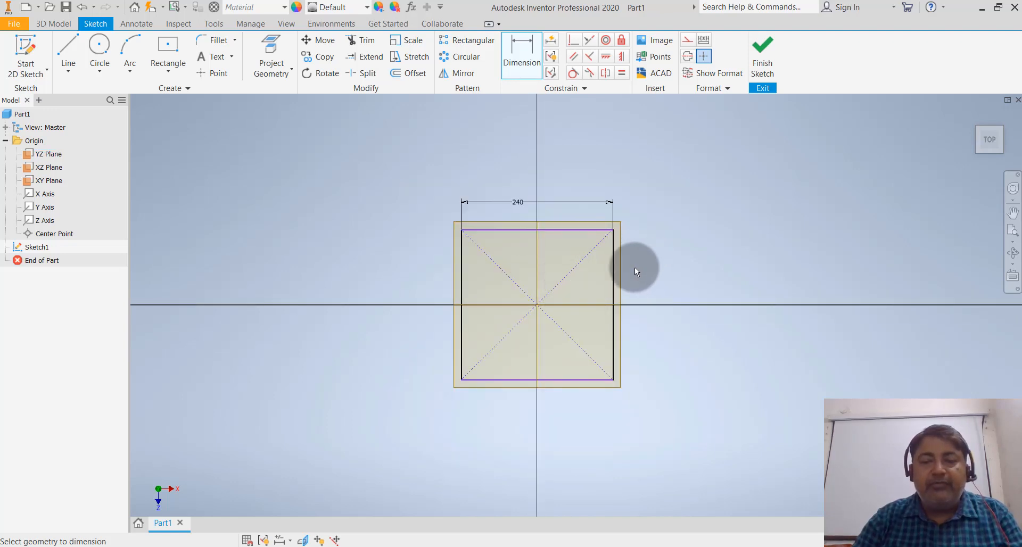
pyautogui.scroll(1, 635, 267)
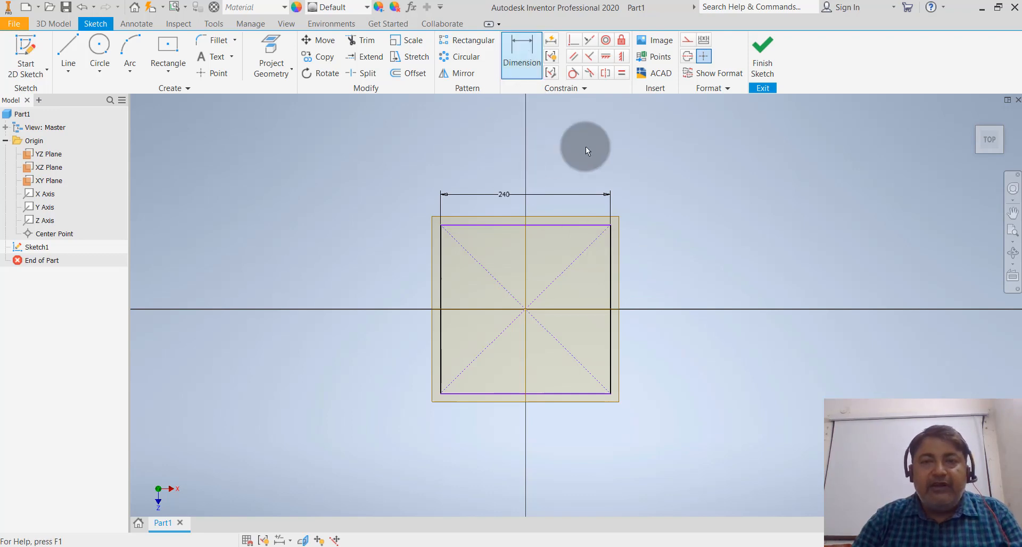
pyautogui.click(610, 301)
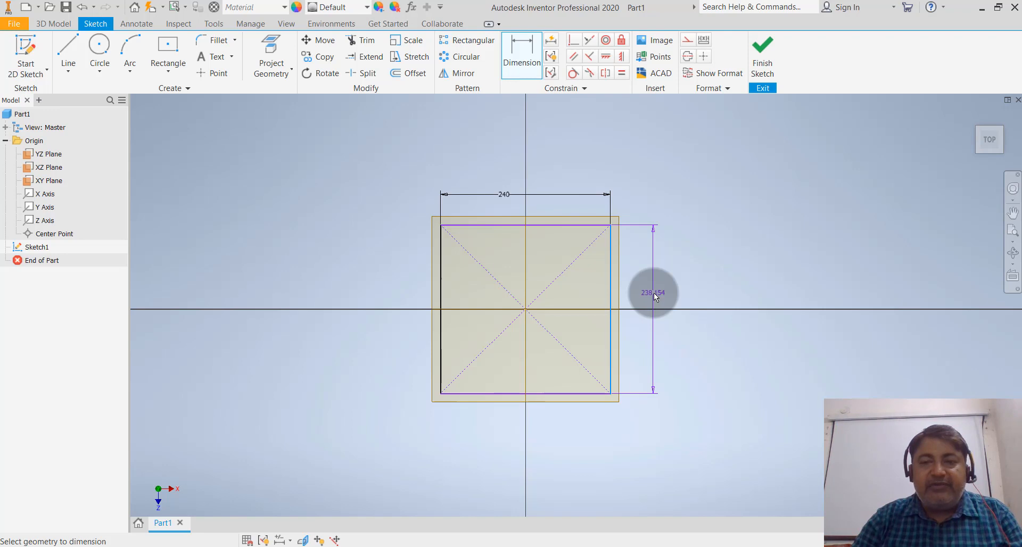
pyautogui.click(656, 297)
pyautogui.write('240')
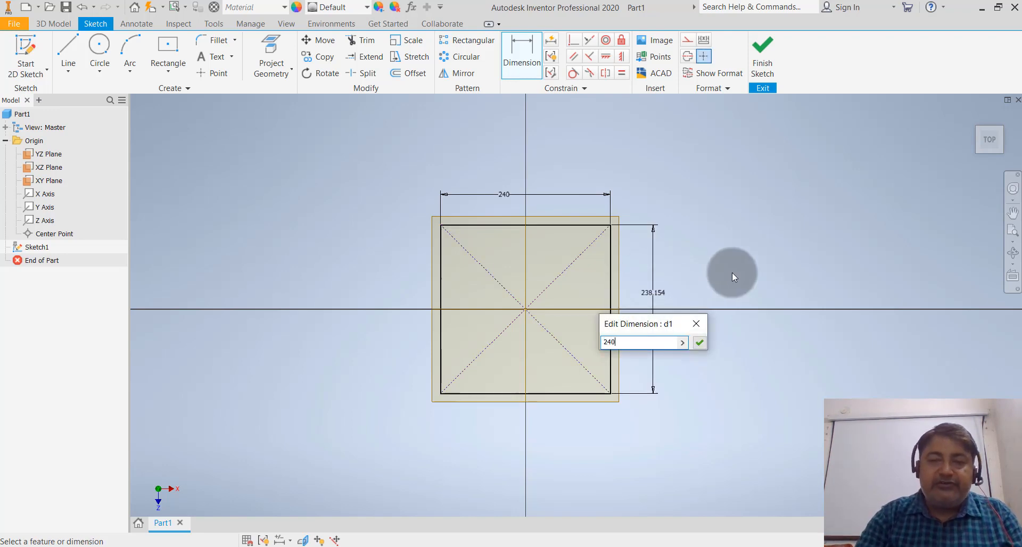
pyautogui.press('Return')
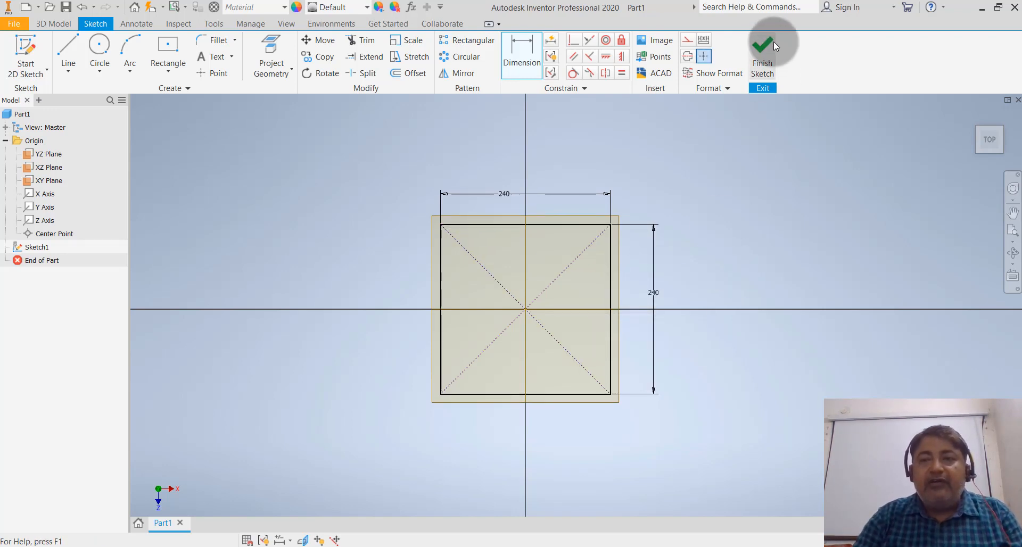
pyautogui.click(764, 59)
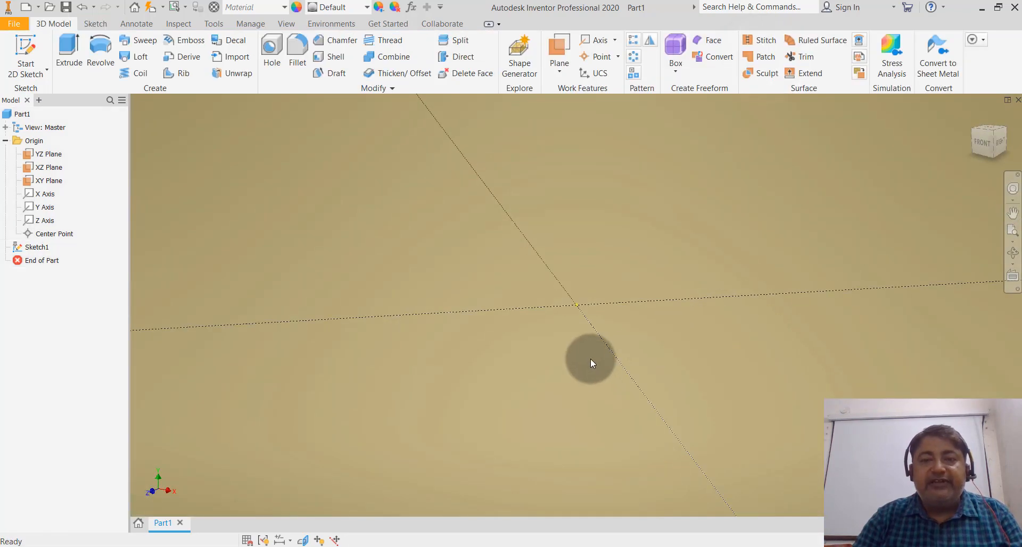
# Step: Extrude the 240 mm square sketch downward with a distance of 450 mm
pyautogui.scroll(-4, 590, 359)
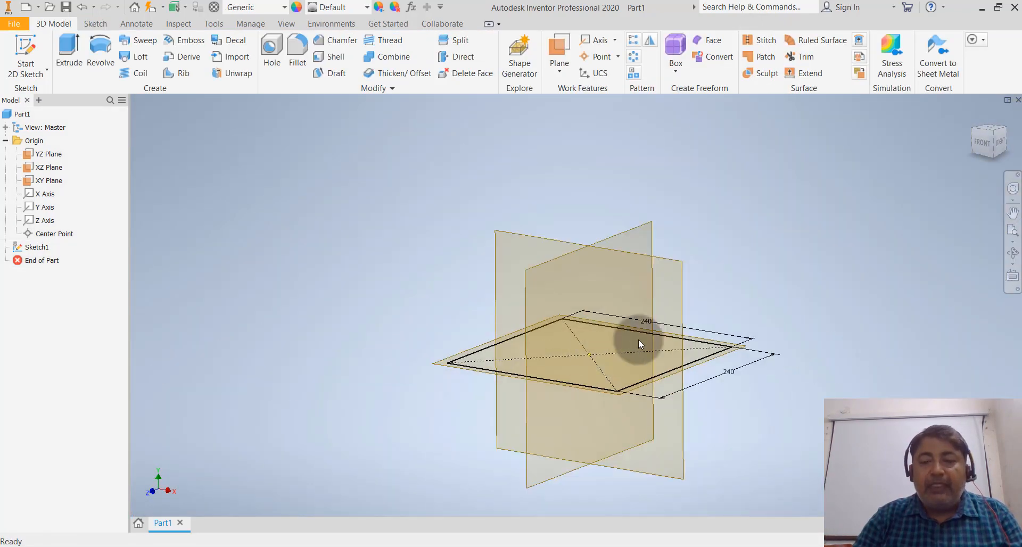
pyautogui.scroll(3, 773, 341)
pyautogui.scroll(-3, 770, 276)
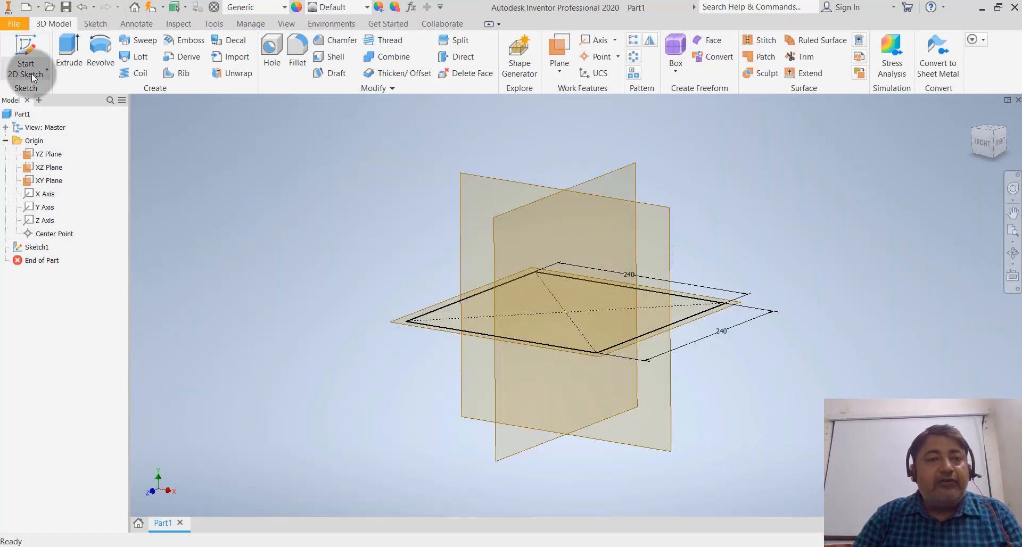
pyautogui.click(70, 60)
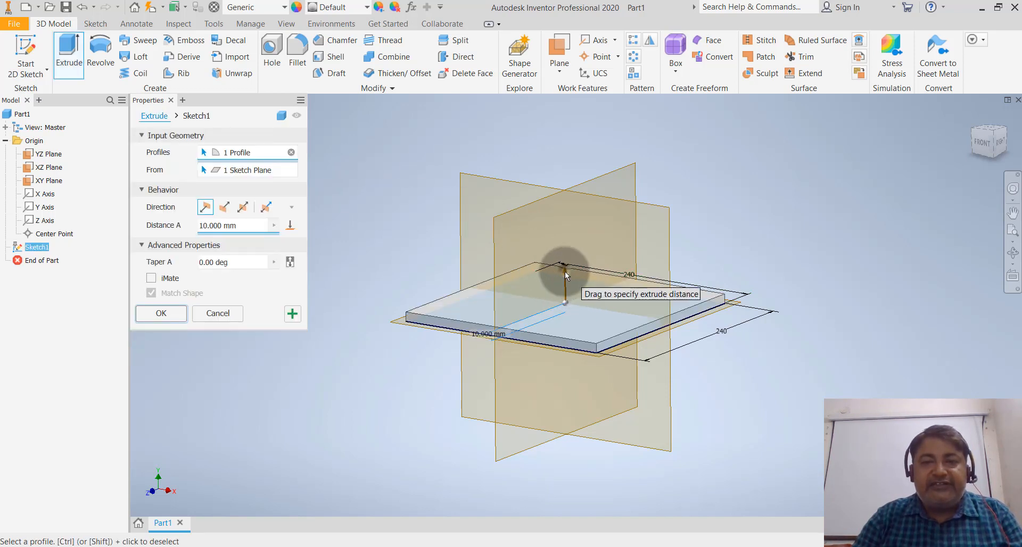
pyautogui.moveTo(564, 272); pyautogui.dragTo(557, 375)
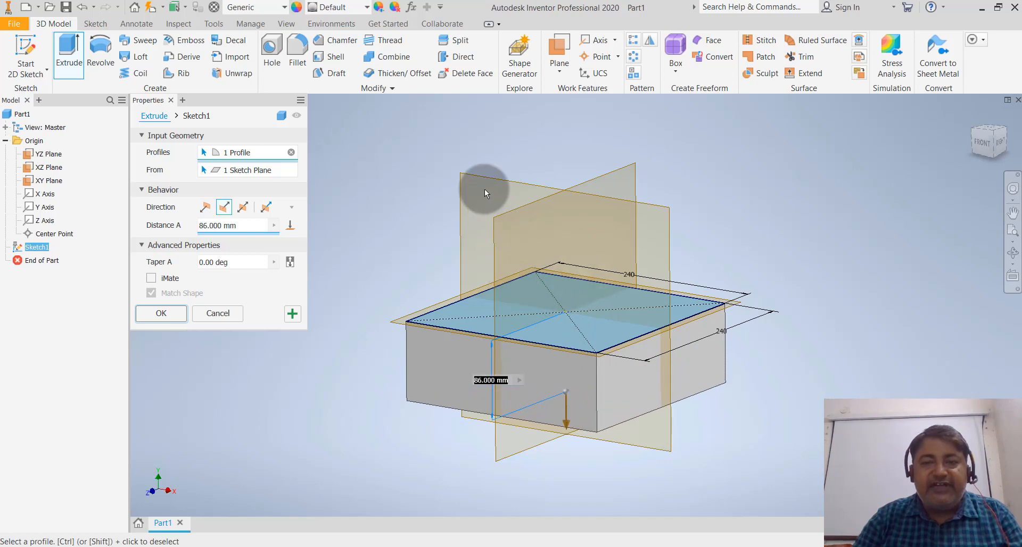
pyautogui.scroll(-2, 484, 189)
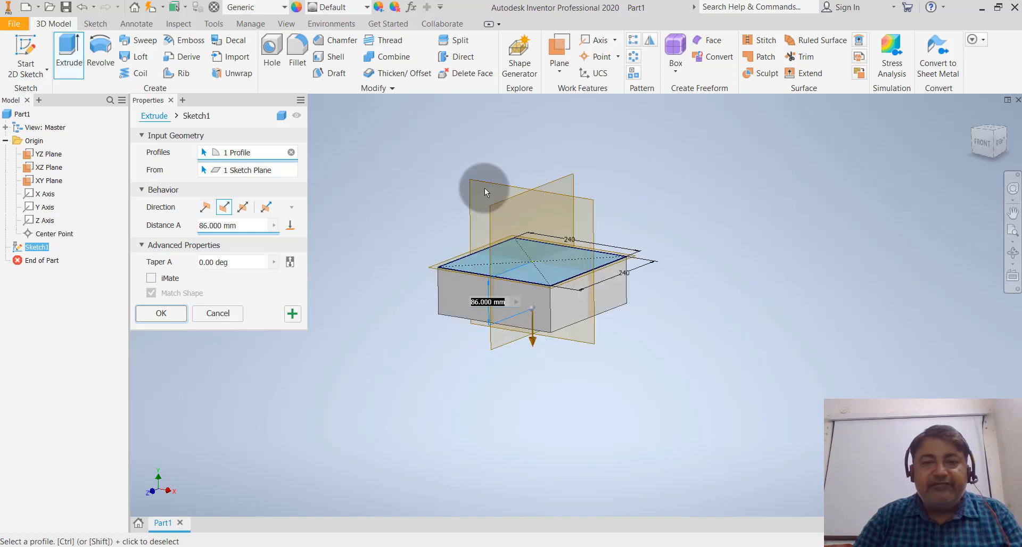
pyautogui.click(234, 225)
pyautogui.write('450')
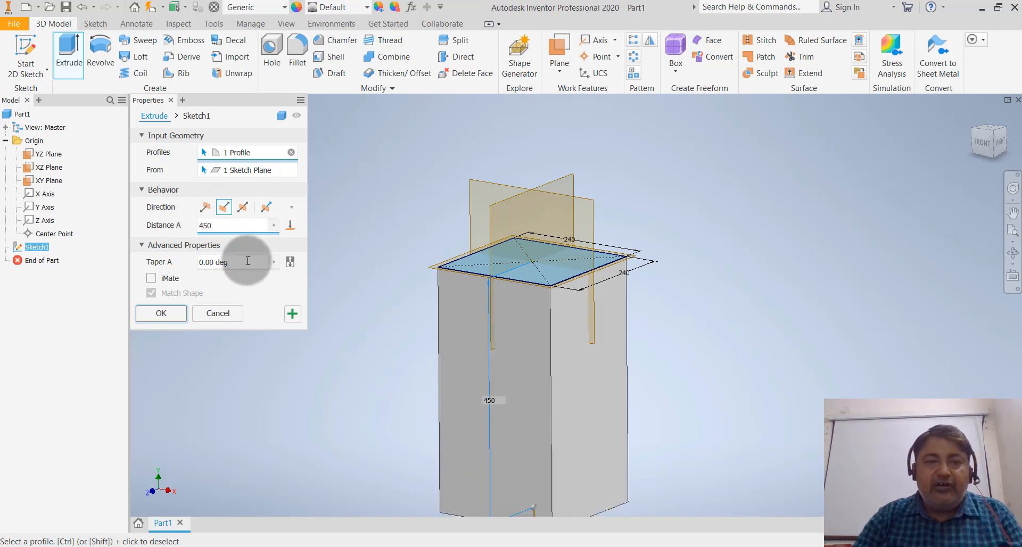
# Step: Give the extrusion a 5 degree taper so the body widens downward, and complete it
pyautogui.click(198, 265)
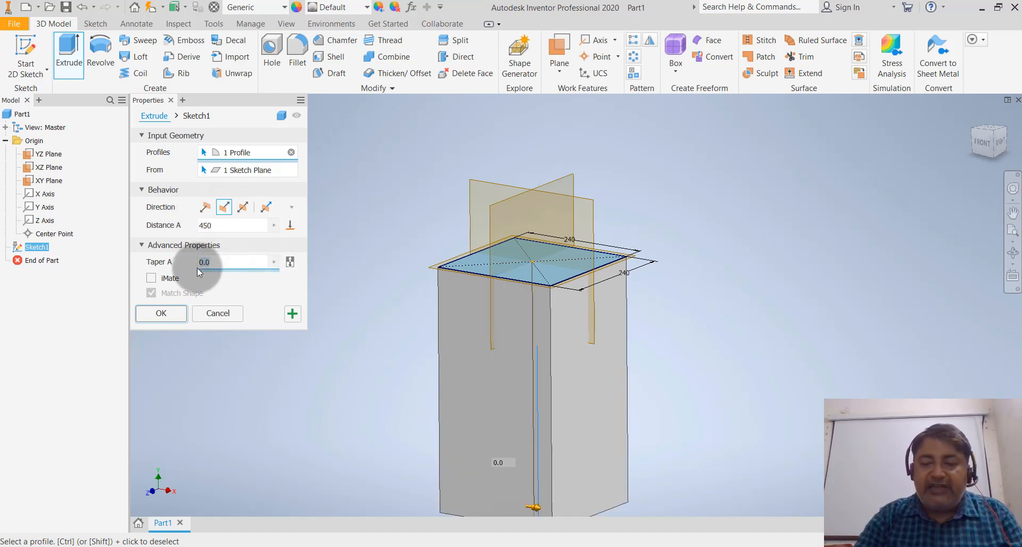
pyautogui.write('5')
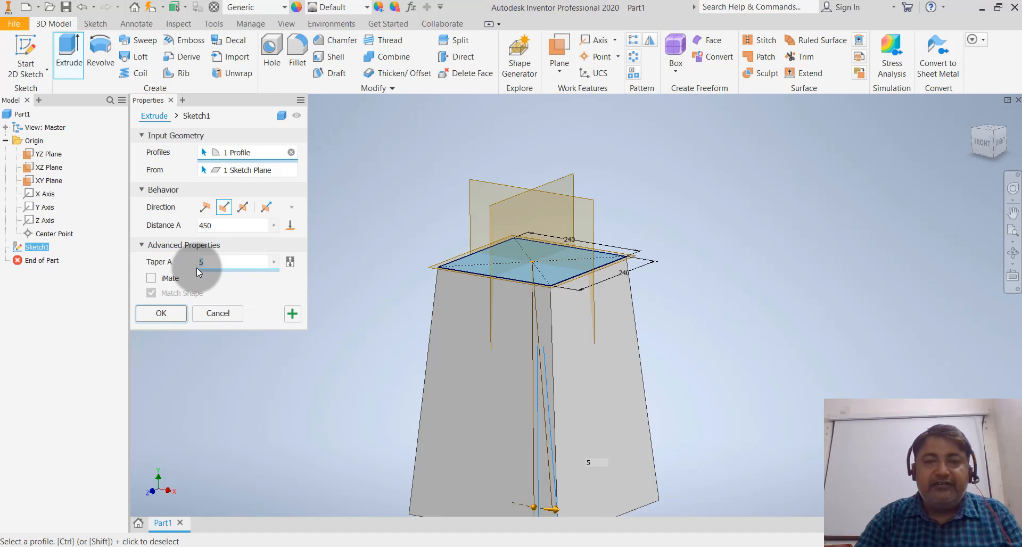
pyautogui.scroll(-2, 369, 209)
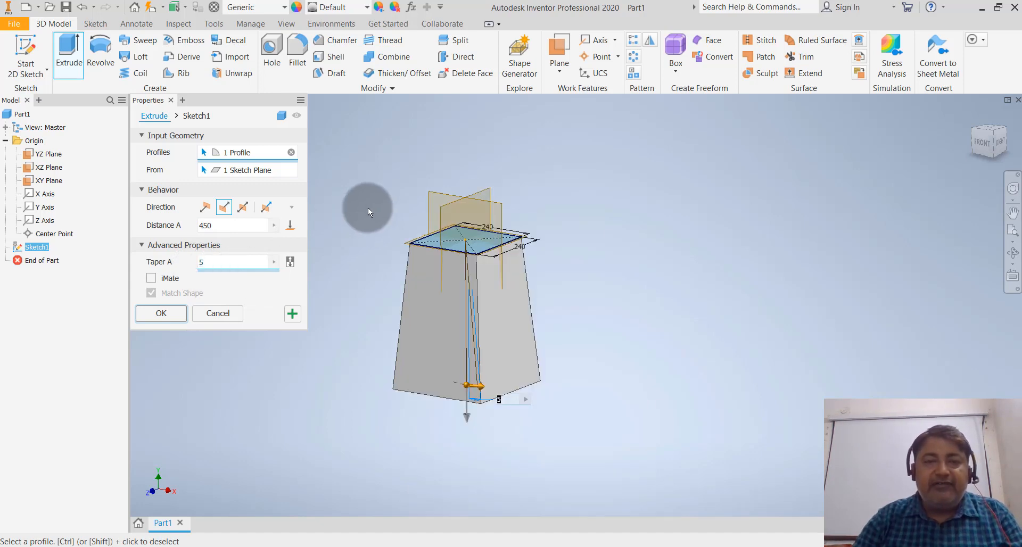
pyautogui.click(166, 314)
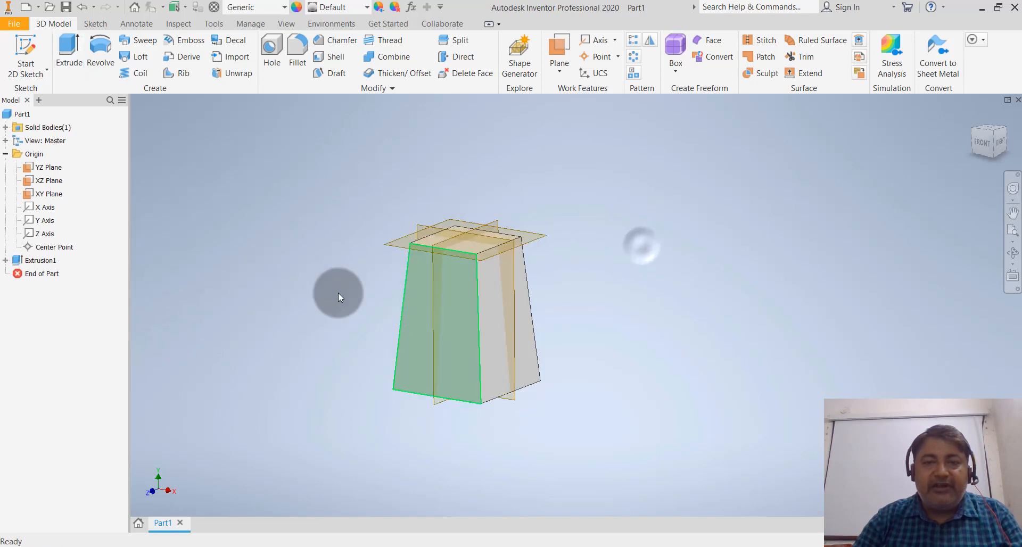
pyautogui.scroll(4, 343, 280)
pyautogui.scroll(-3, 420, 277)
pyautogui.scroll(3, 538, 269)
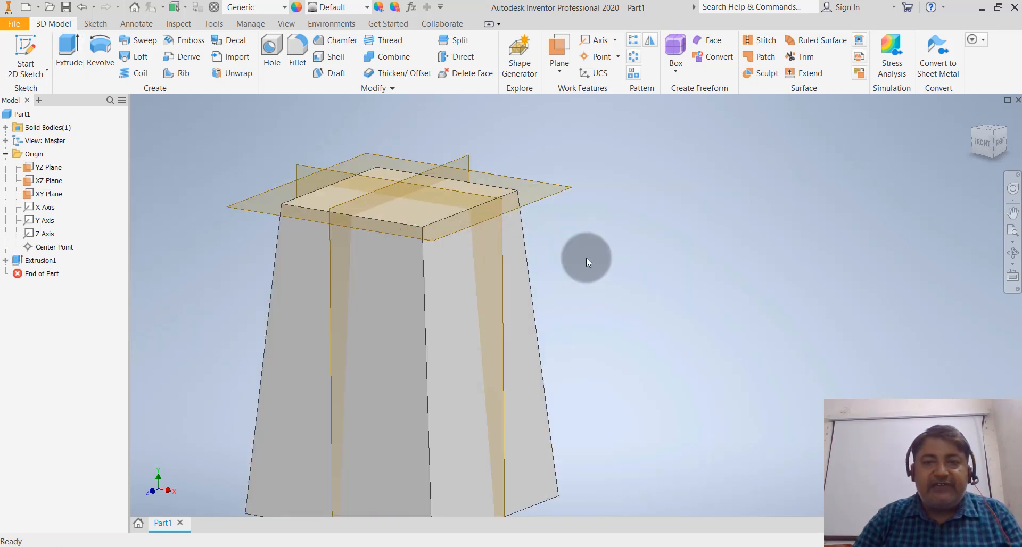
pyautogui.scroll(-2, 586, 258)
pyautogui.scroll(3, 363, 314)
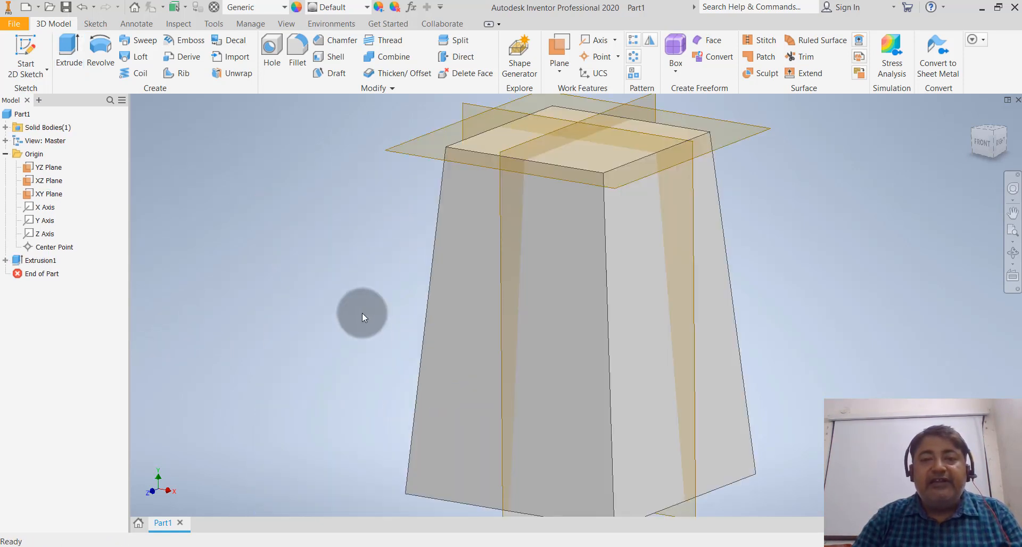
pyautogui.scroll(-3, 362, 313)
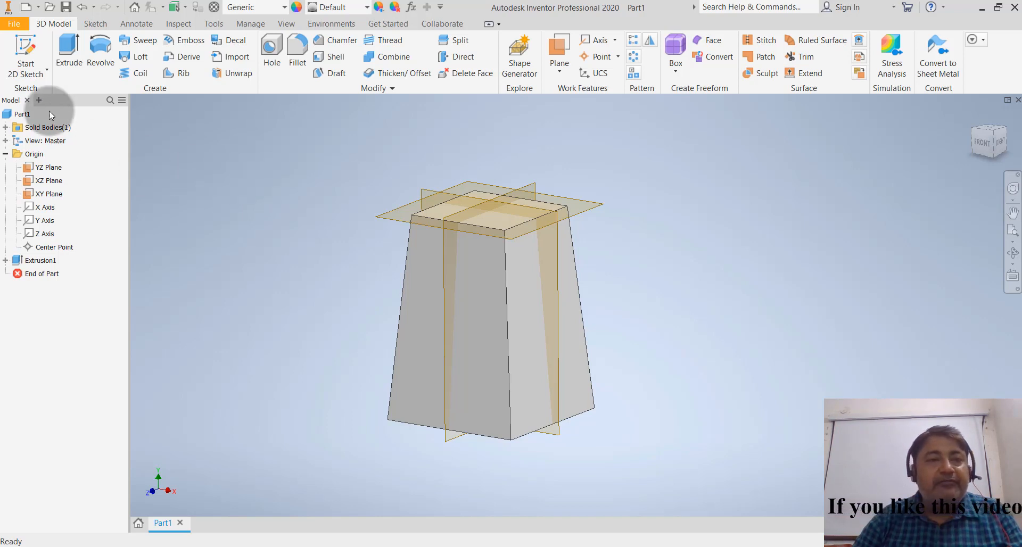
# Step: Start a 2D sketch on top of the body and place a point on the top square's right edge, below the horizontal axis
pyautogui.click(39, 75)
pyautogui.click(43, 94)
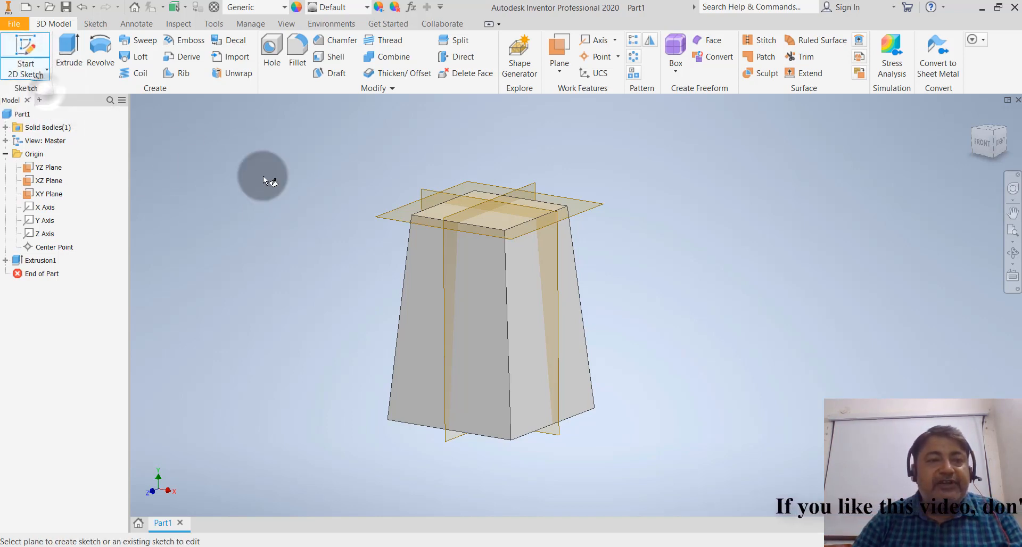
pyautogui.click(504, 221)
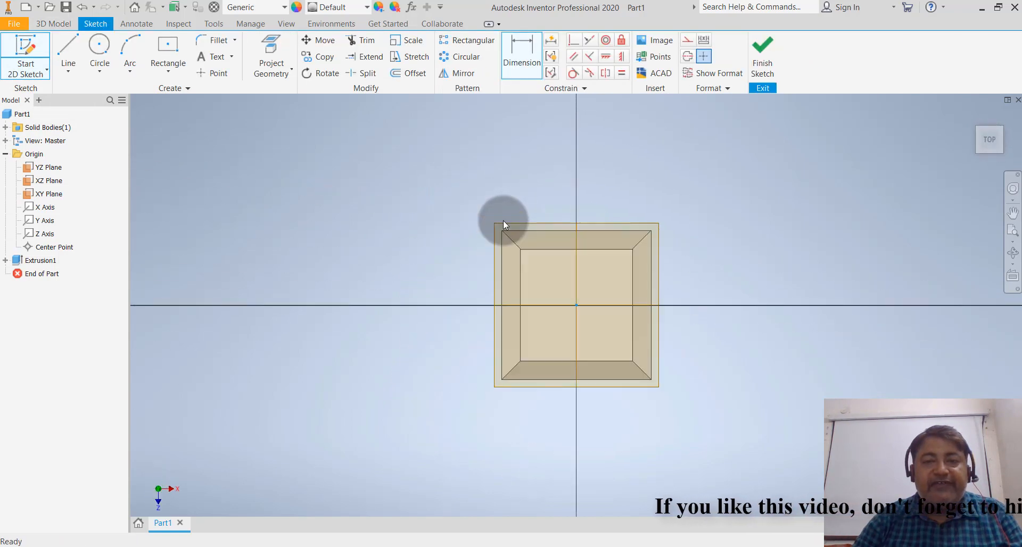
pyautogui.scroll(-5, 745, 349)
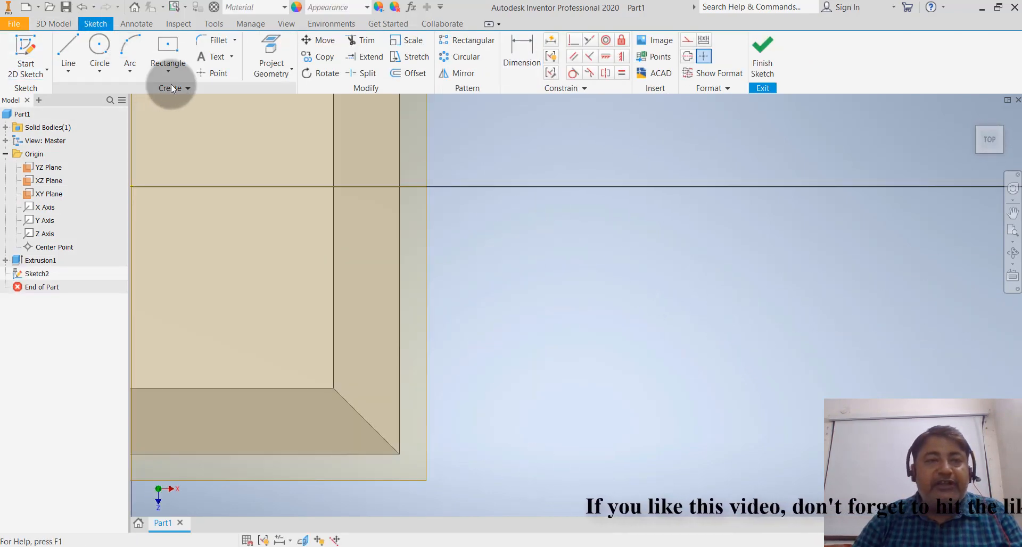
pyautogui.click(212, 73)
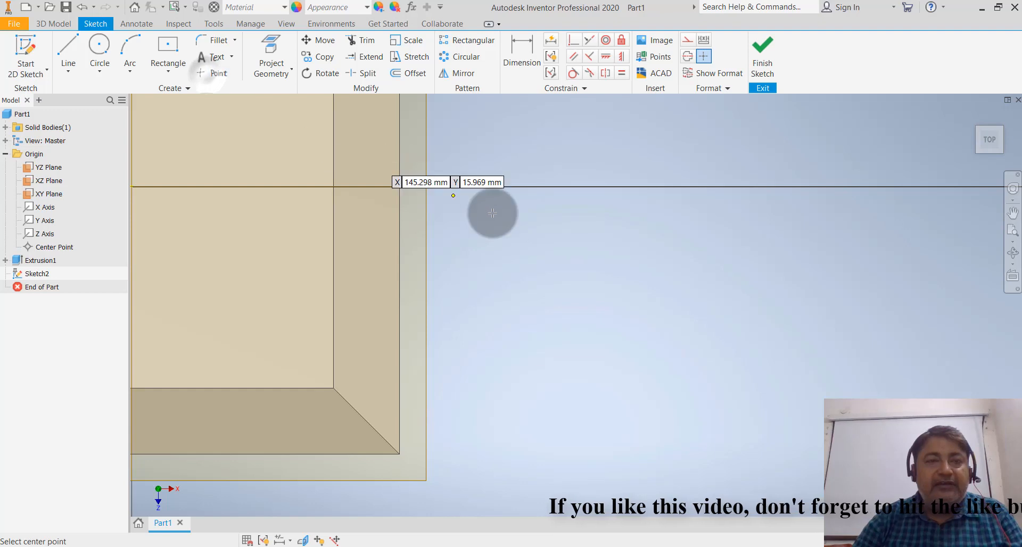
pyautogui.click(333, 279)
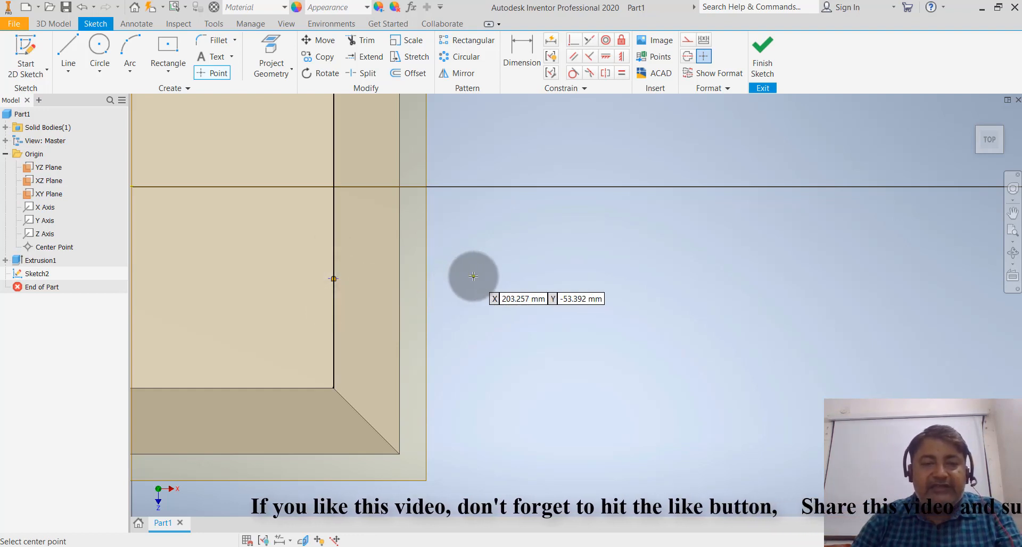
pyautogui.press('Escape')
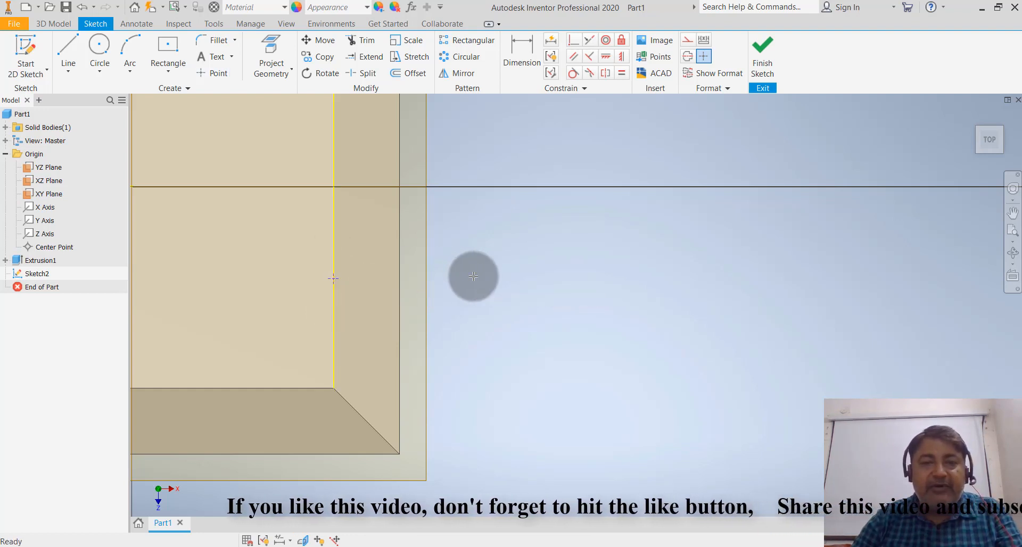
# Step: Delete the projected right edge line and dimension the point 30 mm from the top square's lower edge
pyautogui.click(334, 245)
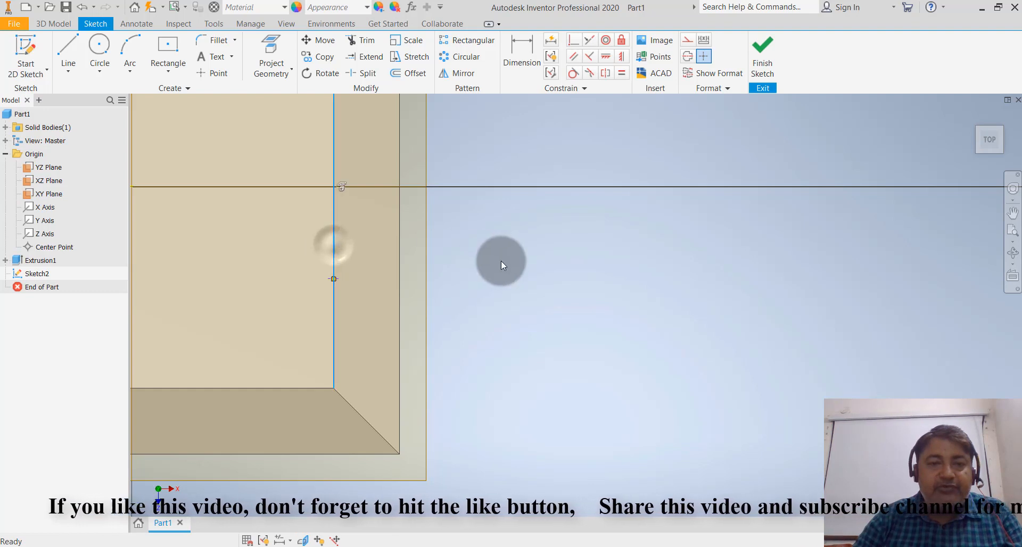
pyautogui.press('Escape')
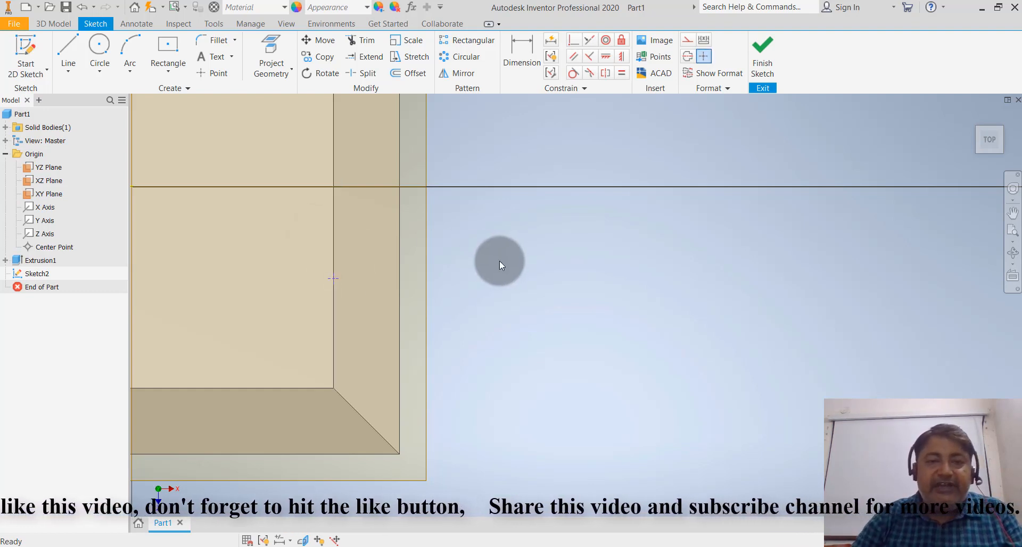
pyautogui.click(521, 57)
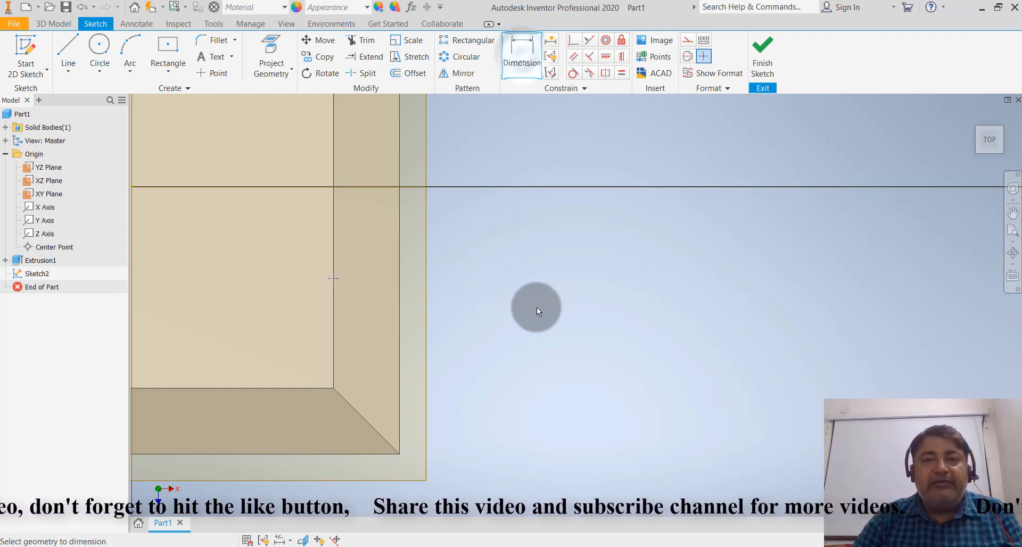
pyautogui.click(335, 279)
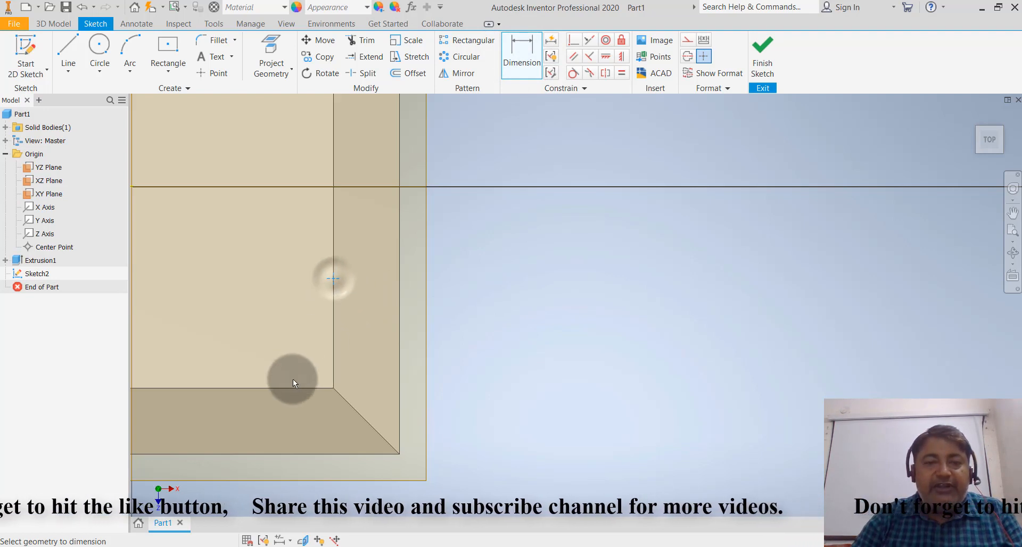
pyautogui.click(296, 387)
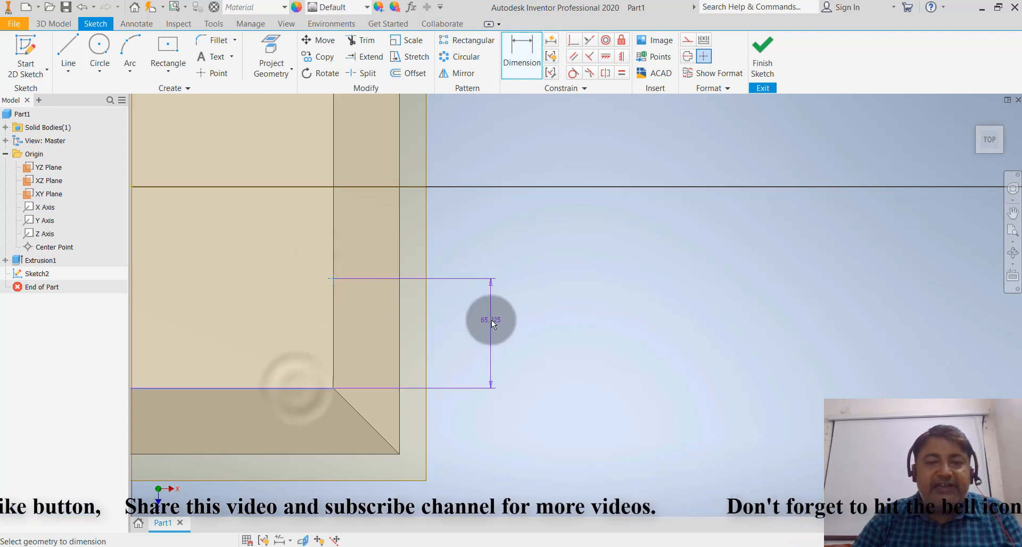
pyautogui.click(491, 321)
pyautogui.write('30')
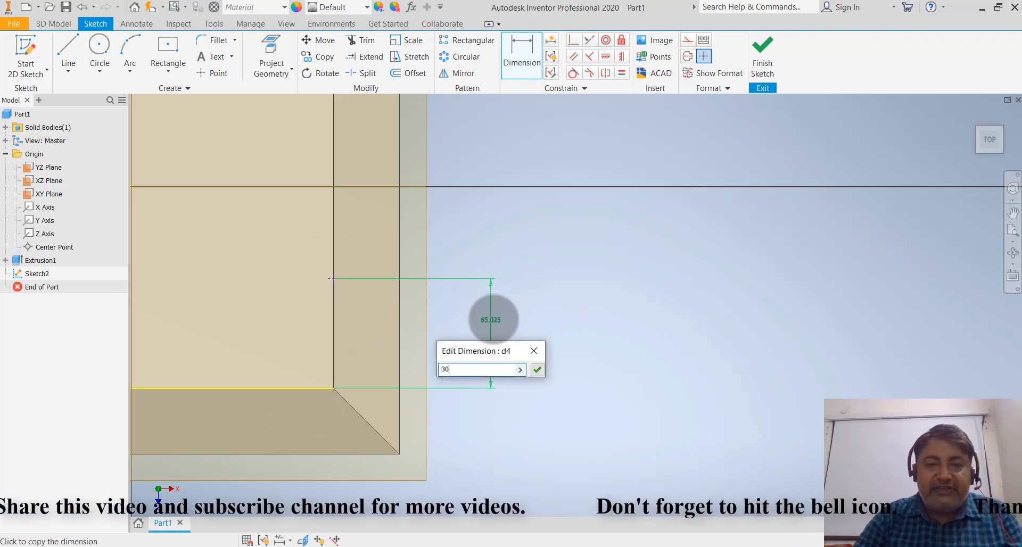
pyautogui.press('Return')
pyautogui.press('Escape')
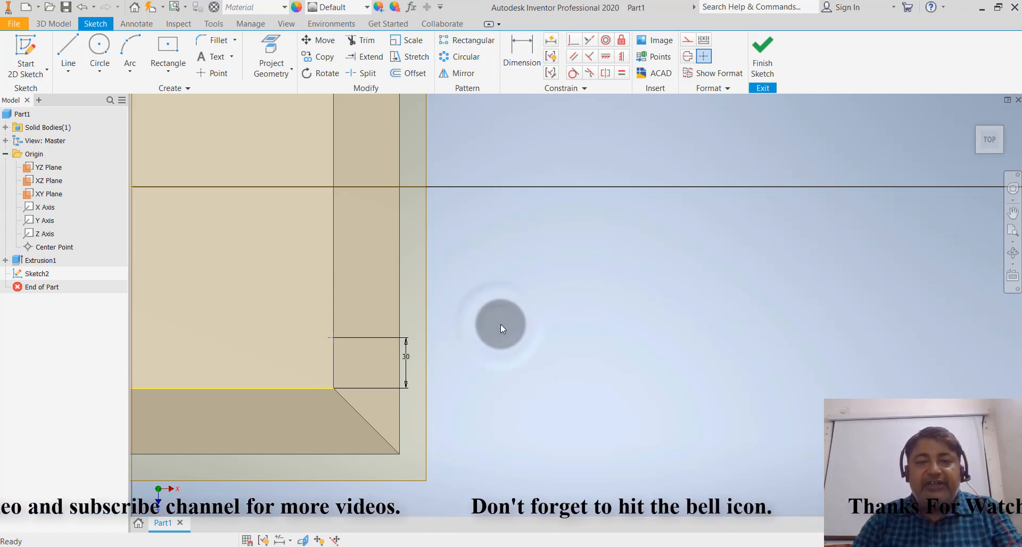
# Step: Delete the projected lower edge line together with its attached dimension, leaving only the point, and finish the sketch
pyautogui.click(264, 388)
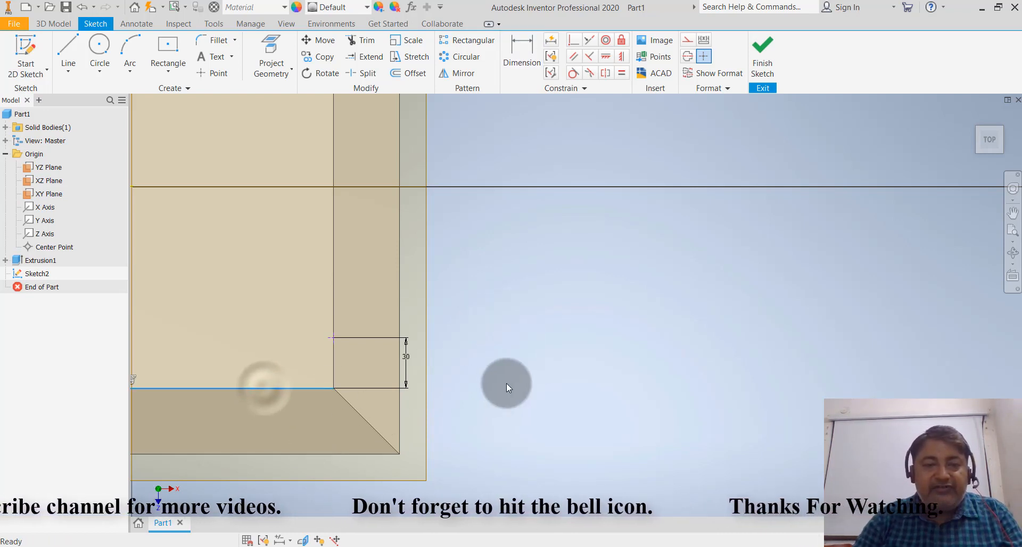
pyautogui.press('Delete')
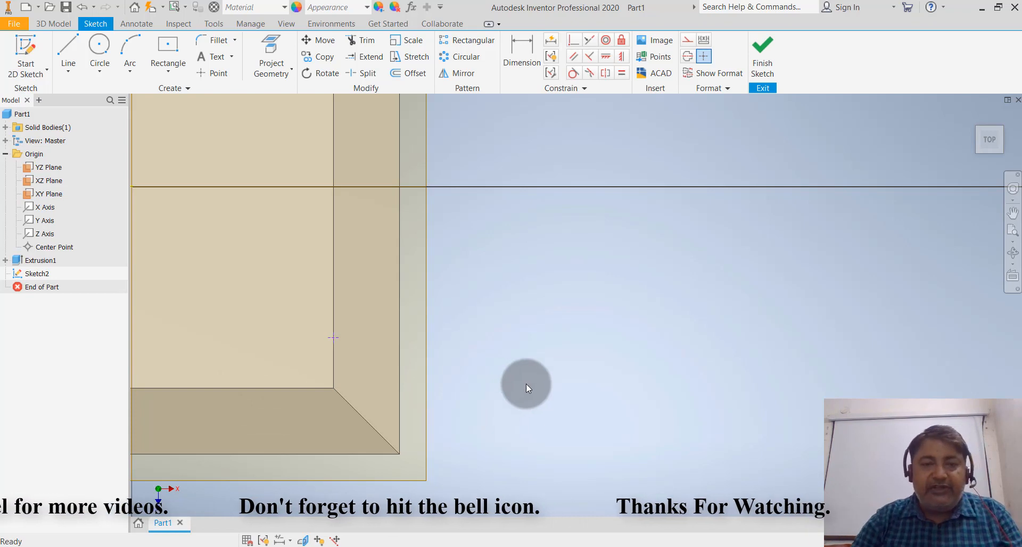
pyautogui.scroll(3, 526, 385)
pyautogui.scroll(-3, 368, 328)
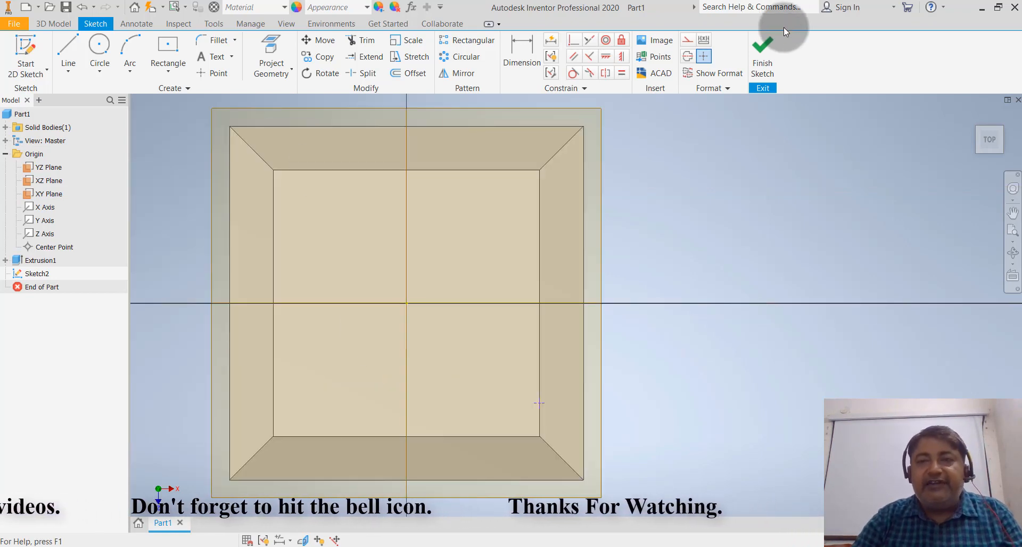
pyautogui.click(763, 54)
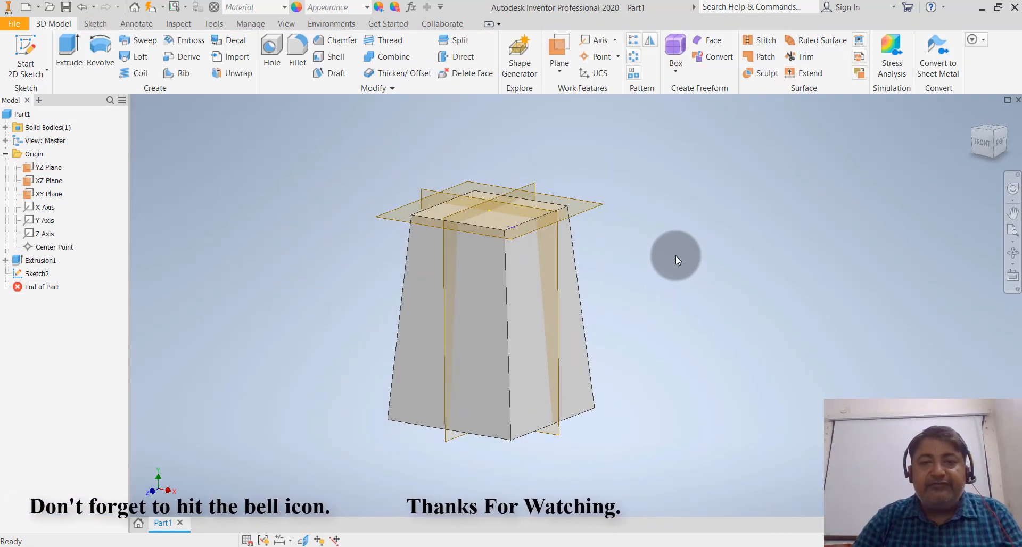
# Step: Start another 2D sketch on top of the body and place a point on the top square's lower edge, near the lower-right corner
pyautogui.scroll(-3, 569, 154)
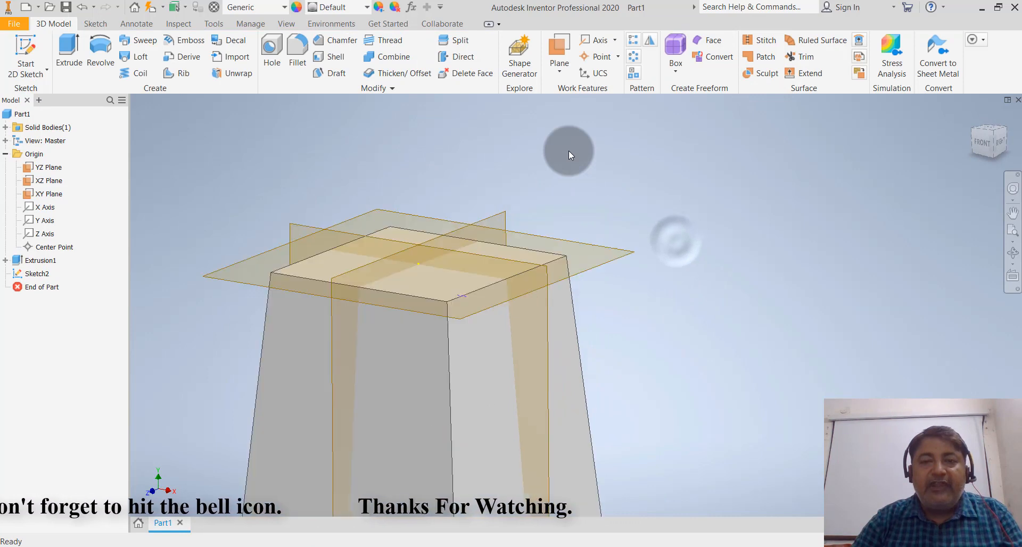
pyautogui.click(33, 73)
pyautogui.click(43, 96)
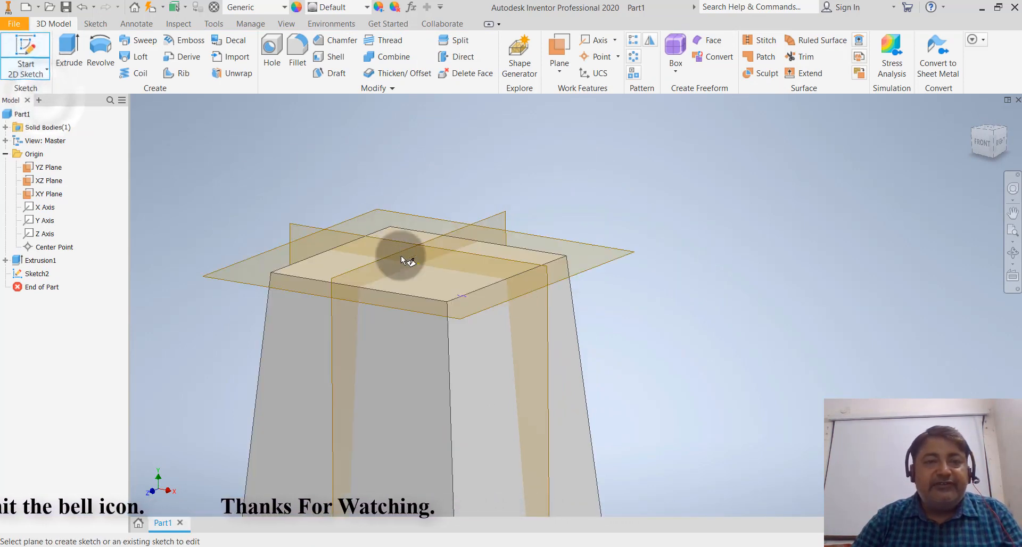
pyautogui.click(413, 287)
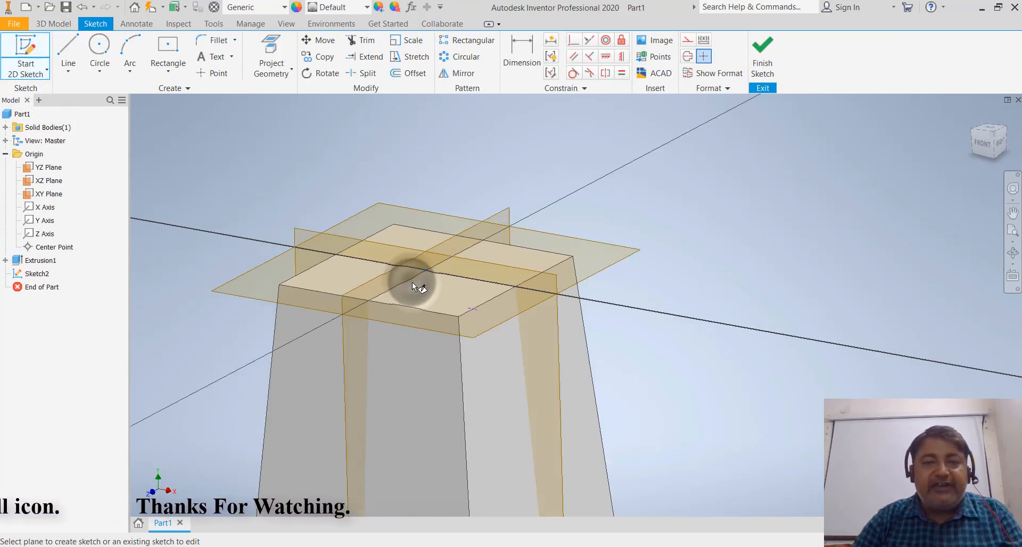
pyautogui.click(211, 73)
pyautogui.scroll(5, 725, 417)
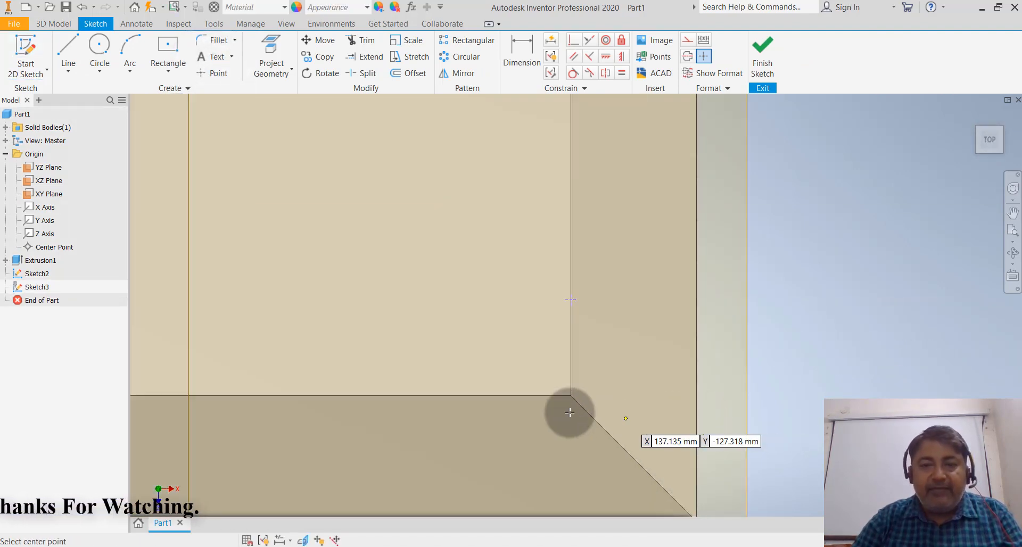
pyautogui.click(454, 397)
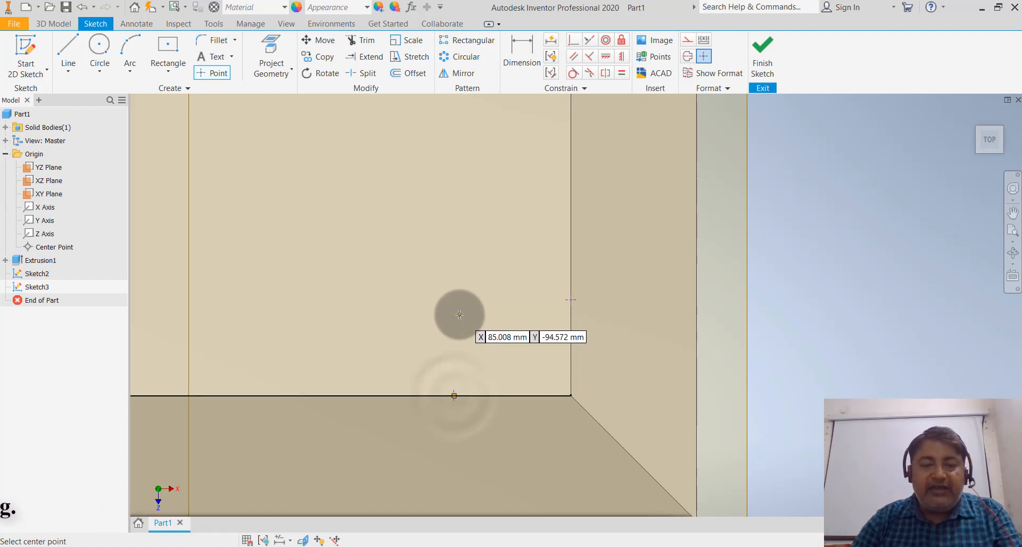
# Step: Delete the projected lower edge line and dimension the point 30 mm from the top square's right edge
pyautogui.press('Escape')
pyautogui.click(383, 397)
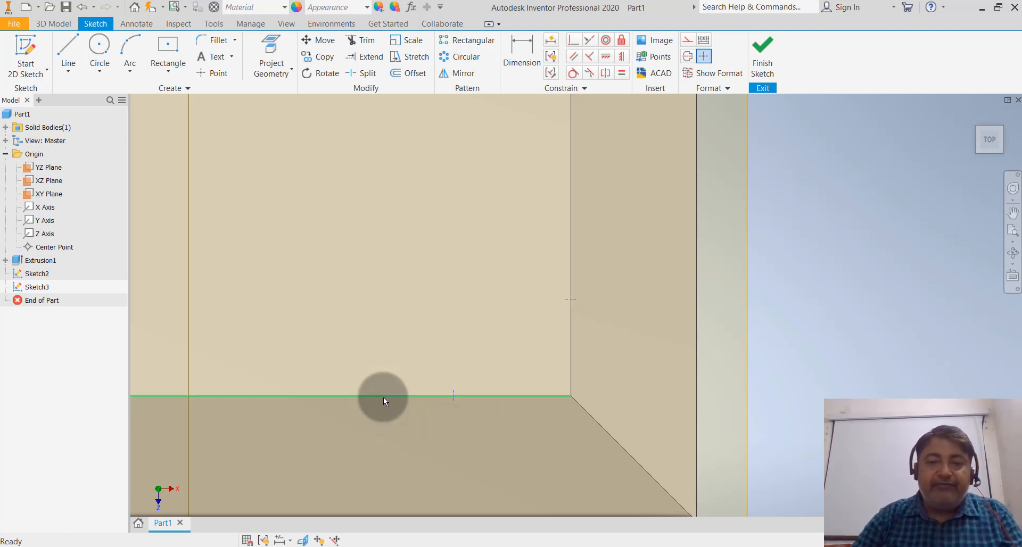
pyautogui.click(529, 139)
pyautogui.click(520, 85)
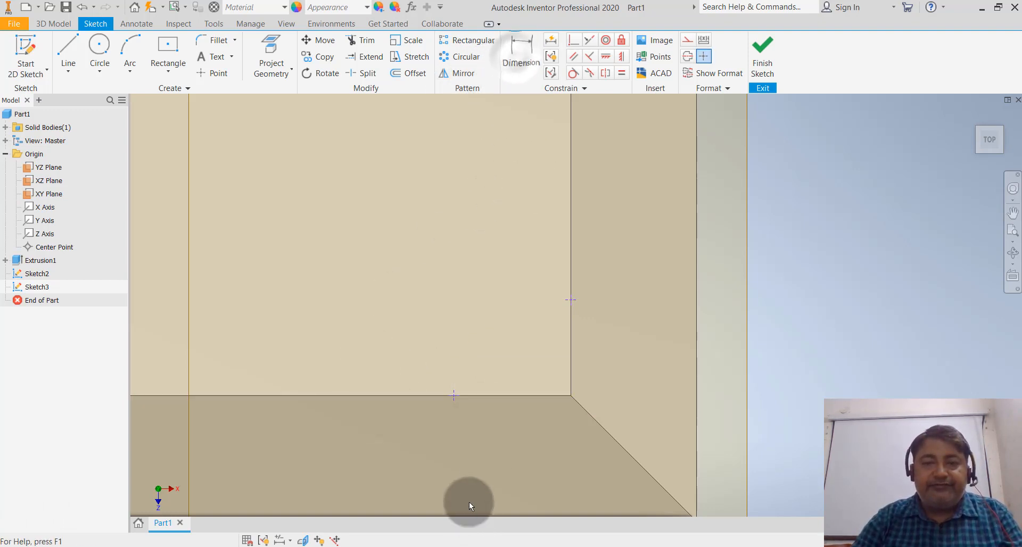
pyautogui.click(454, 399)
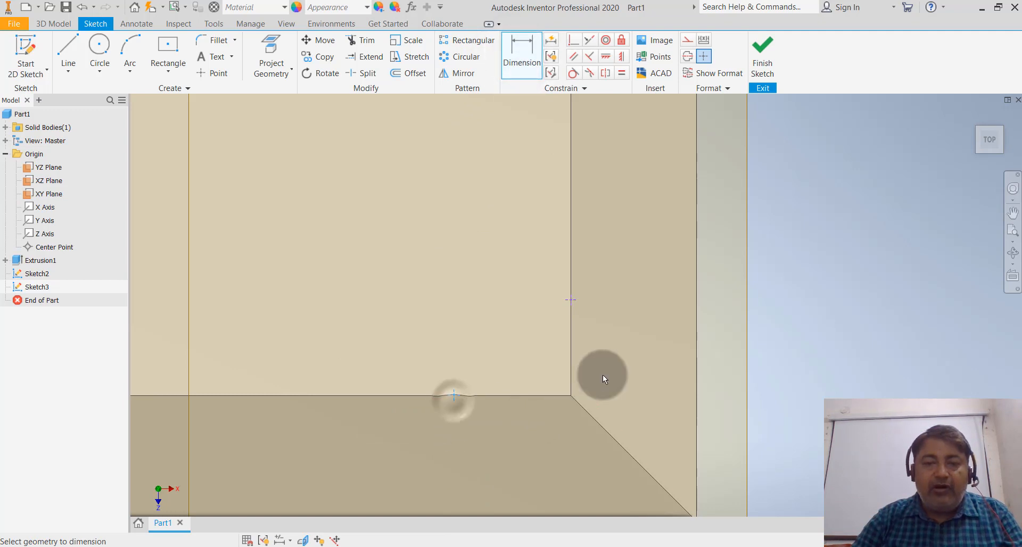
pyautogui.click(573, 370)
pyautogui.click(525, 359)
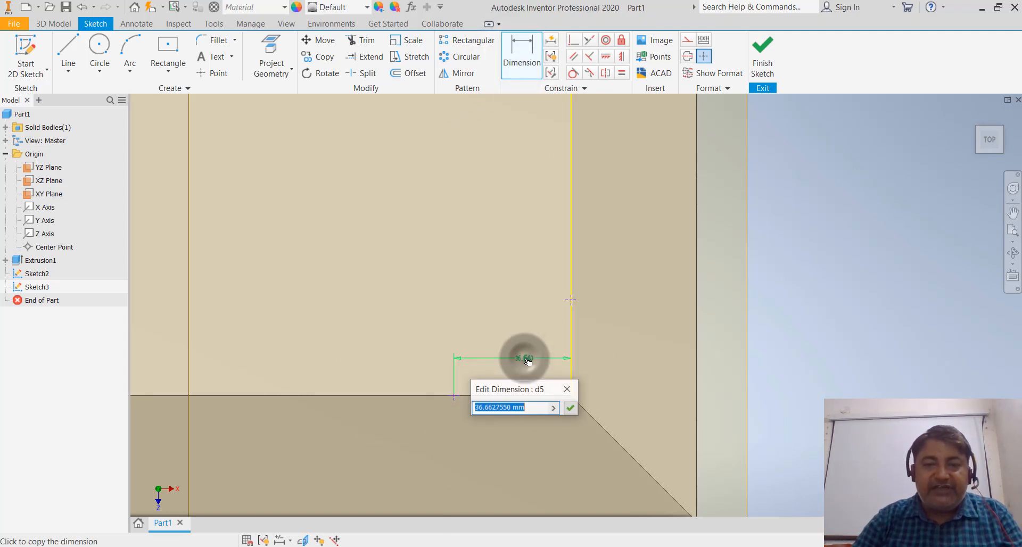
pyautogui.write('30')
pyautogui.press('Return')
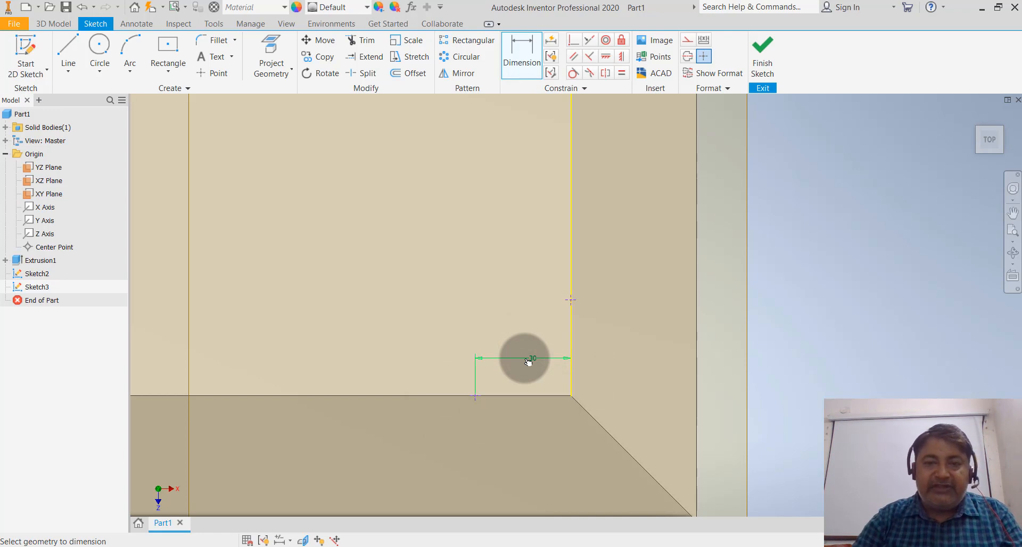
pyautogui.press('Escape')
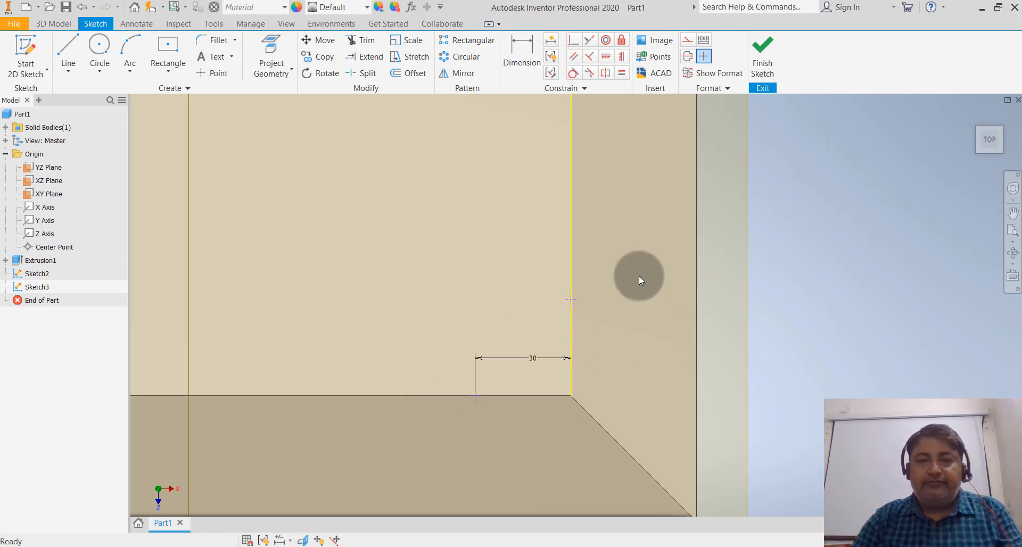
# Step: Delete the projected right edge line together with its attached 30 mm dimension, leaving only the point, and finish the sketch
pyautogui.click(573, 259)
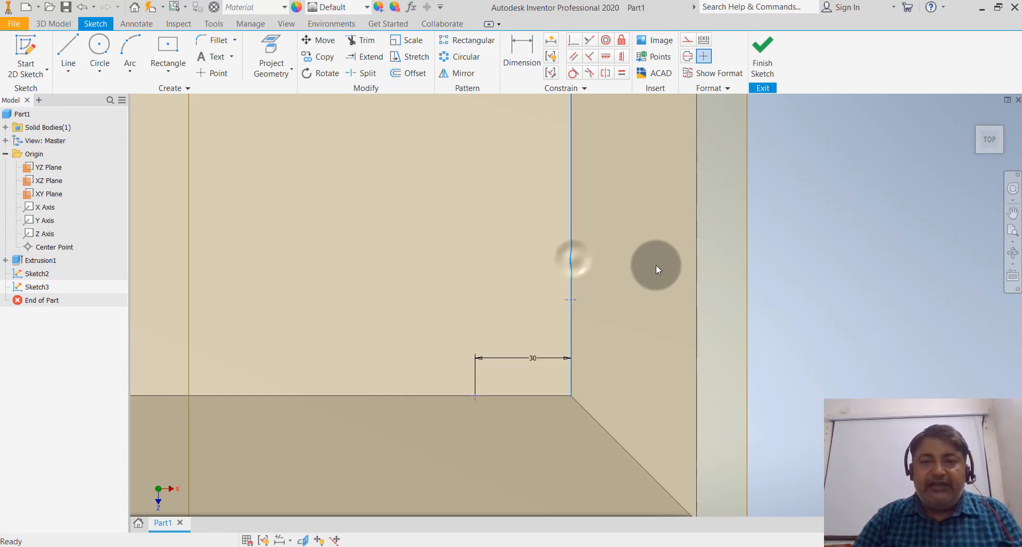
pyautogui.press('Delete')
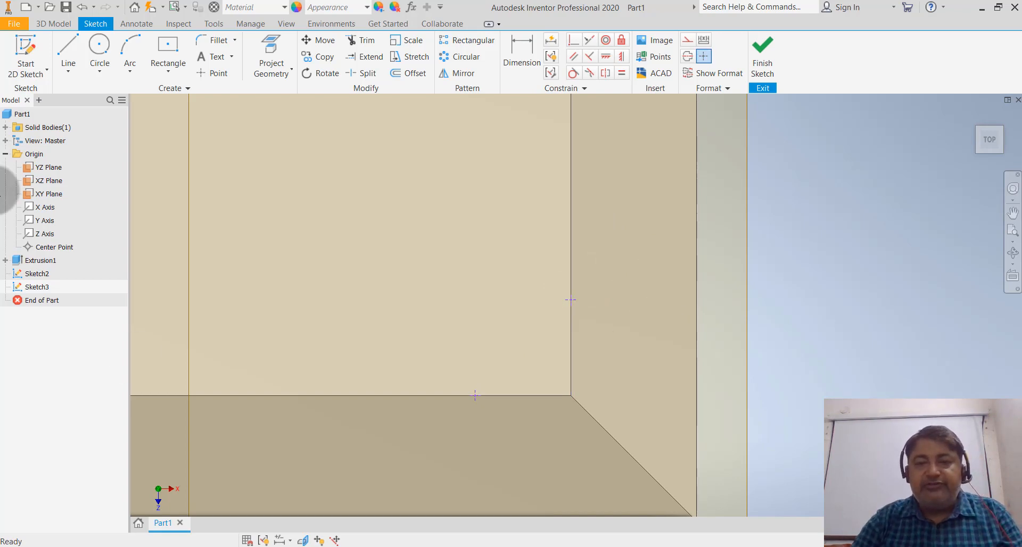
pyautogui.click(762, 56)
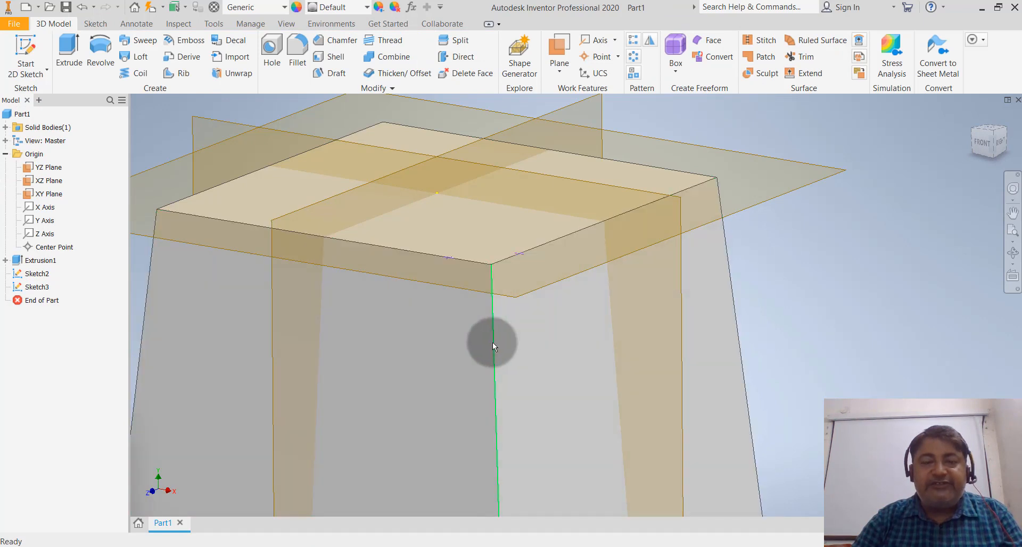
# Step: Start a 2D sketch on the body's front face and place a point on its slanted right edge, below the top corner
pyautogui.scroll(3, 493, 343)
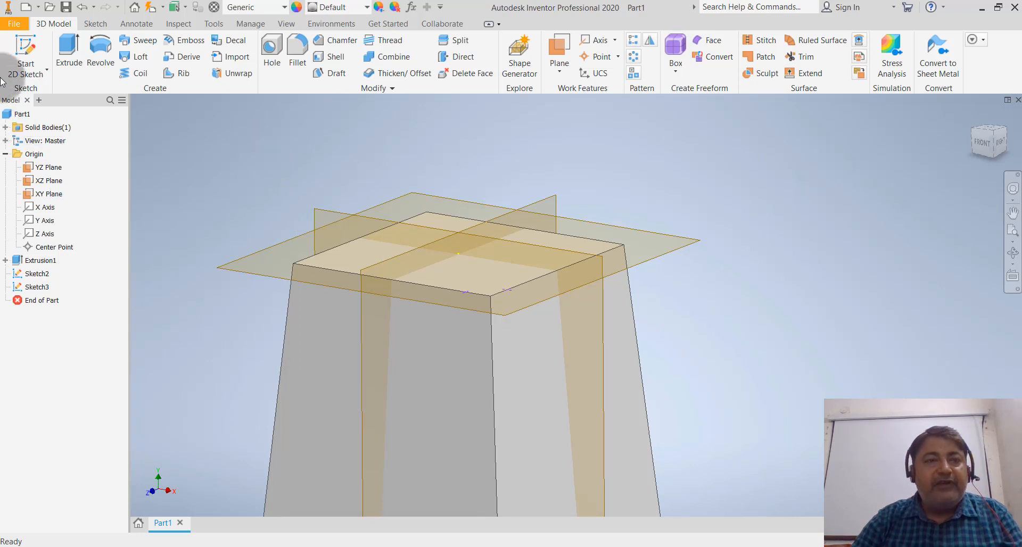
pyautogui.click(36, 75)
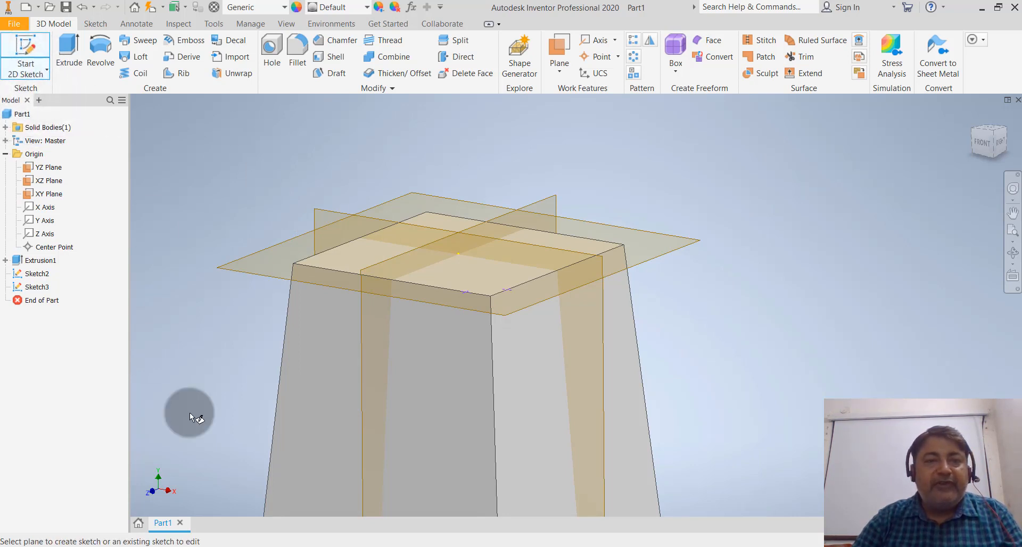
pyautogui.click(474, 394)
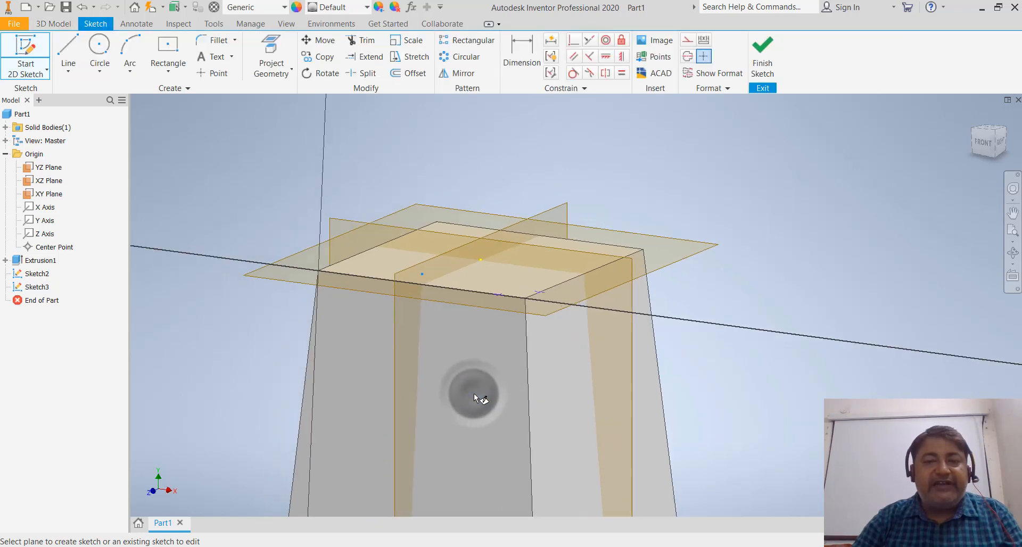
pyautogui.scroll(3, 737, 424)
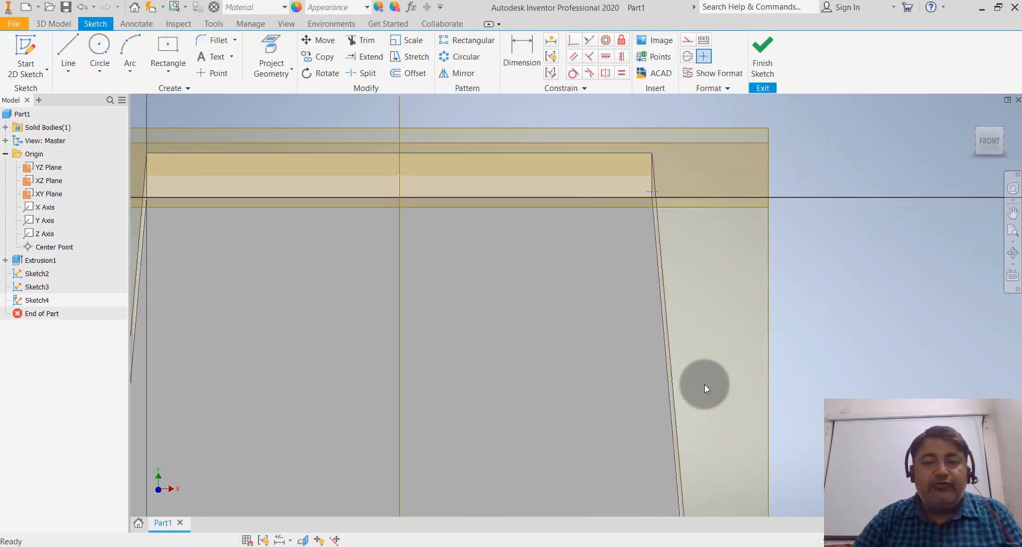
pyautogui.click(213, 73)
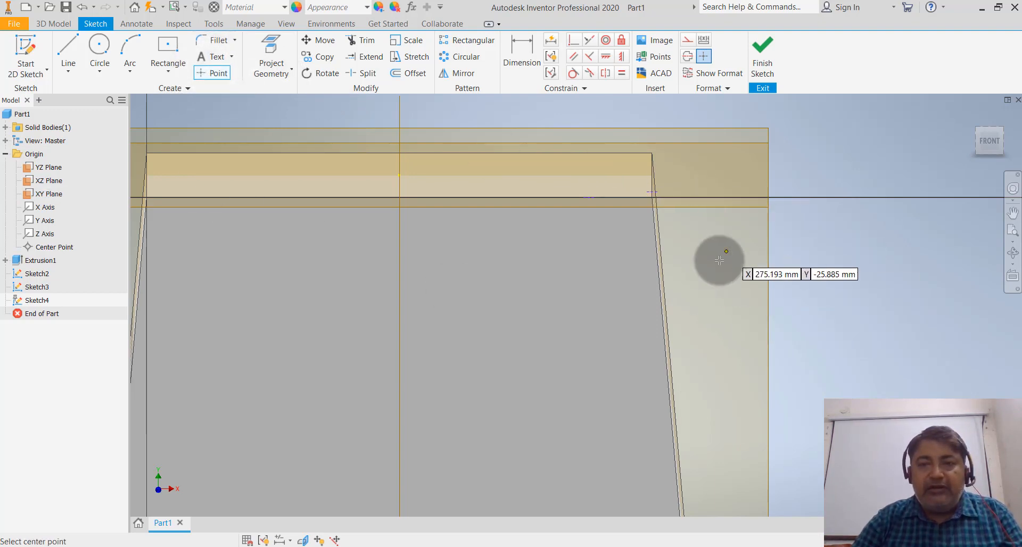
pyautogui.click(664, 327)
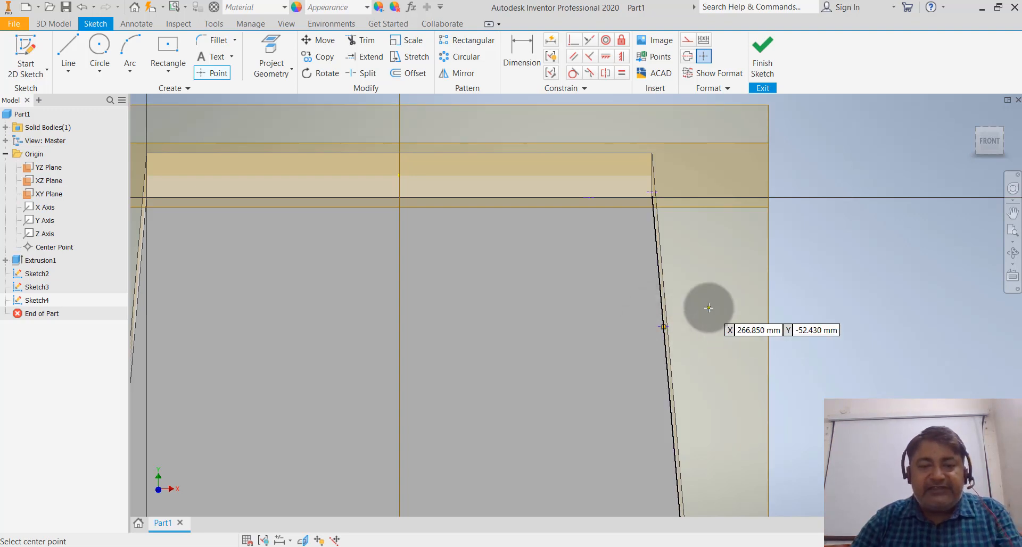
pyautogui.press('Escape')
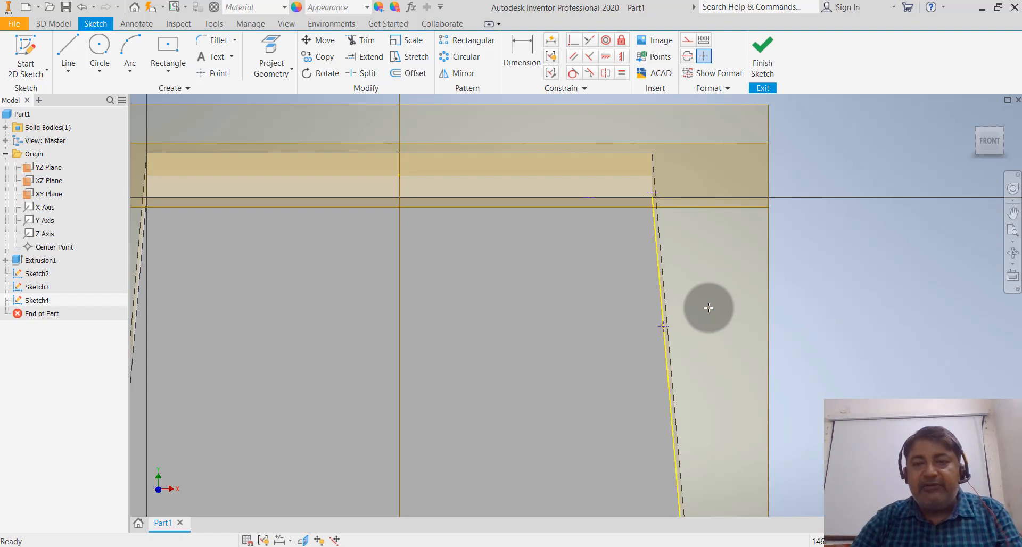
# Step: Delete the projected slanted edge line and dimension the point 50 mm vertically below the front face's top edge
pyautogui.click(661, 284)
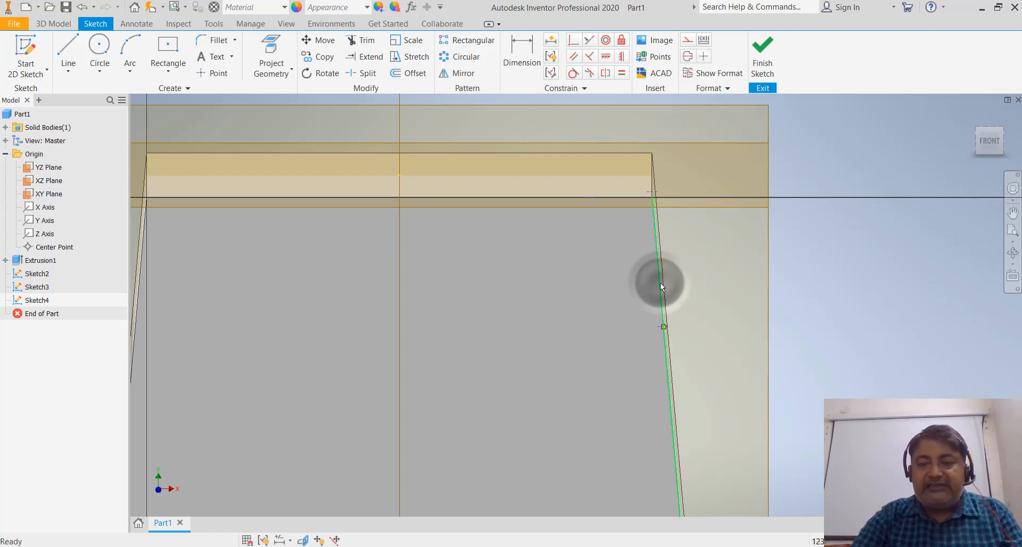
pyautogui.press('Delete')
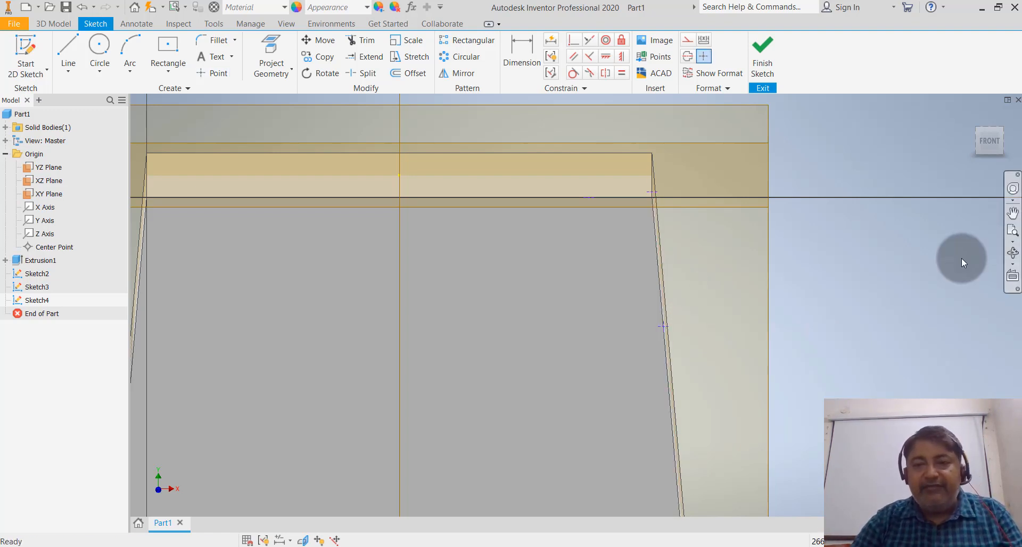
pyautogui.click(520, 62)
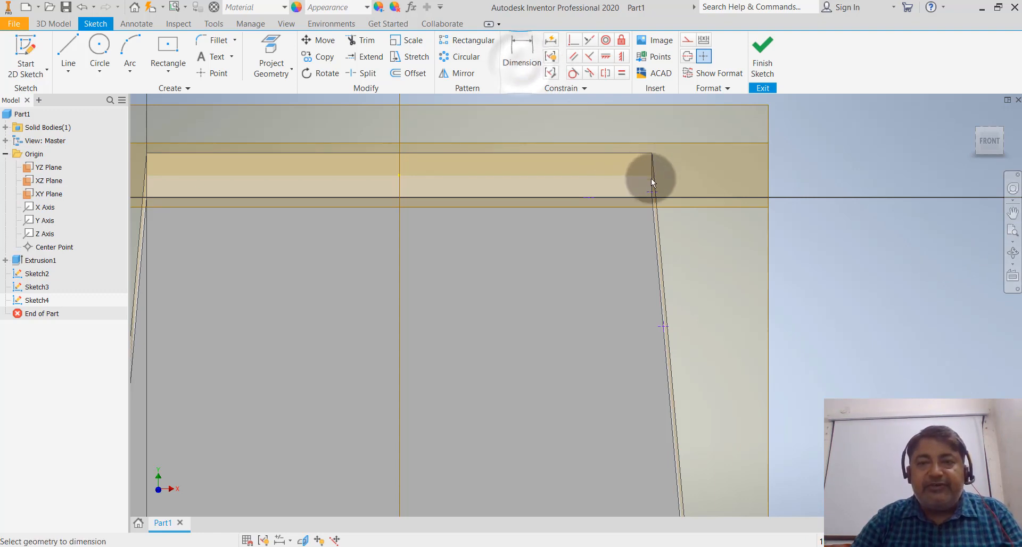
pyautogui.click(647, 197)
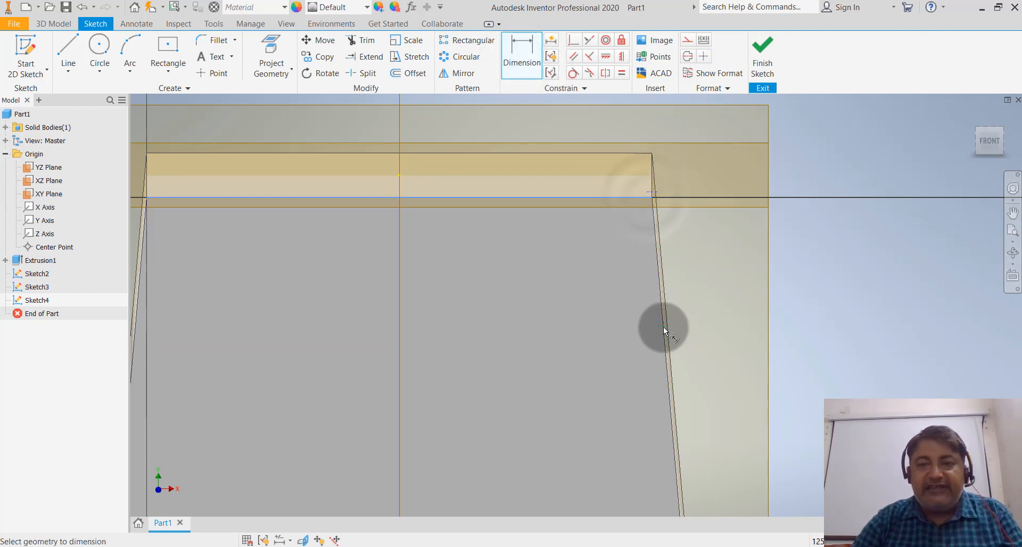
pyautogui.click(664, 330)
pyautogui.click(808, 286)
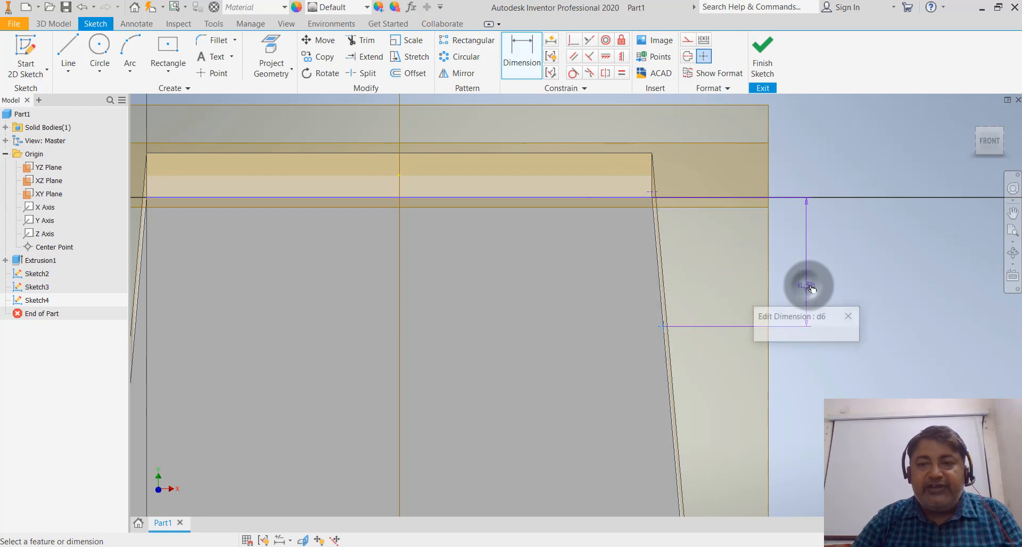
pyautogui.write('50')
pyautogui.press('Return')
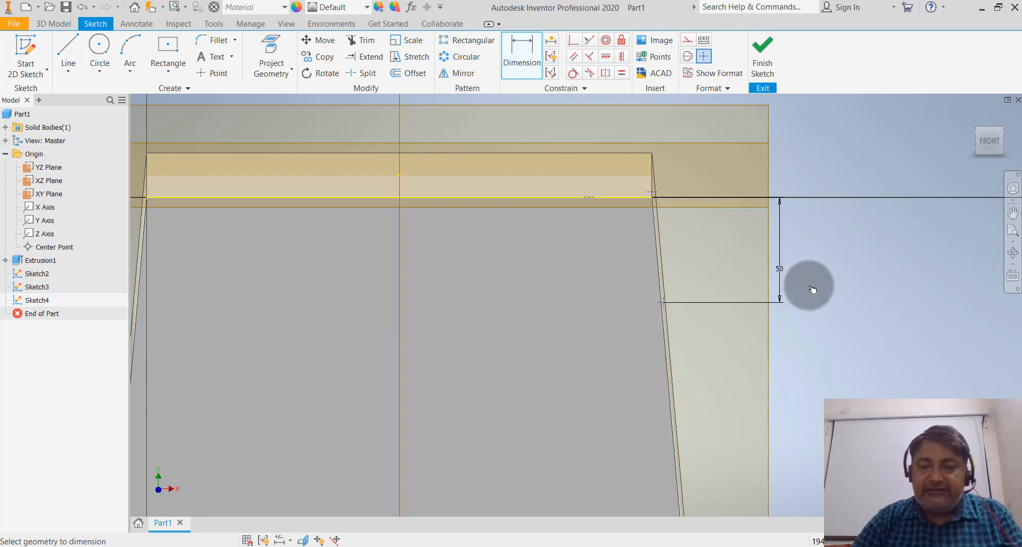
pyautogui.press('Escape')
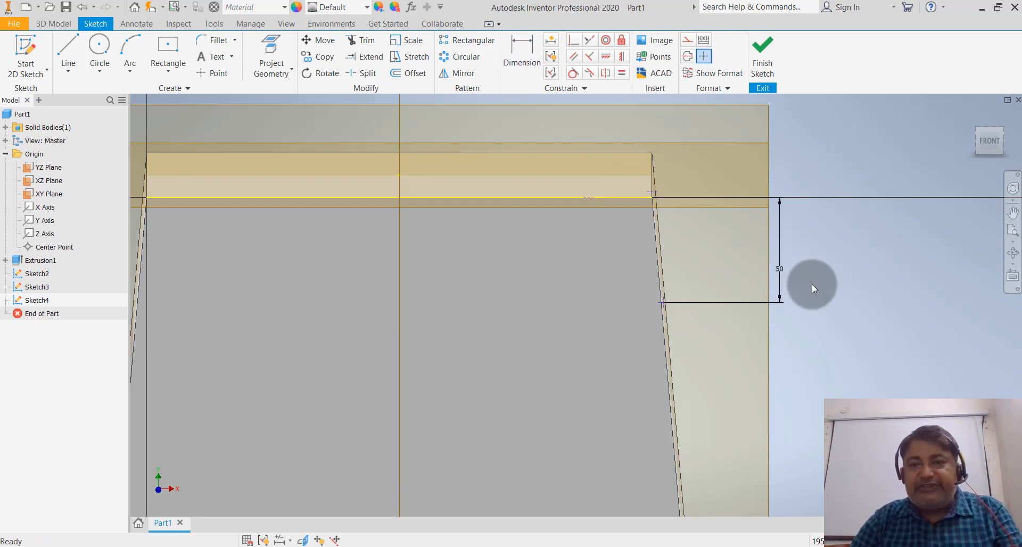
# Step: Delete the projected top edge line with its dimension, and dimension the point 0 mm from the front face's slanted right edge
pyautogui.click(530, 200)
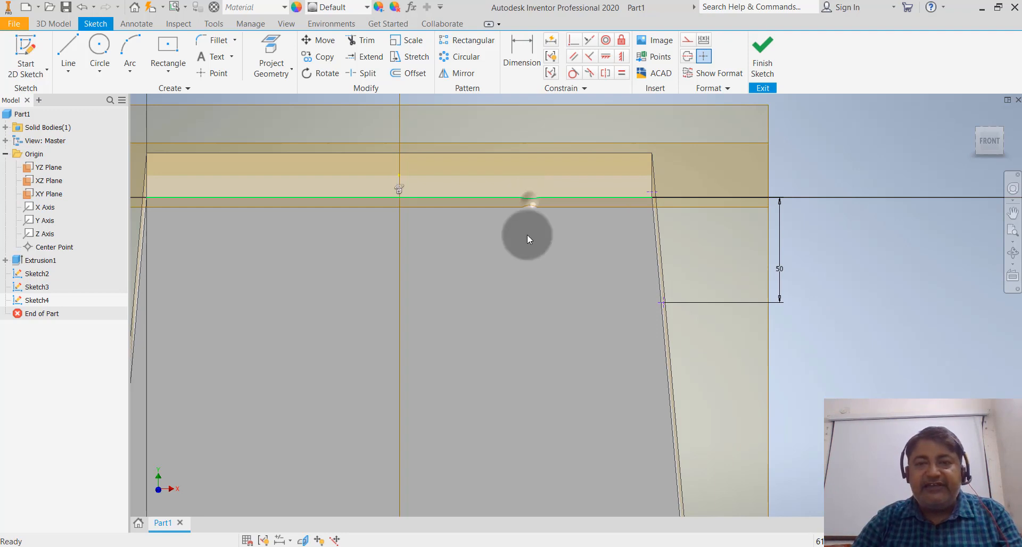
pyautogui.press('Delete')
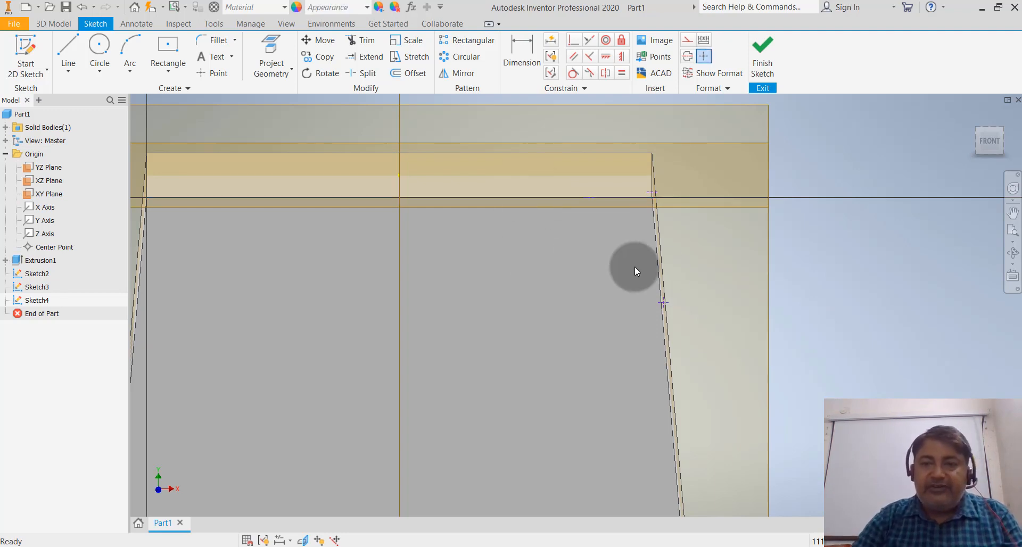
pyautogui.scroll(-3, 634, 266)
pyautogui.scroll(3, 581, 414)
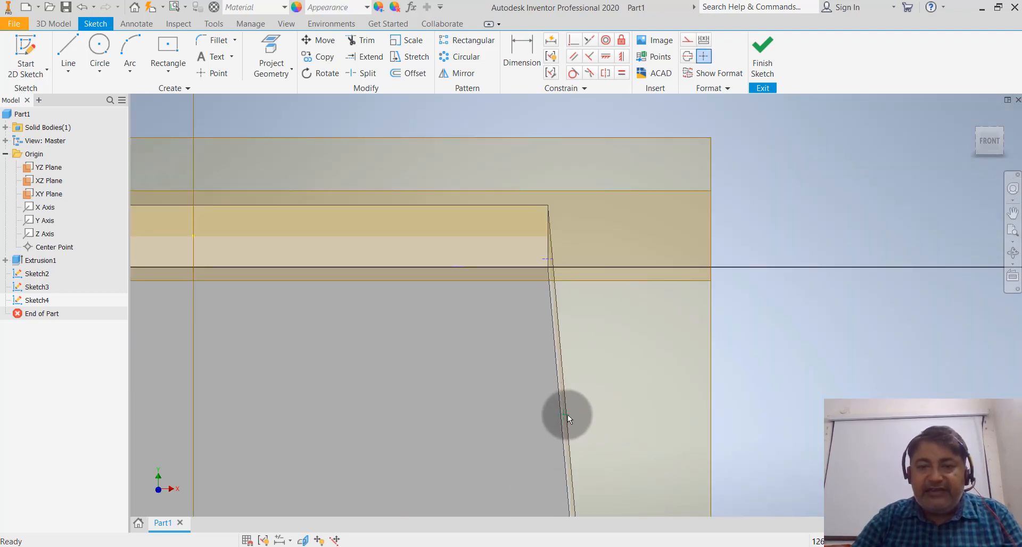
pyautogui.scroll(-3, 561, 419)
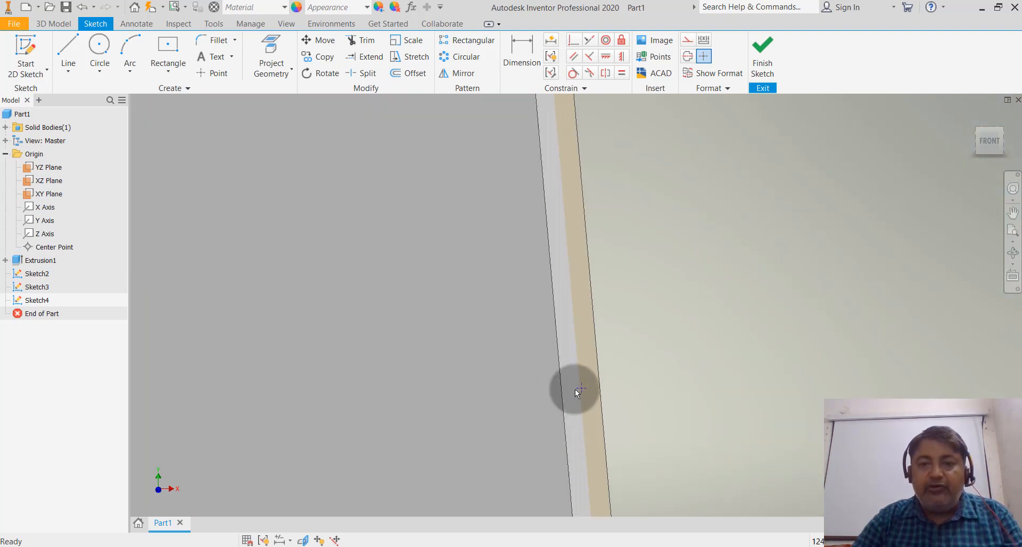
pyautogui.scroll(2, 571, 390)
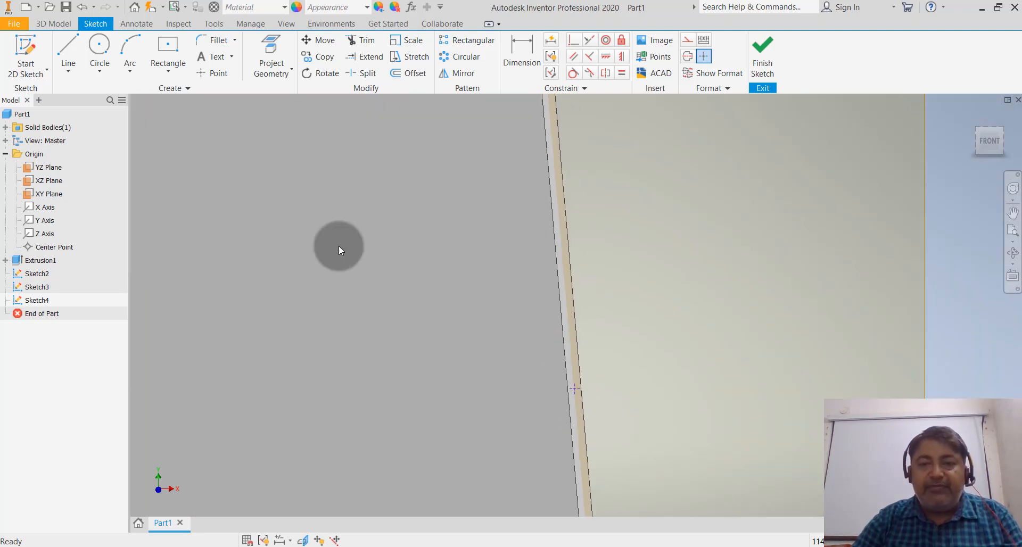
pyautogui.click(511, 53)
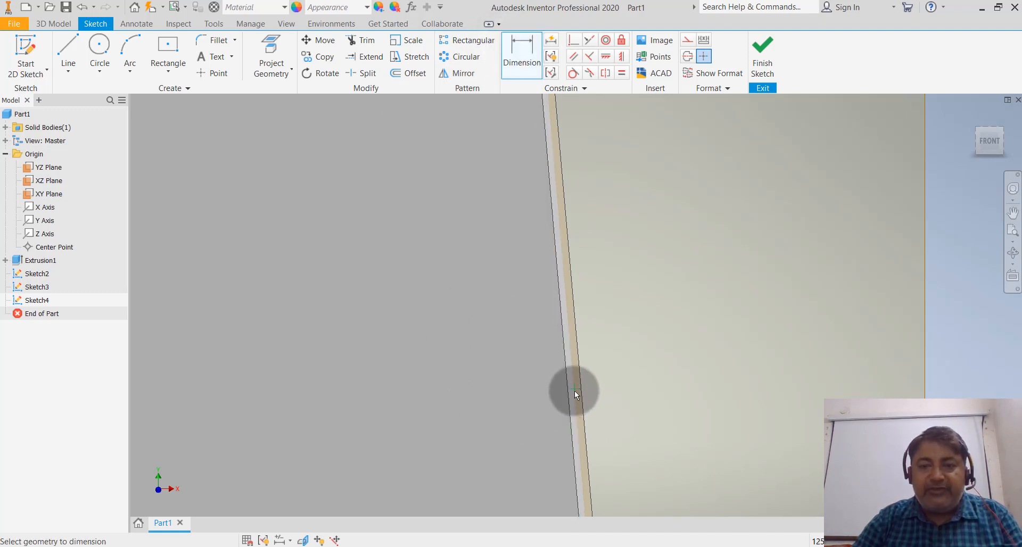
pyautogui.click(574, 390)
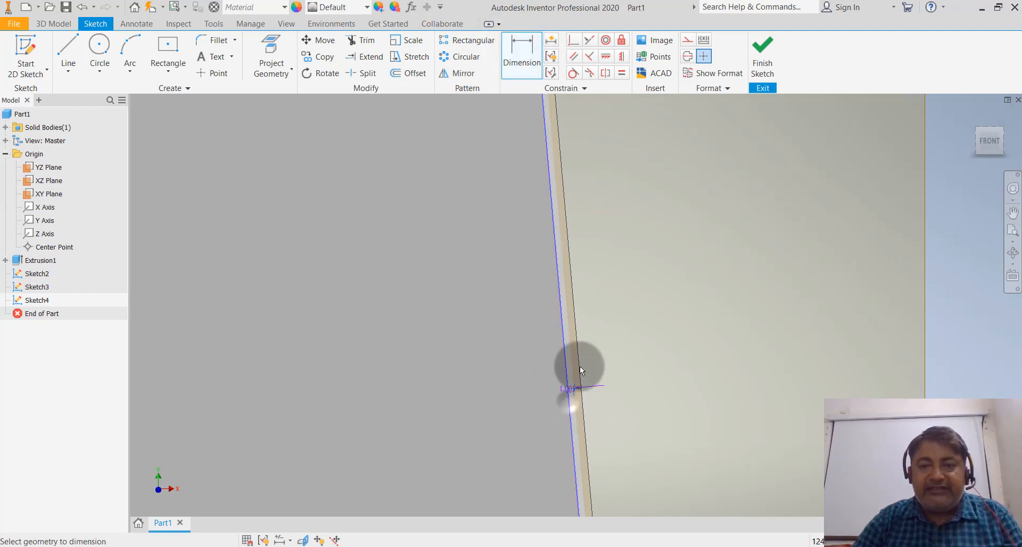
pyautogui.click(598, 332)
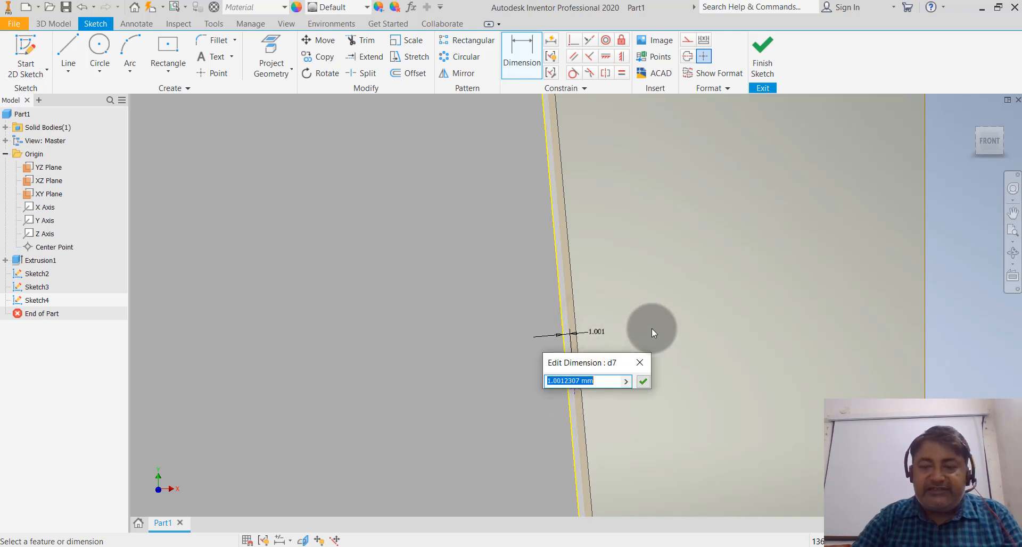
pyautogui.write('0')
pyautogui.press('Return')
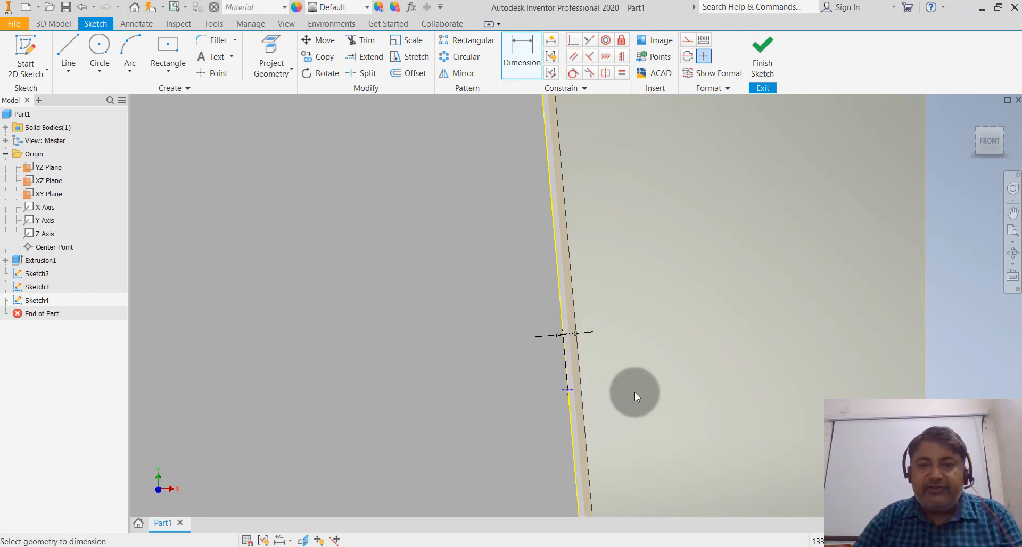
pyautogui.press('Escape')
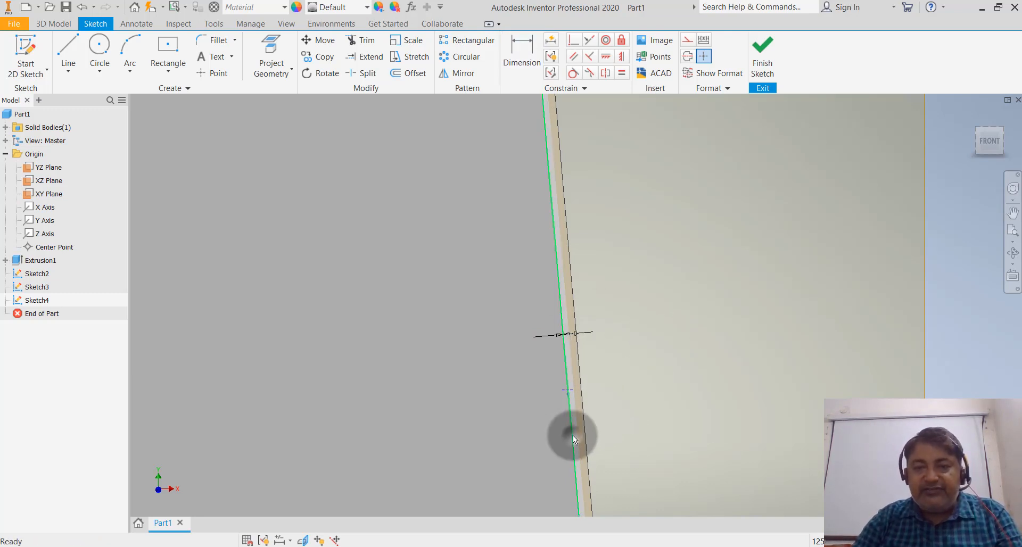
# Step: Delete the projected slanted edge line together with its 0 mm dimension, leaving only the point, and finish the sketch
pyautogui.scroll(-3, 668, 385)
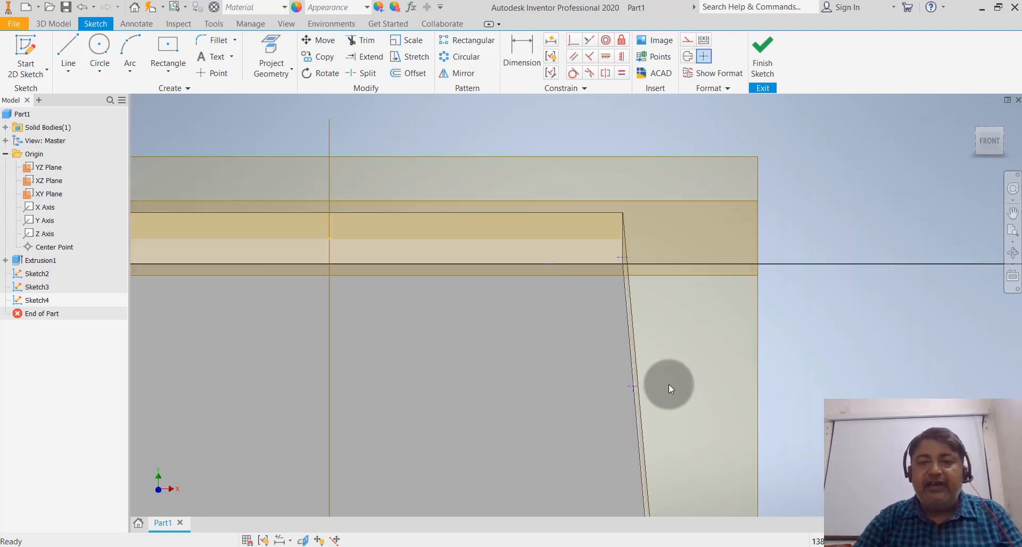
pyautogui.scroll(-2, 669, 384)
pyautogui.click(762, 66)
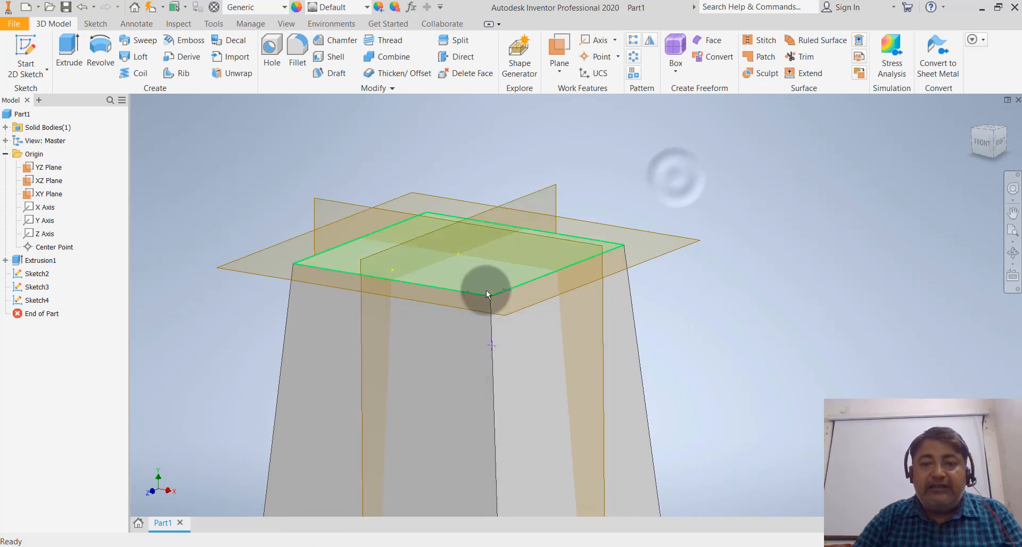
# Step: Create a three-point work plane through the two top-face sketch points and the front-face sketch point around the body's corner
pyautogui.scroll(3, 486, 290)
pyautogui.scroll(-4, 520, 287)
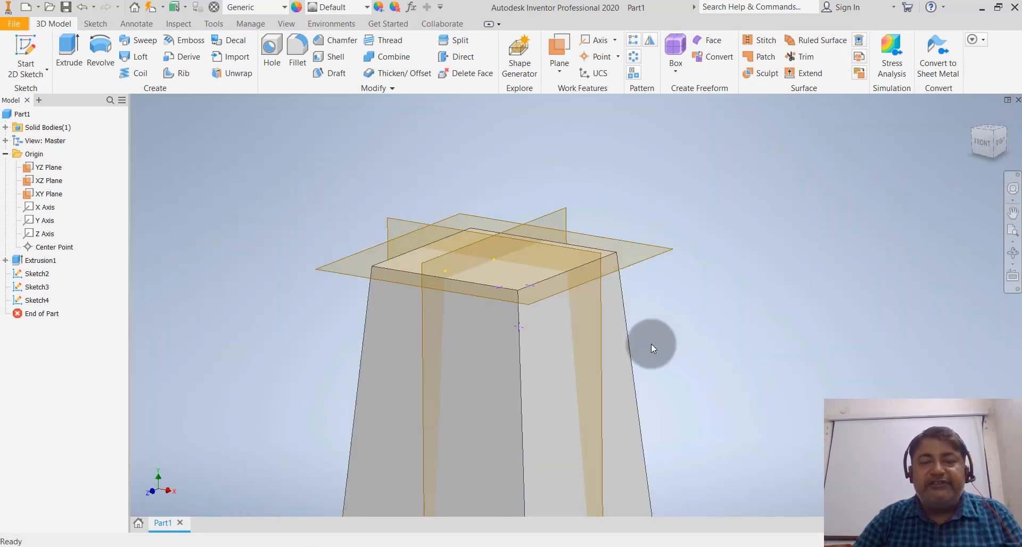
pyautogui.click(564, 68)
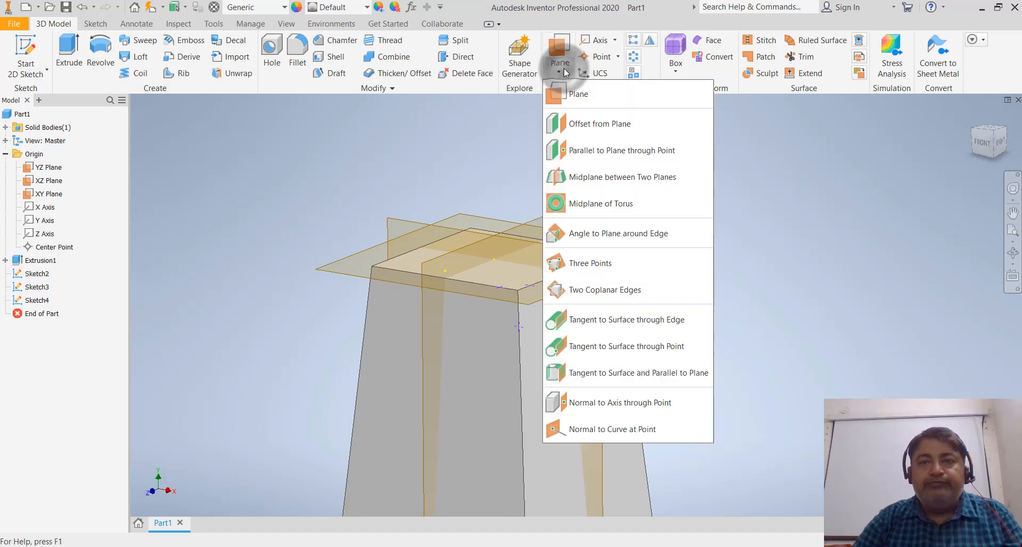
pyautogui.click(619, 267)
pyautogui.scroll(3, 581, 296)
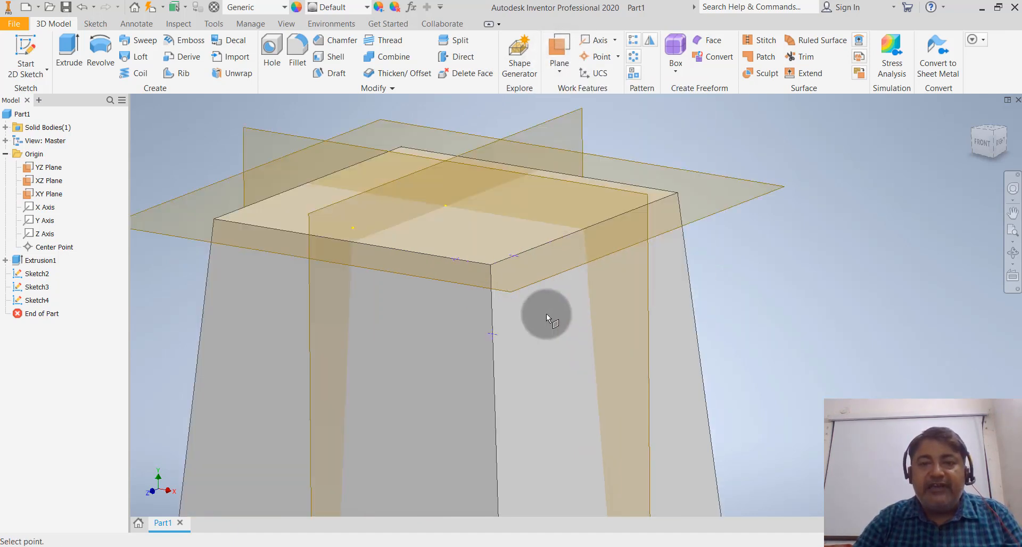
pyautogui.click(515, 256)
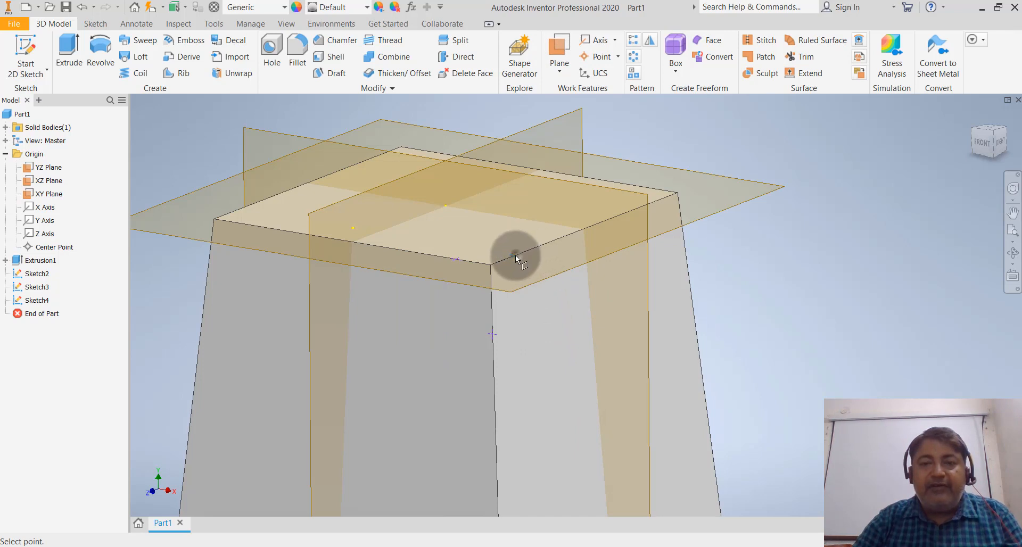
pyautogui.click(458, 259)
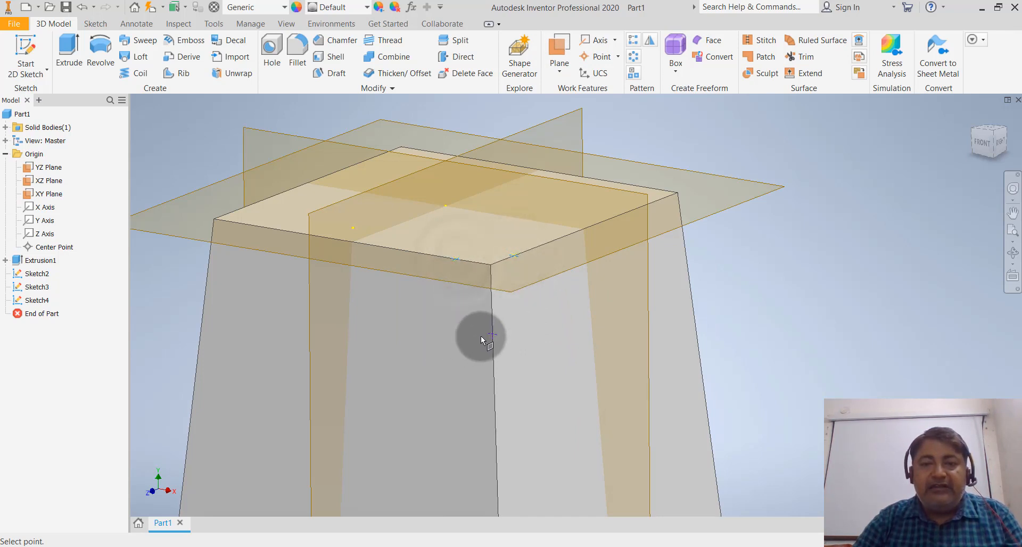
pyautogui.click(494, 335)
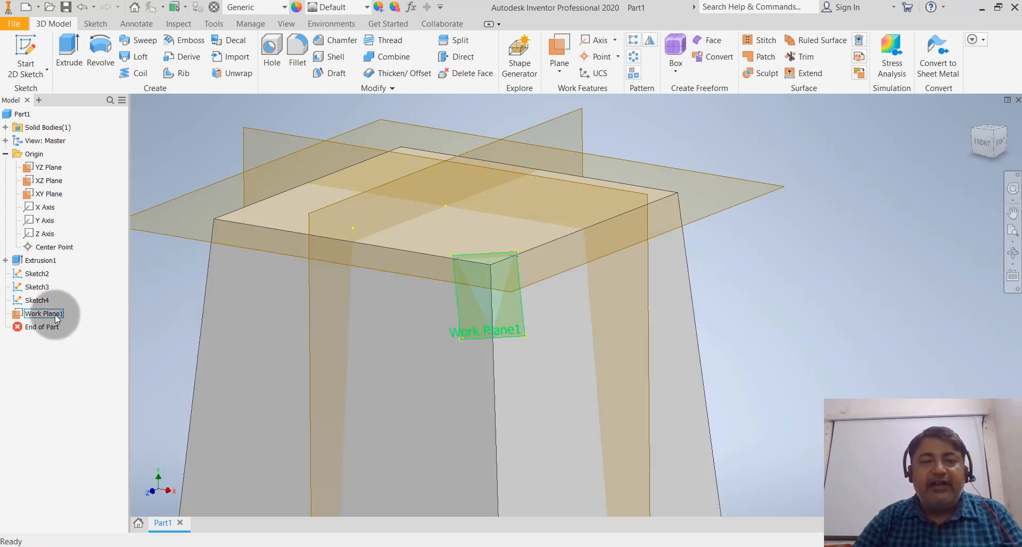
# Step: Start a 2D sketch on the three-point work plane and draw a line from the lower corner point to the right top-edge point
pyautogui.click(738, 295)
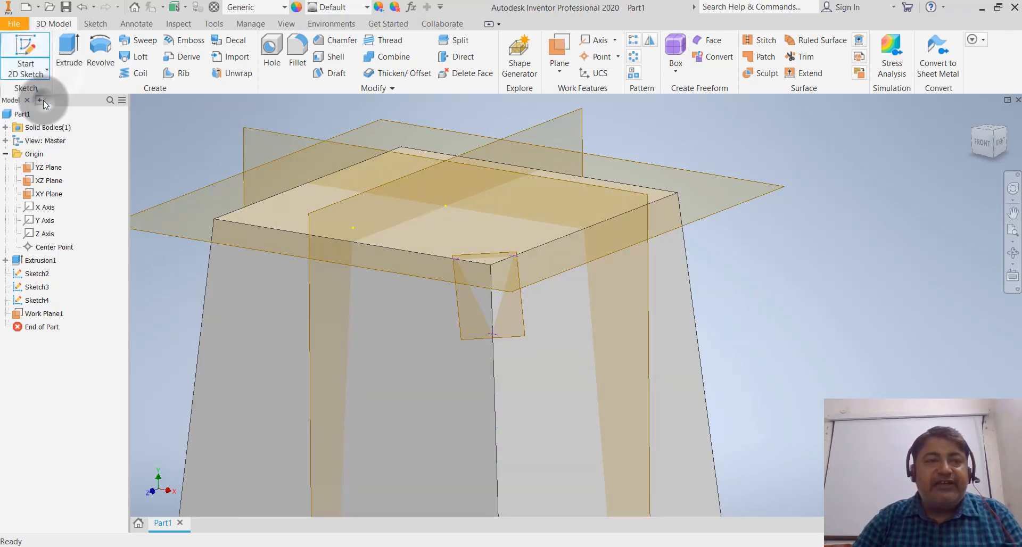
pyautogui.click(482, 250)
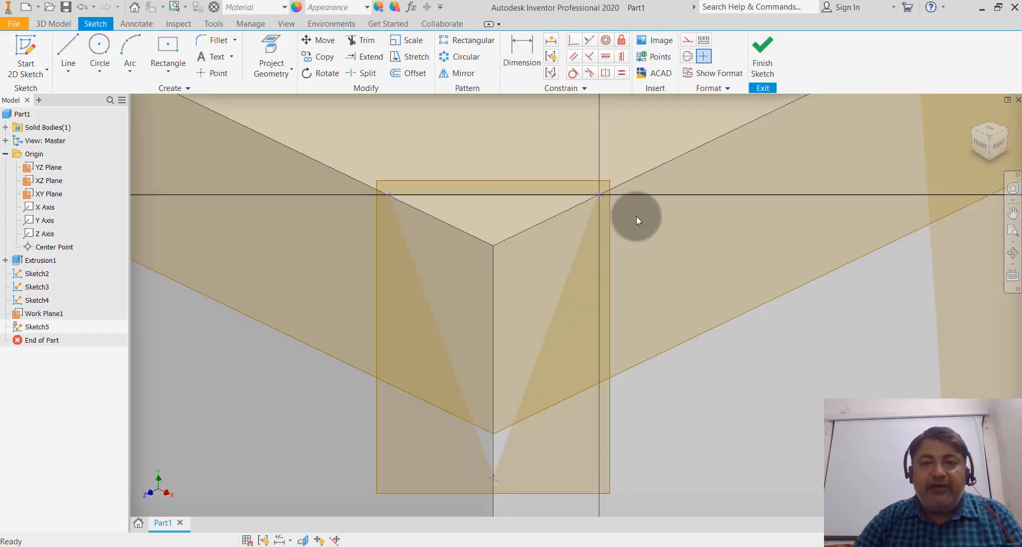
pyautogui.click(75, 74)
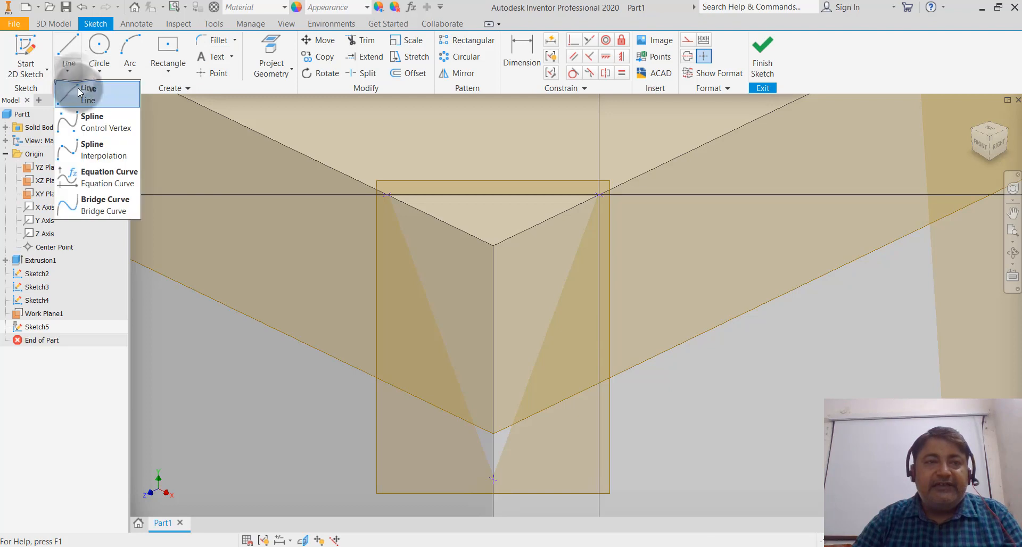
pyautogui.click(77, 88)
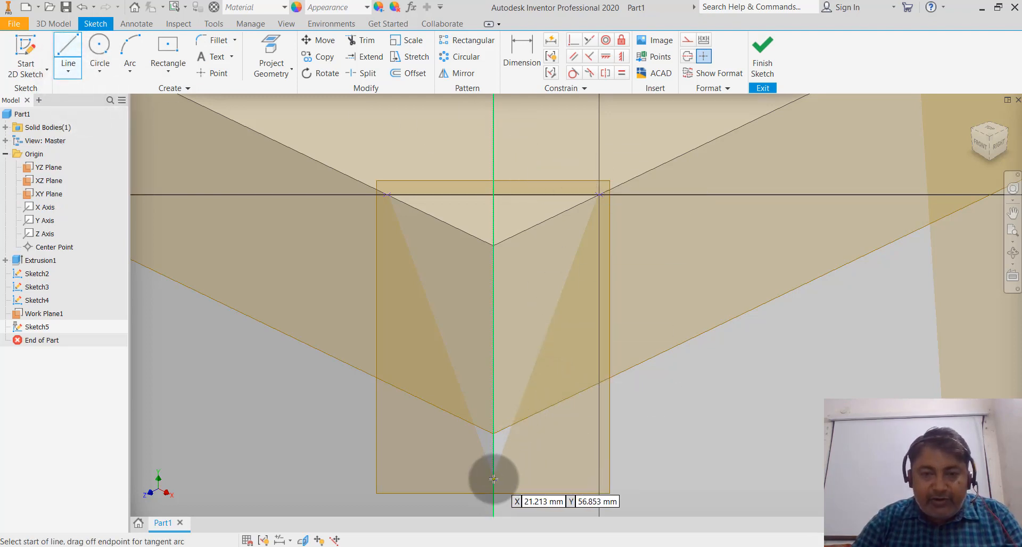
pyautogui.scroll(5, 494, 480)
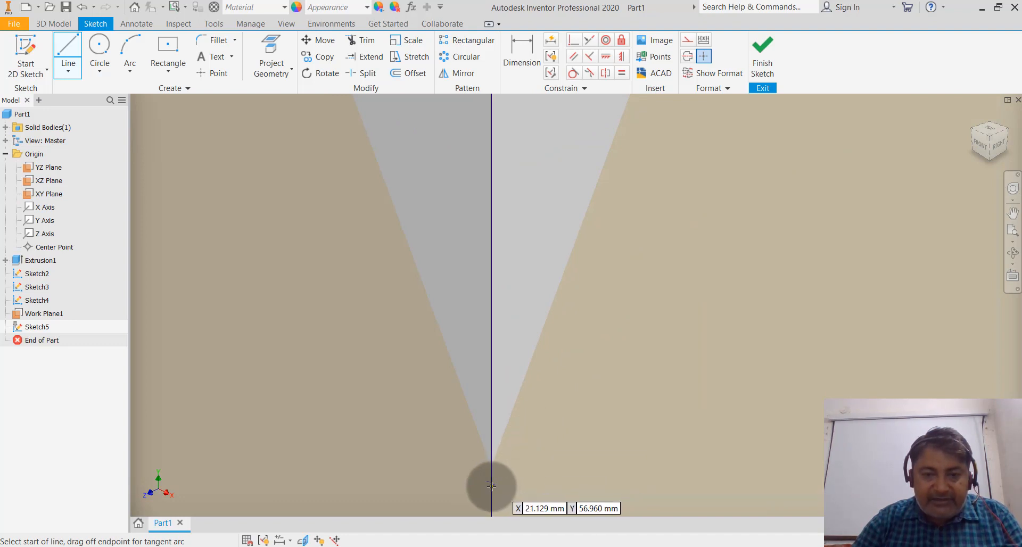
pyautogui.click(491, 483)
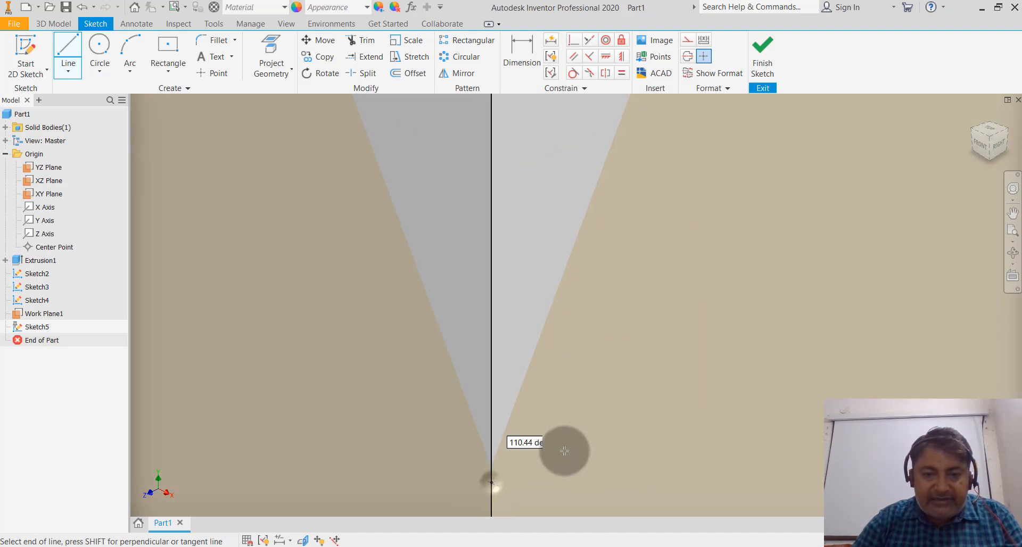
pyautogui.scroll(-3, 471, 266)
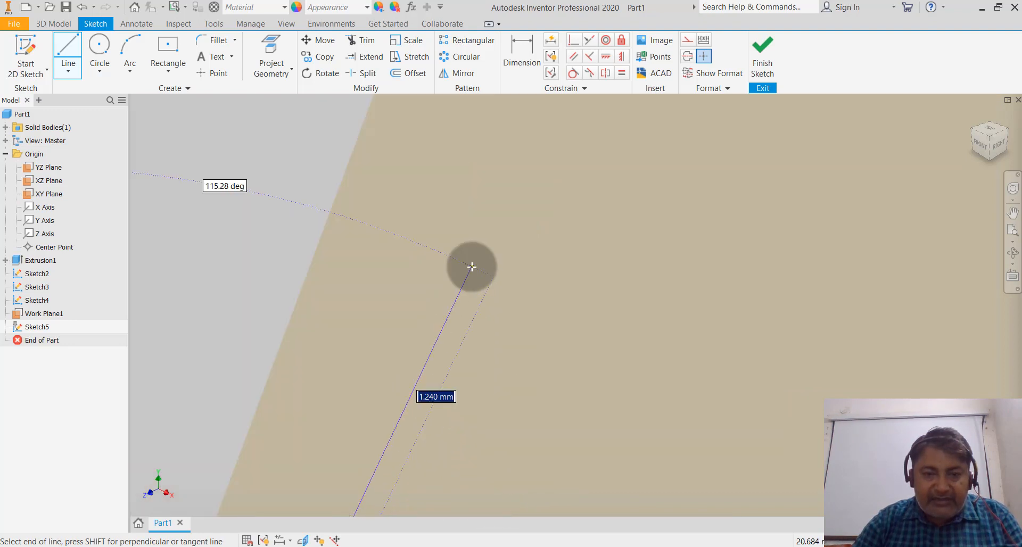
pyautogui.scroll(6, 472, 258)
pyautogui.scroll(-2, 475, 371)
pyautogui.scroll(-3, 475, 370)
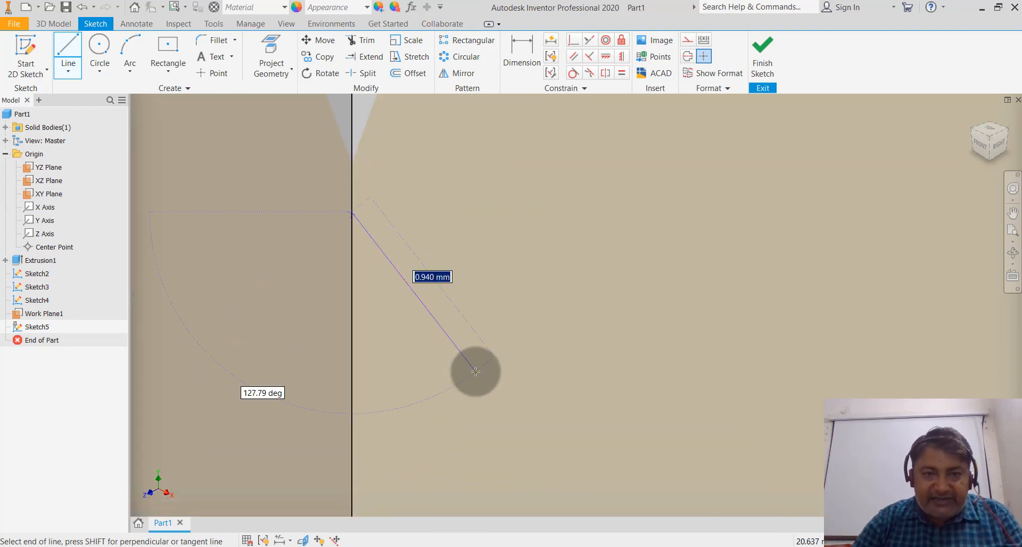
pyautogui.scroll(8, 475, 369)
pyautogui.scroll(-5, 566, 164)
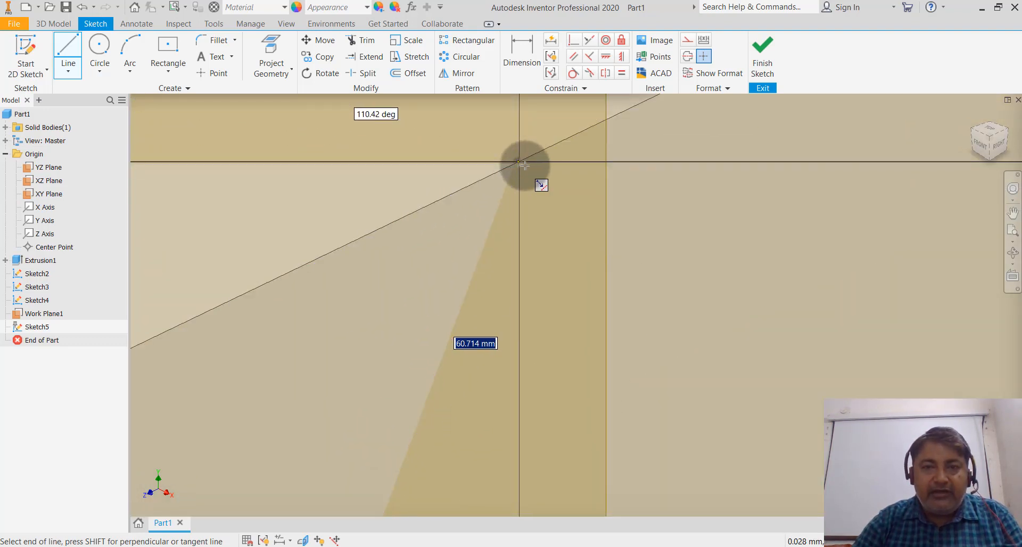
pyautogui.click(518, 161)
# Step: Draw a second line from the left top-edge point down to the lower corner point, forming a V
pyautogui.scroll(-4, 621, 211)
pyautogui.scroll(6, 621, 210)
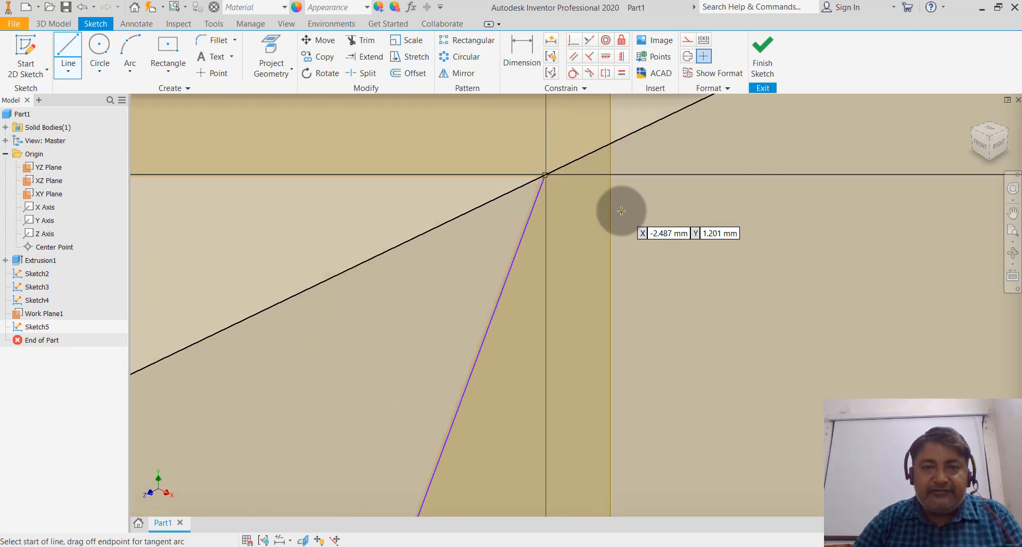
pyautogui.scroll(-4, 626, 176)
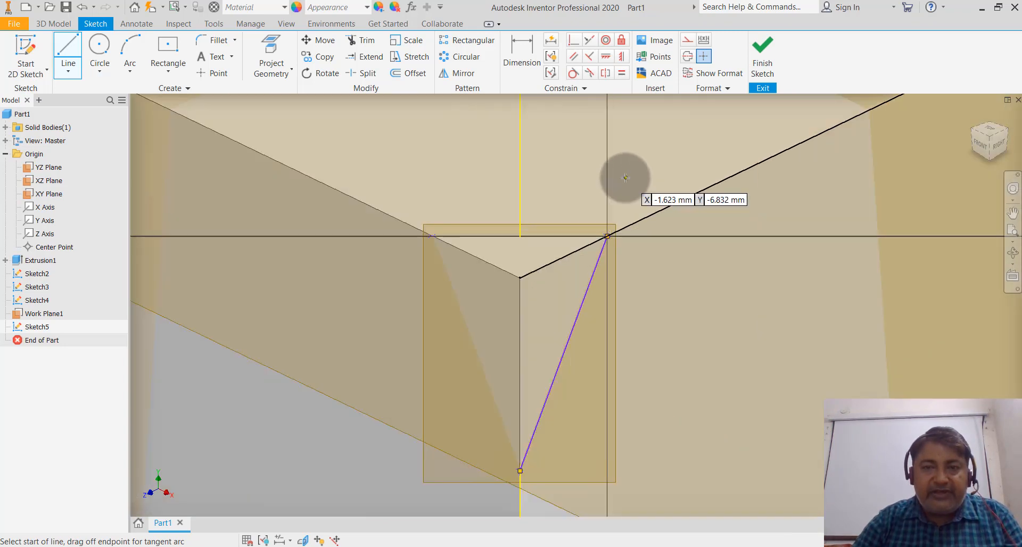
pyautogui.scroll(4, 264, 282)
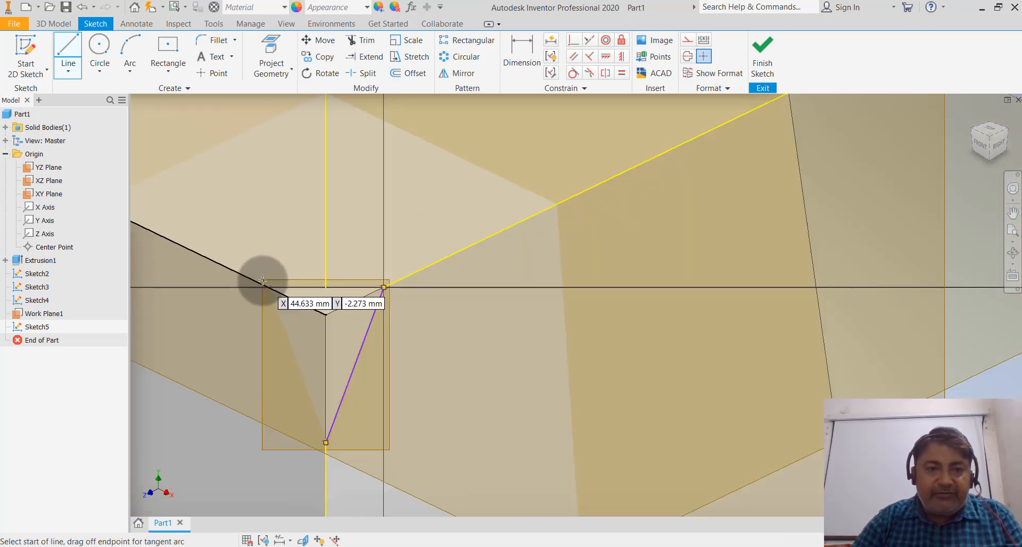
pyautogui.scroll(-5, 274, 290)
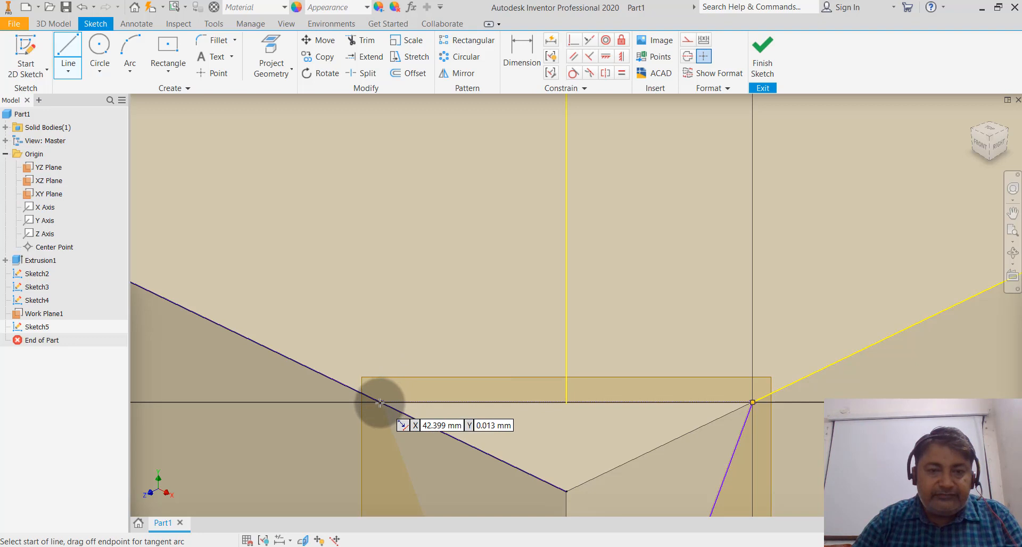
pyautogui.click(382, 402)
pyautogui.scroll(5, 403, 246)
pyautogui.scroll(-5, 402, 243)
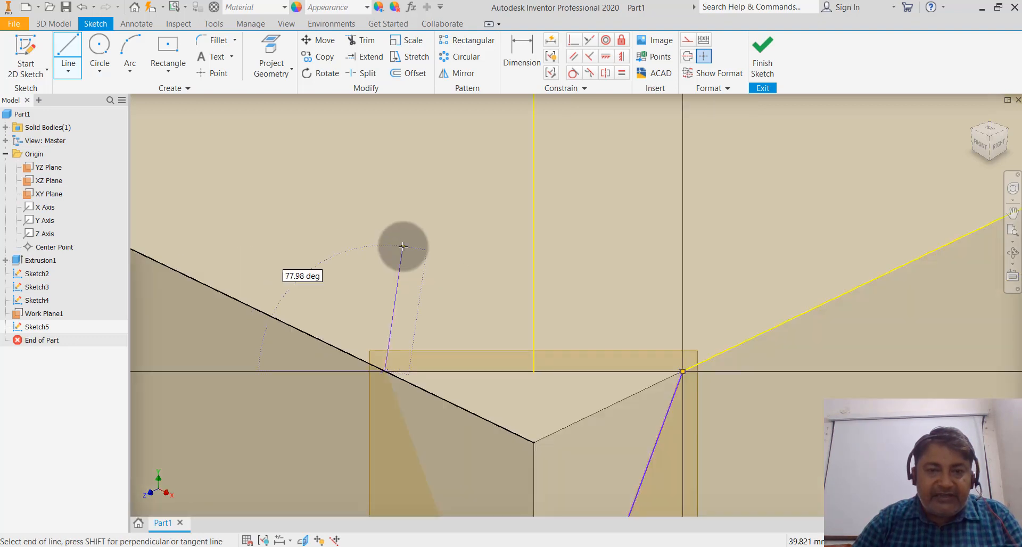
pyautogui.scroll(5, 461, 434)
pyautogui.scroll(5, 457, 437)
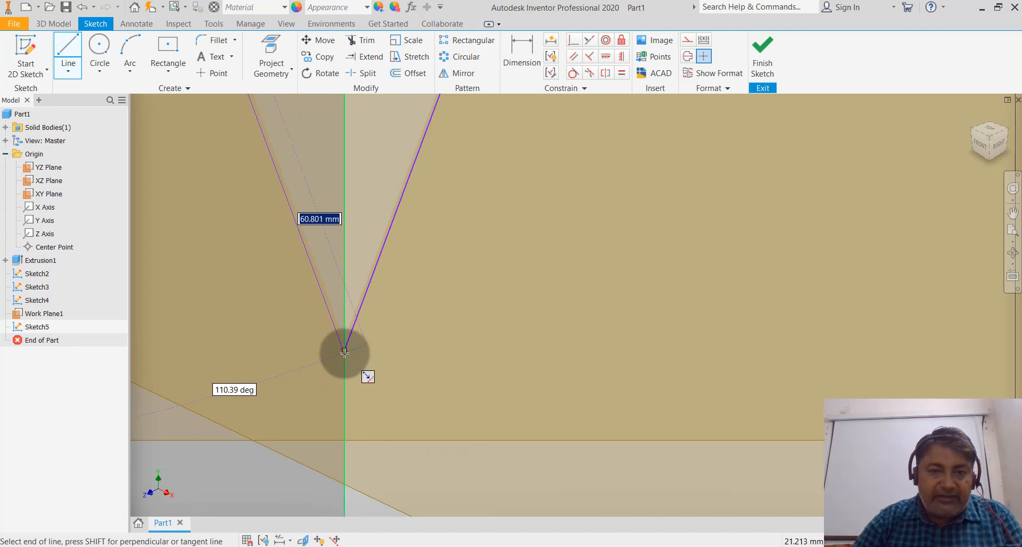
pyautogui.click(344, 351)
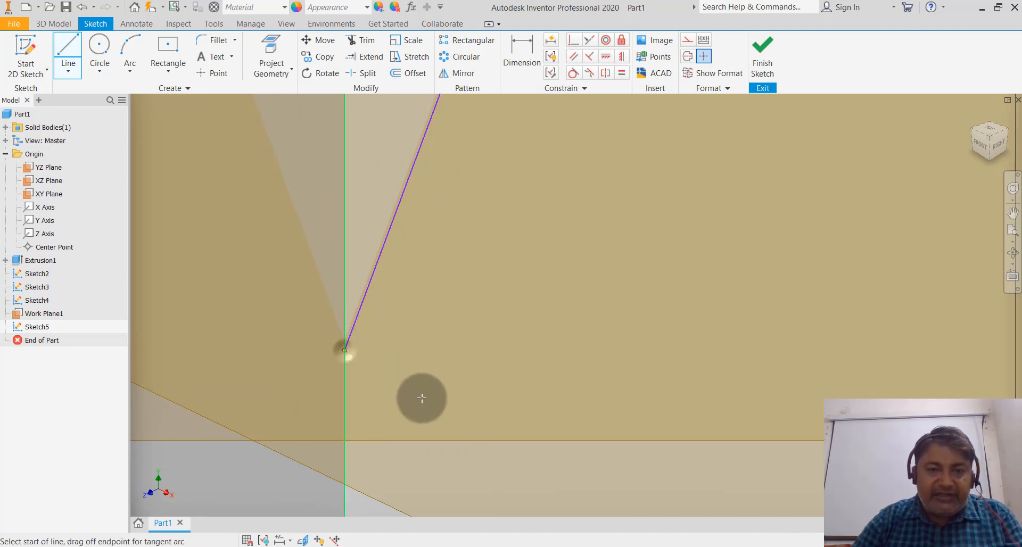
pyautogui.press('Escape')
# Step: Delete the projected vertical corner edge and both projected top edge lines, leaving the two V lines, and finish the sketch
pyautogui.scroll(-6, 512, 367)
pyautogui.scroll(-4, 513, 366)
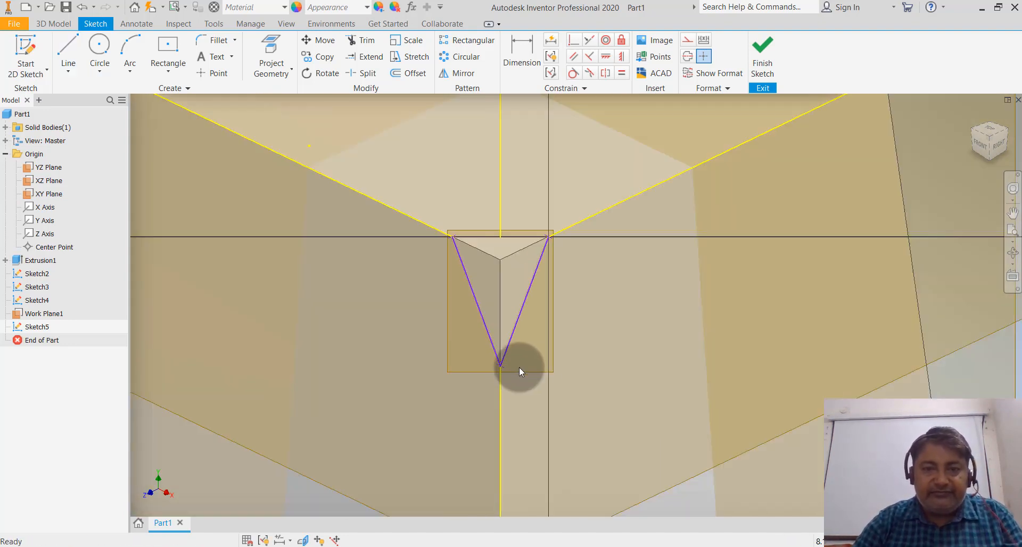
pyautogui.click(501, 429)
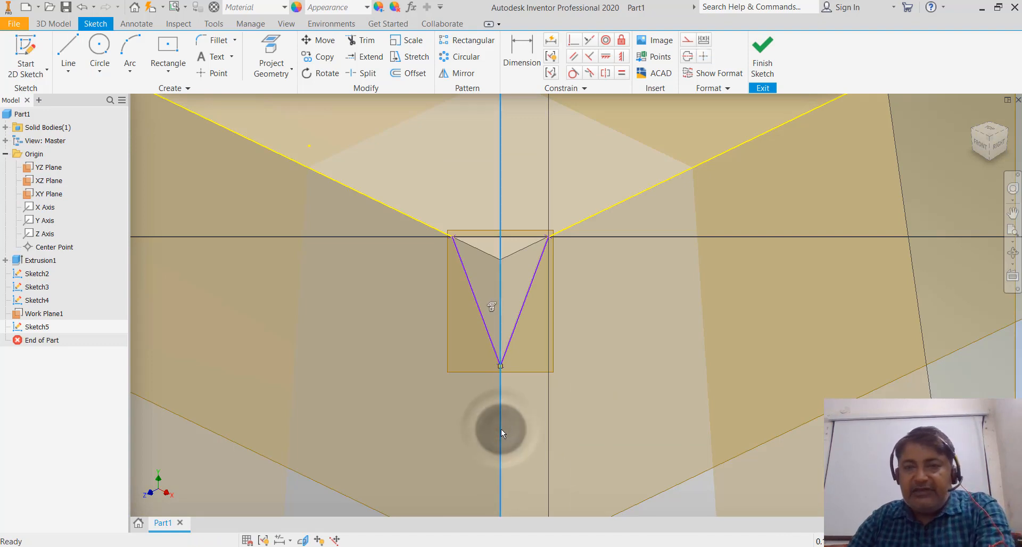
pyautogui.press('Delete')
pyautogui.click(612, 210)
pyautogui.press('Delete')
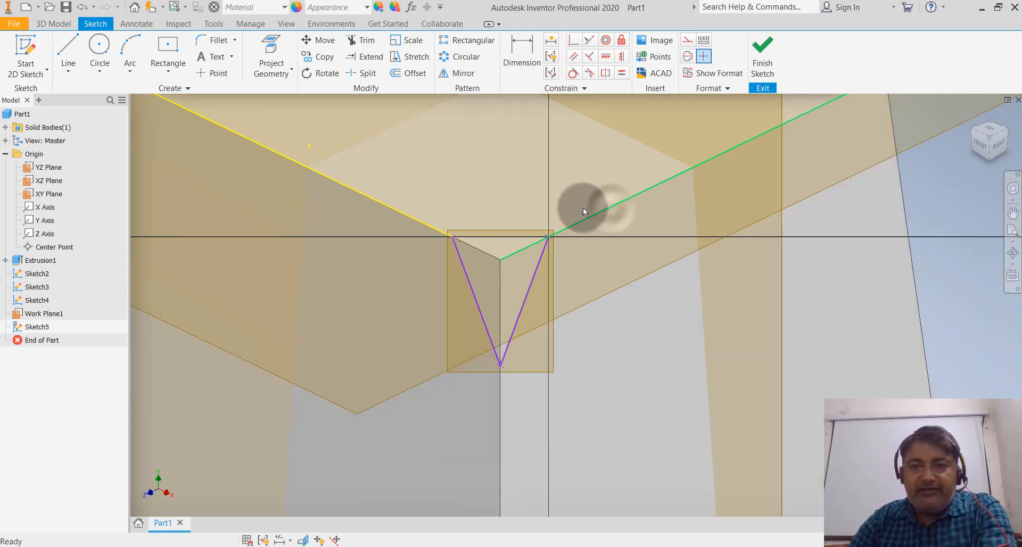
pyautogui.click(385, 209)
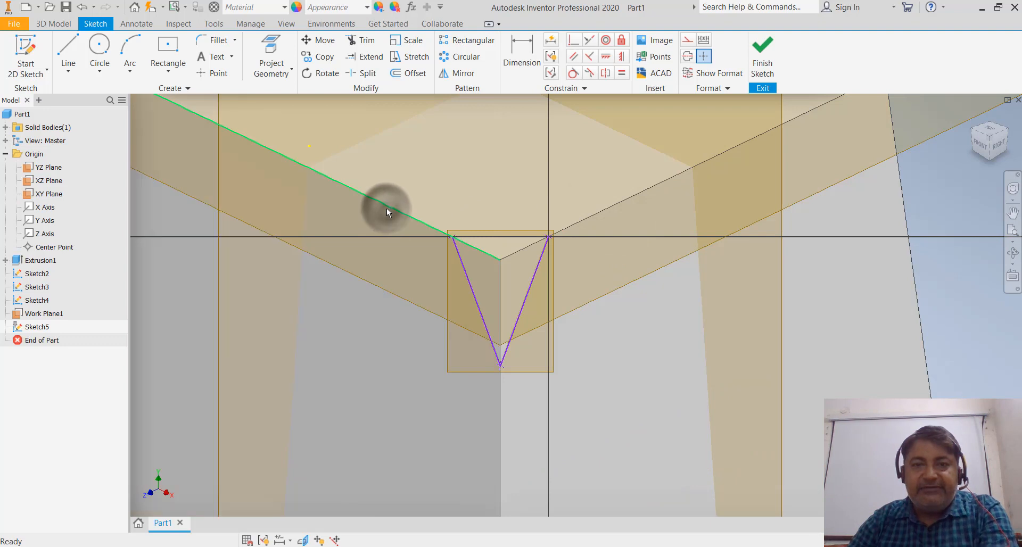
pyautogui.press('Delete')
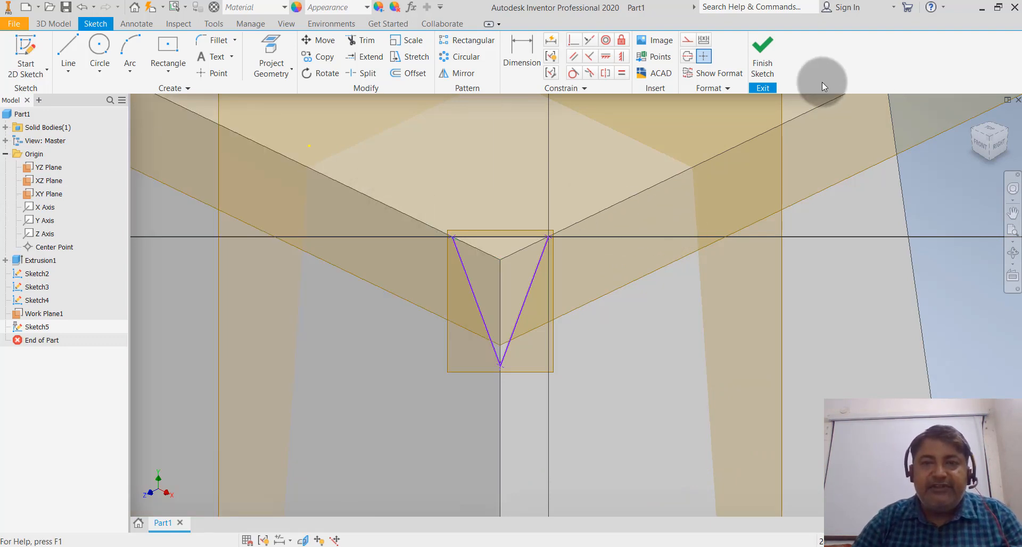
pyautogui.click(763, 51)
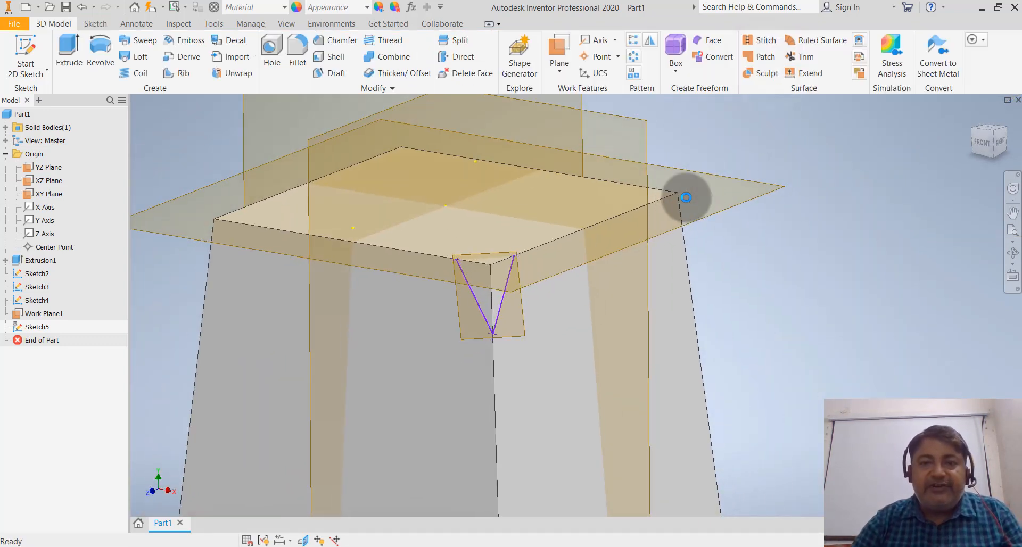
pyautogui.click(60, 68)
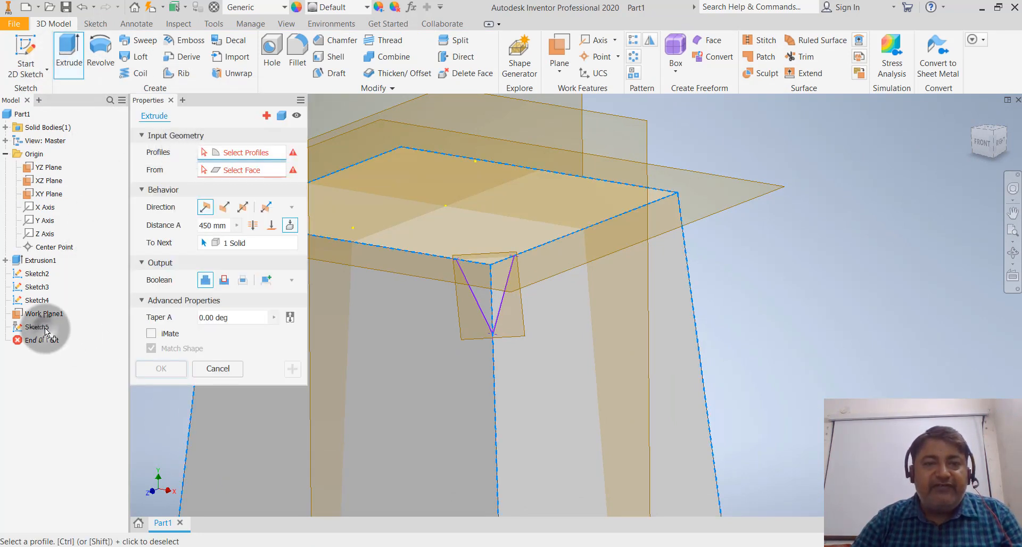
pyautogui.click(479, 306)
pyautogui.scroll(2, 587, 257)
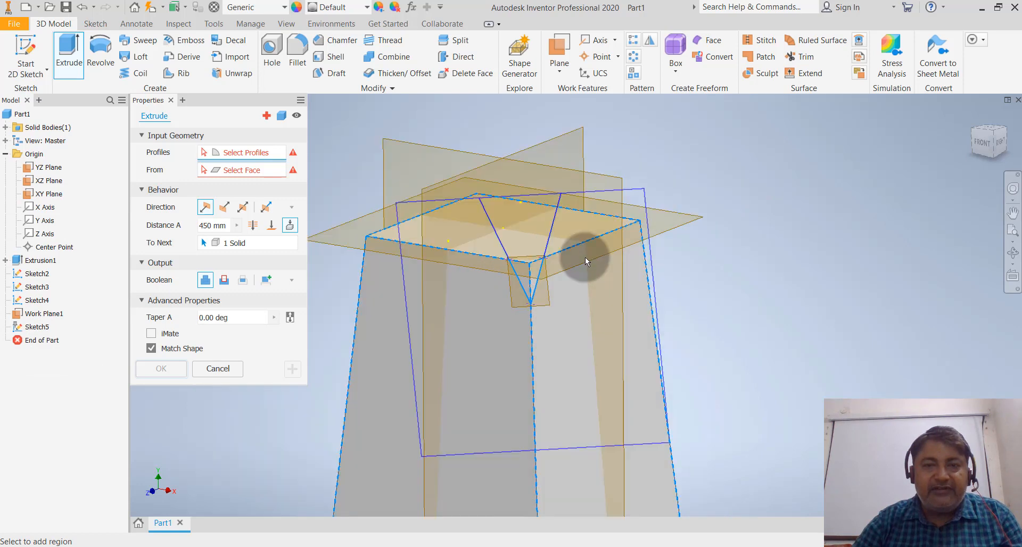
pyautogui.scroll(6, 651, 267)
pyautogui.scroll(-5, 597, 257)
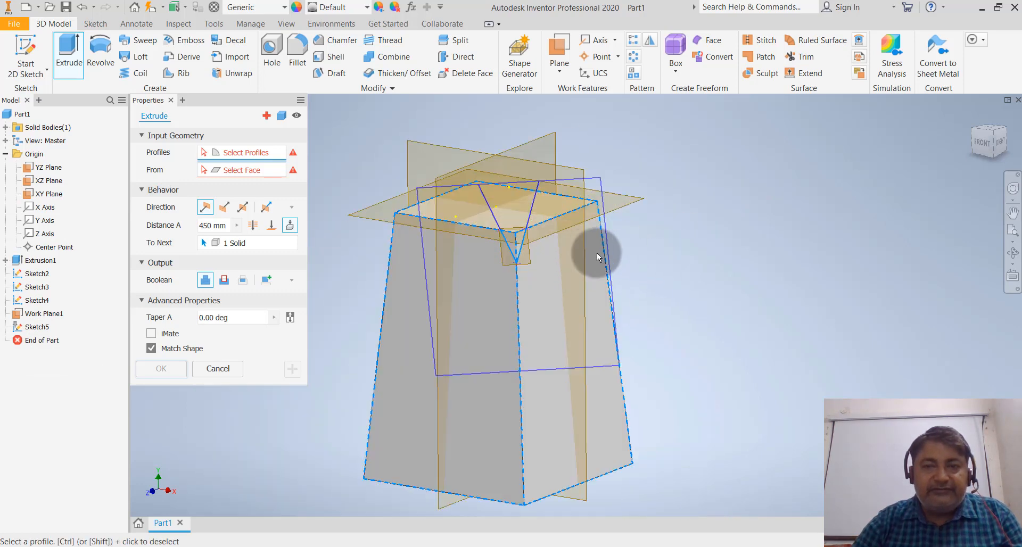
pyautogui.scroll(-3, 529, 246)
pyautogui.scroll(2, 530, 245)
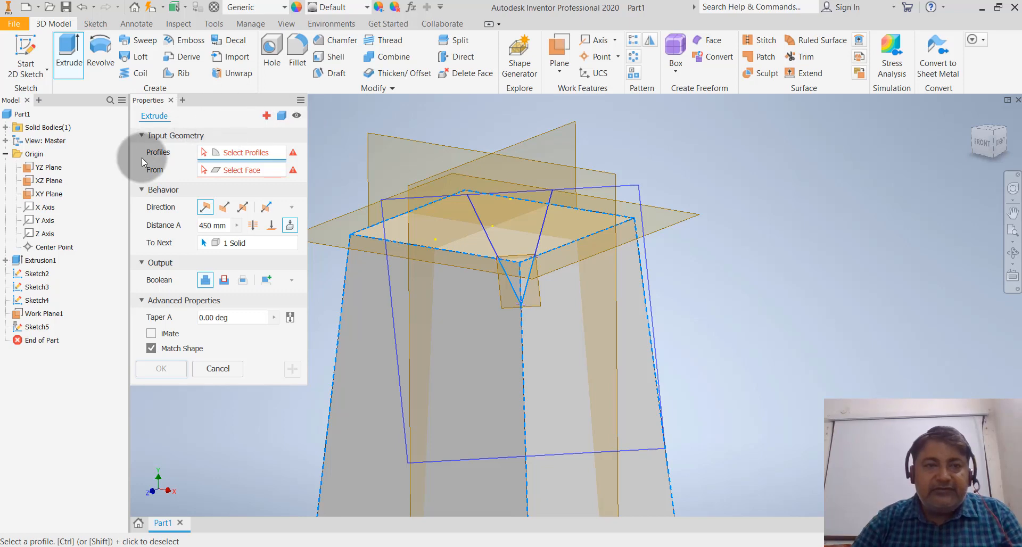
pyautogui.click(171, 101)
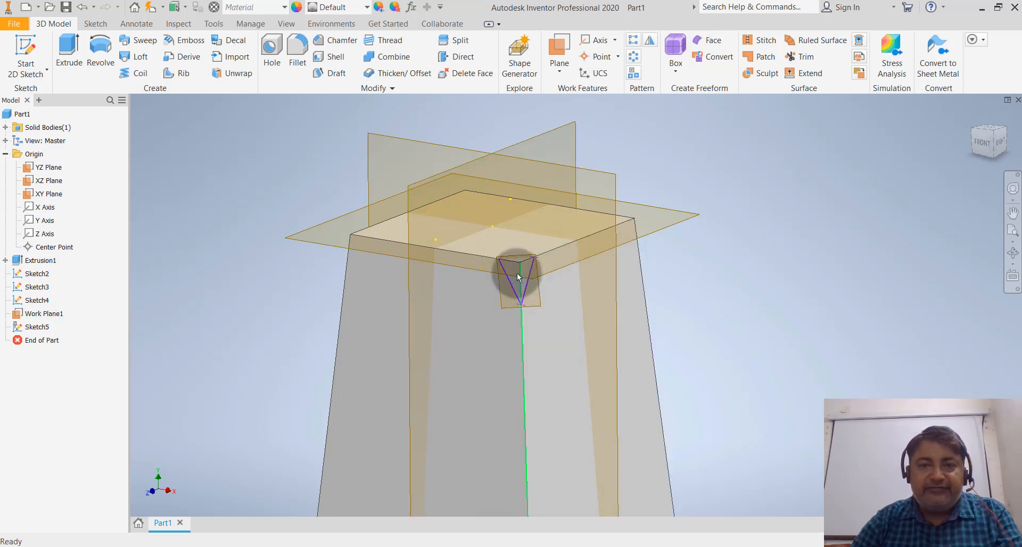
# Step: Reopen the V-shaped sketch on the corner work plane for editing
pyautogui.scroll(5, 520, 271)
pyautogui.scroll(-5, 411, 167)
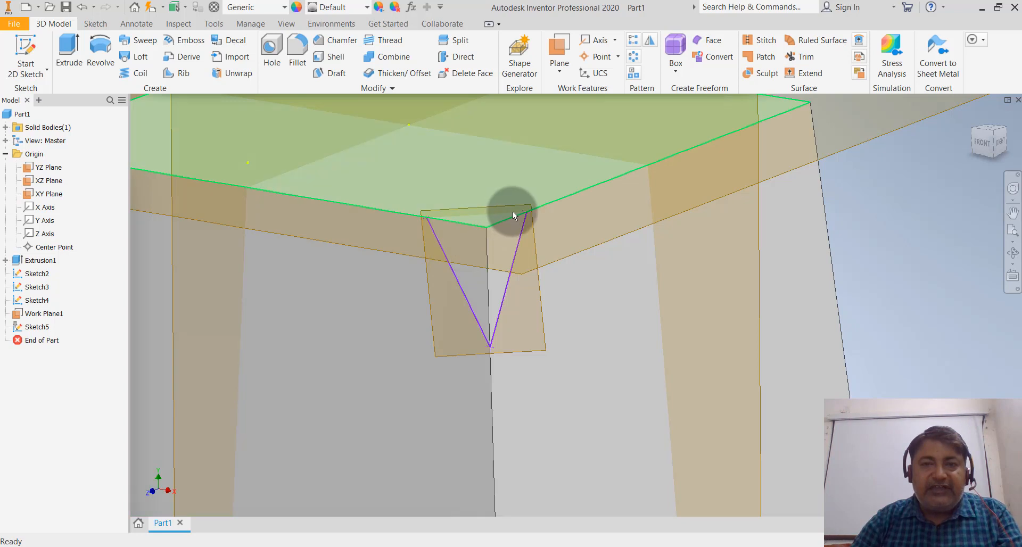
pyautogui.click(42, 330)
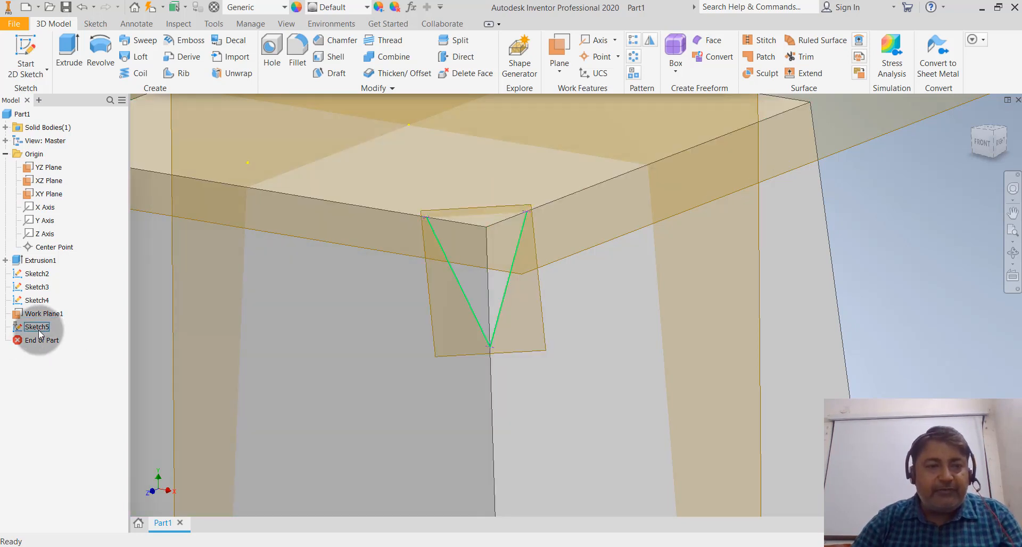
pyautogui.rightClick(39, 330)
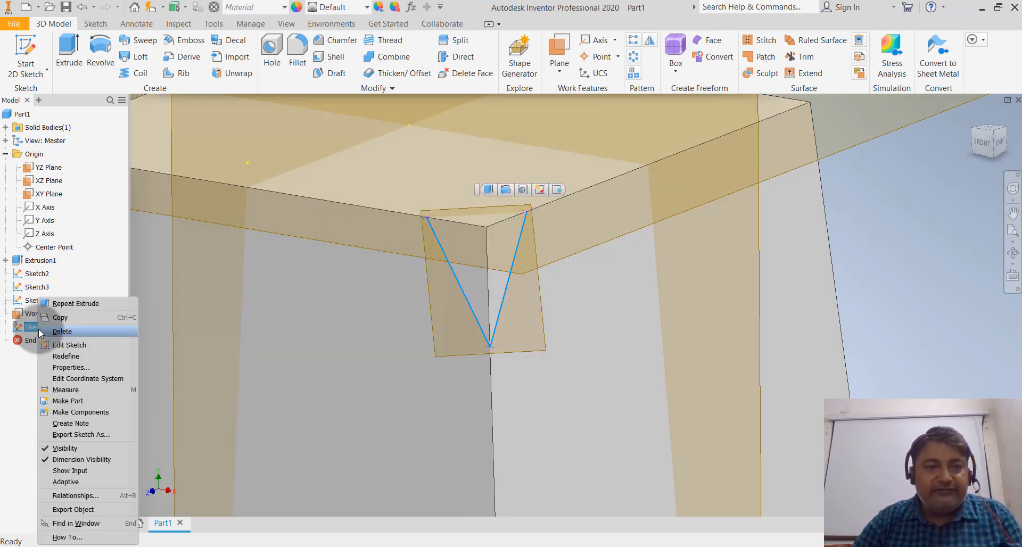
pyautogui.click(68, 345)
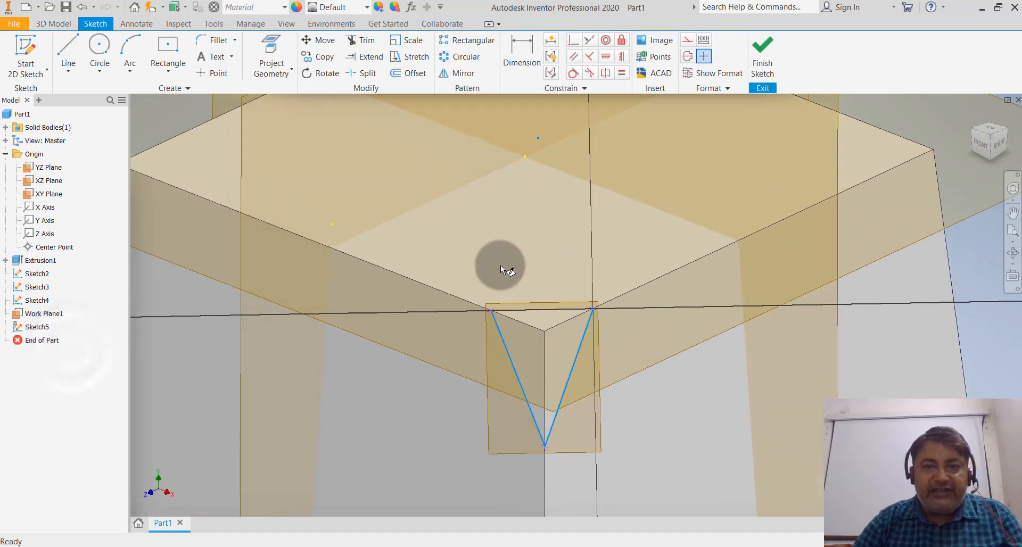
pyautogui.scroll(5, 580, 330)
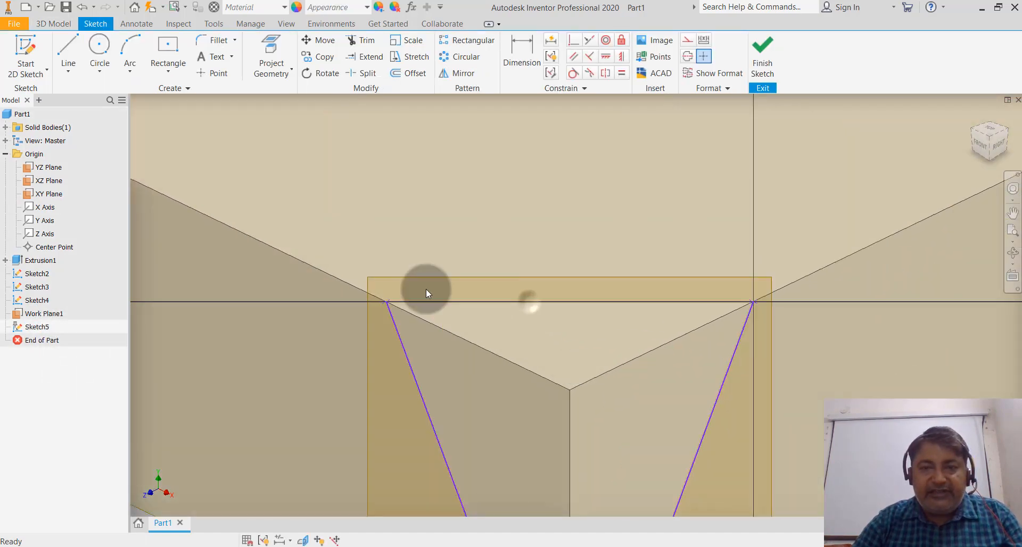
# Step: Close the V into a triangle with a horizontal line between its two upper endpoints and finish the sketch
pyautogui.click(68, 71)
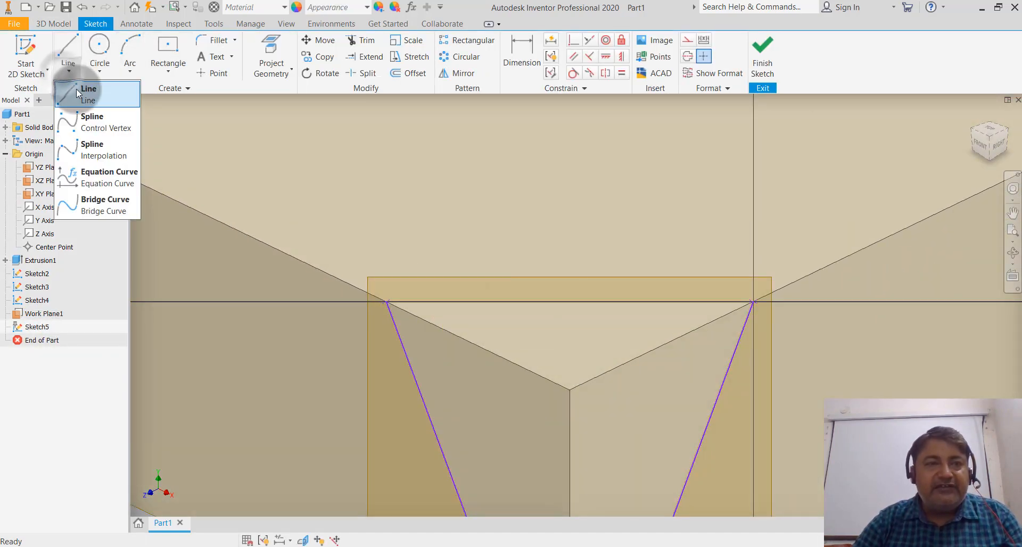
pyautogui.click(76, 94)
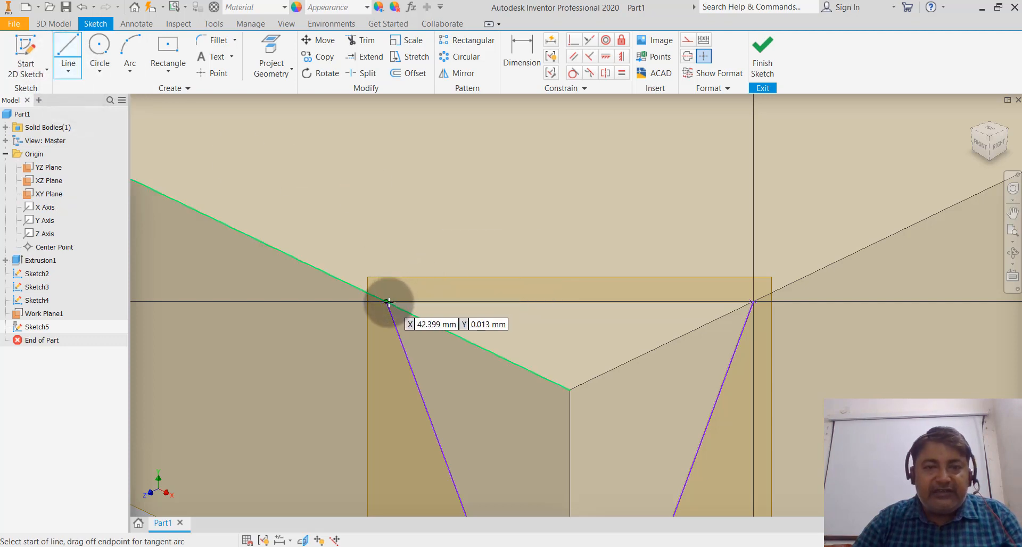
pyautogui.click(388, 302)
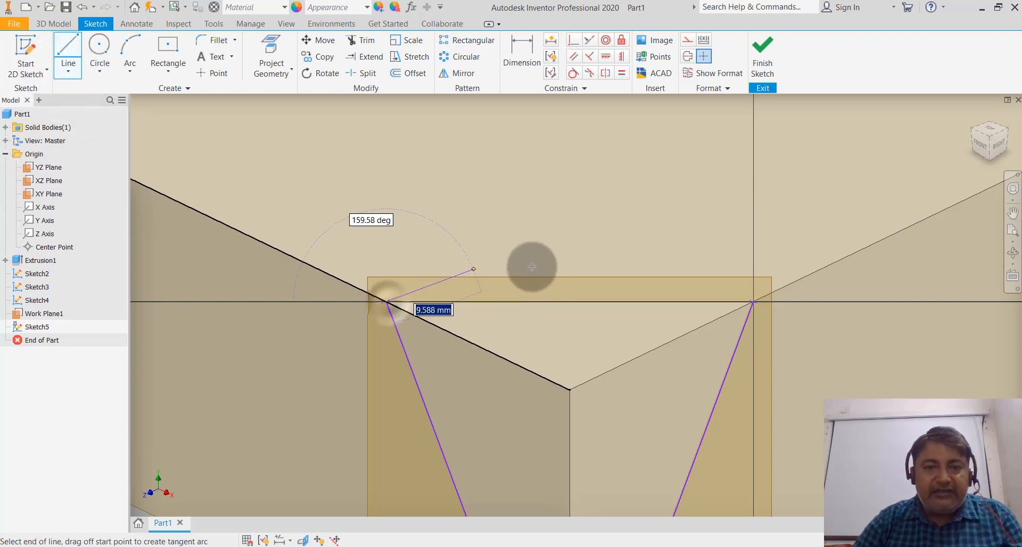
pyautogui.click(753, 302)
pyautogui.press('Escape')
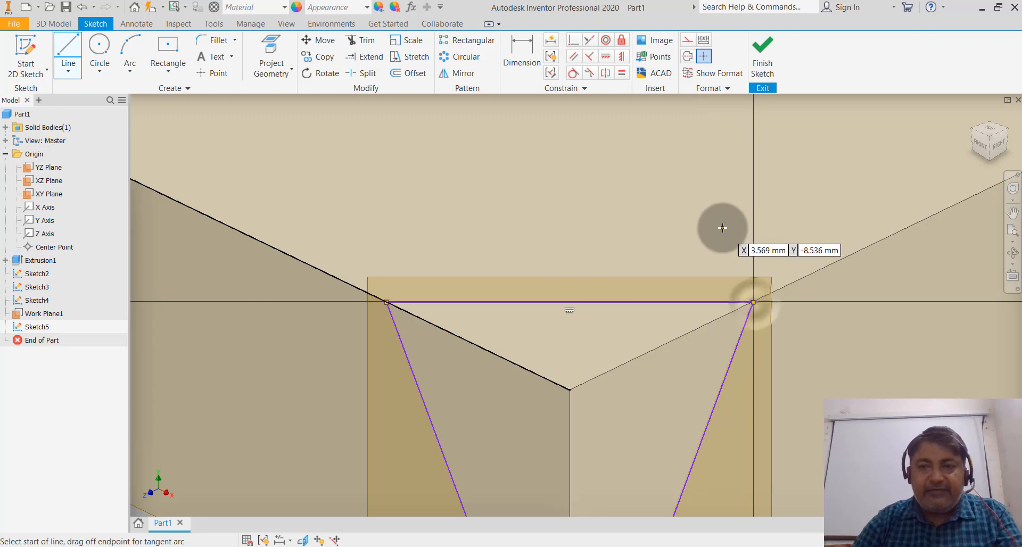
pyautogui.press('Escape')
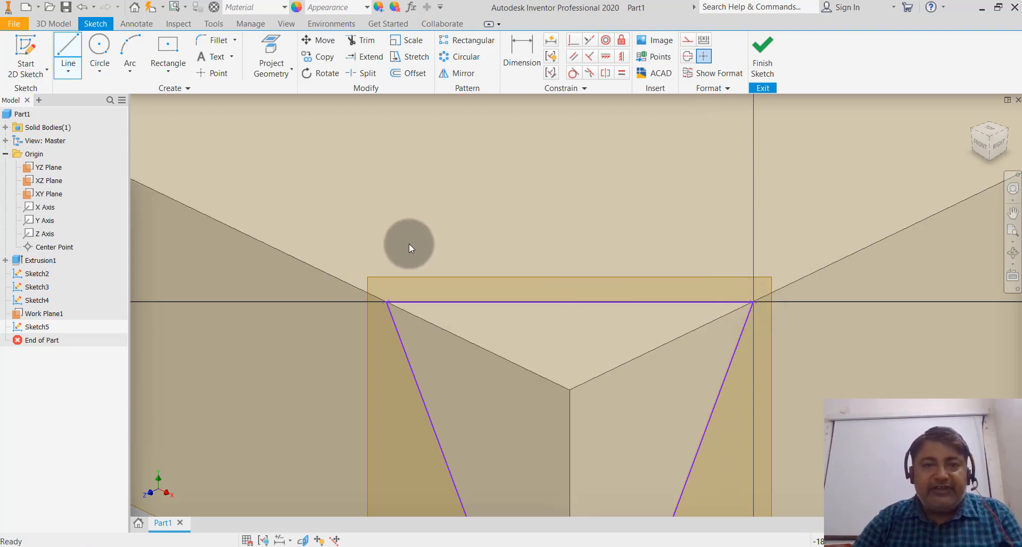
pyautogui.click(315, 270)
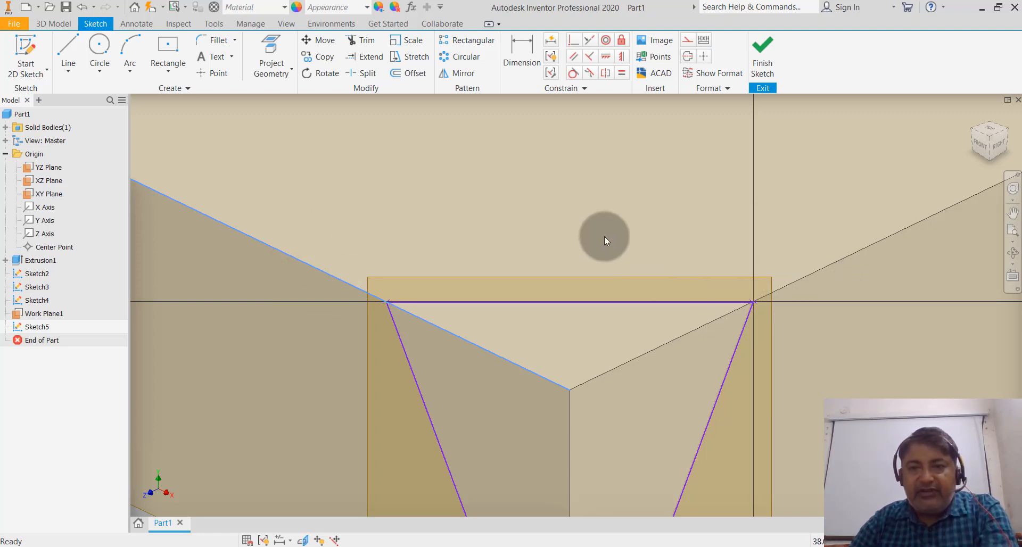
pyautogui.scroll(5, 602, 234)
pyautogui.click(765, 59)
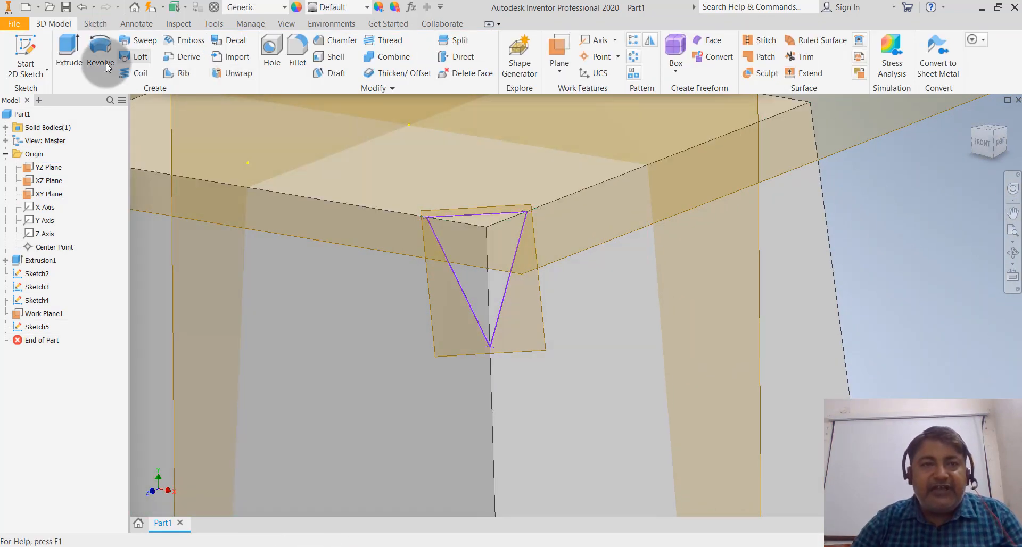
# Step: Extrude the triangular profile as a cut, 450 mm in the flipped direction into the body
pyautogui.click(74, 62)
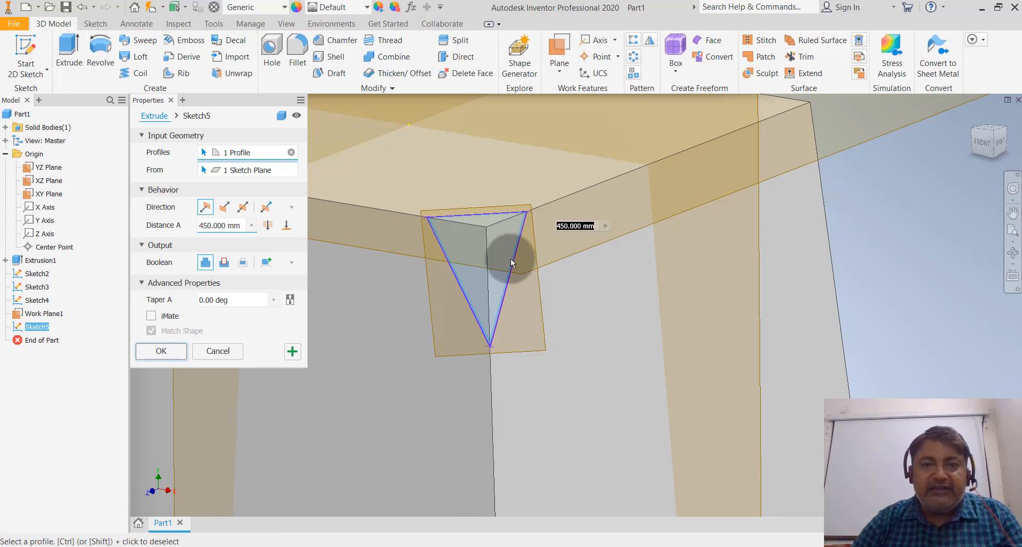
pyautogui.scroll(-6, 509, 339)
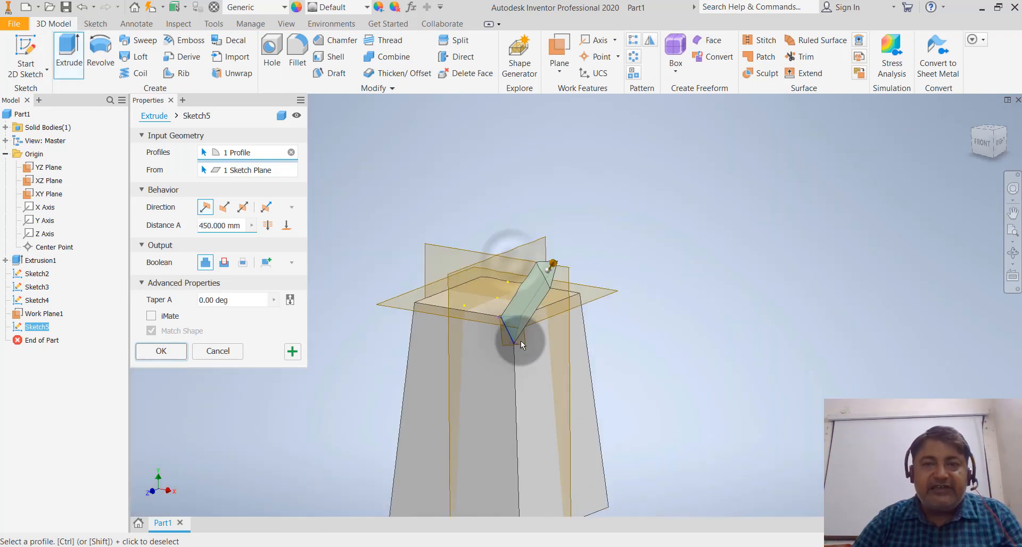
pyautogui.moveTo(653, 321); pyautogui.dragTo(560, 323, button='middle')
pyautogui.scroll(-4, 559, 322)
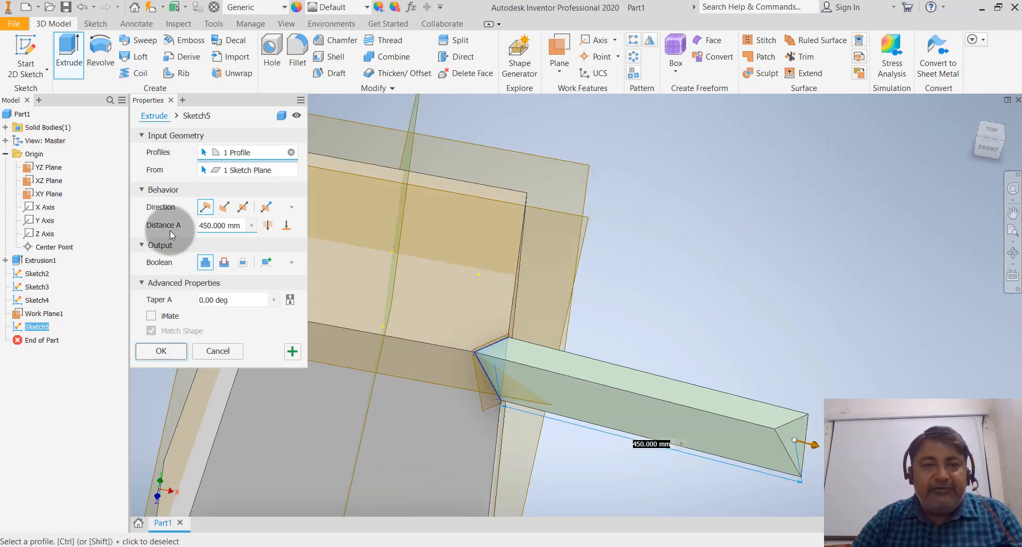
pyautogui.click(224, 262)
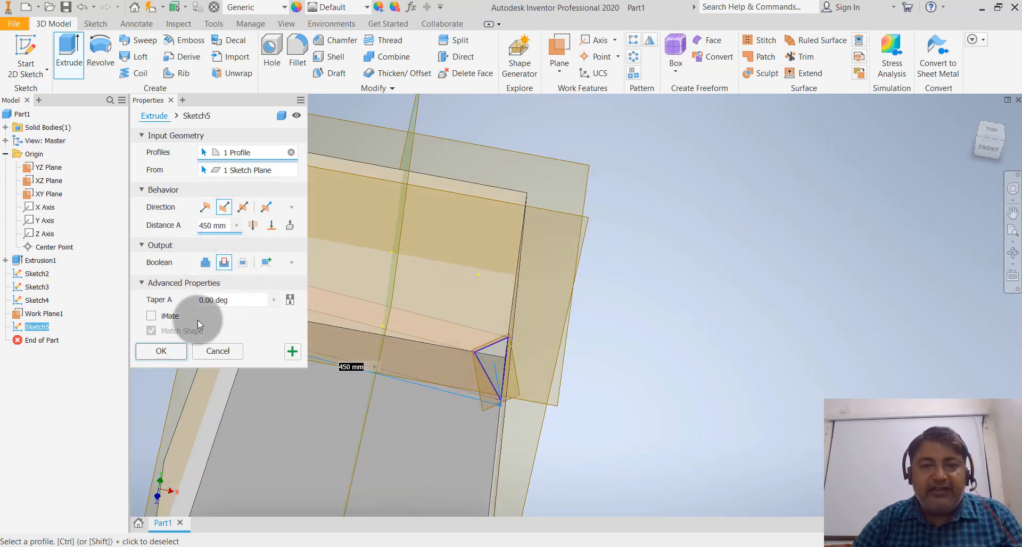
pyautogui.click(161, 352)
pyautogui.click(664, 315)
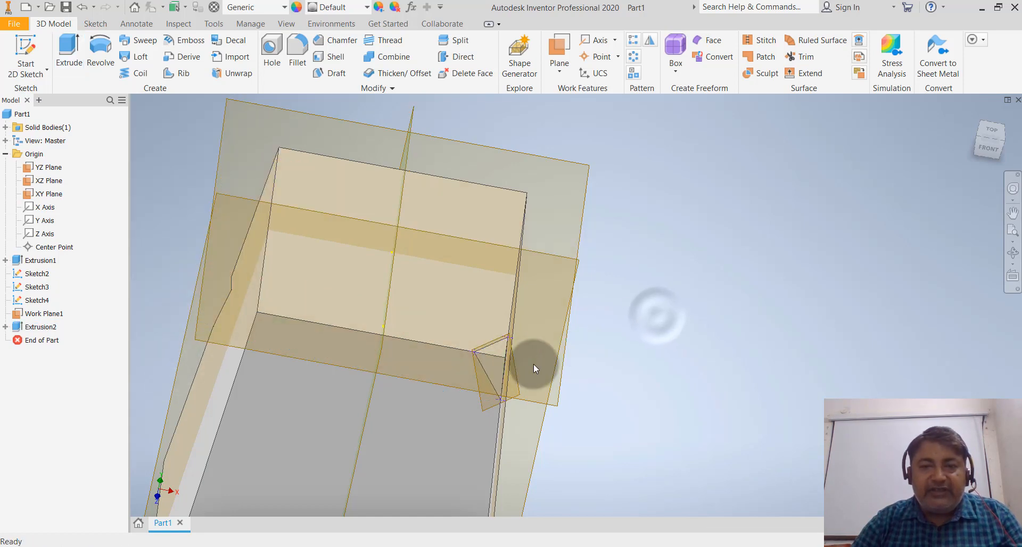
# Step: Edit the triangular cut extrusion to run outward through the corner with a distance of 208 mm
pyautogui.scroll(-5, 493, 368)
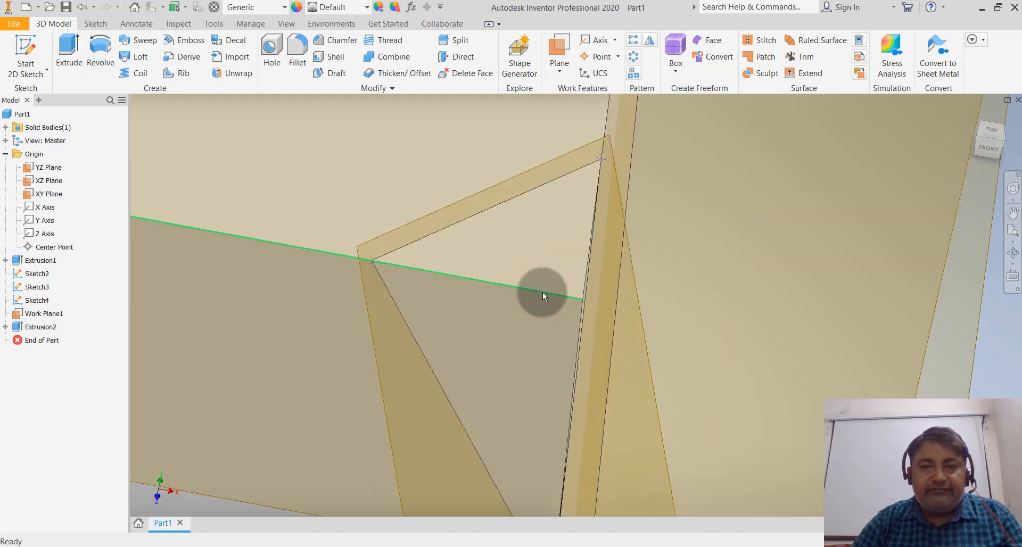
pyautogui.scroll(5, 576, 274)
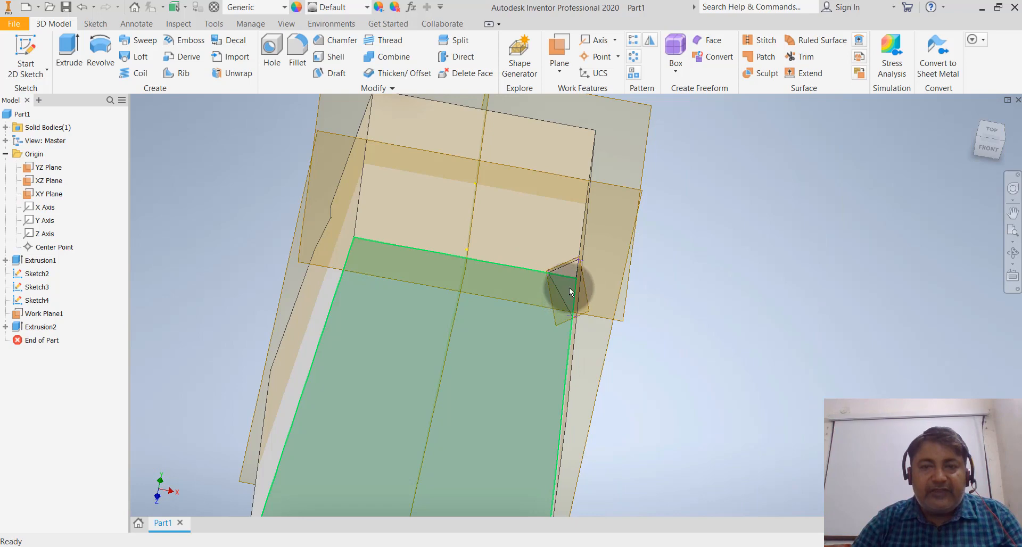
pyautogui.scroll(-4, 572, 267)
pyautogui.scroll(5, 588, 287)
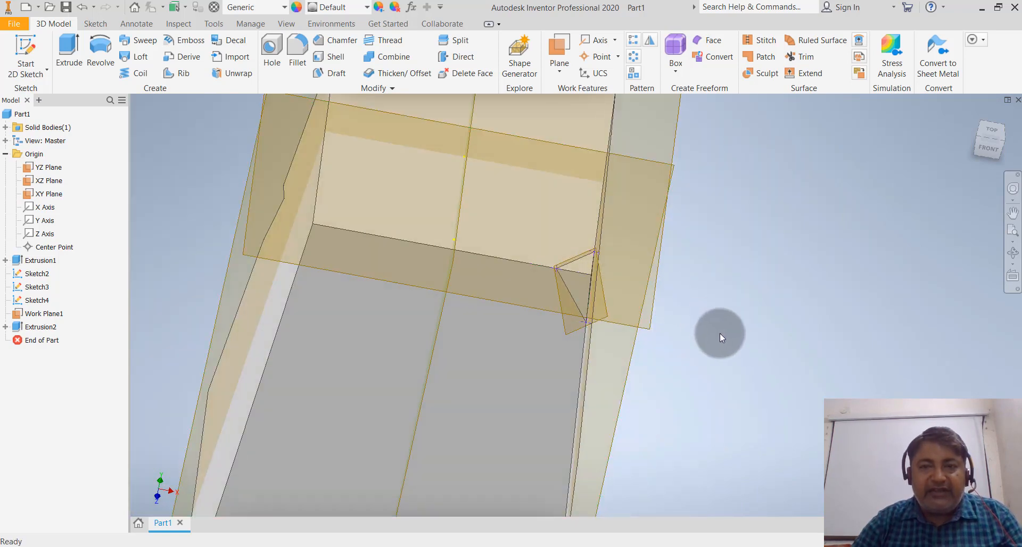
pyautogui.moveTo(717, 334)
pyautogui.keyDown('shift'); pyautogui.mouseDown(button='middle')
pyautogui.moveTo(662, 303)
pyautogui.moveTo(595, 326)
pyautogui.mouseUp(button='middle'); pyautogui.keyUp('shift')
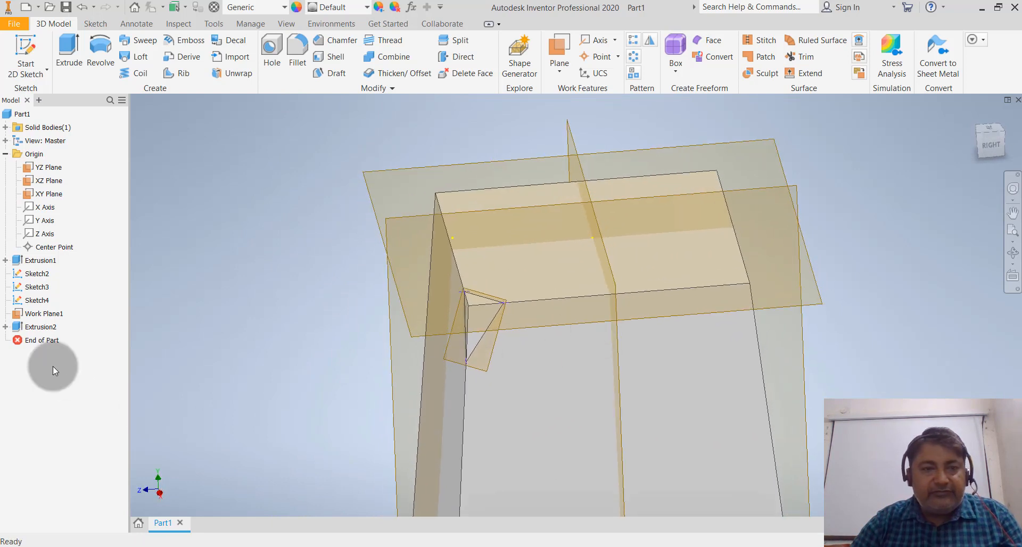
pyautogui.click(45, 328)
pyautogui.rightClick(44, 326)
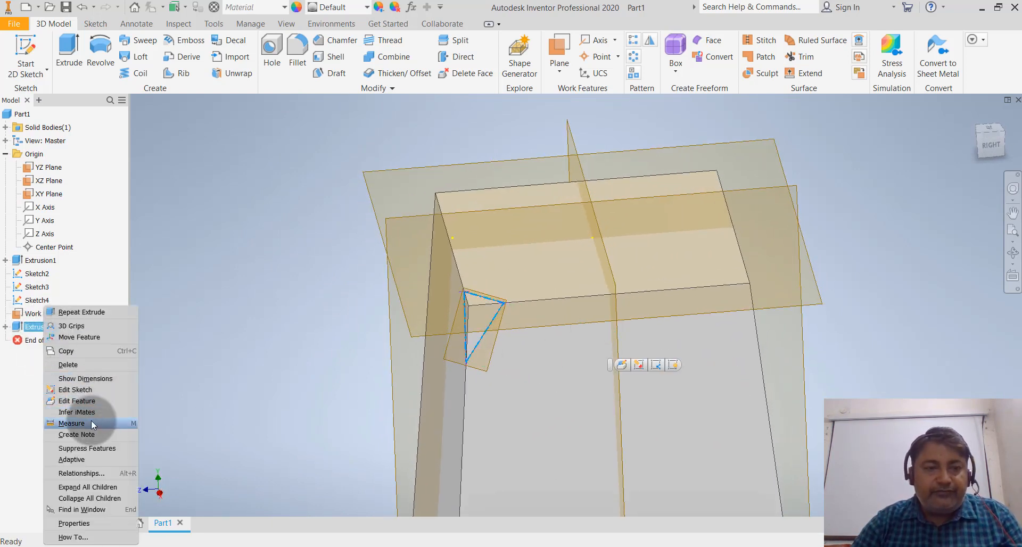
pyautogui.click(96, 401)
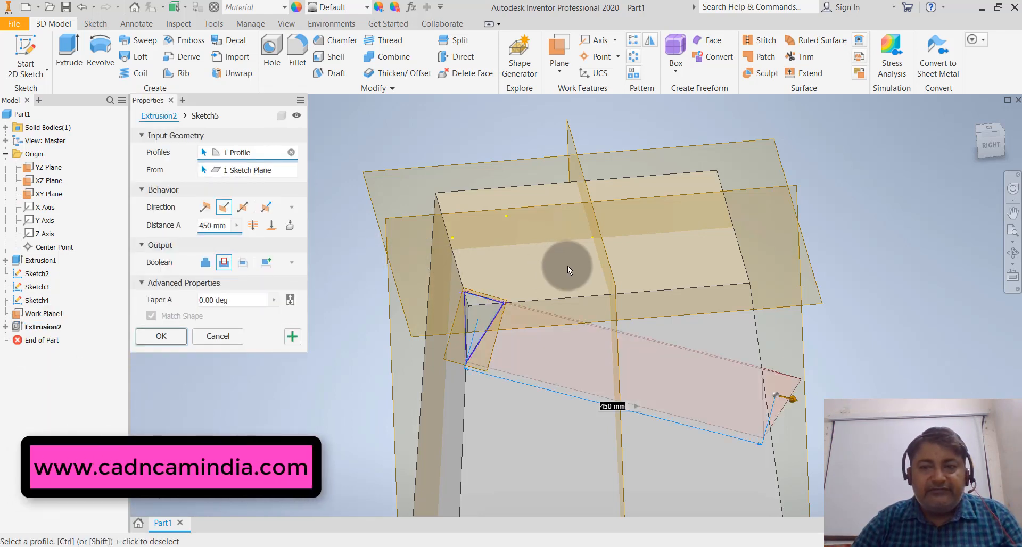
pyautogui.moveTo(793, 403); pyautogui.dragTo(353, 298)
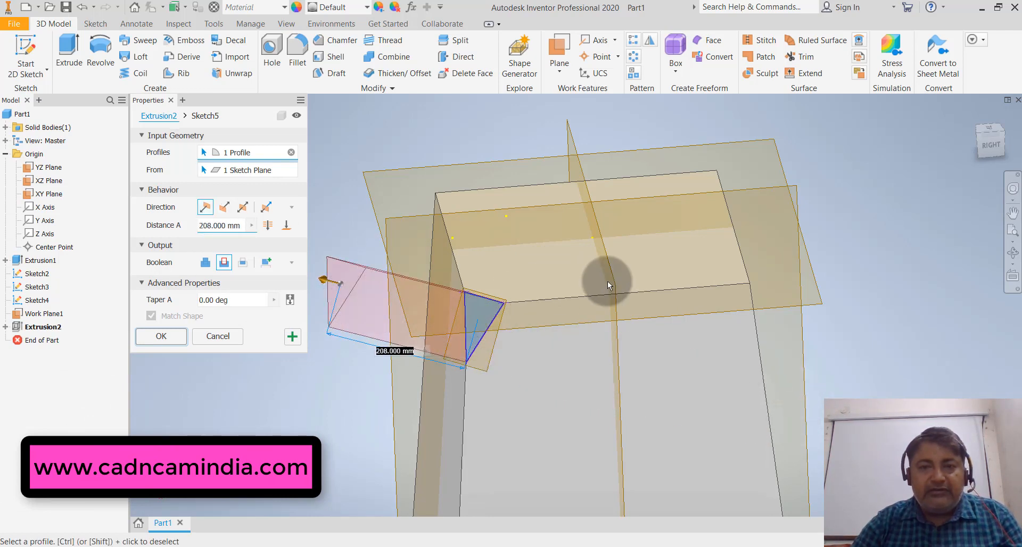
pyautogui.scroll(-5, 574, 333)
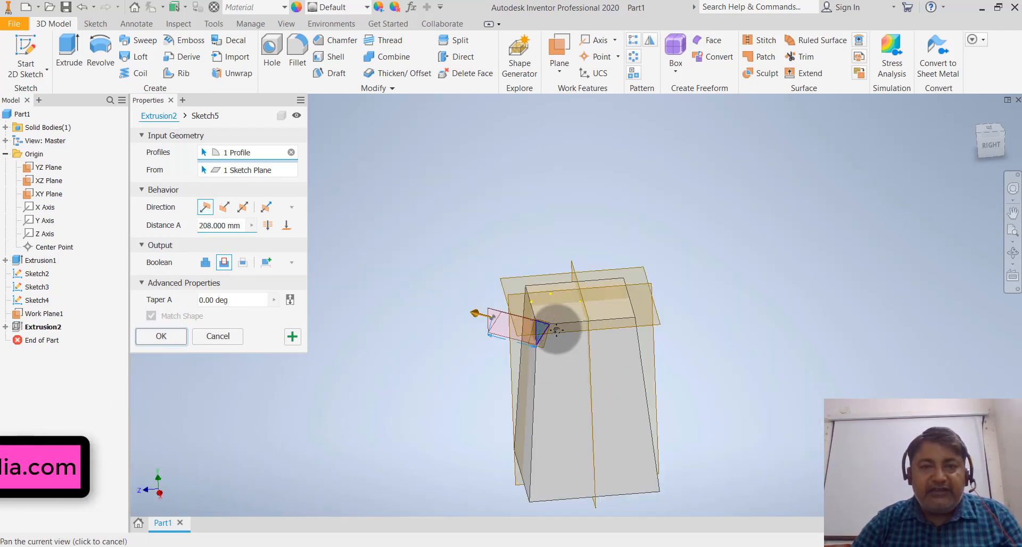
pyautogui.keyDown('shift'); pyautogui.moveTo(530, 322); pyautogui.dragTo(505, 318, button='middle'); pyautogui.keyUp('shift')
pyautogui.scroll(2, 504, 315)
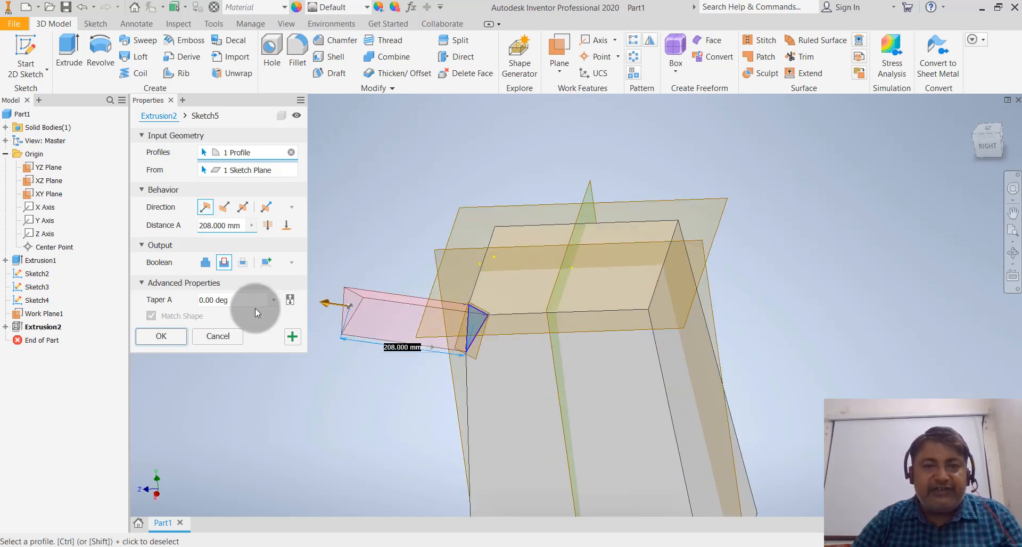
pyautogui.click(162, 337)
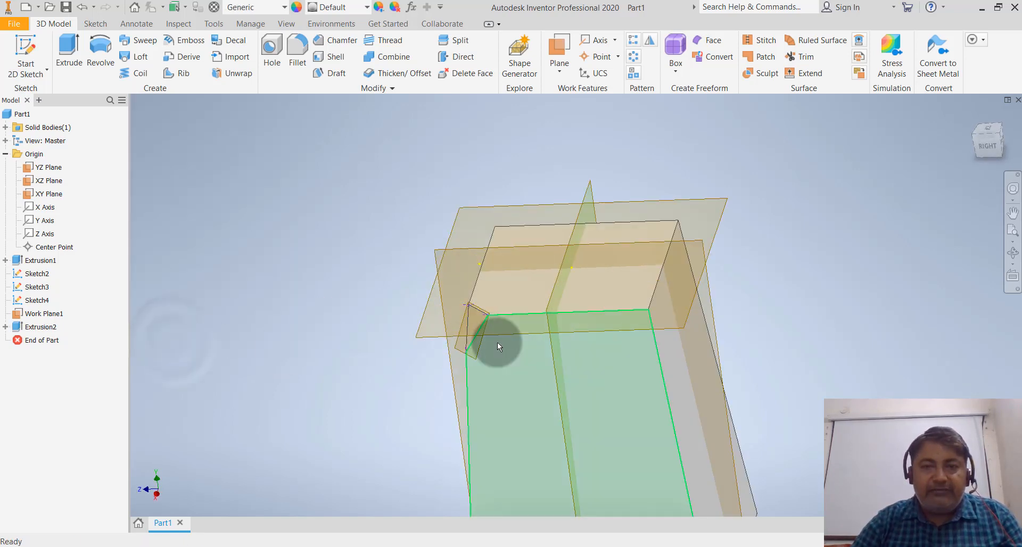
# Step: Examine the trimmed corner on the tapered body and the available work plane types
pyautogui.scroll(5, 454, 311)
pyautogui.scroll(-5, 425, 283)
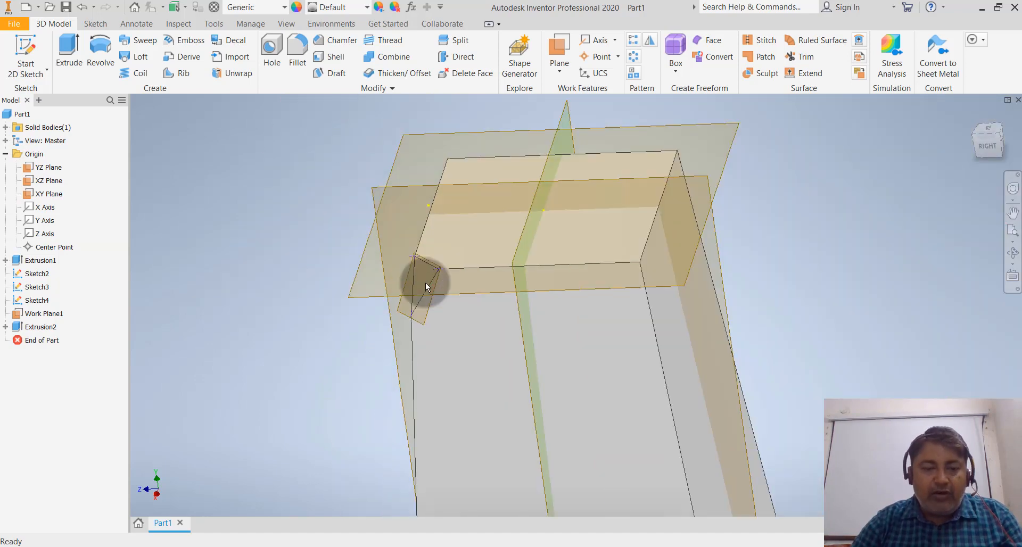
pyautogui.keyDown('shift'); pyautogui.moveTo(426, 283); pyautogui.dragTo(652, 324, button='middle'); pyautogui.keyUp('shift')
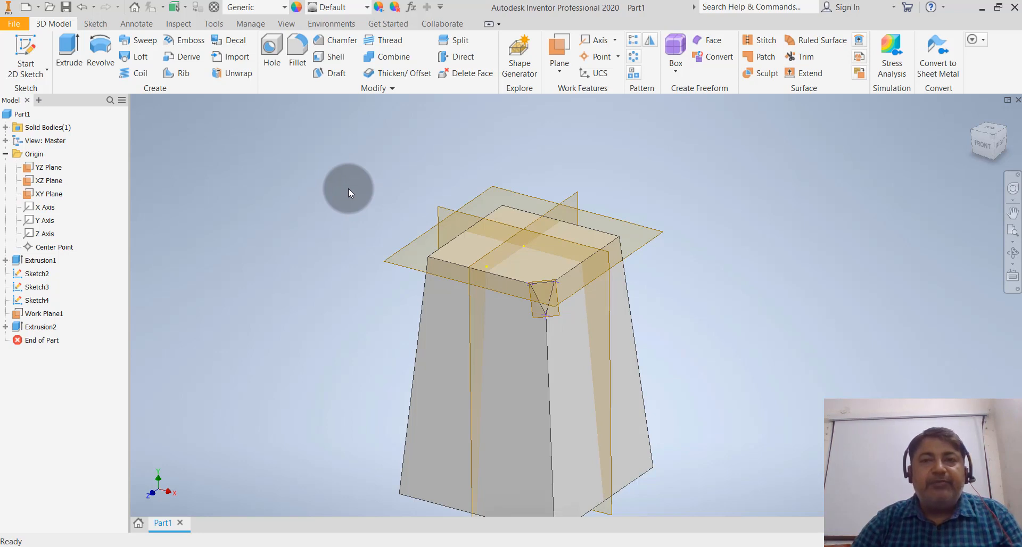
pyautogui.scroll(-2, 349, 188)
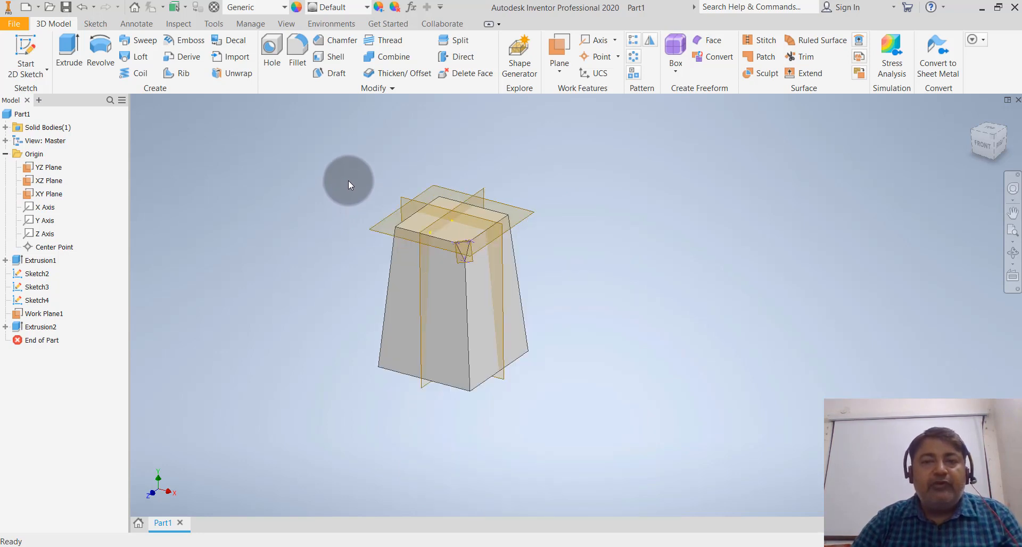
pyautogui.scroll(3, 348, 181)
pyautogui.scroll(-3, 348, 180)
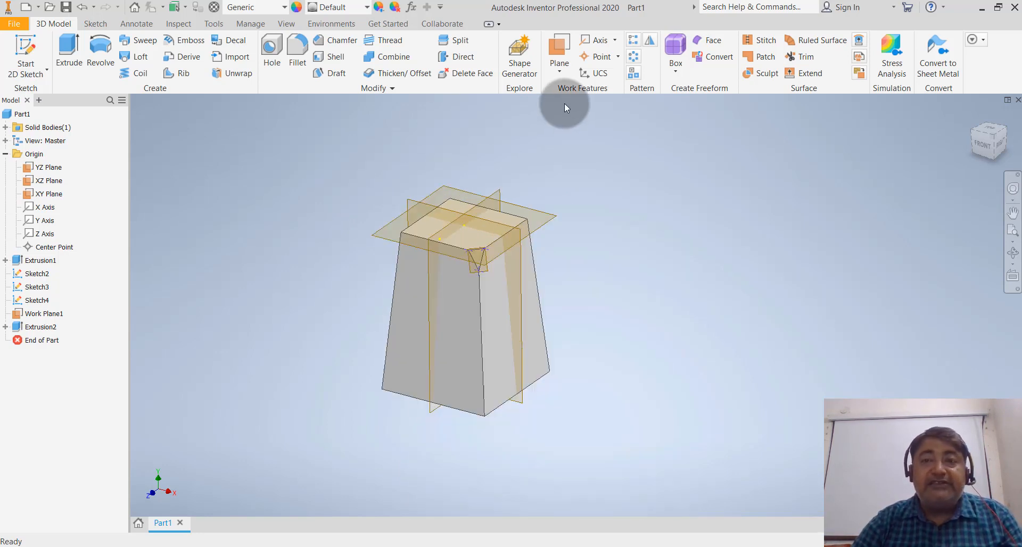
pyautogui.click(557, 76)
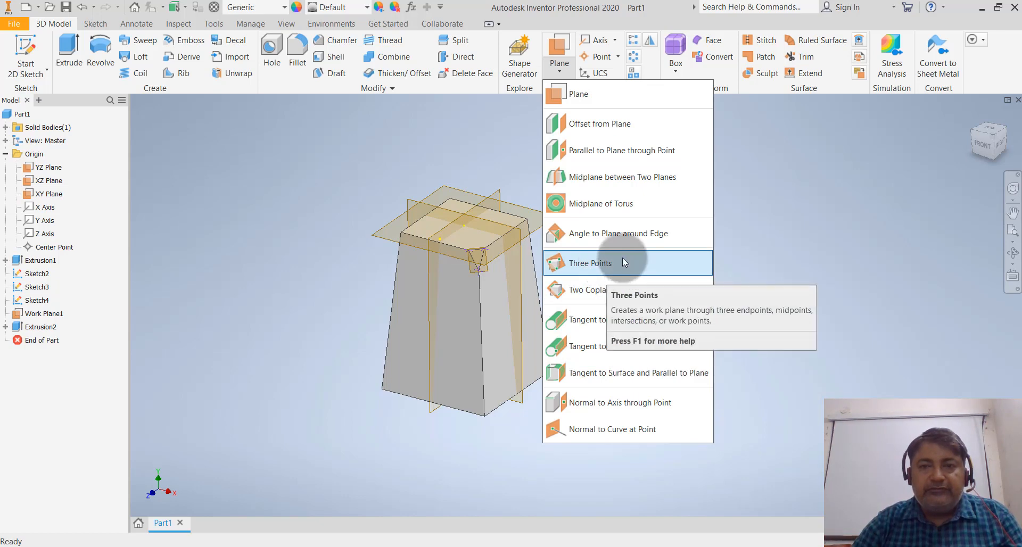
pyautogui.click(788, 191)
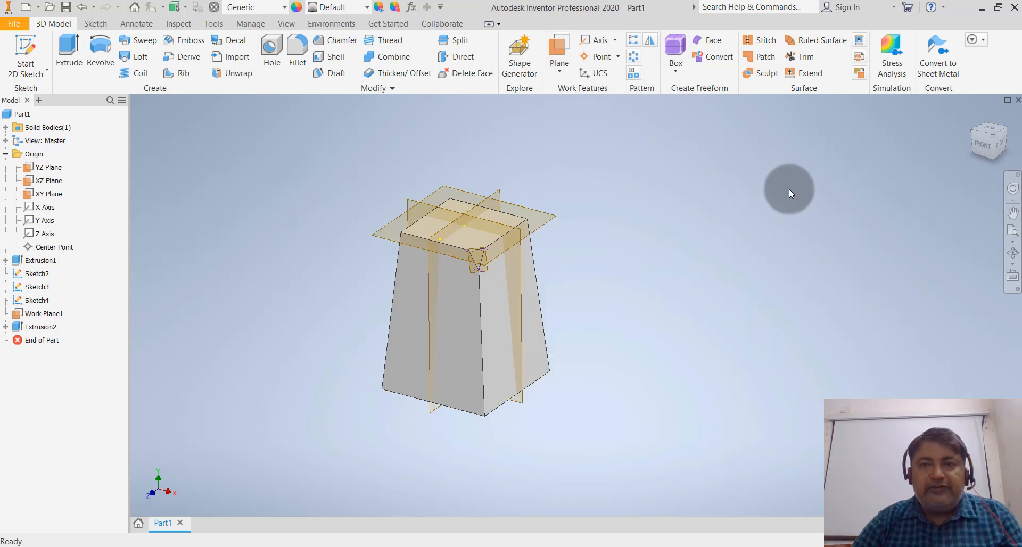
# Step: Create a work axis at the intersection of the XY and YZ origin planes, running vertically through the tapered body
pyautogui.click(615, 39)
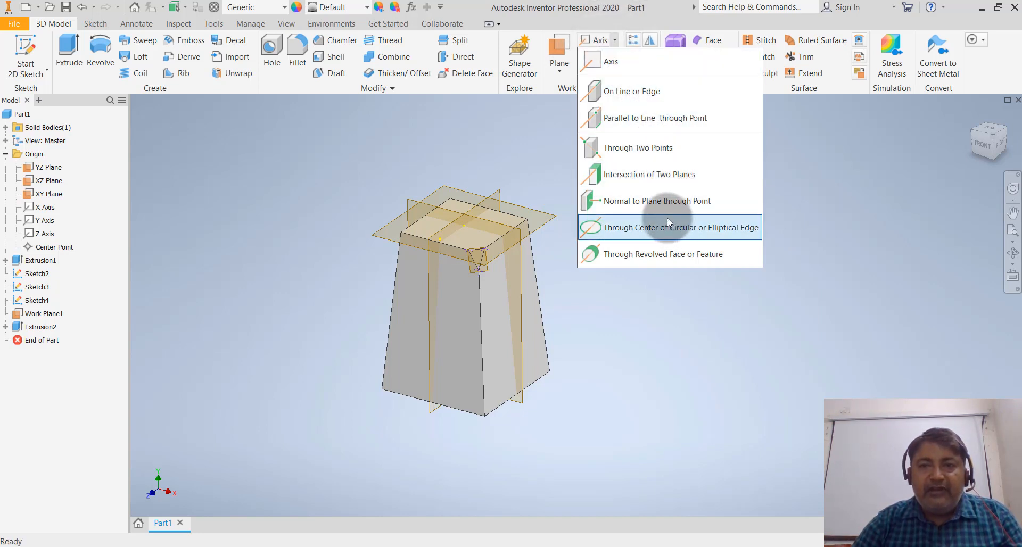
pyautogui.click(705, 172)
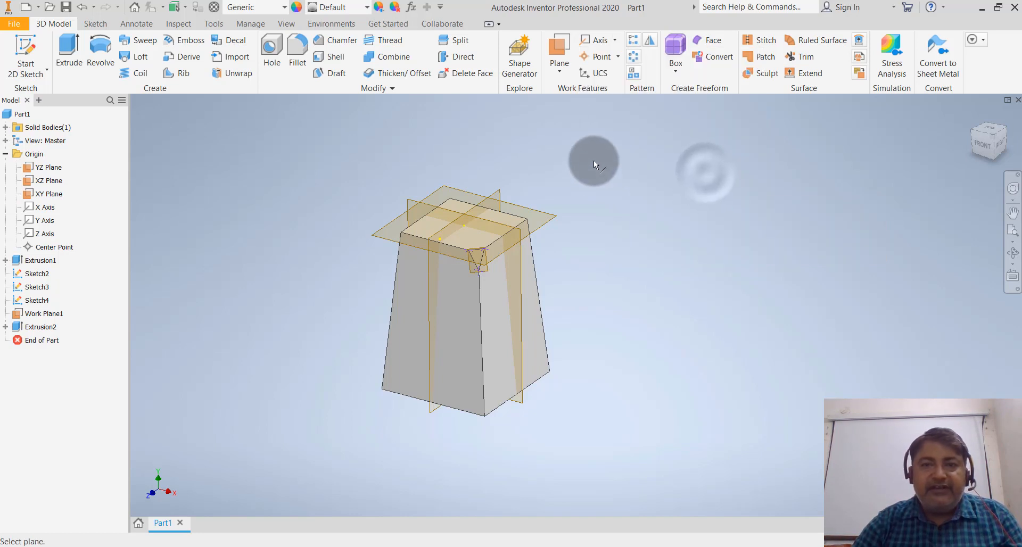
pyautogui.click(423, 209)
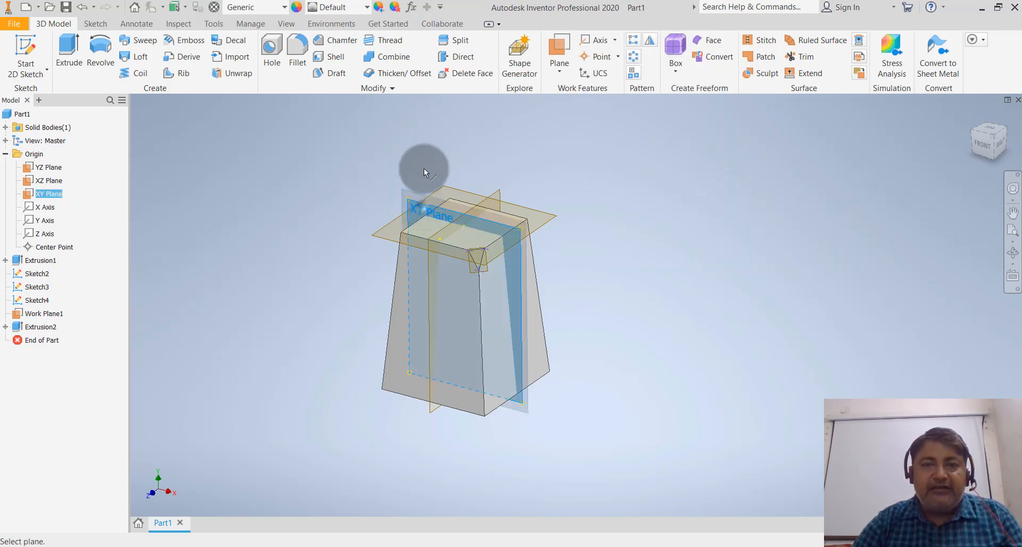
pyautogui.click(494, 185)
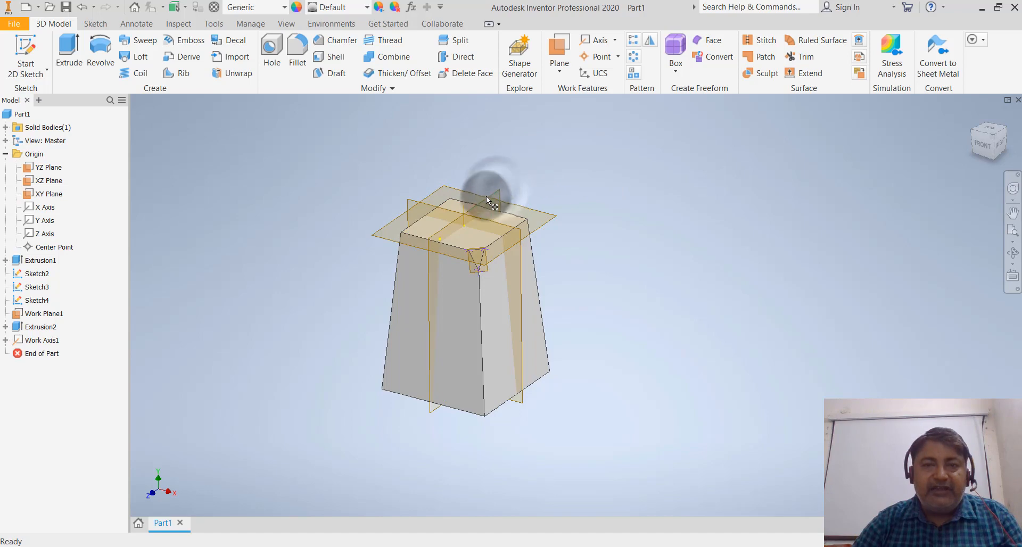
# Step: Circular-pattern the triangular corner cut around the vertical work axis with 4 occurrences over 360 degrees
pyautogui.scroll(-5, 486, 196)
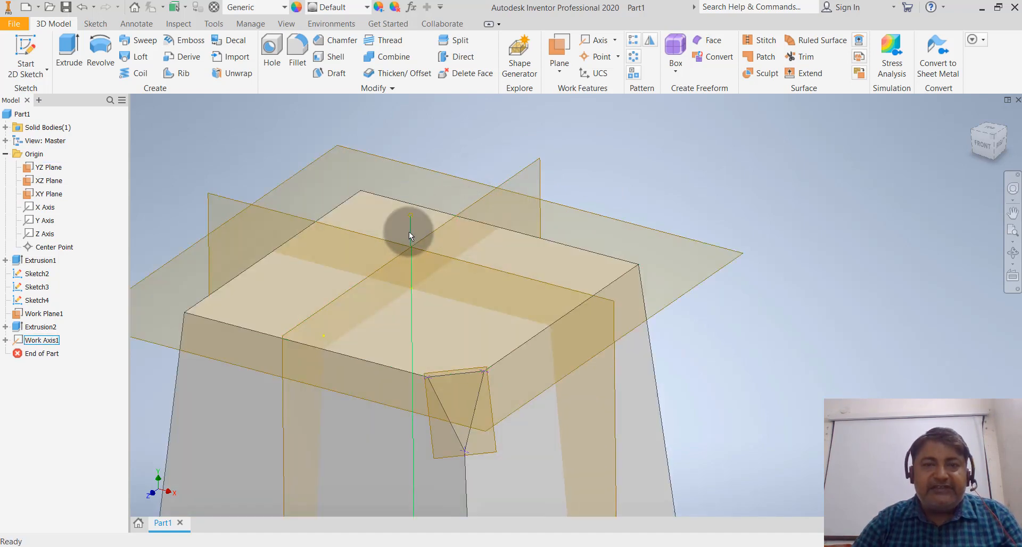
pyautogui.scroll(4, 582, 155)
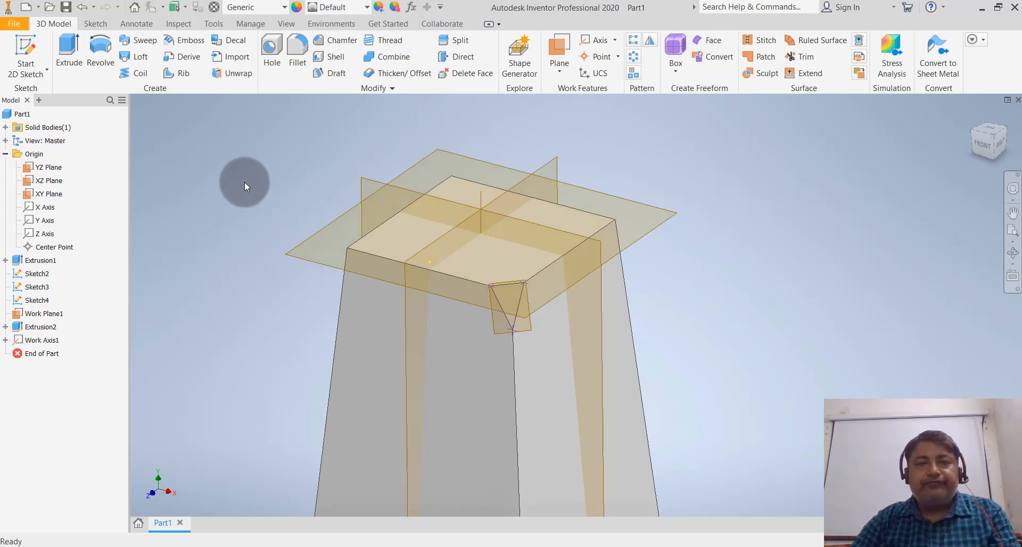
pyautogui.scroll(3, 279, 172)
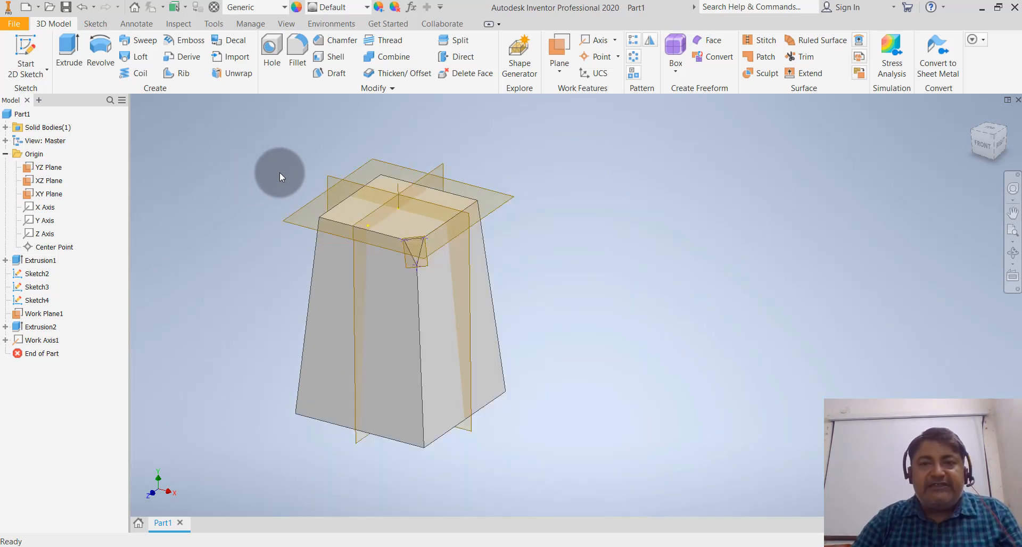
pyautogui.scroll(-3, 228, 200)
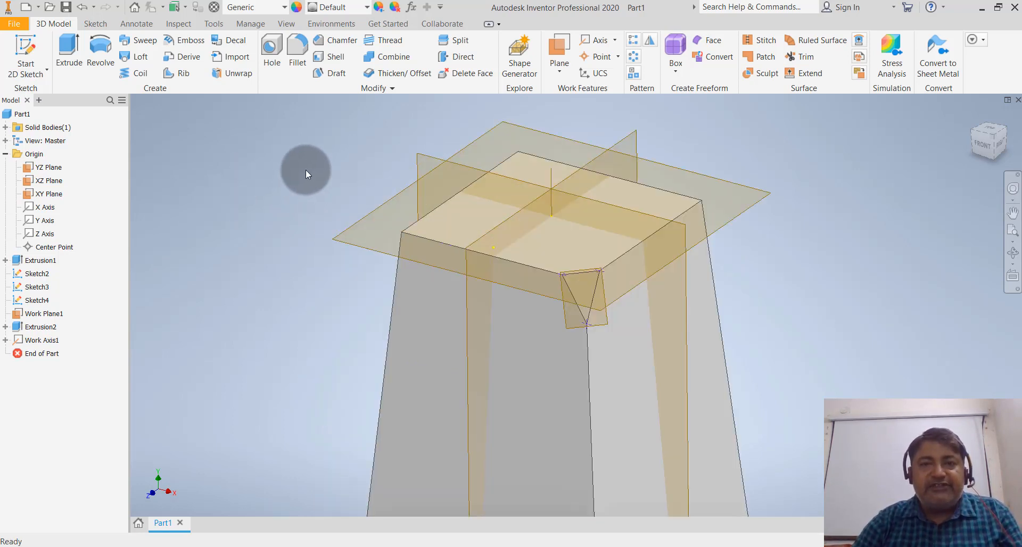
pyautogui.click(634, 56)
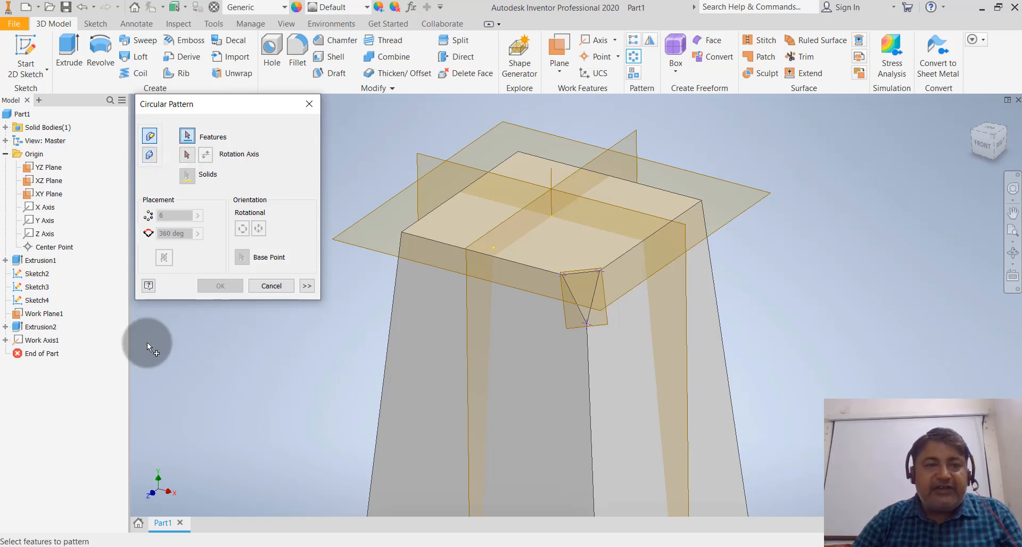
pyautogui.click(43, 328)
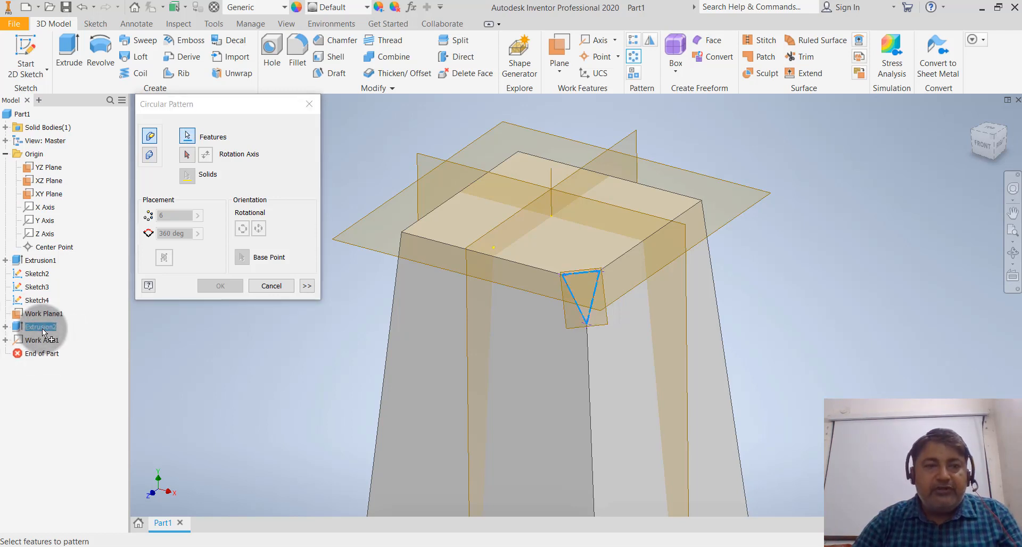
pyautogui.click(187, 155)
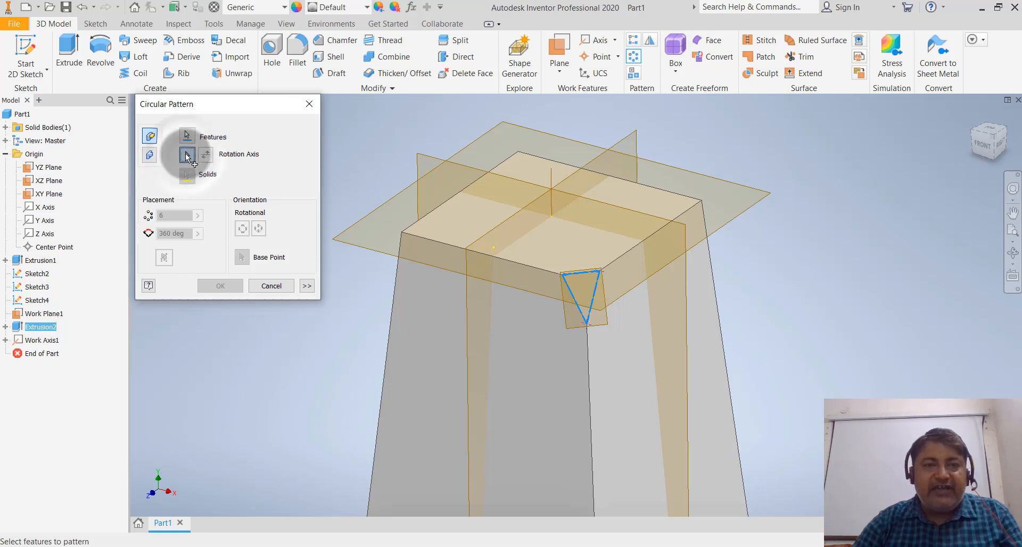
pyautogui.click(551, 180)
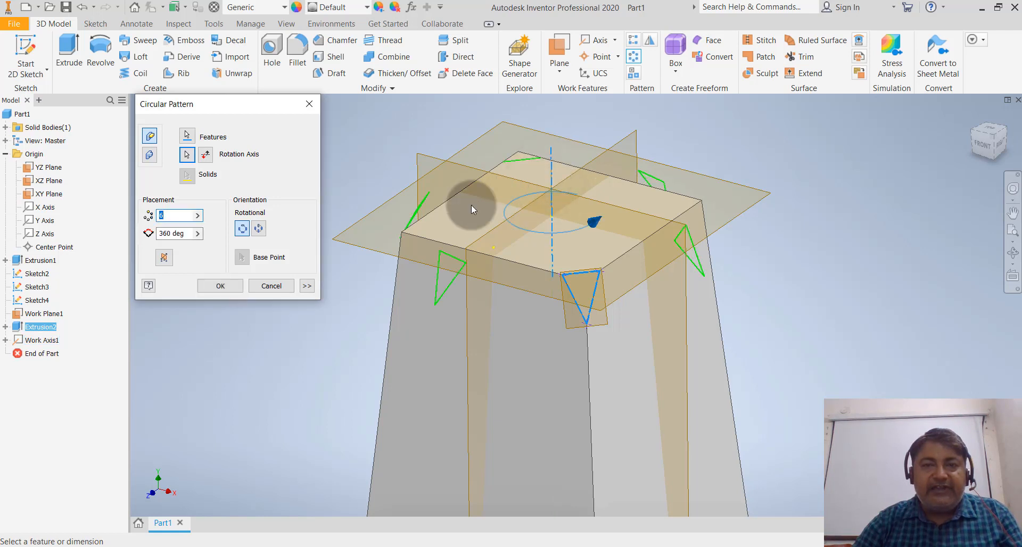
pyautogui.write('4')
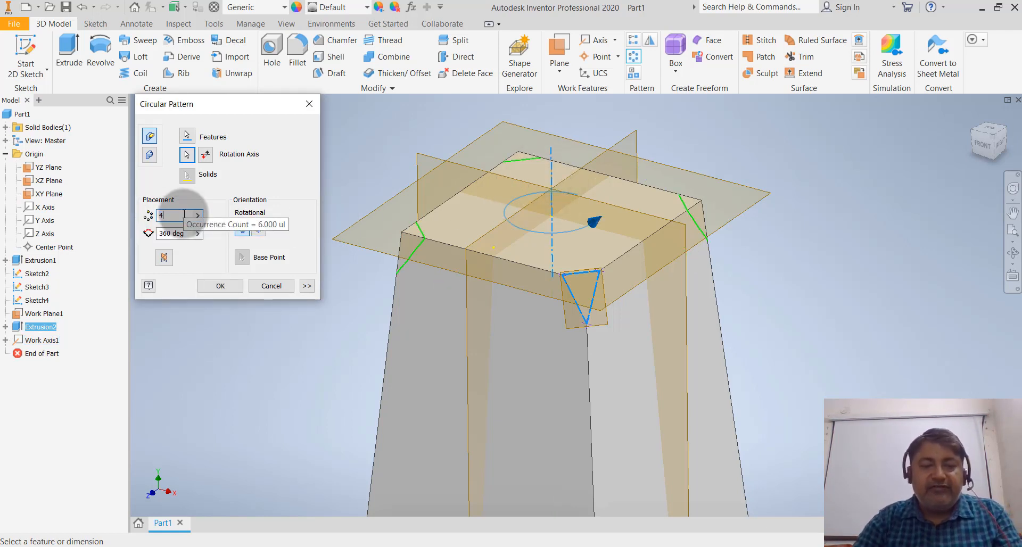
pyautogui.press('Tab')
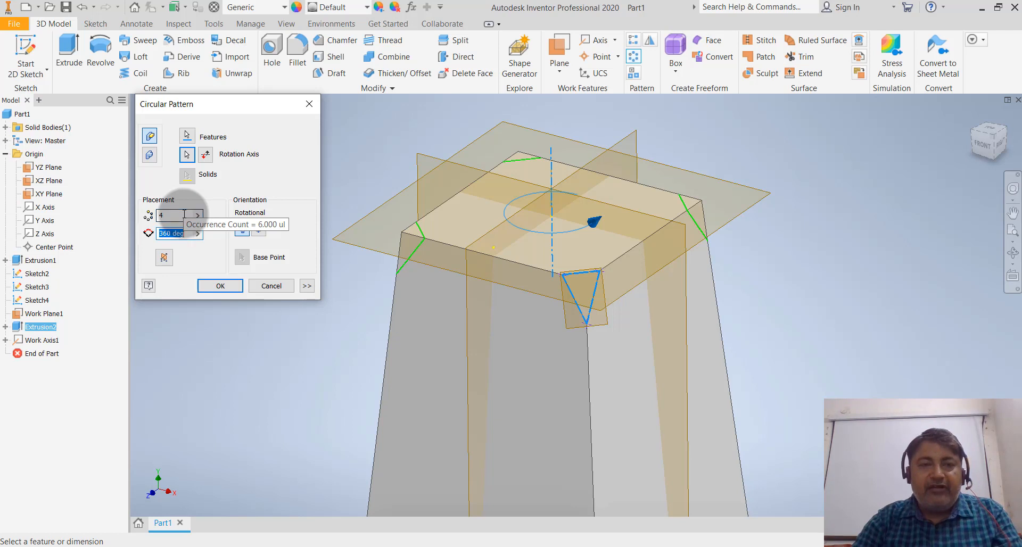
pyautogui.click(240, 286)
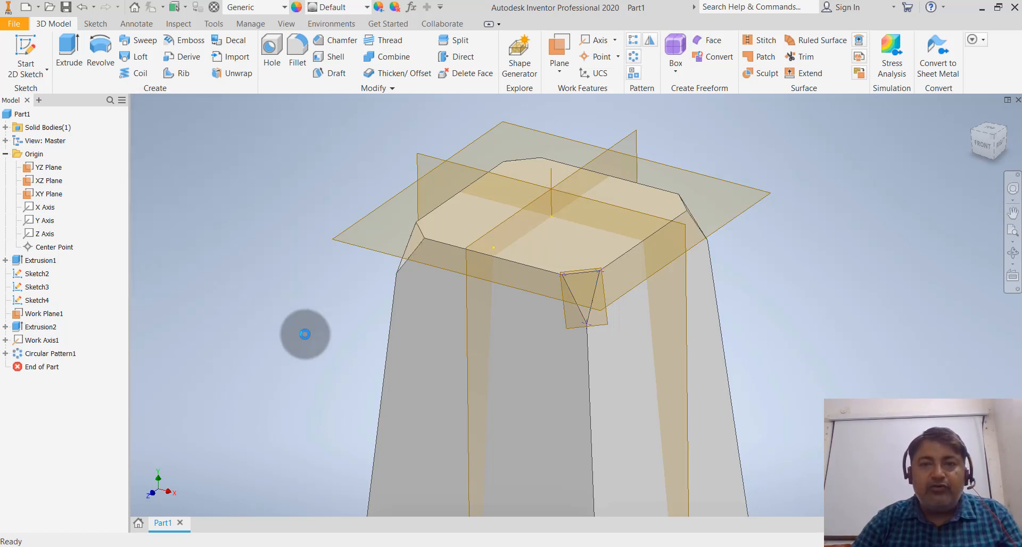
# Step: Examine the patterned corner cuts around the upper end of the tapered body
pyautogui.keyDown('shift'); pyautogui.moveTo(308, 336); pyautogui.dragTo(367, 339, button='middle'); pyautogui.keyUp('shift')
pyautogui.scroll(3, 676, 281)
pyautogui.keyDown('shift'); pyautogui.moveTo(675, 281); pyautogui.dragTo(649, 290, button='middle'); pyautogui.keyUp('shift')
pyautogui.scroll(-3, 697, 309)
pyautogui.scroll(3, 660, 255)
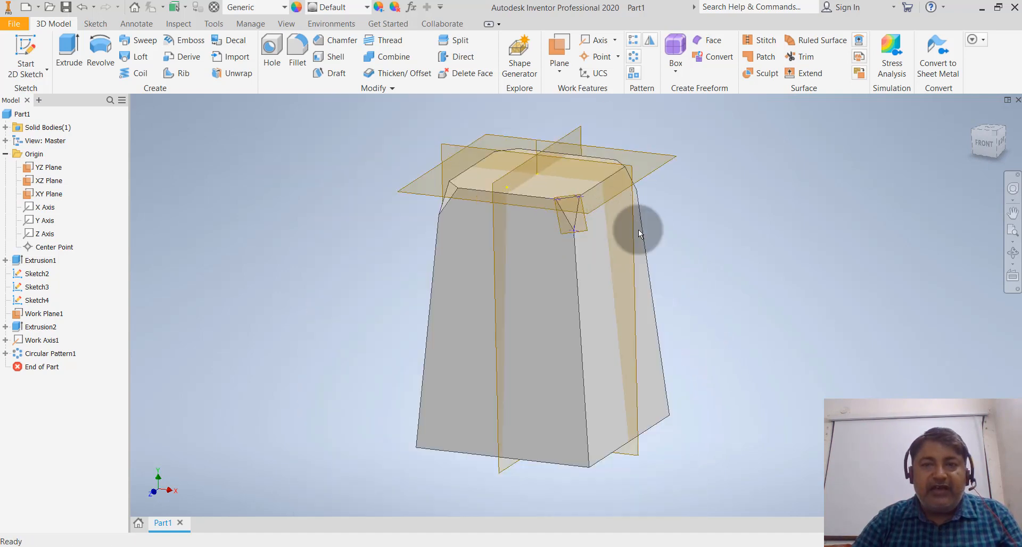
pyautogui.keyDown('shift'); pyautogui.moveTo(641, 228); pyautogui.dragTo(734, 240, button='middle'); pyautogui.keyUp('shift')
pyautogui.scroll(-3, 734, 240)
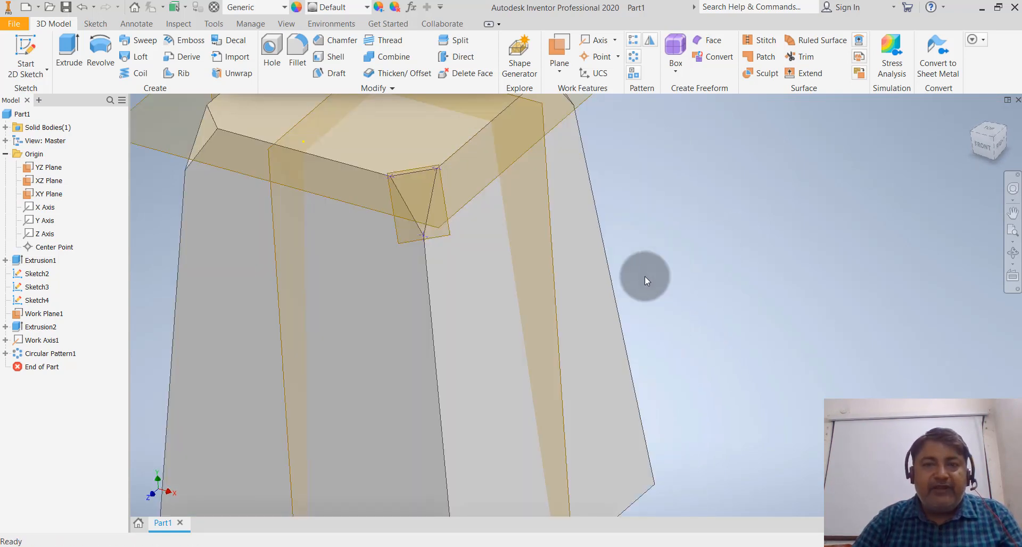
pyautogui.scroll(3, 644, 276)
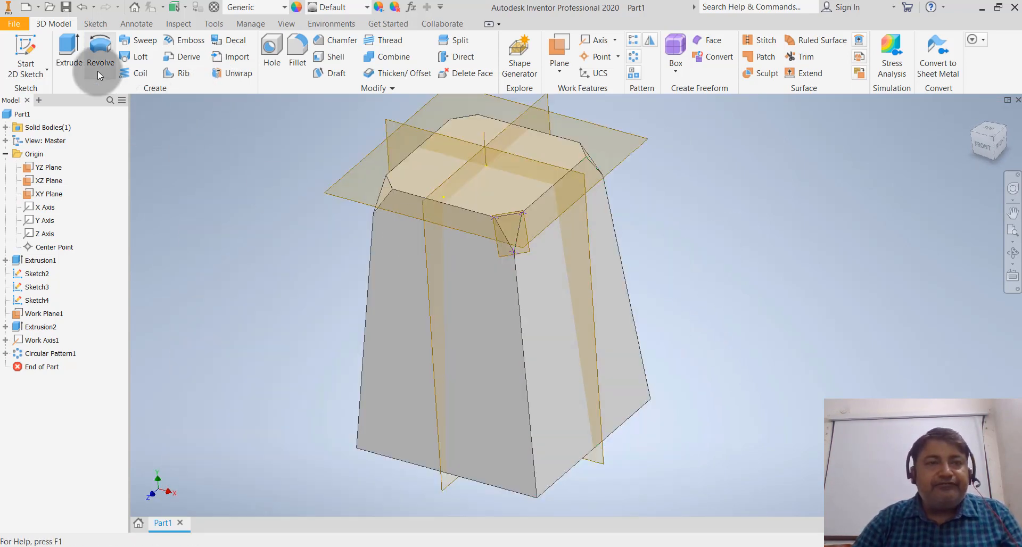
# Step: Chamfer the four long slanted corner edges of the tapered body with a distance of 10 mm
pyautogui.click(345, 41)
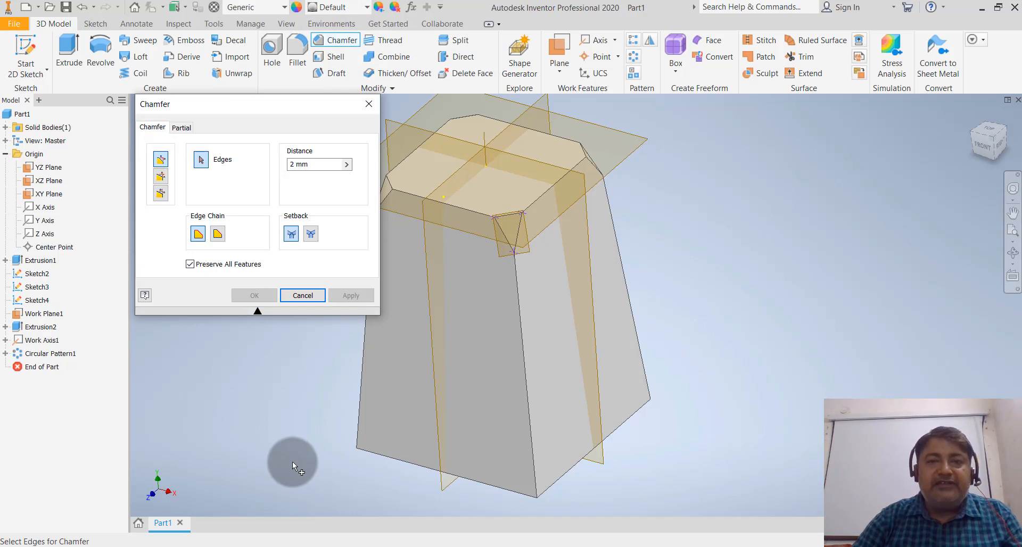
pyautogui.click(324, 165)
pyautogui.write('2')
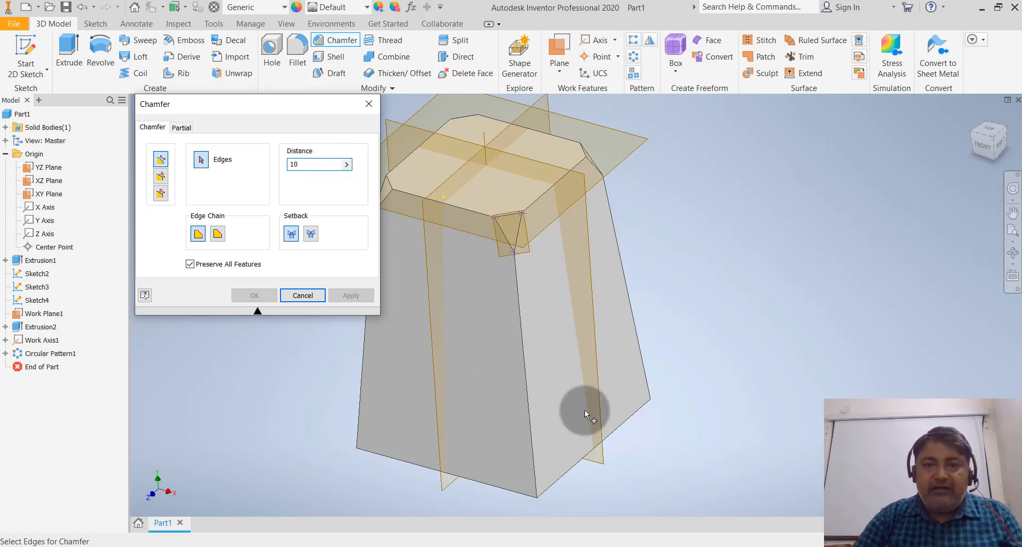
pyautogui.click(525, 373)
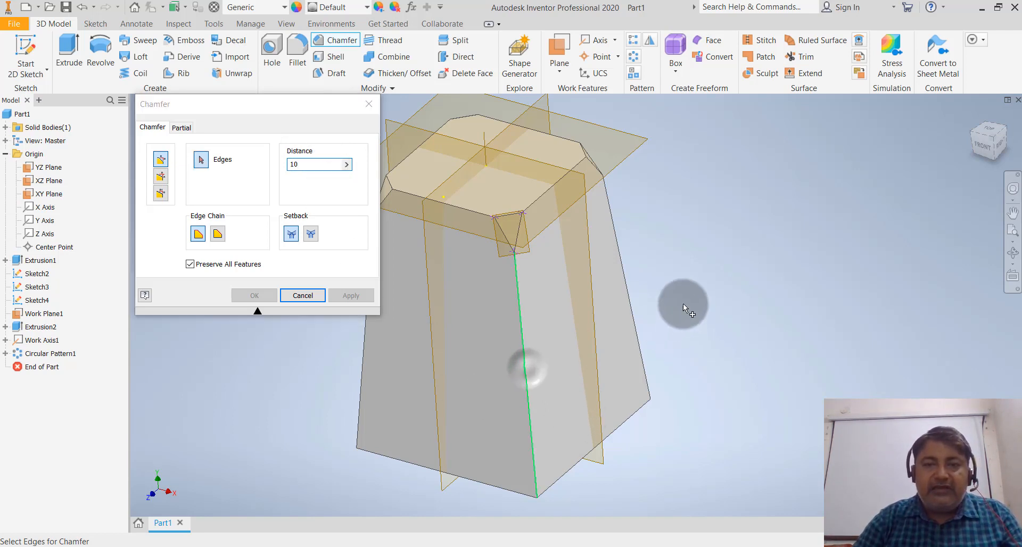
pyautogui.click(630, 308)
pyautogui.click(365, 364)
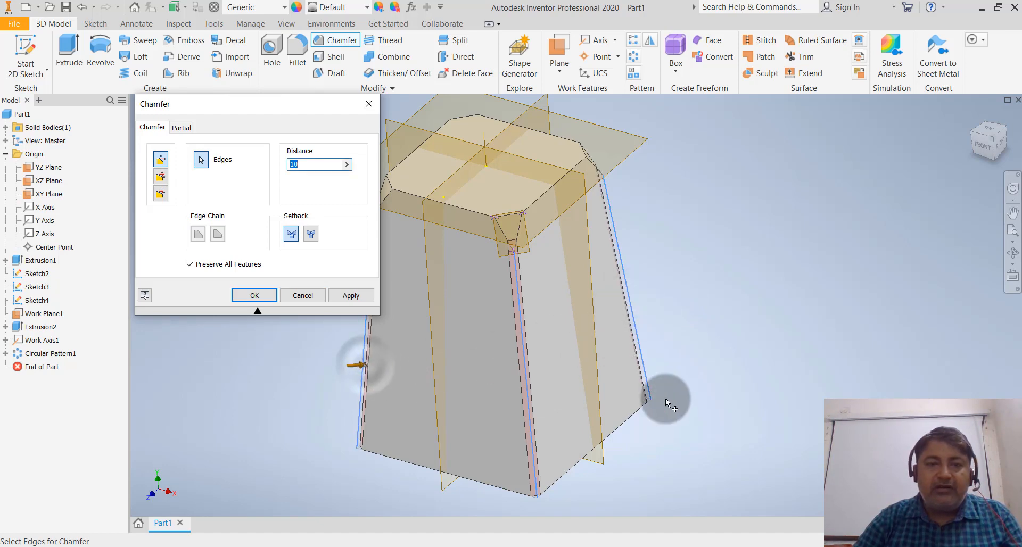
pyautogui.scroll(-3, 666, 398)
pyautogui.keyDown('shift'); pyautogui.moveTo(682, 382); pyautogui.dragTo(652, 302, button='middle'); pyautogui.keyUp('shift')
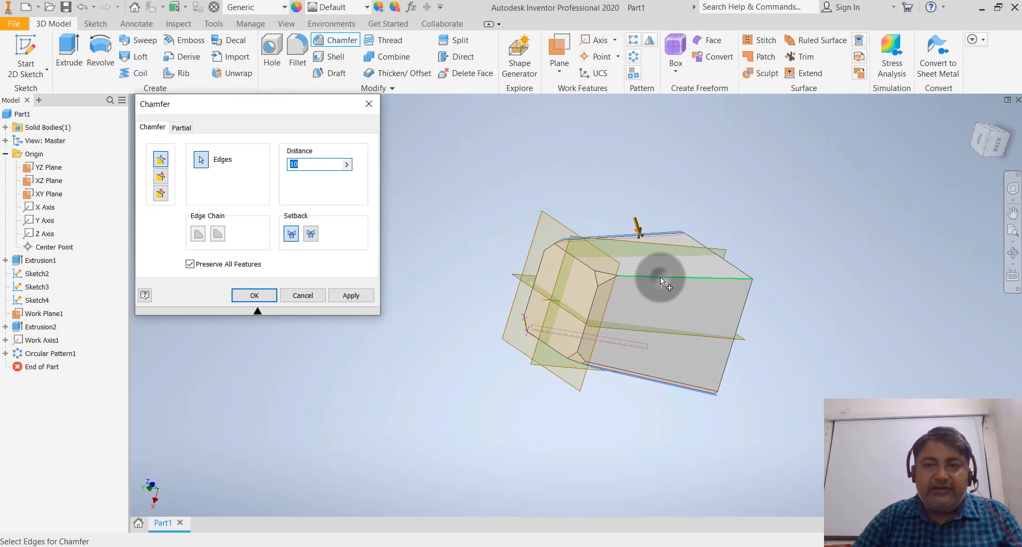
pyautogui.click(660, 277)
pyautogui.click(254, 296)
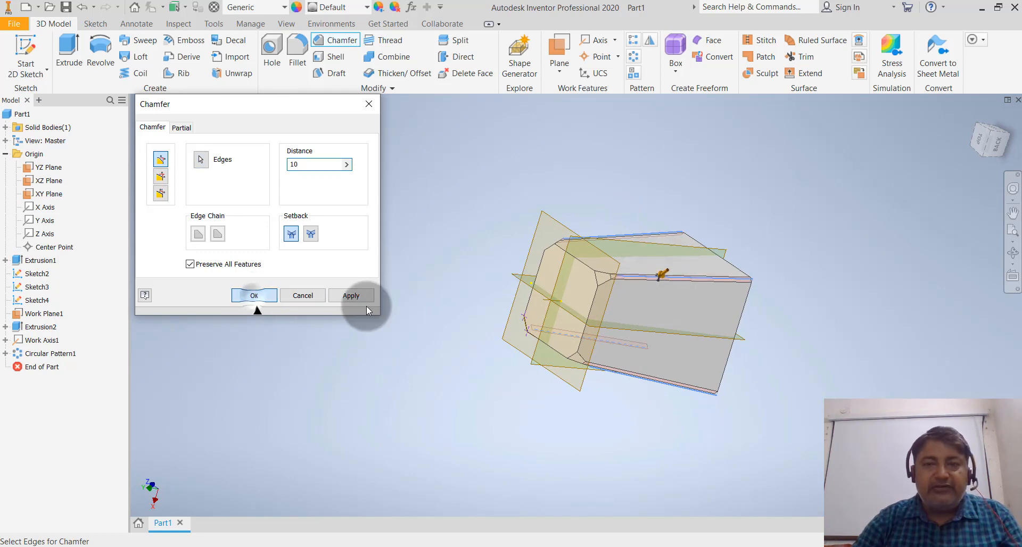
pyautogui.click(373, 317)
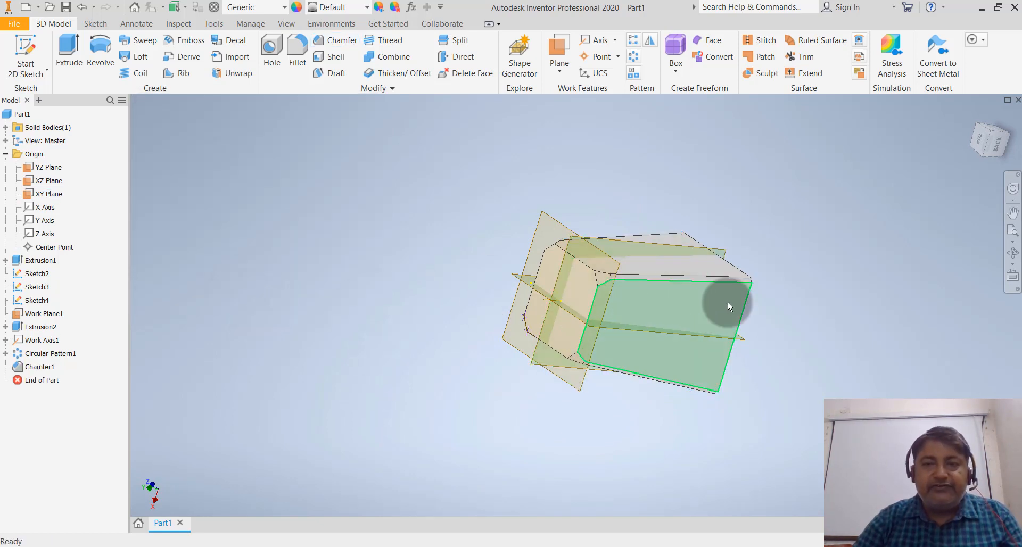
# Step: Fillet the four edges around one triangular corner face with an 8 mm radius
pyautogui.keyDown('shift'); pyautogui.moveTo(727, 303); pyautogui.dragTo(568, 337, button='middle'); pyautogui.keyUp('shift')
pyautogui.scroll(5, 456, 314)
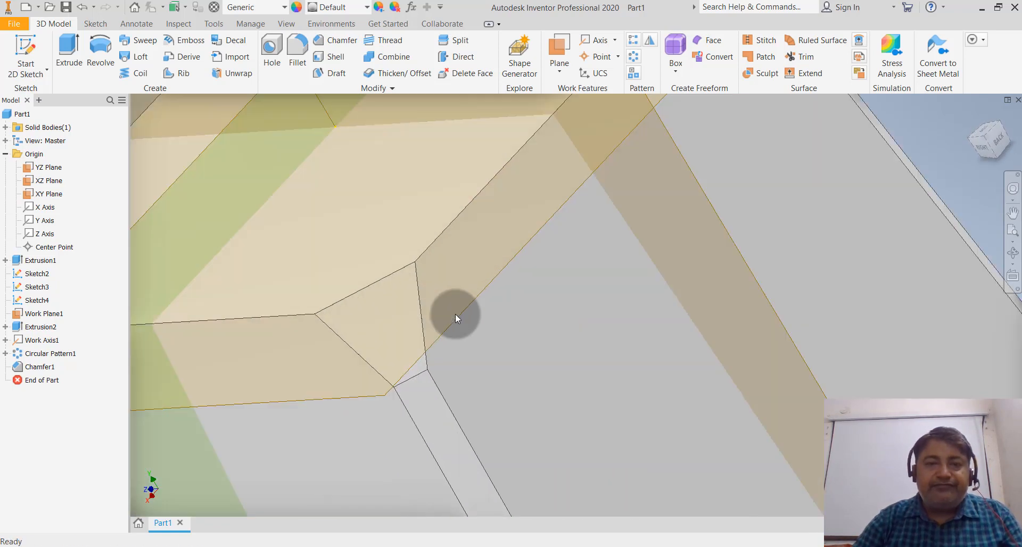
pyautogui.scroll(-2, 455, 314)
pyautogui.scroll(-3, 453, 303)
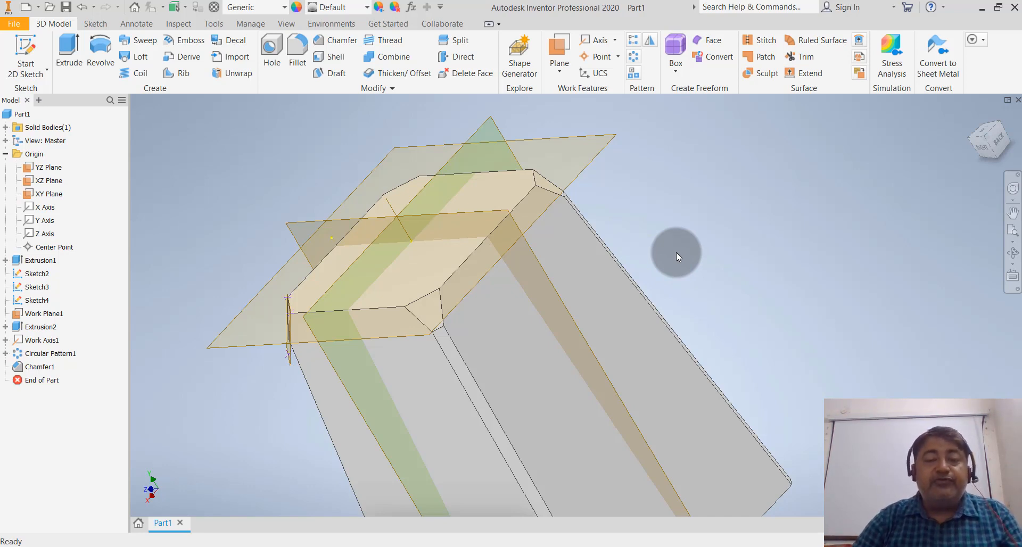
pyautogui.click(298, 67)
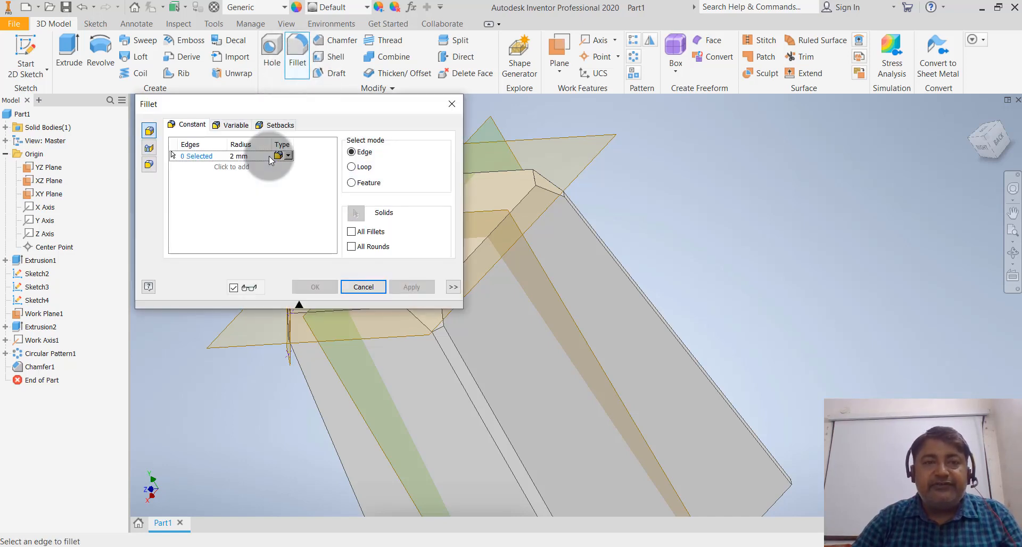
pyautogui.click(257, 156)
pyautogui.write('8')
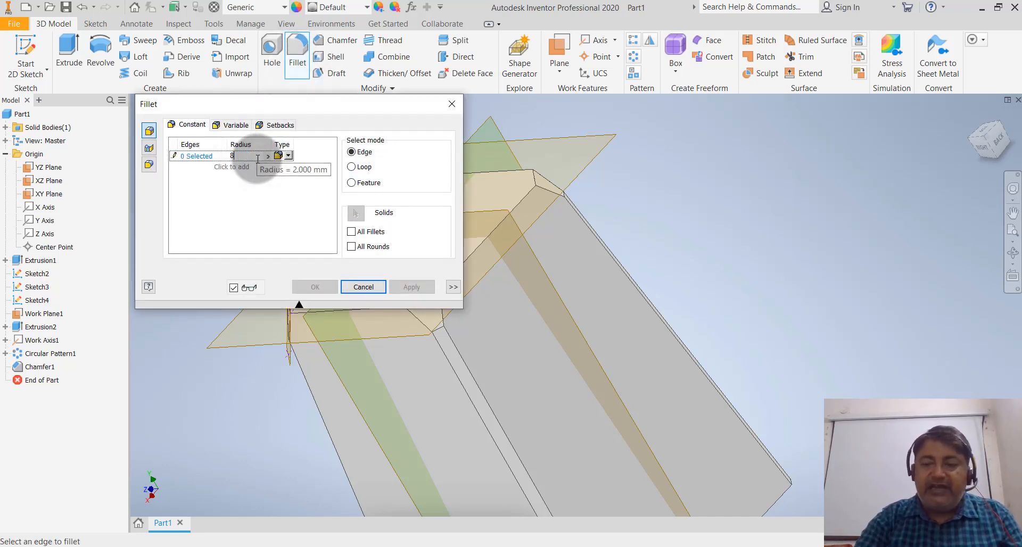
pyautogui.click(384, 189)
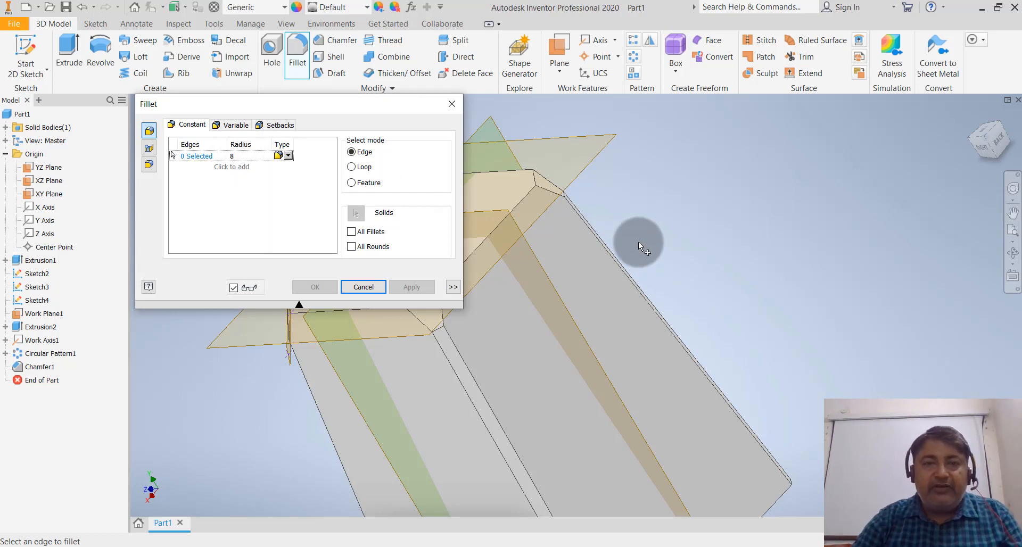
pyautogui.scroll(-2, 628, 244)
pyautogui.scroll(-3, 507, 261)
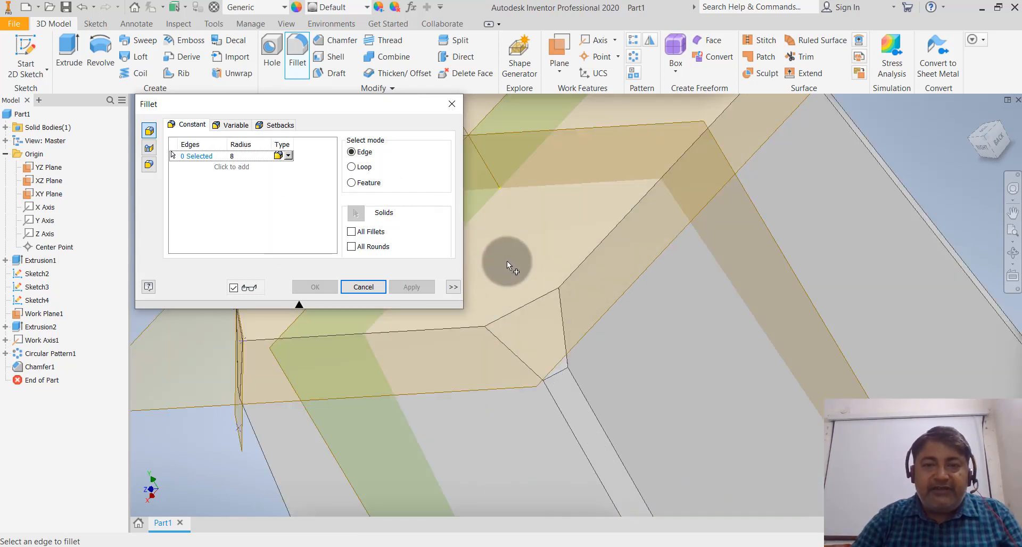
pyautogui.click(515, 311)
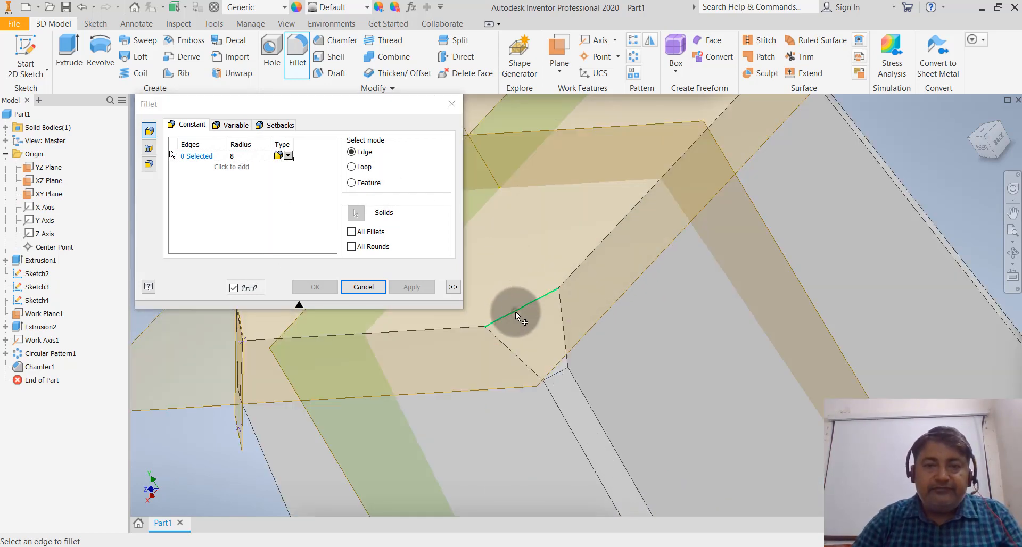
pyautogui.click(508, 349)
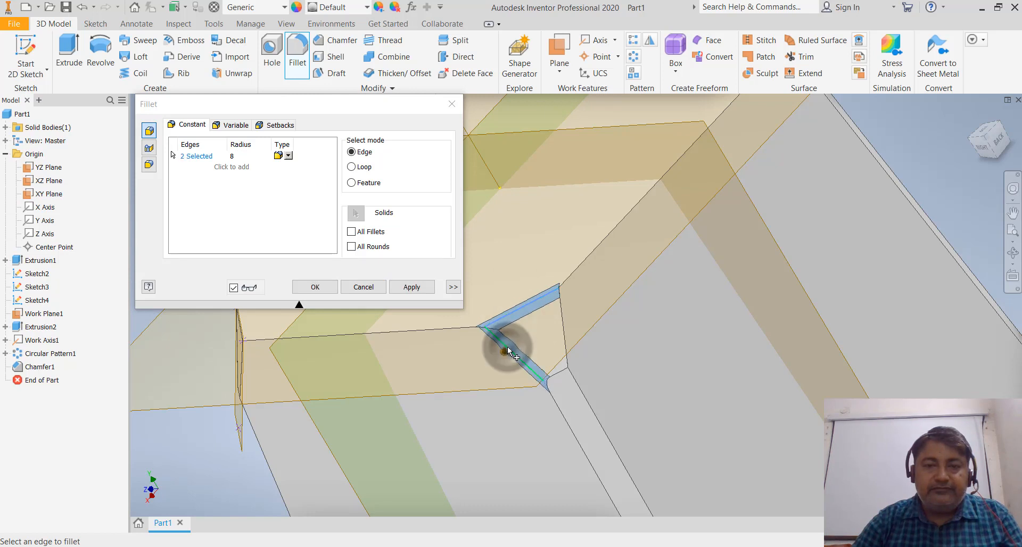
pyautogui.click(566, 331)
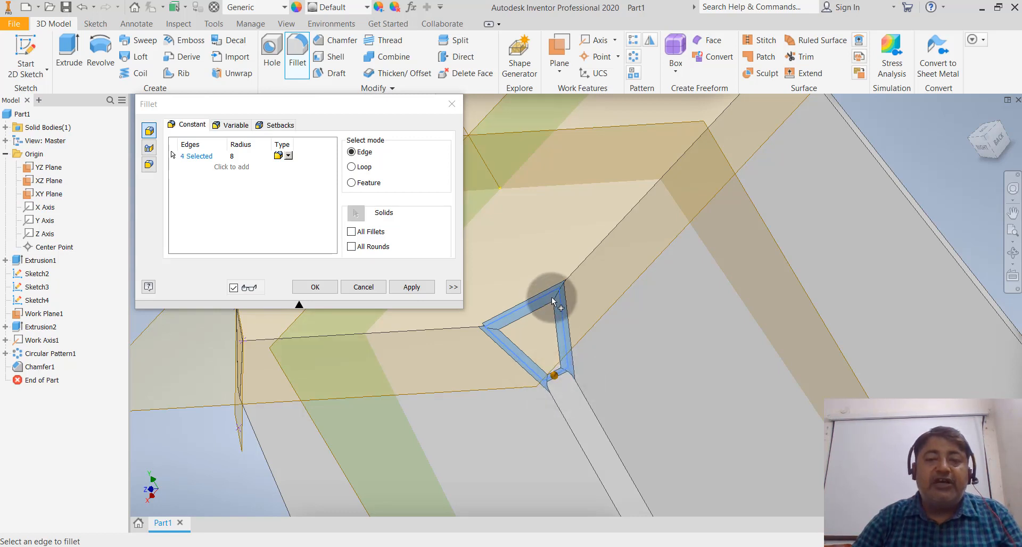
pyautogui.click(411, 288)
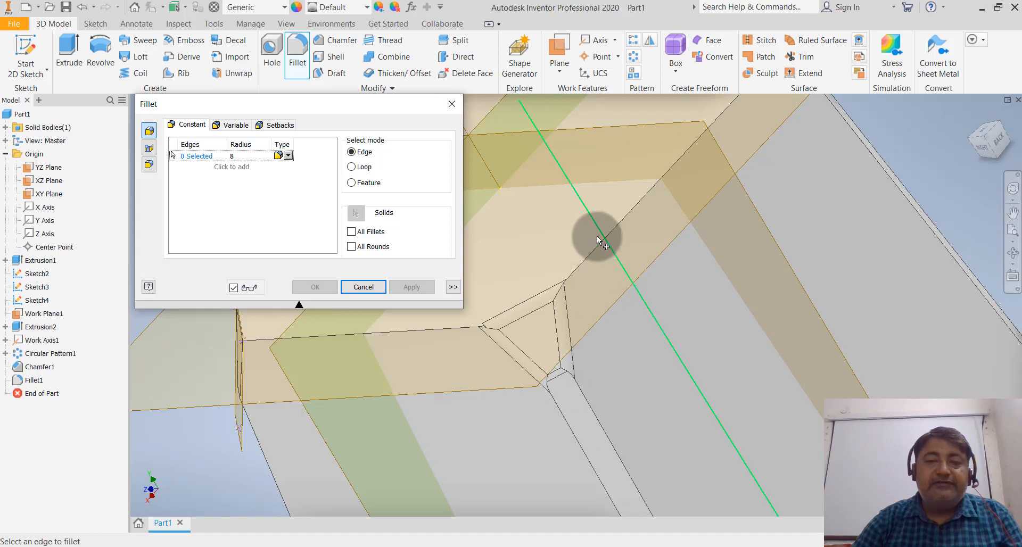
# Step: Fillet the edges of the long chamfered corner below the triangular face with an 8 mm radius
pyautogui.click(596, 424)
pyautogui.click(575, 442)
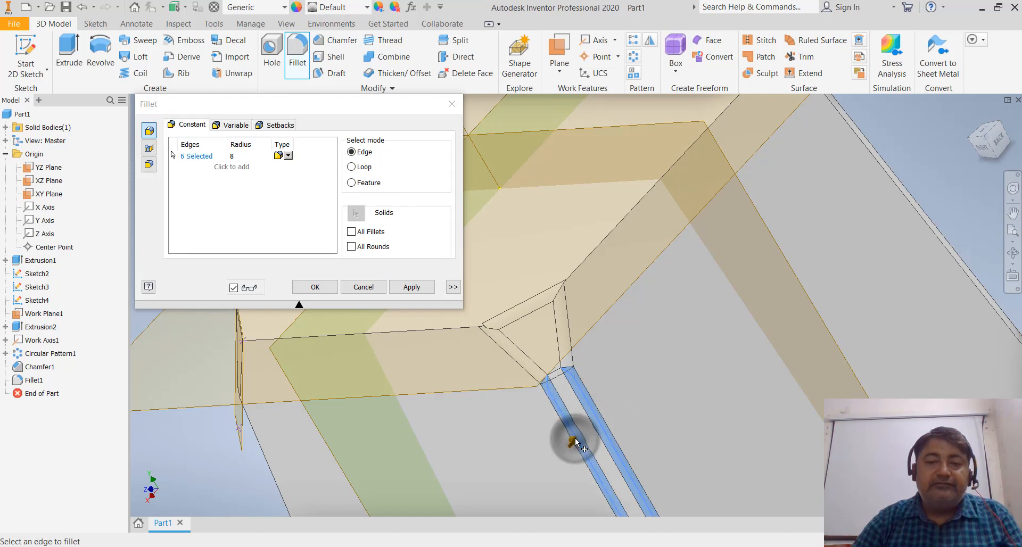
pyautogui.click(412, 288)
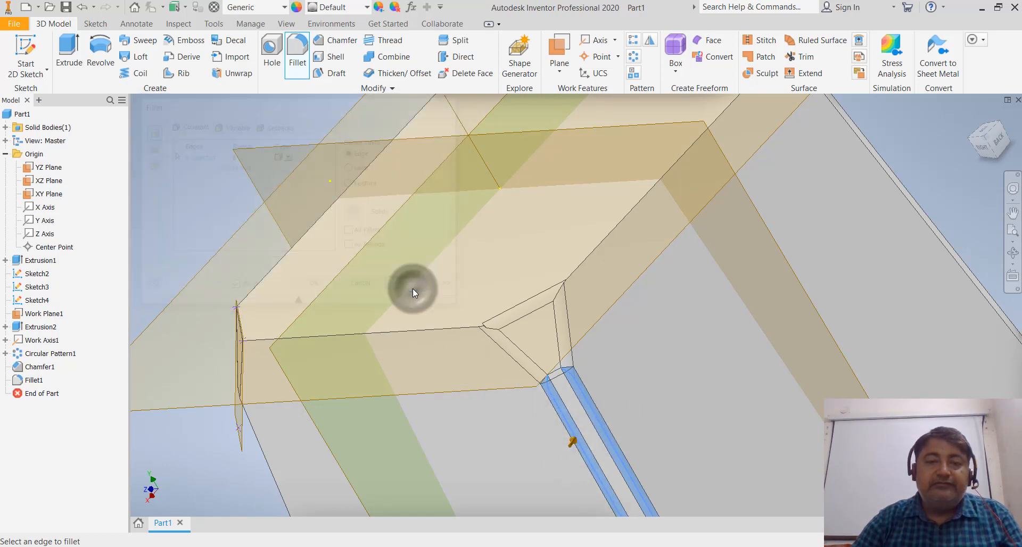
pyautogui.click(364, 287)
pyautogui.scroll(-3, 471, 264)
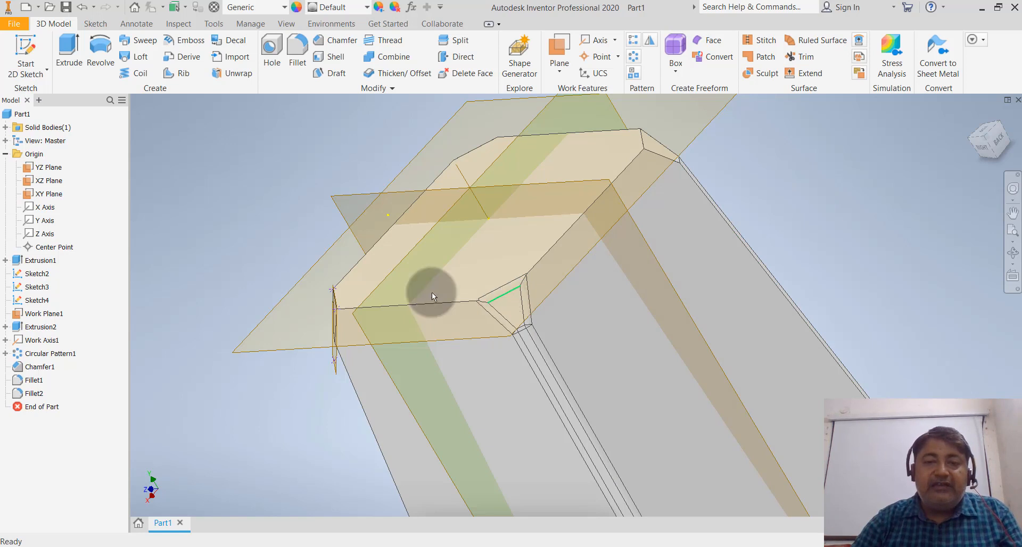
# Step: Circular-pattern the two corner fillets together around the vertical work axis over 360 degrees to cover every corner
pyautogui.click(34, 381)
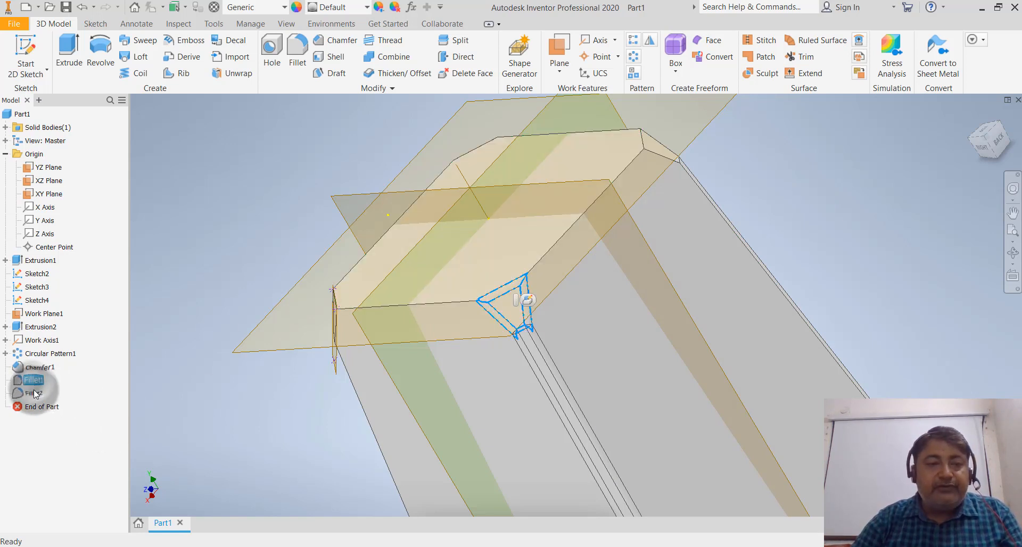
pyautogui.keyDown('ctrl'); pyautogui.click(33, 393); pyautogui.keyUp('ctrl')
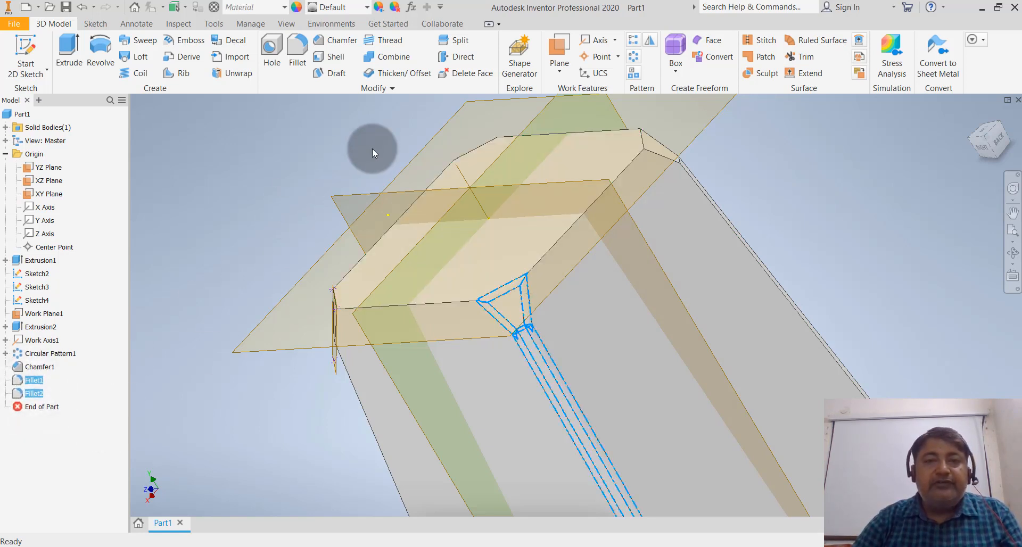
pyautogui.scroll(-4, 376, 269)
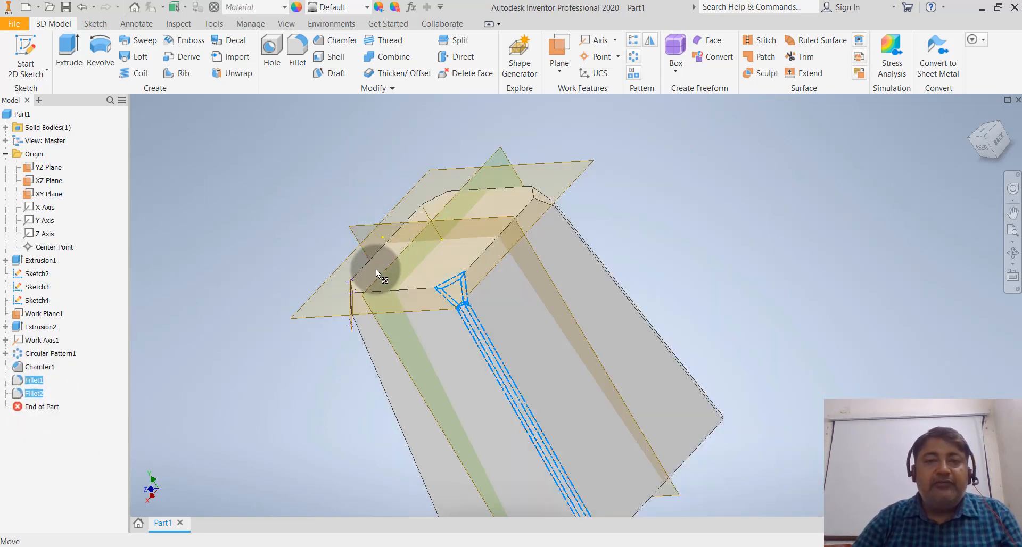
pyautogui.click(633, 56)
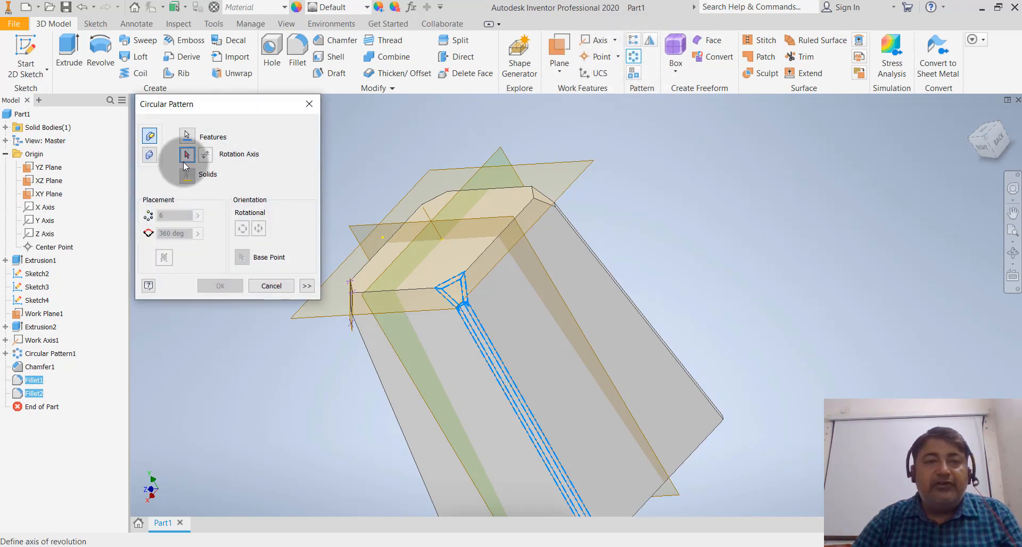
pyautogui.click(428, 218)
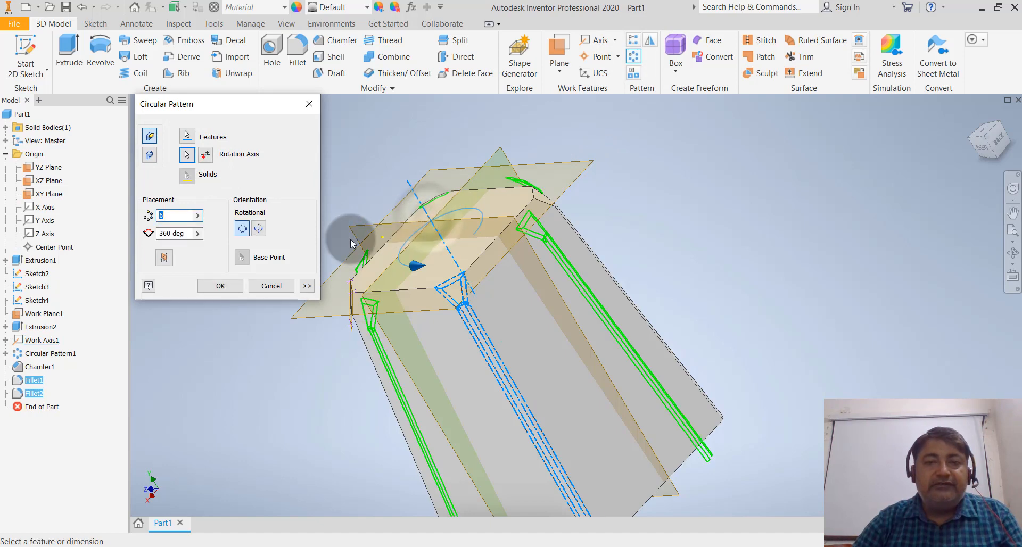
pyautogui.press('Return')
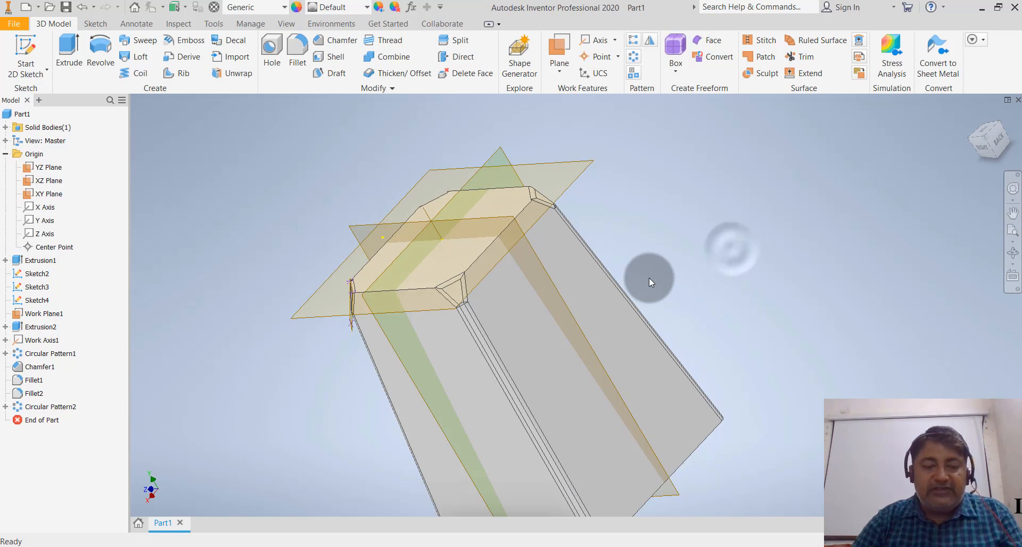
# Step: Fillet the four straight edges around the top face of the tapered body with an 8 mm radius
pyautogui.keyDown('shift'); pyautogui.moveTo(650, 279); pyautogui.dragTo(686, 282, button='middle'); pyautogui.keyUp('shift')
pyautogui.scroll(-4, 423, 305)
pyautogui.scroll(2, 606, 299)
pyautogui.scroll(3, 606, 299)
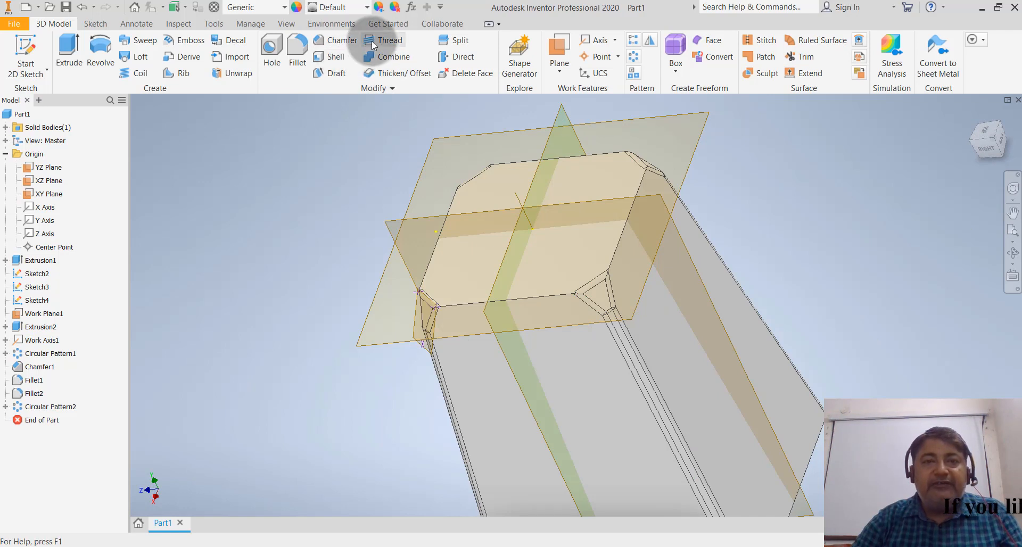
pyautogui.click(297, 59)
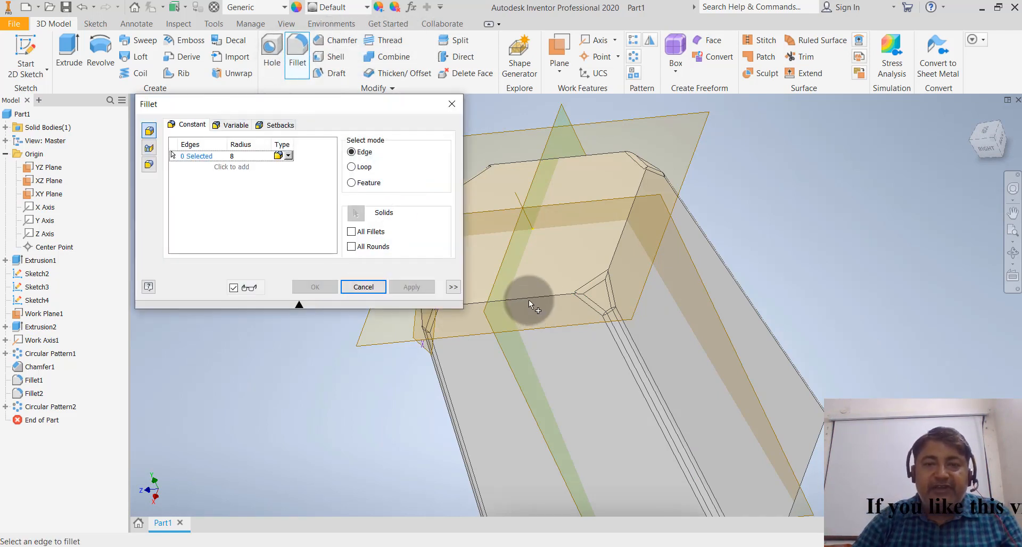
pyautogui.click(530, 302)
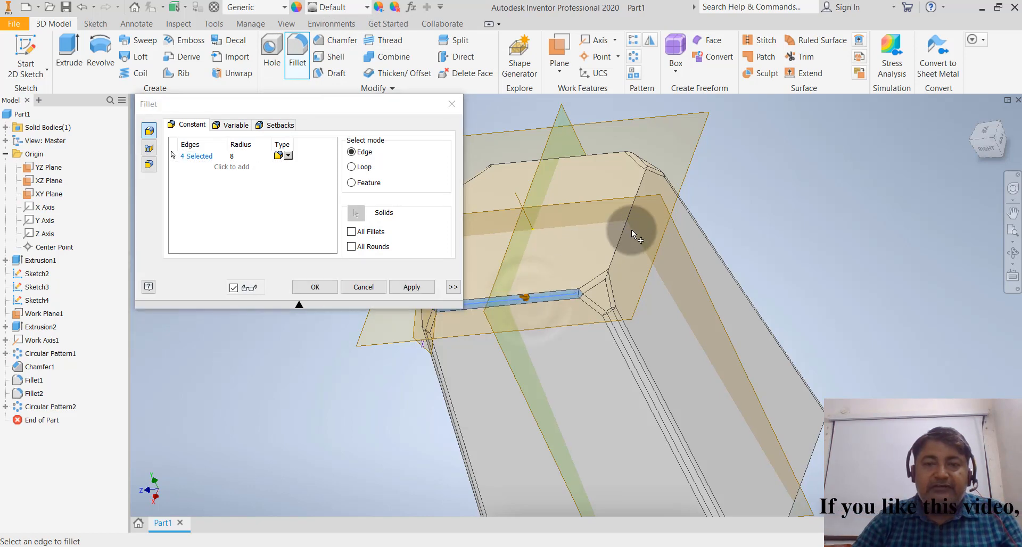
pyautogui.click(618, 246)
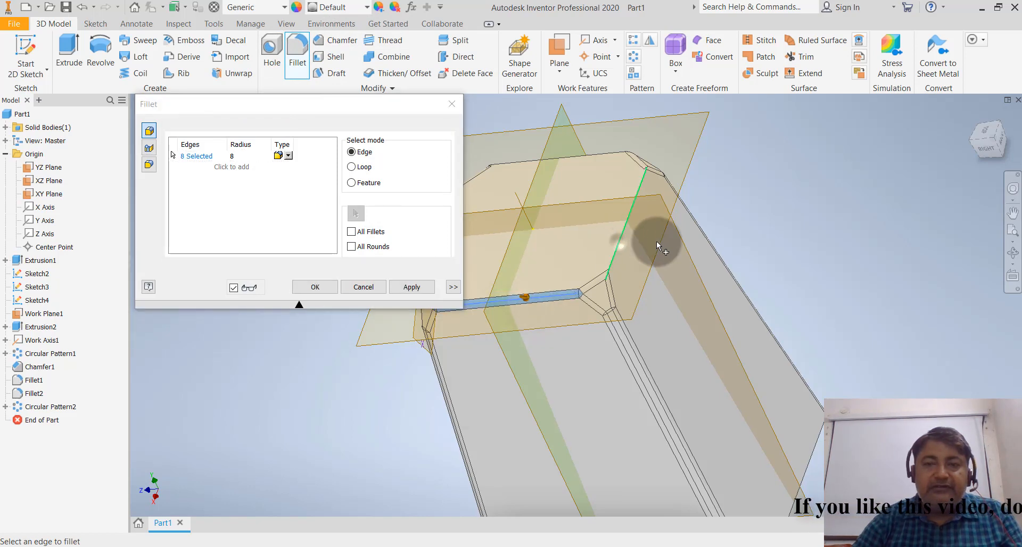
pyautogui.click(612, 153)
pyautogui.scroll(-3, 781, 235)
pyautogui.click(587, 218)
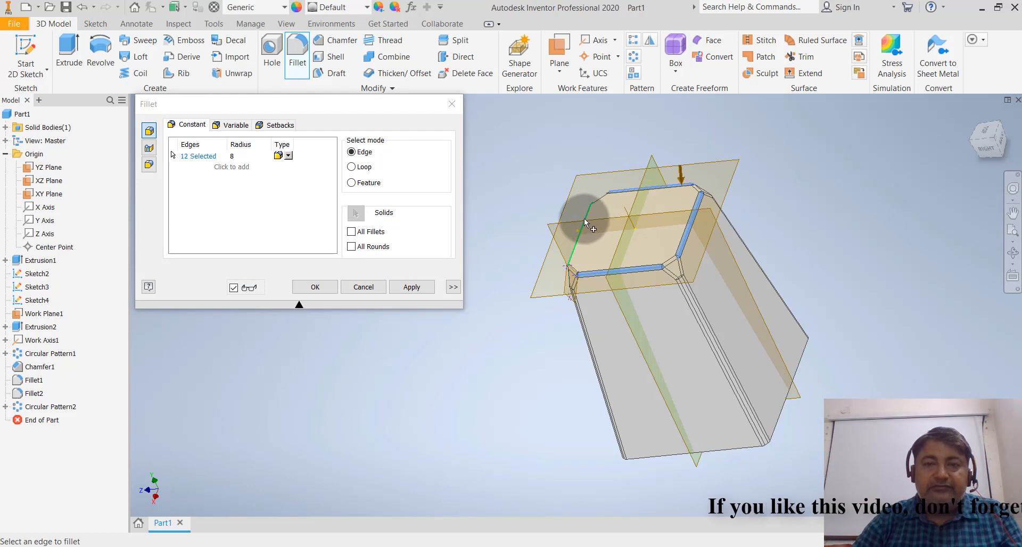
pyautogui.scroll(3, 588, 285)
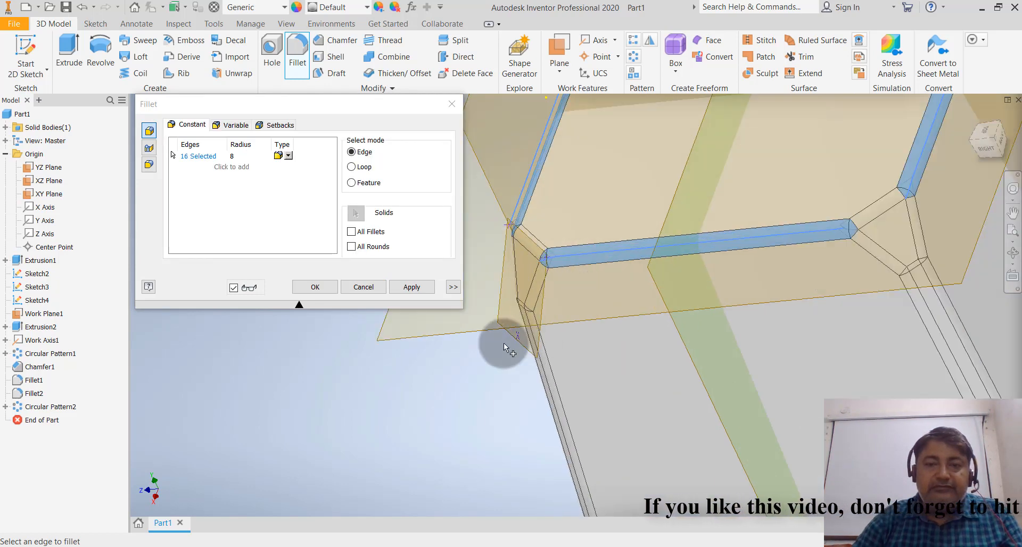
pyautogui.click(316, 288)
# Step: Examine the rounded top edges, triangular corner faces and long corner edges of the tapered body
pyautogui.scroll(-3, 372, 340)
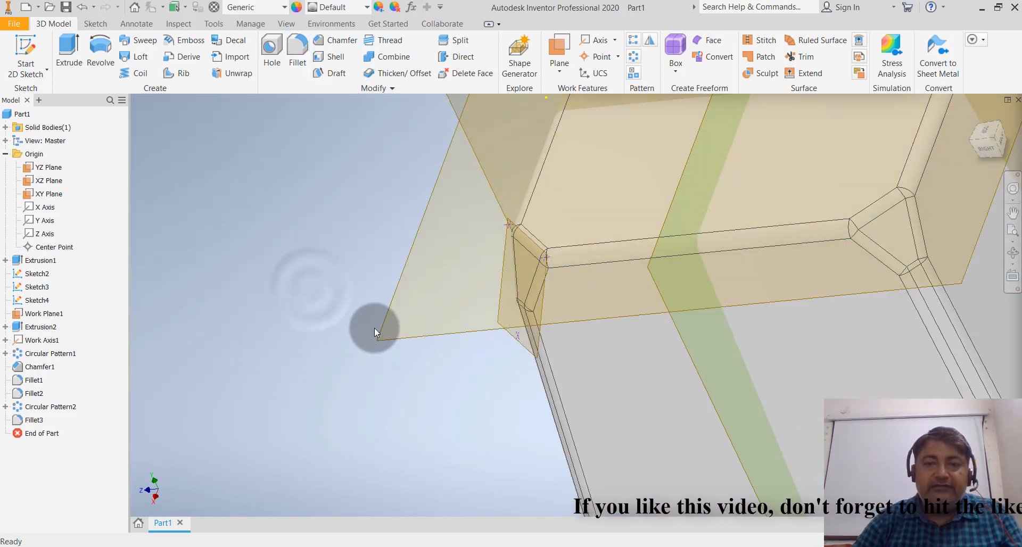
pyautogui.scroll(-3, 378, 335)
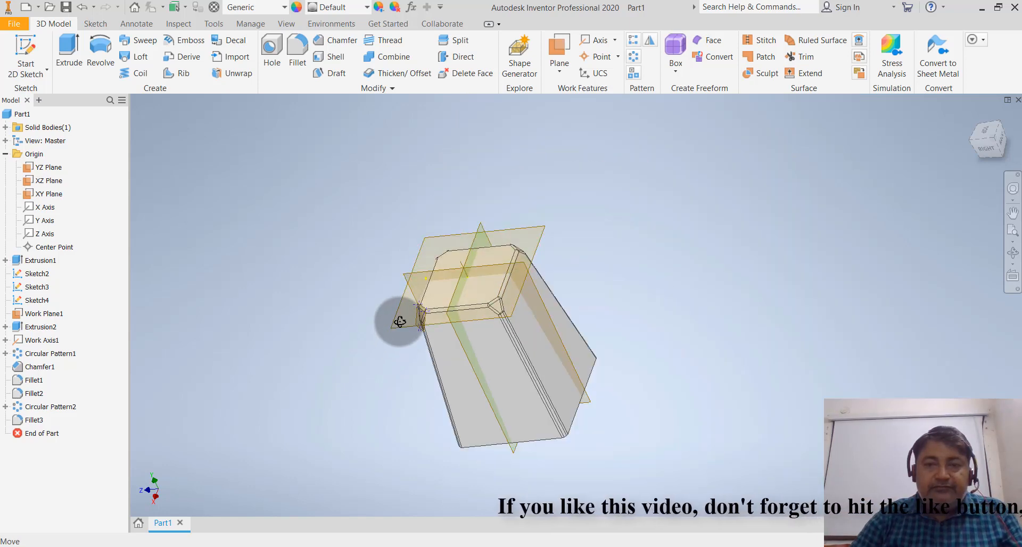
pyautogui.keyDown('shift'); pyautogui.moveTo(399, 319); pyautogui.dragTo(461, 304, button='middle'); pyautogui.keyUp('shift')
pyautogui.scroll(5, 448, 359)
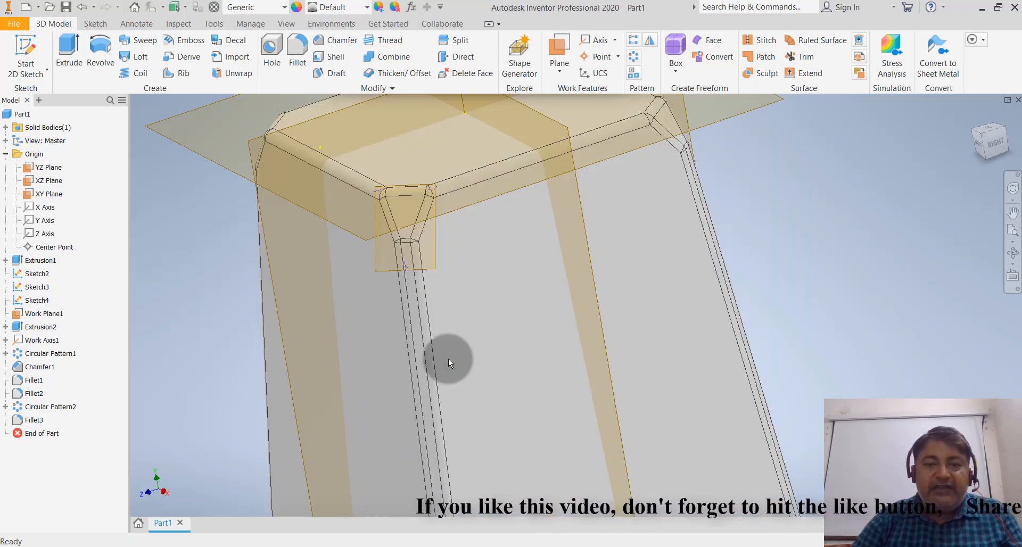
pyautogui.scroll(-5, 507, 405)
pyautogui.keyDown('shift'); pyautogui.moveTo(506, 394); pyautogui.dragTo(510, 416, button='middle'); pyautogui.keyUp('shift')
pyautogui.scroll(3, 496, 304)
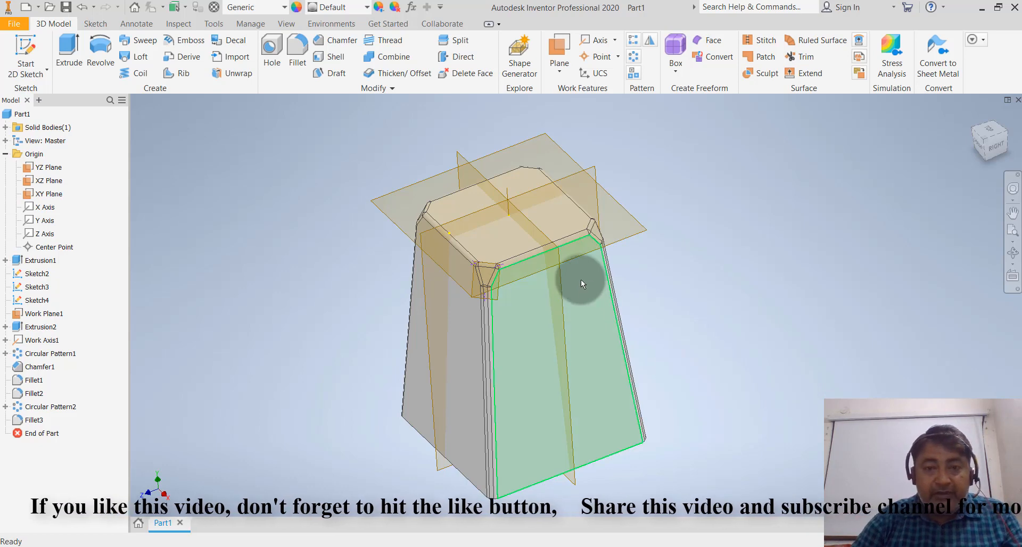
pyautogui.scroll(5, 489, 265)
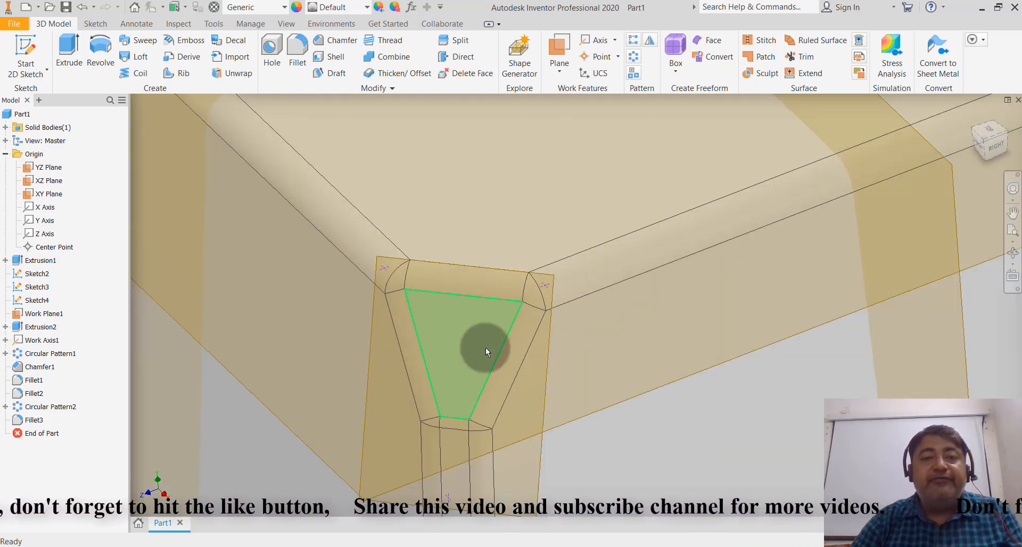
pyautogui.scroll(-2, 485, 345)
pyautogui.scroll(-2, 483, 340)
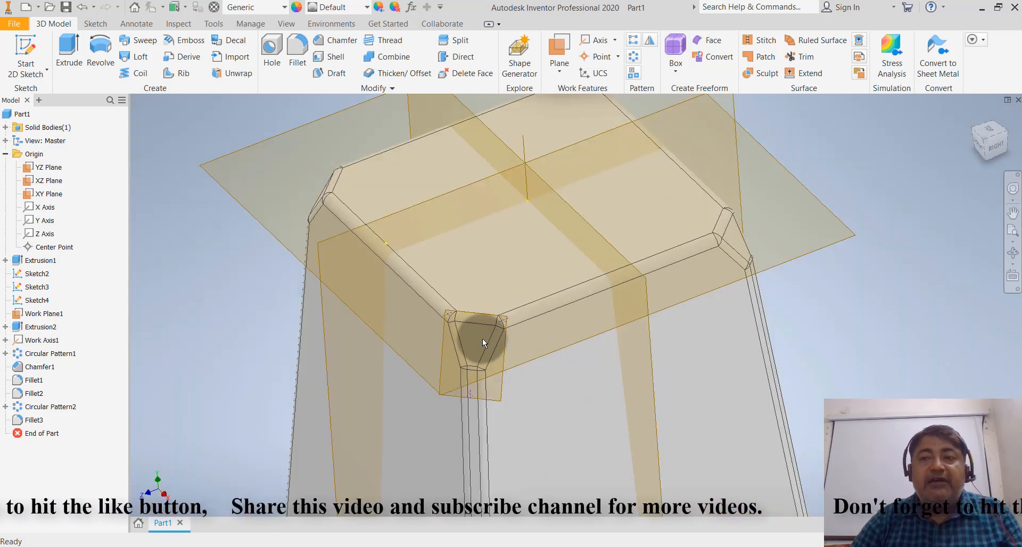
pyautogui.scroll(-2, 796, 267)
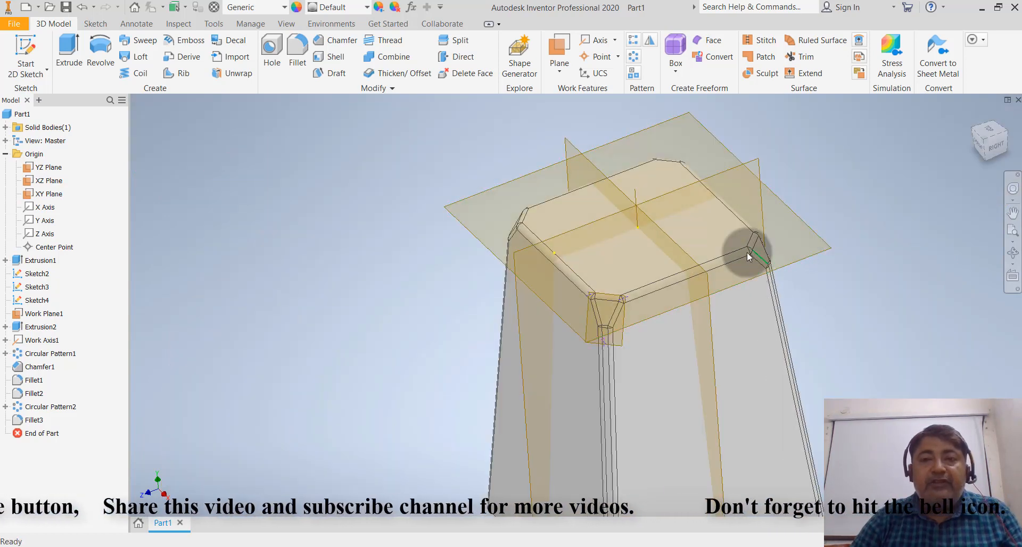
pyautogui.scroll(-2, 750, 256)
pyautogui.scroll(2, 831, 373)
pyautogui.scroll(-2, 804, 352)
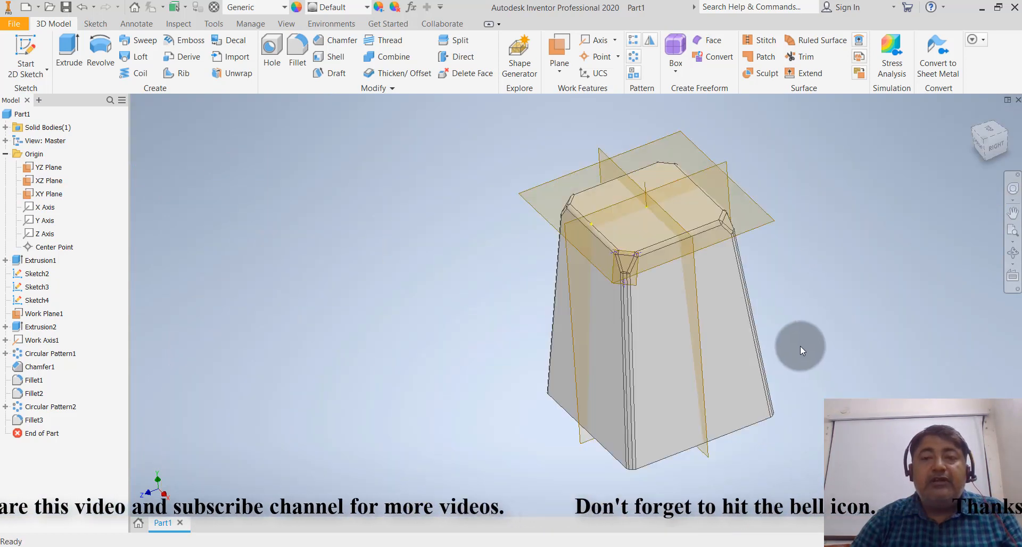
pyautogui.scroll(2, 840, 327)
pyautogui.scroll(-2, 700, 307)
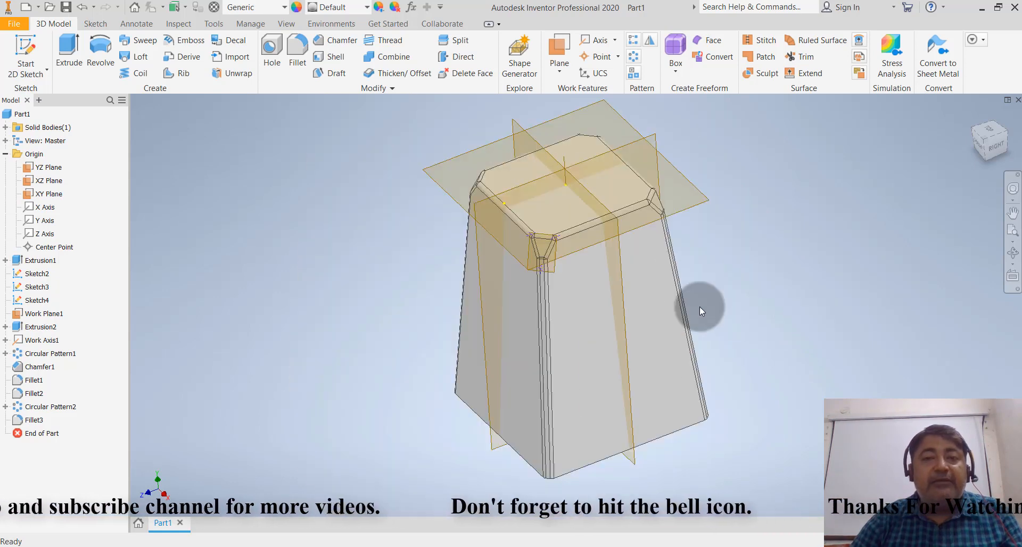
# Step: Start a 2D sketch on the XZ plane and draw a circle about 82 mm in diameter centred on the origin
pyautogui.click(47, 69)
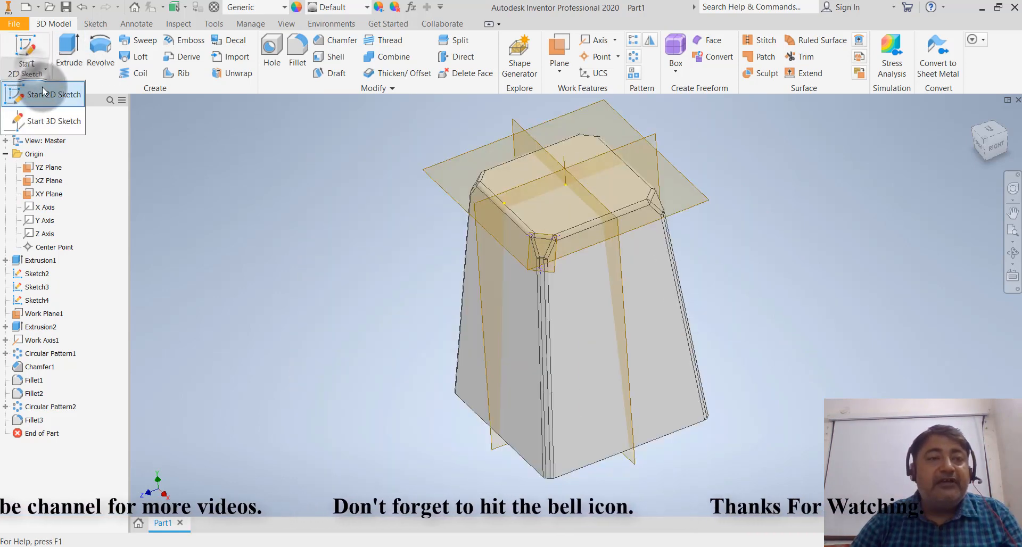
pyautogui.click(43, 87)
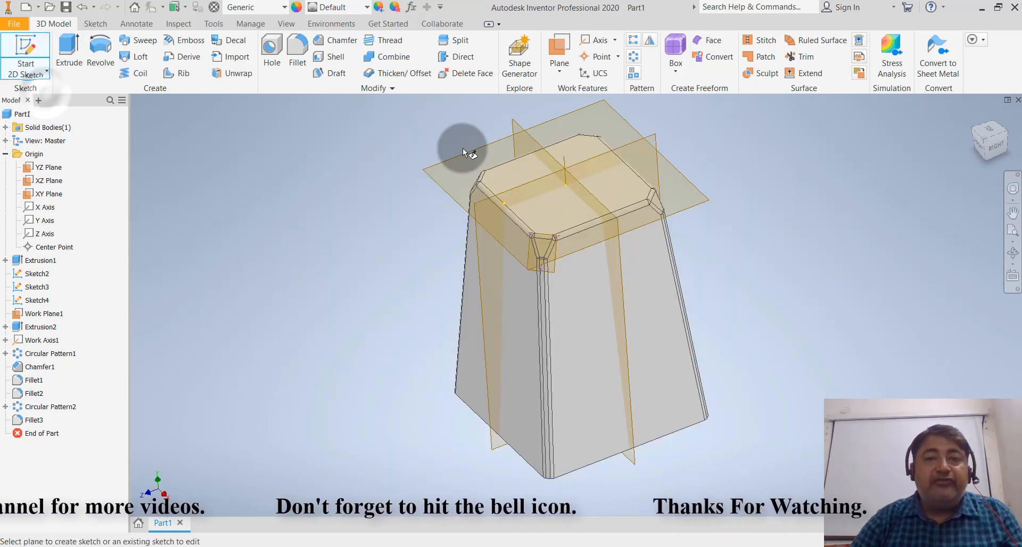
pyautogui.click(534, 170)
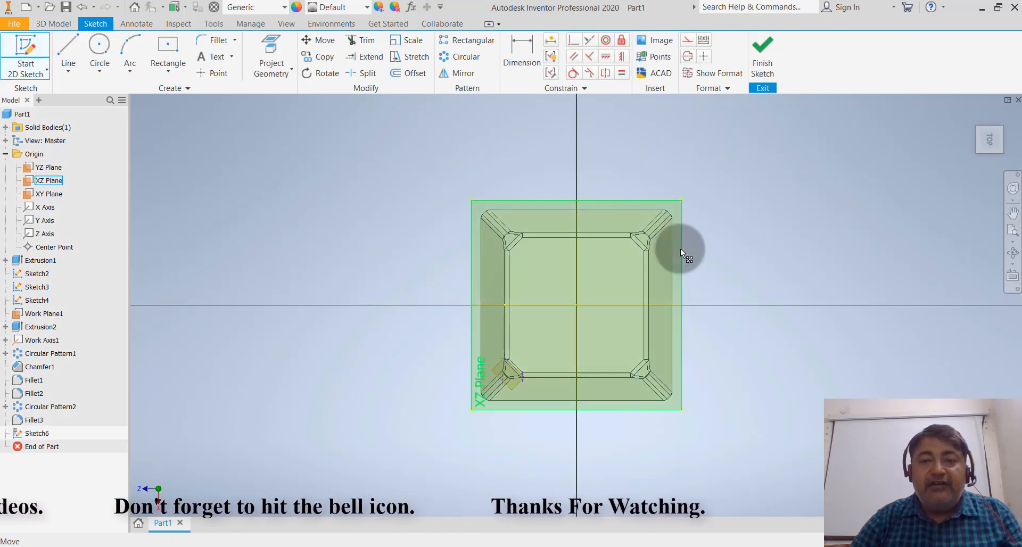
pyautogui.scroll(3, 680, 248)
pyautogui.click(100, 71)
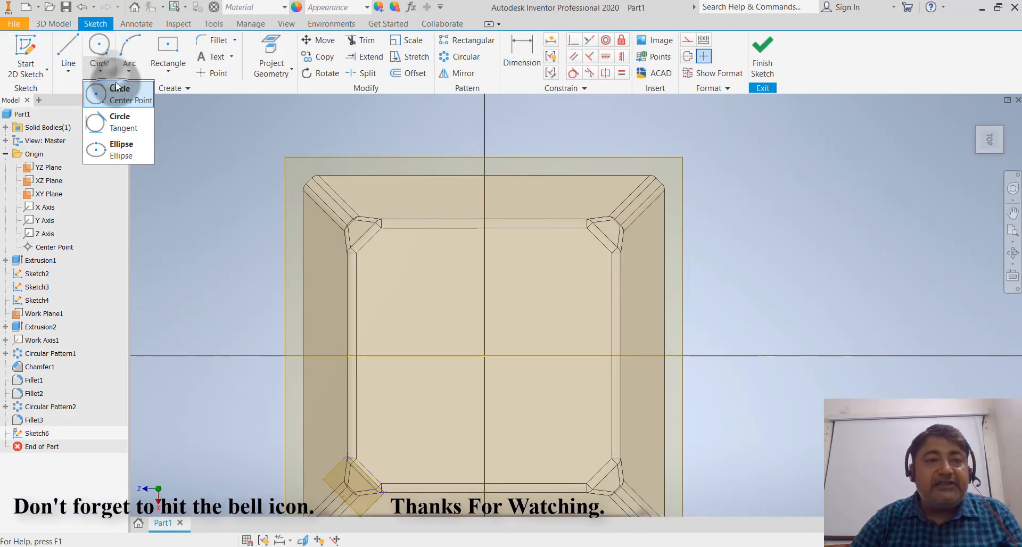
pyautogui.click(115, 107)
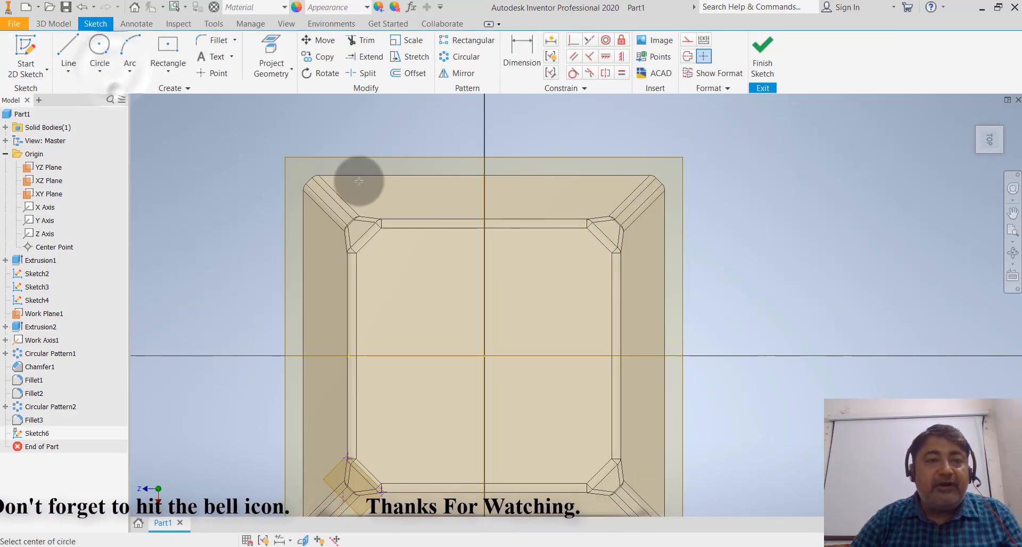
pyautogui.click(484, 355)
pyautogui.click(503, 314)
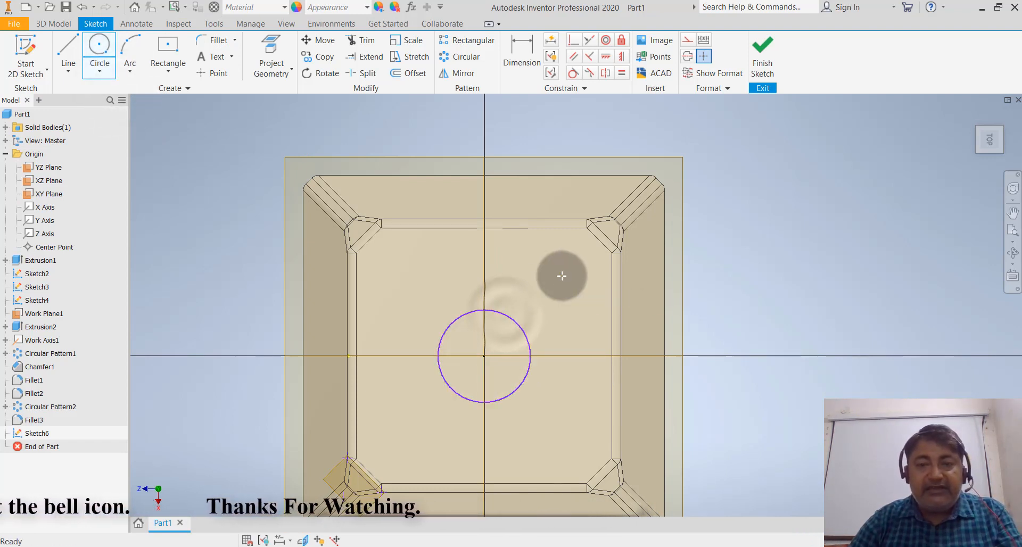
pyautogui.press('Escape')
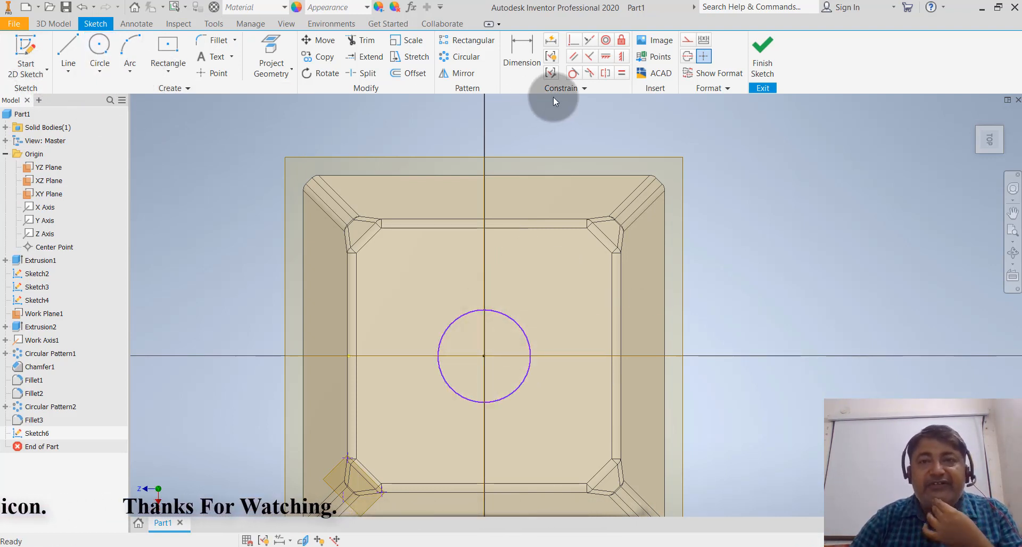
# Step: Dimension the central circle's diameter to 40 mm and finish the sketch
pyautogui.click(521, 61)
pyautogui.click(514, 317)
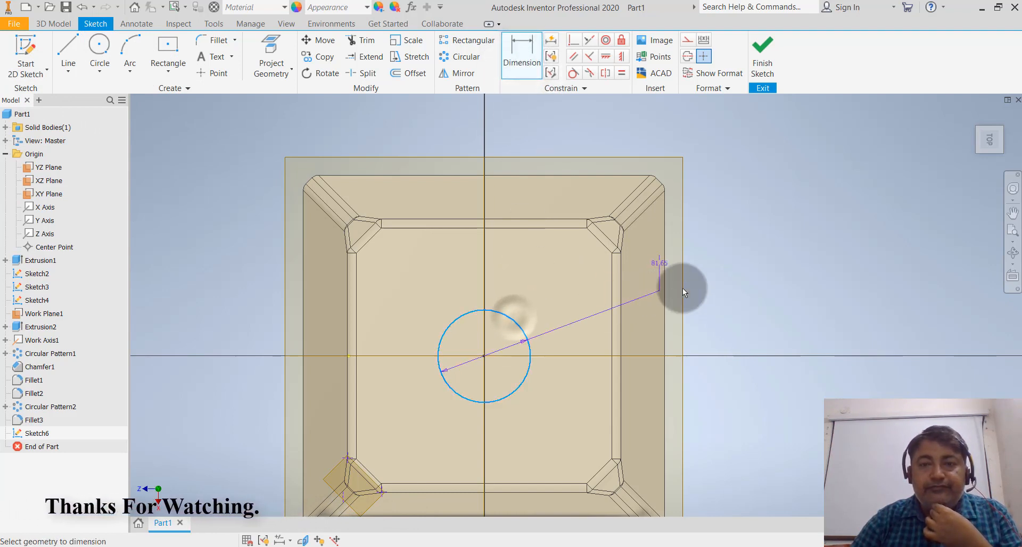
pyautogui.click(723, 280)
pyautogui.write('40')
pyautogui.press('Return')
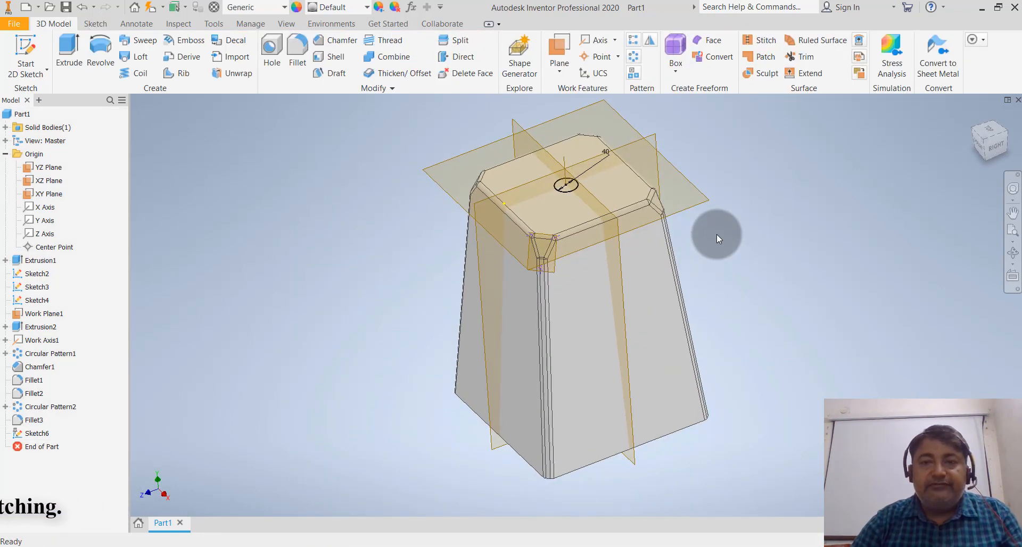
# Step: Extrude the central circle as a 15 mm deep cut down into the top of the tapered body
pyautogui.click(67, 63)
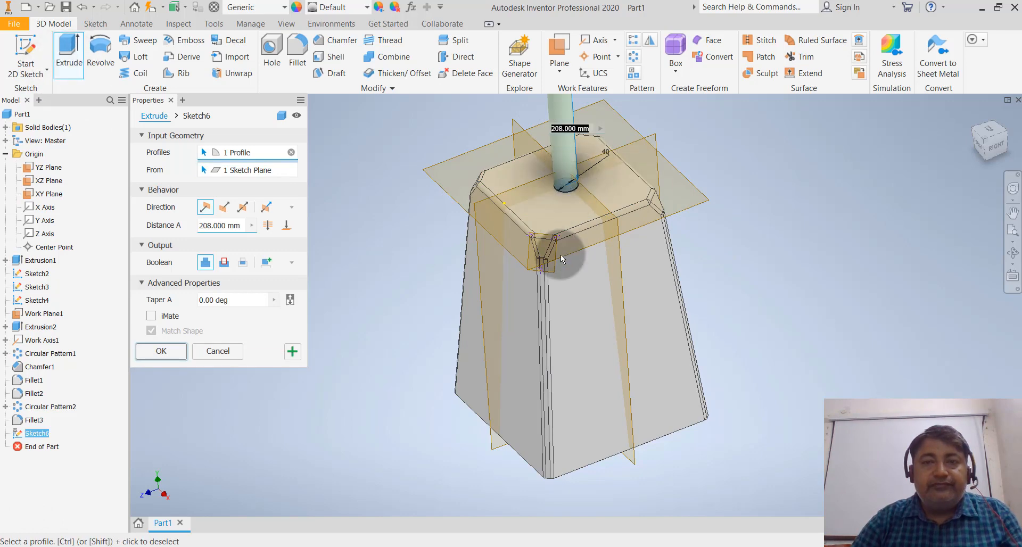
pyautogui.scroll(5, 561, 254)
pyautogui.moveTo(557, 165); pyautogui.dragTo(576, 279)
pyautogui.scroll(-5, 574, 254)
pyautogui.scroll(2, 574, 253)
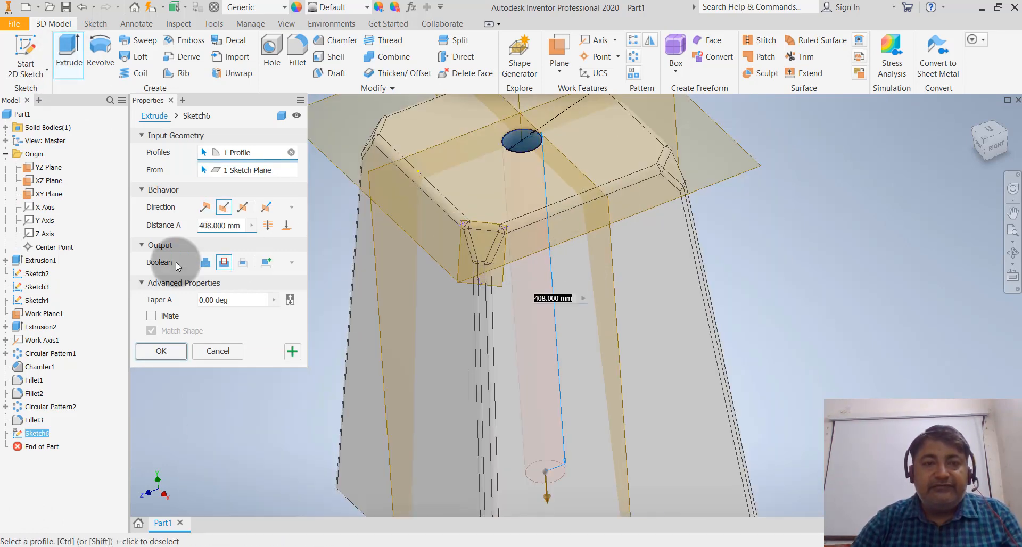
pyautogui.click(241, 225)
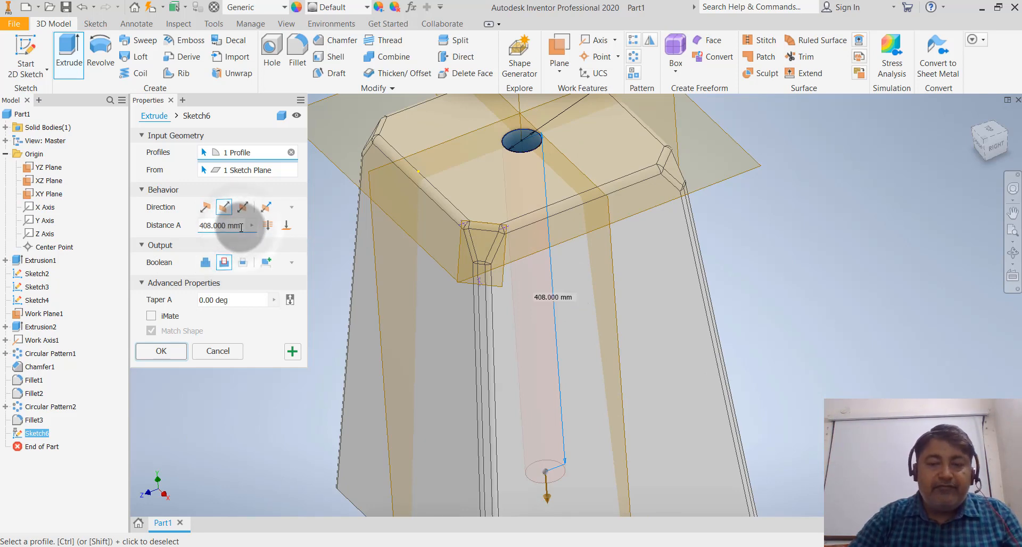
pyautogui.press('BackSpace')
pyautogui.press('BackSpace')
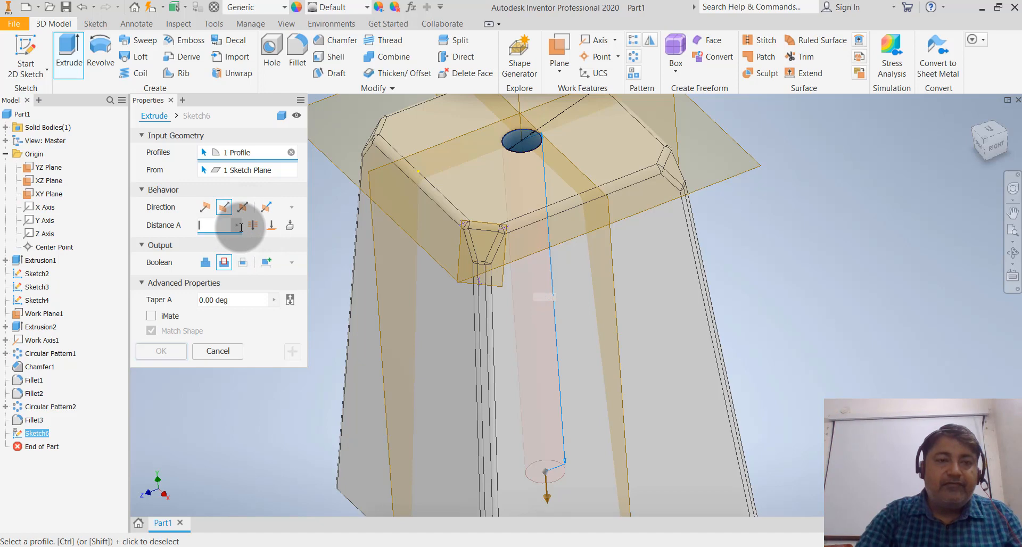
pyautogui.write('15')
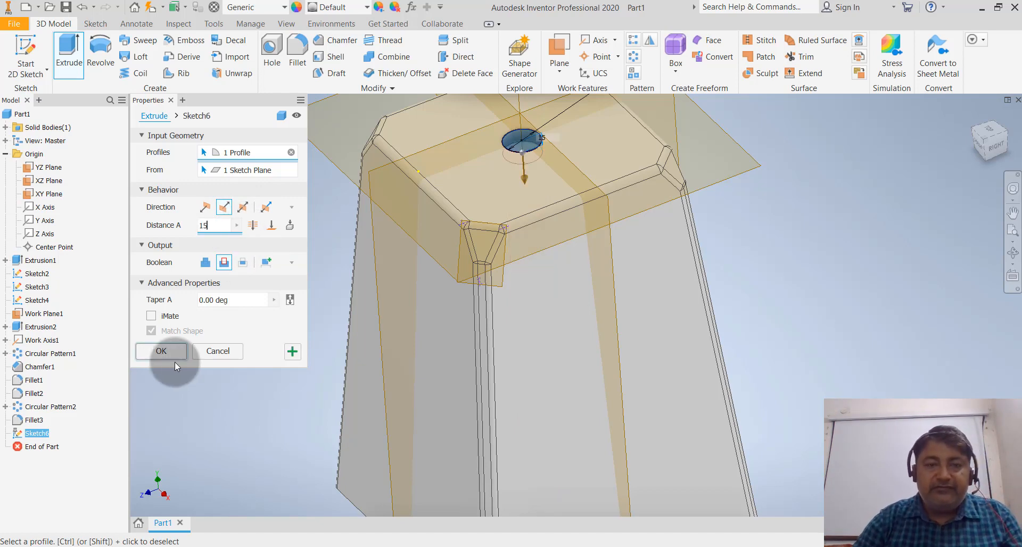
pyautogui.click(162, 353)
pyautogui.scroll(3, 252, 363)
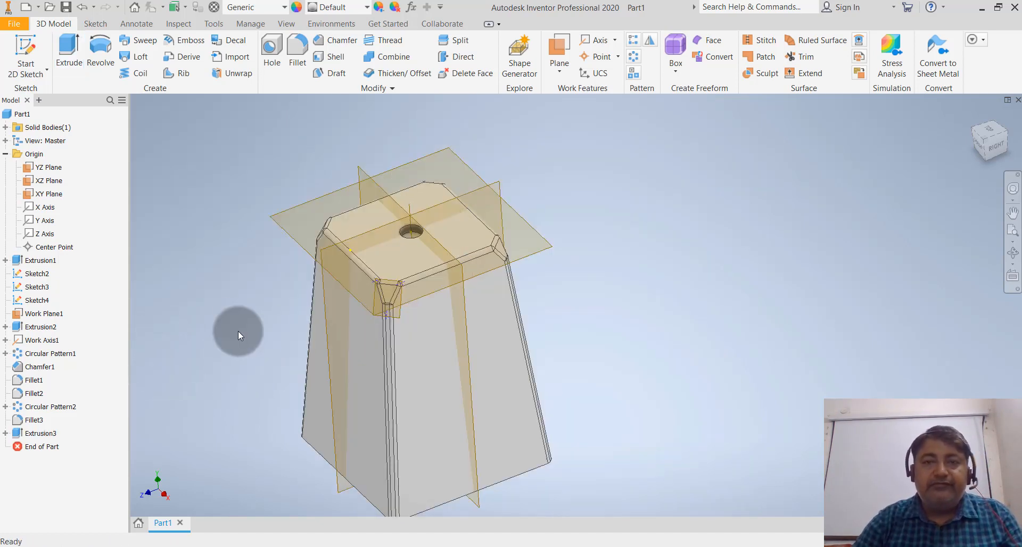
# Step: Fillet the upper edge of the central hole with a 5 mm radius
pyautogui.scroll(-2, 373, 210)
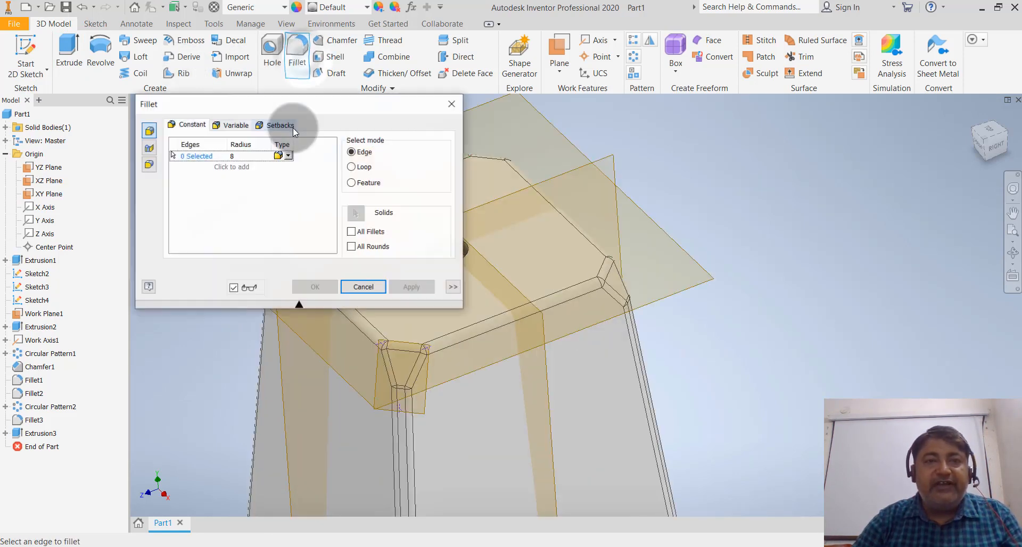
pyautogui.click(248, 157)
pyautogui.write('5')
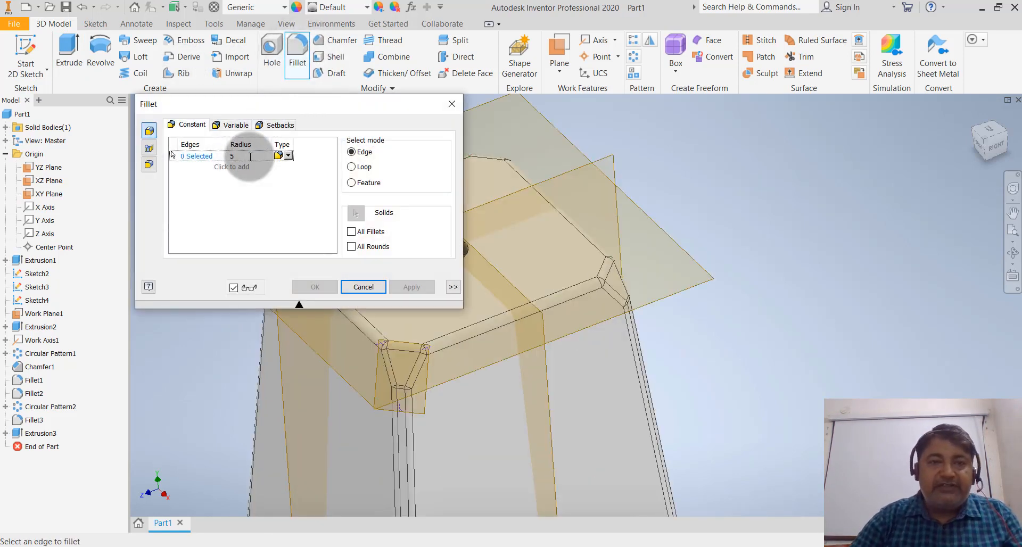
pyautogui.scroll(2, 638, 314)
pyautogui.scroll(-3, 554, 292)
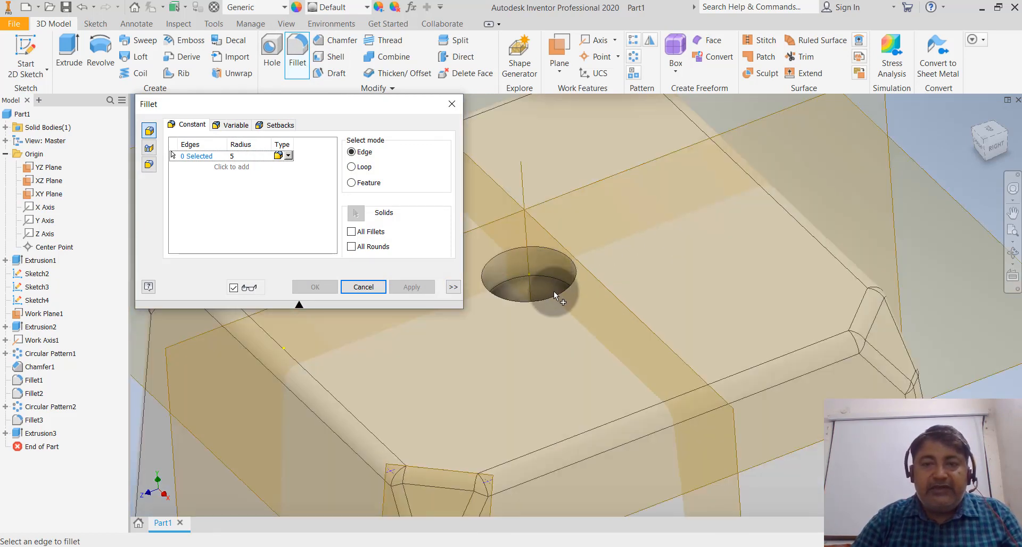
pyautogui.click(553, 296)
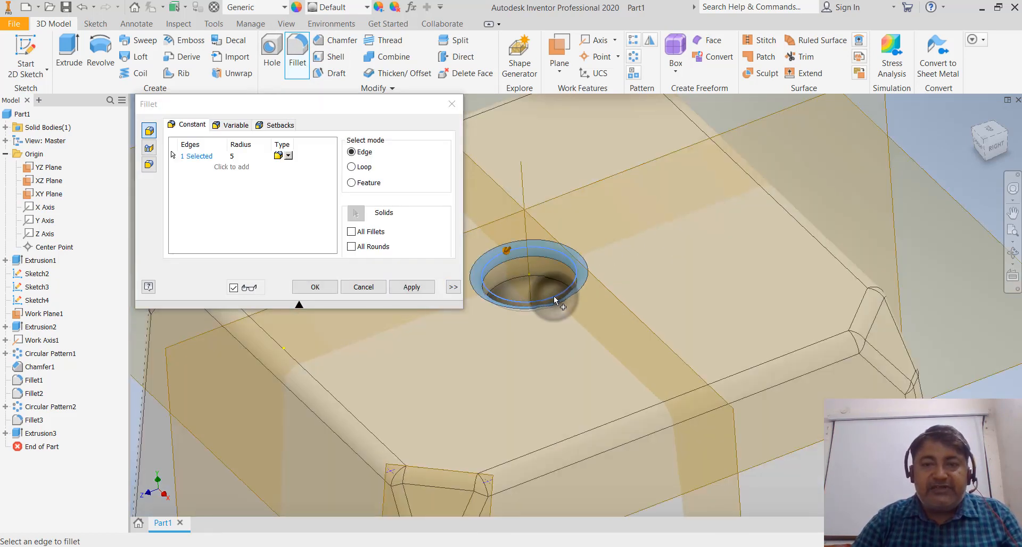
pyautogui.click(315, 287)
pyautogui.scroll(5, 462, 266)
pyautogui.scroll(3, 449, 219)
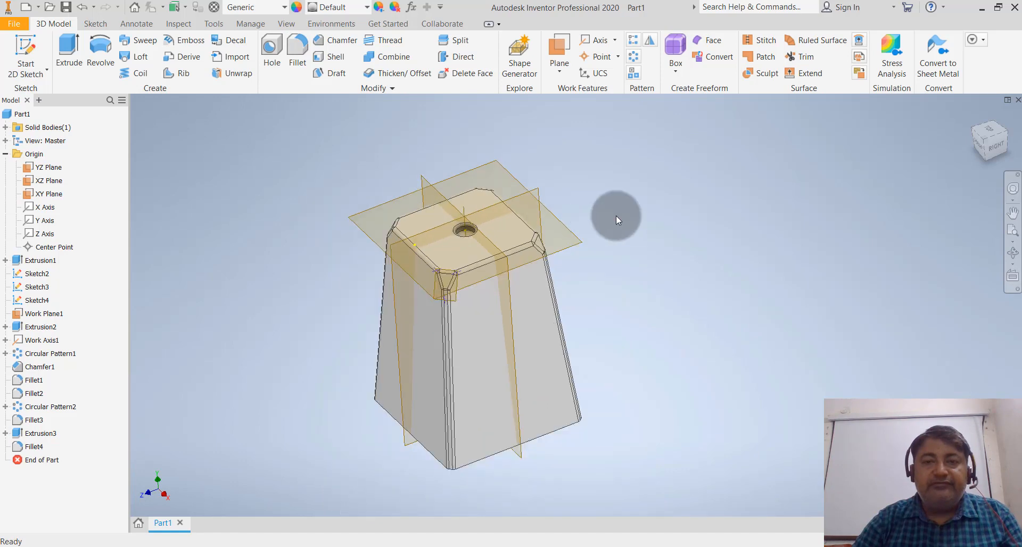
# Step: Shell the tapered body with a 2 mm wall thickness without removing any faces
pyautogui.scroll(-3, 448, 274)
pyautogui.scroll(2, 466, 282)
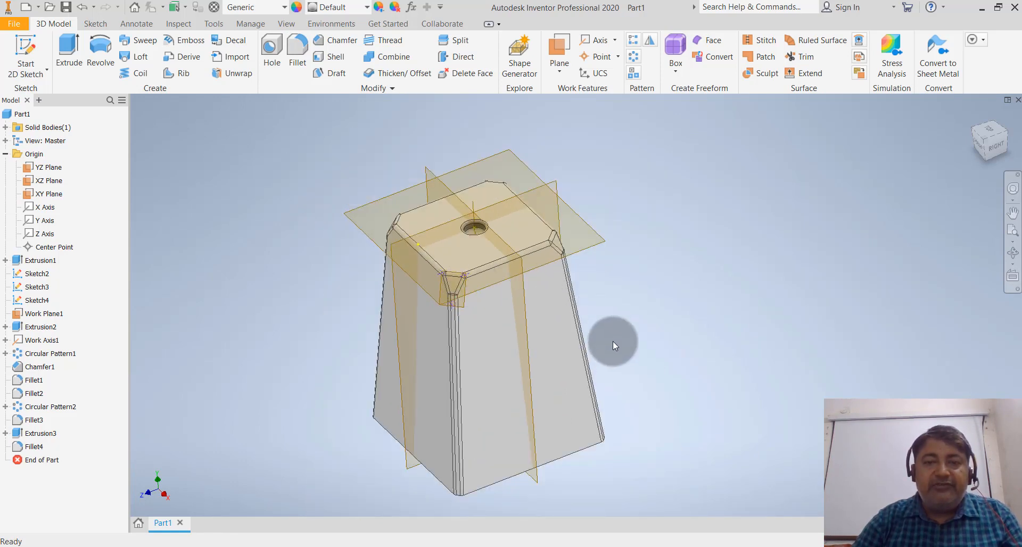
pyautogui.keyDown('shift'); pyautogui.moveTo(632, 350); pyautogui.dragTo(628, 287, button='middle'); pyautogui.keyUp('shift')
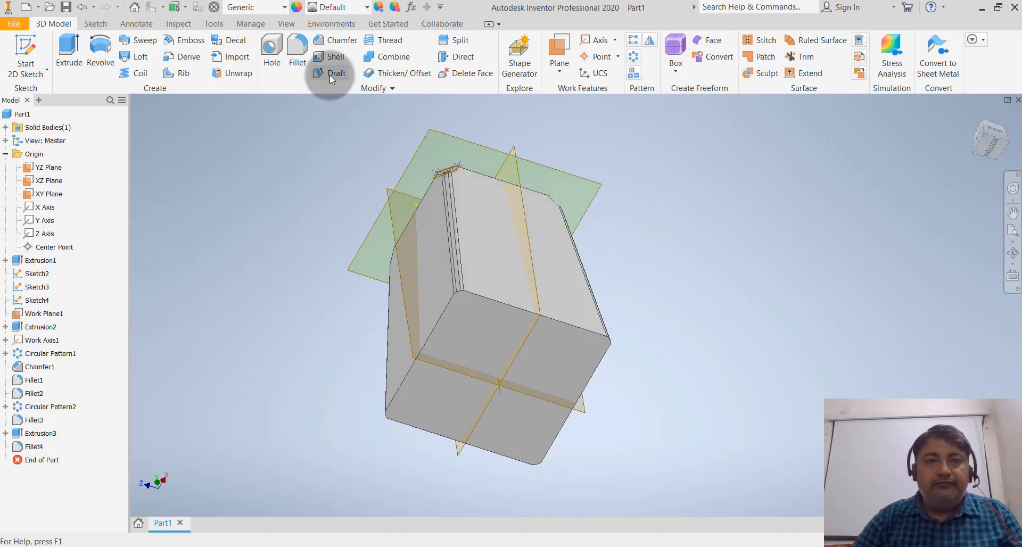
pyautogui.click(333, 59)
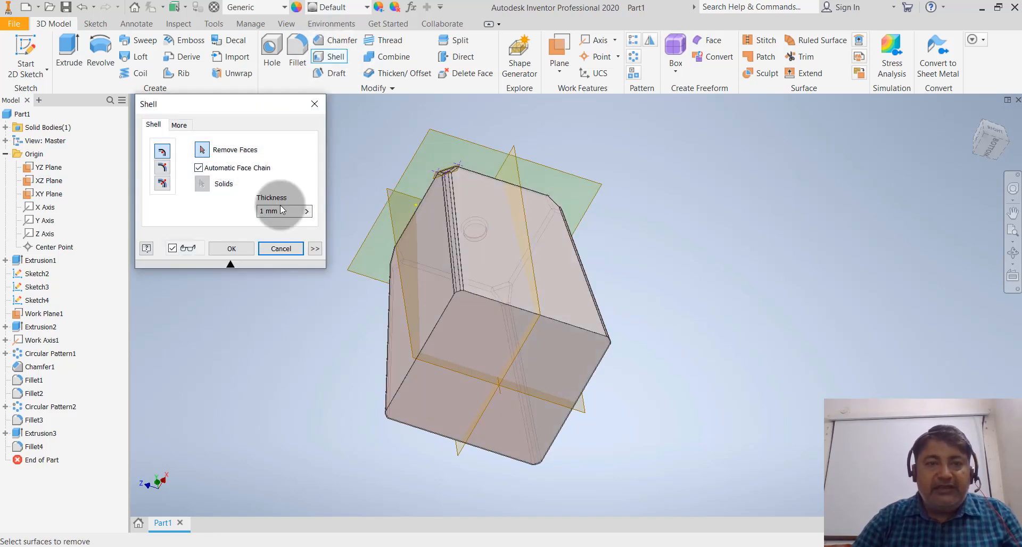
pyautogui.doubleClick(289, 210)
pyautogui.write('2')
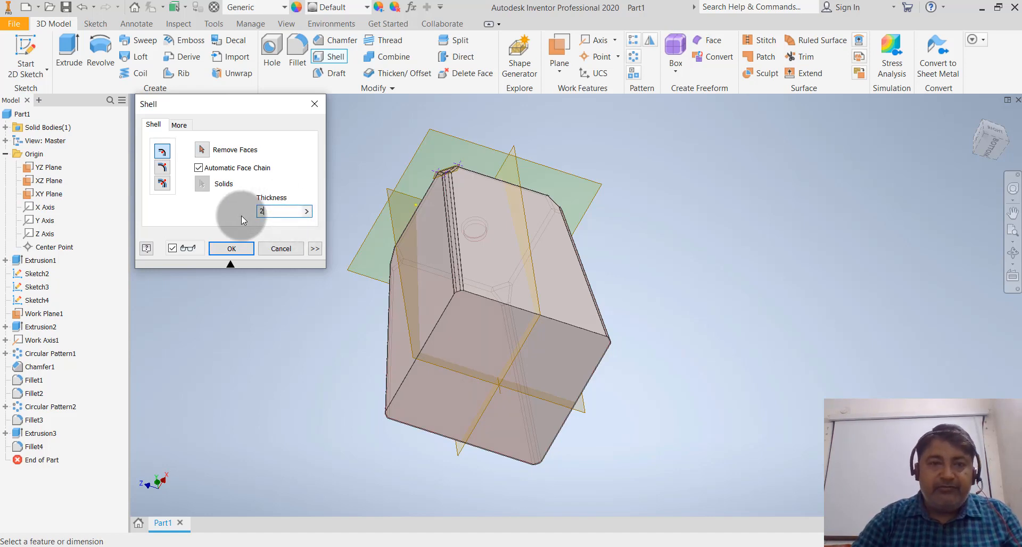
pyautogui.press('Return')
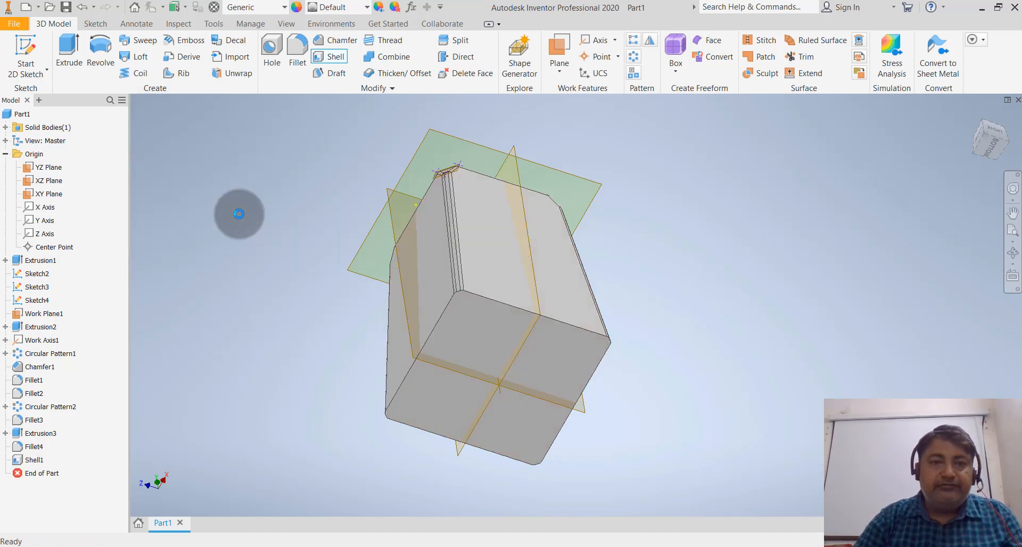
# Step: Try a second 2 mm shell that removes the body's bottom face and the floor of the central hole
pyautogui.click(331, 63)
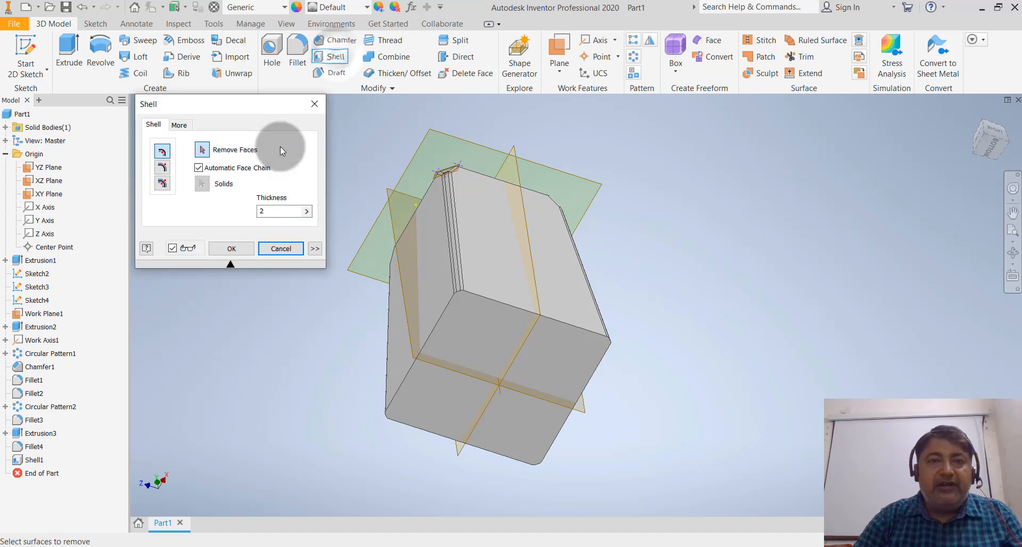
pyautogui.click(277, 211)
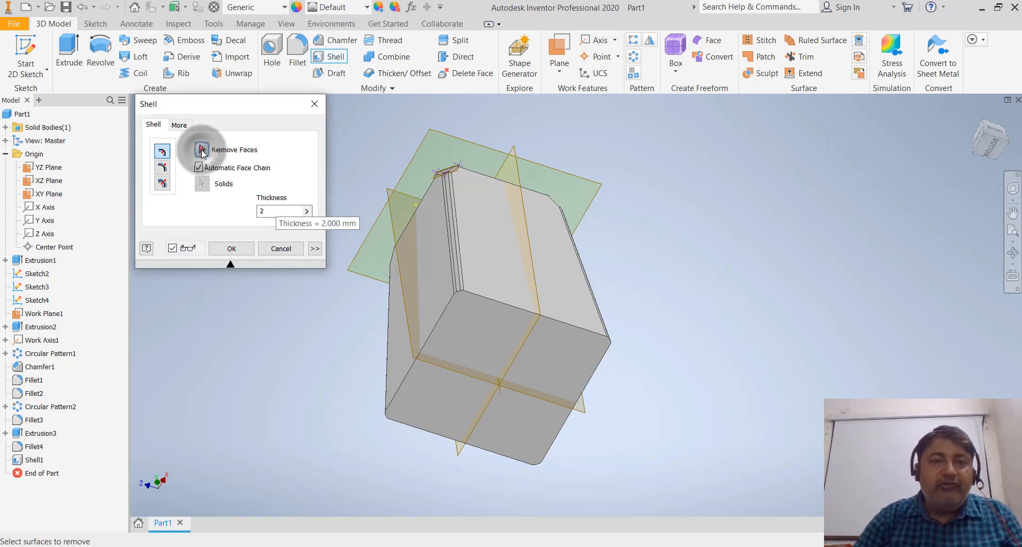
pyautogui.click(459, 317)
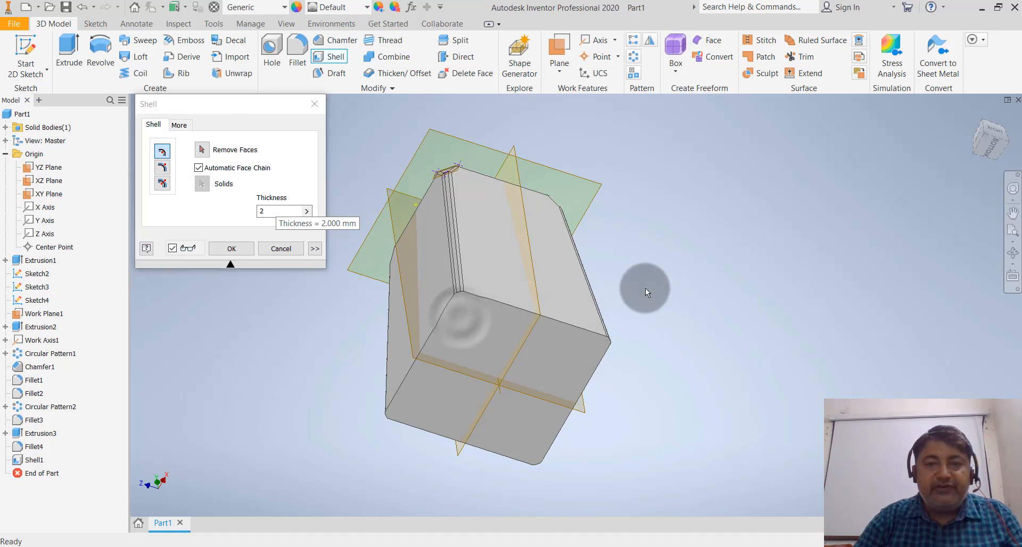
pyautogui.click(202, 149)
pyautogui.click(451, 348)
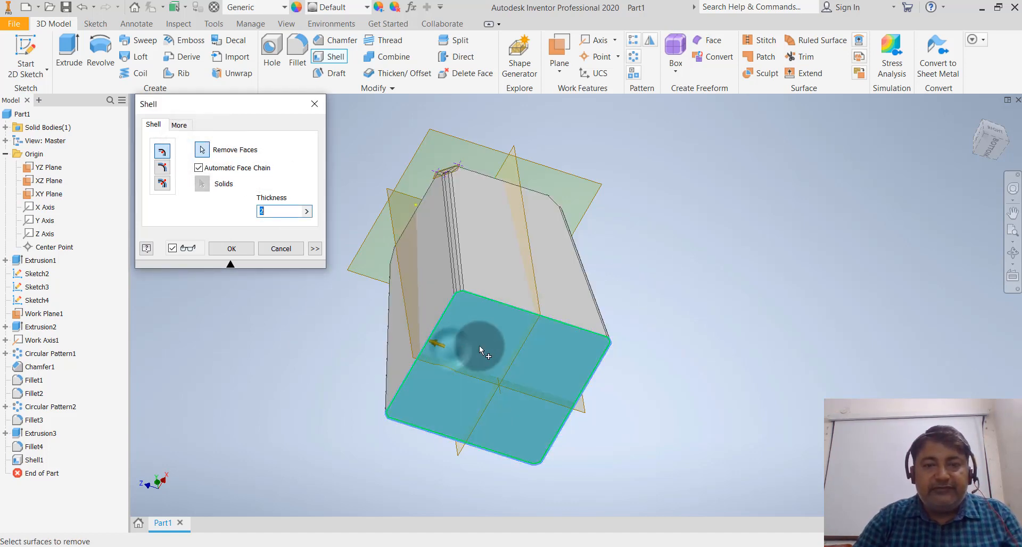
pyautogui.keyDown('shift'); pyautogui.moveTo(636, 263); pyautogui.dragTo(598, 320, button='middle'); pyautogui.keyUp('shift')
pyautogui.scroll(-6, 458, 200)
pyautogui.scroll(4, 458, 201)
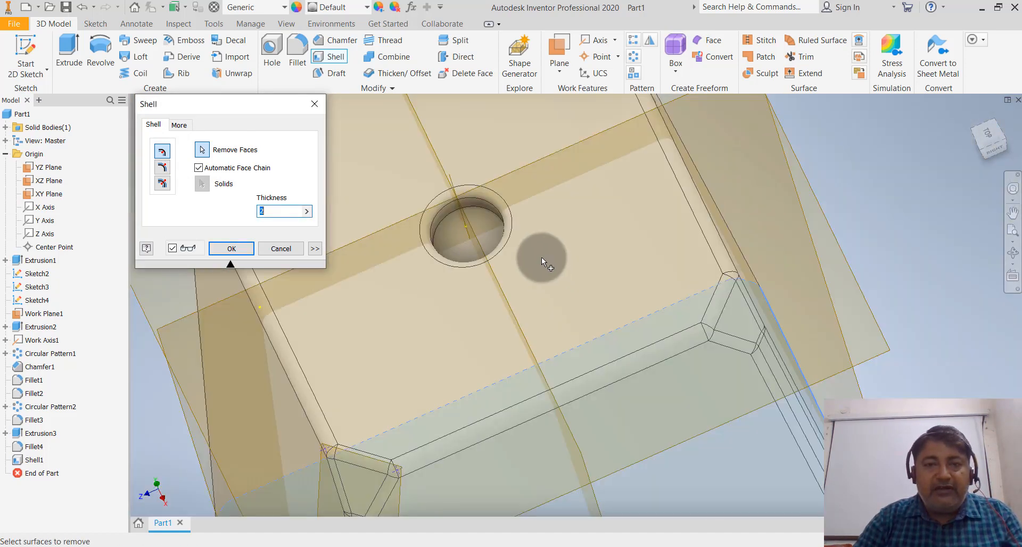
pyautogui.scroll(-5, 445, 197)
pyautogui.scroll(6, 504, 353)
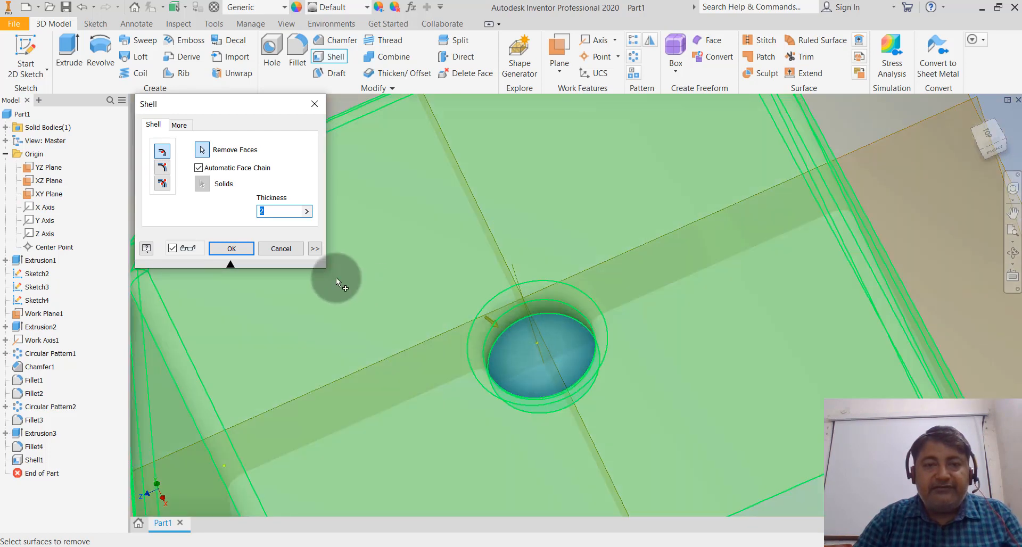
pyautogui.click(232, 249)
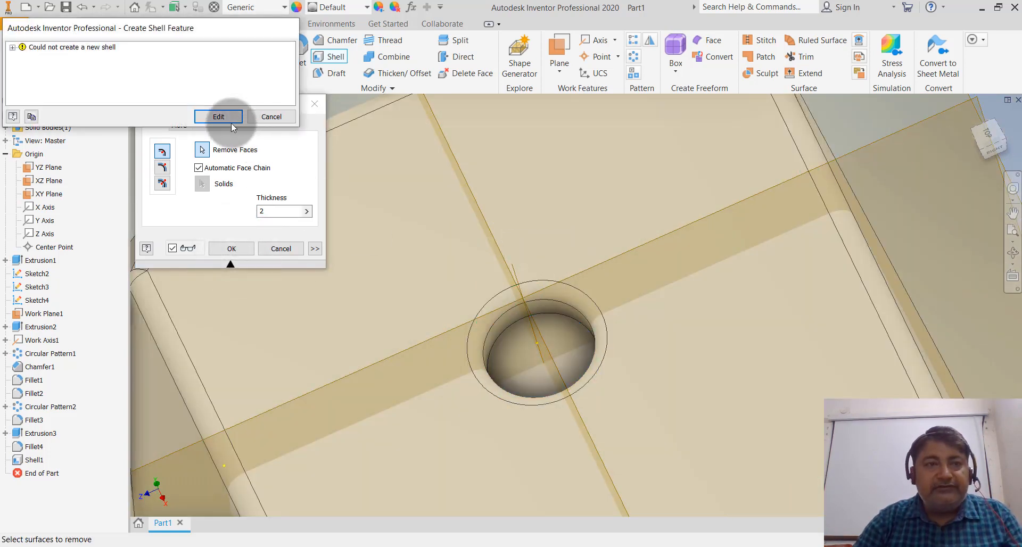
pyautogui.click(260, 118)
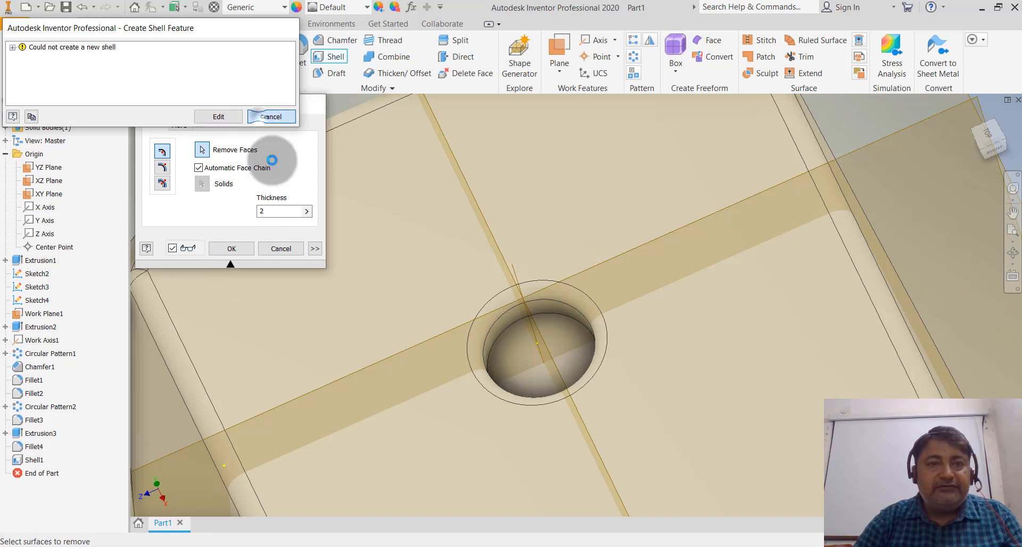
# Step: Delete the existing closed shell feature from the part
pyautogui.scroll(3, 320, 248)
pyautogui.scroll(2, 257, 279)
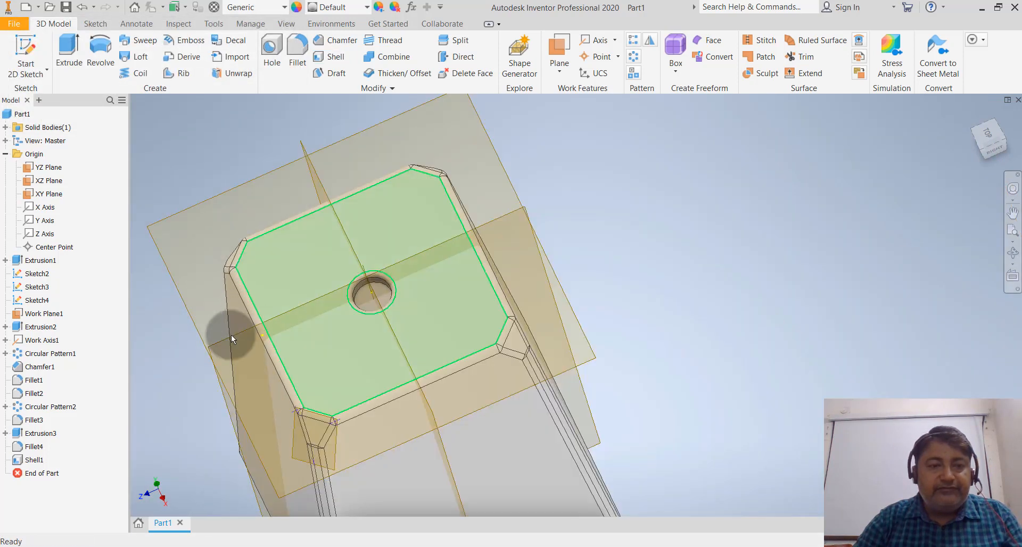
pyautogui.rightClick(44, 459)
pyautogui.click(62, 410)
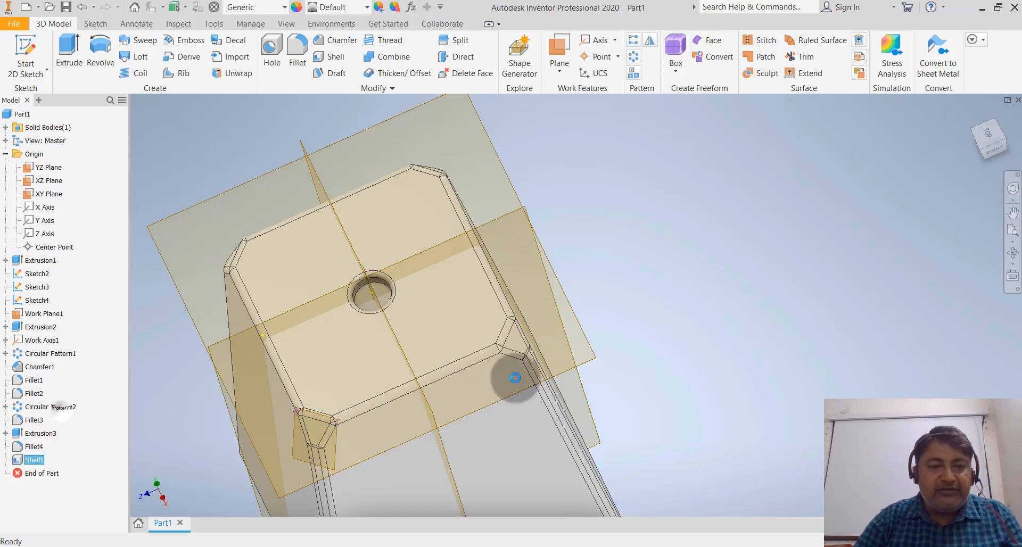
# Step: Start a new shell of the tapered body
pyautogui.scroll(2, 813, 327)
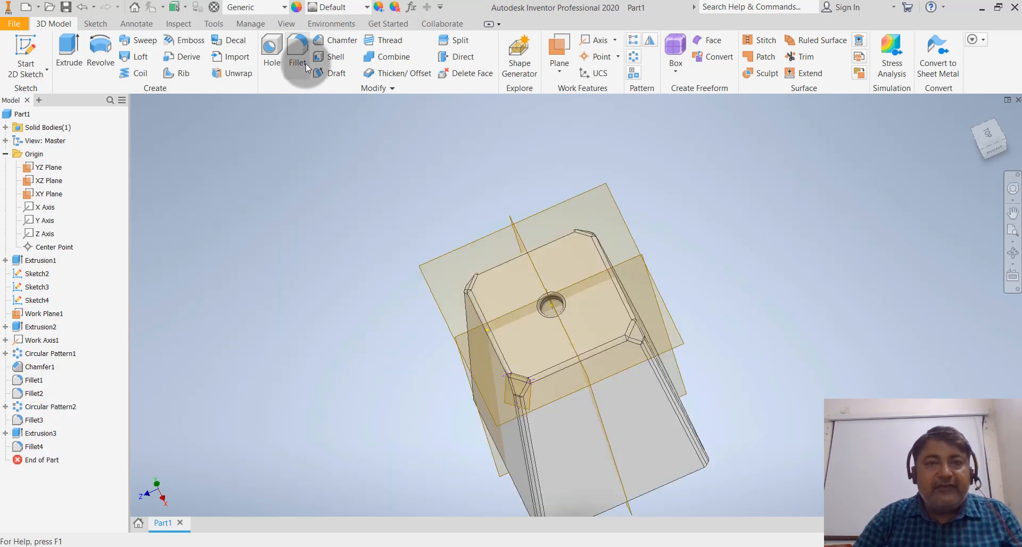
pyautogui.click(336, 58)
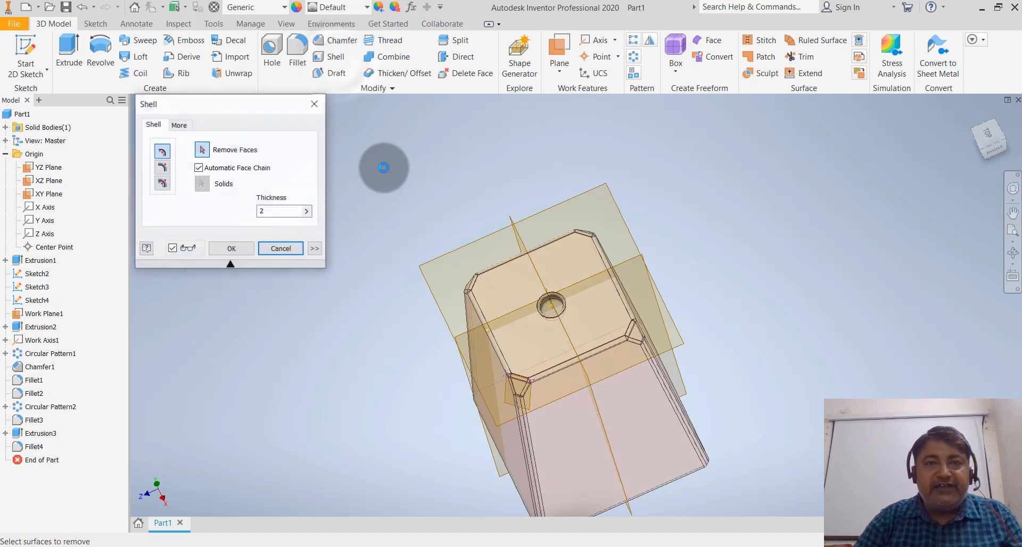
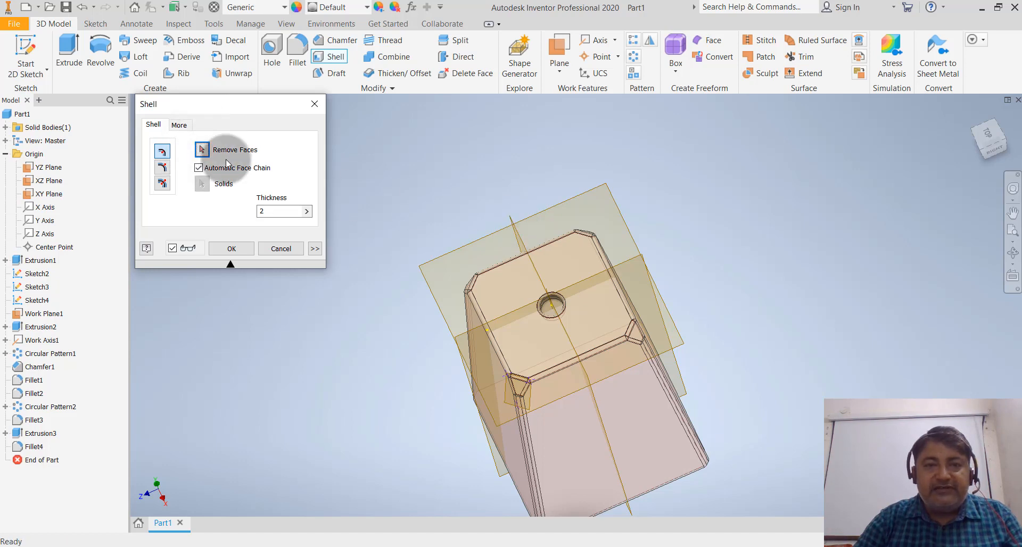
# Step: Shell the tapered body to a 2 mm wall thickness with its large bottom face removed
pyautogui.click(204, 151)
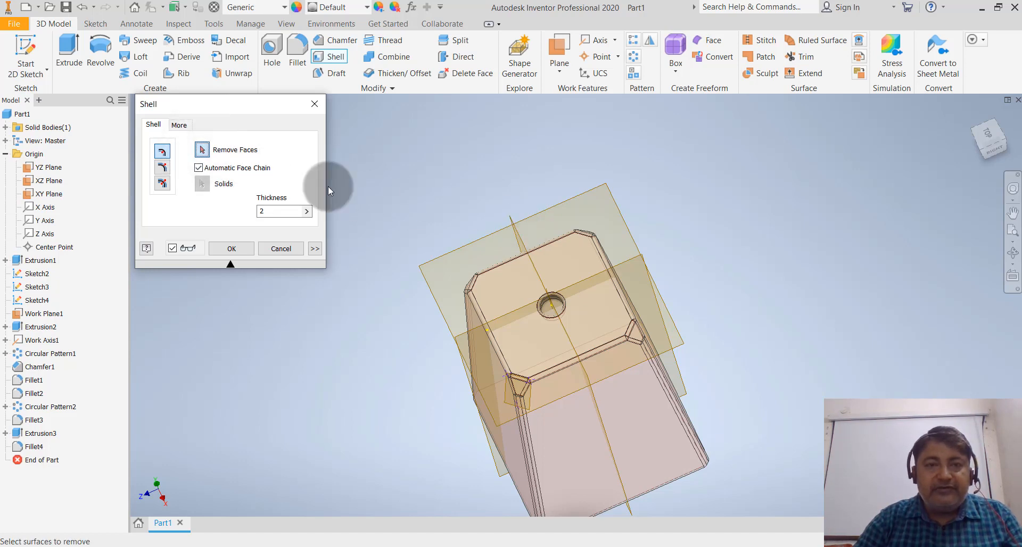
pyautogui.scroll(-5, 553, 306)
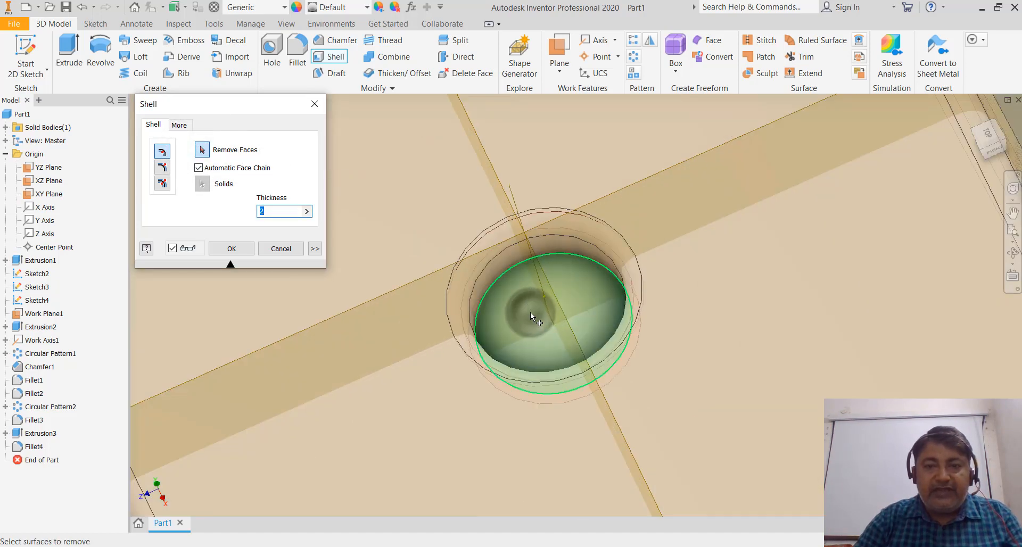
pyautogui.scroll(10, 530, 312)
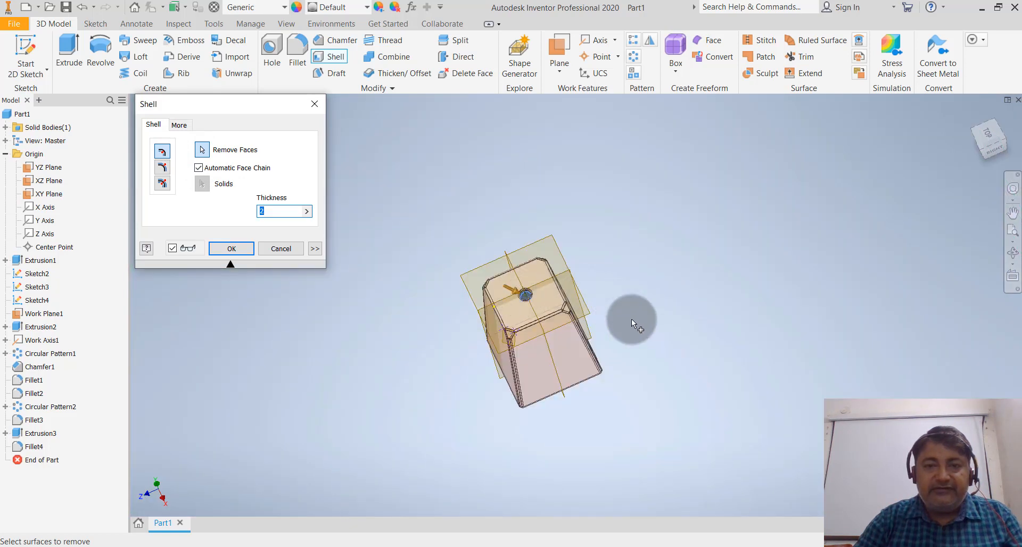
pyautogui.keyDown('shift'); pyautogui.moveTo(632, 322); pyautogui.dragTo(606, 212, button='middle'); pyautogui.keyUp('shift')
pyautogui.click(566, 295)
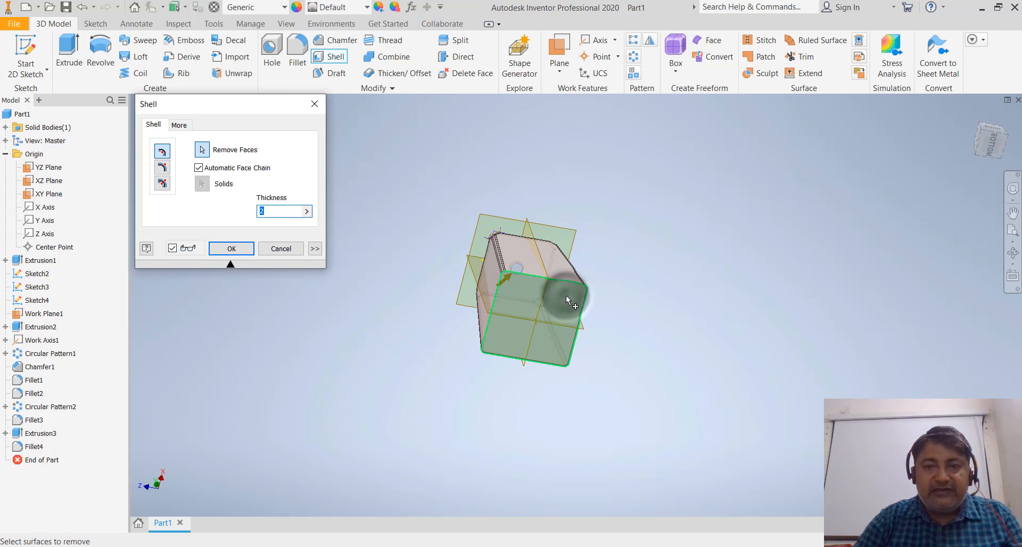
pyautogui.scroll(-4, 566, 296)
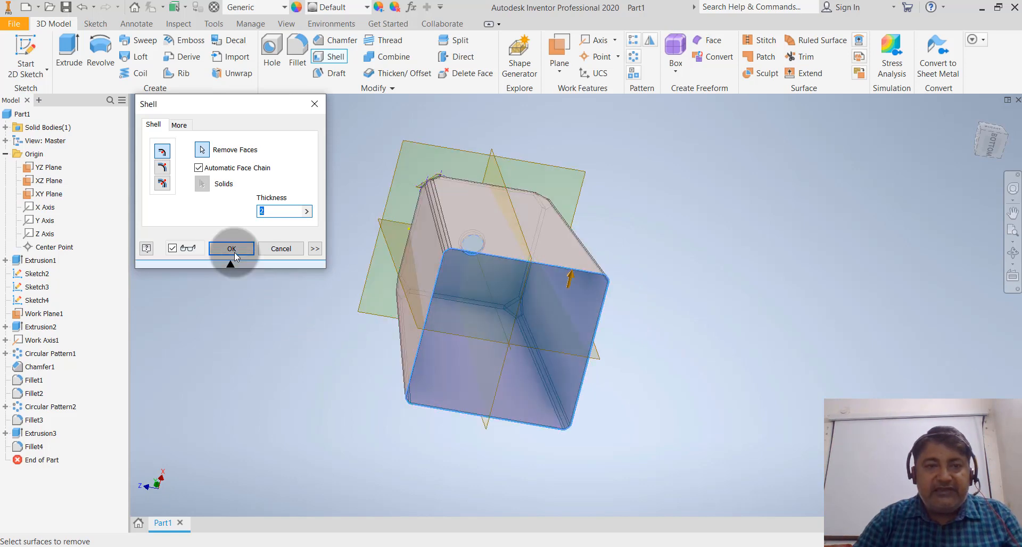
pyautogui.click(232, 248)
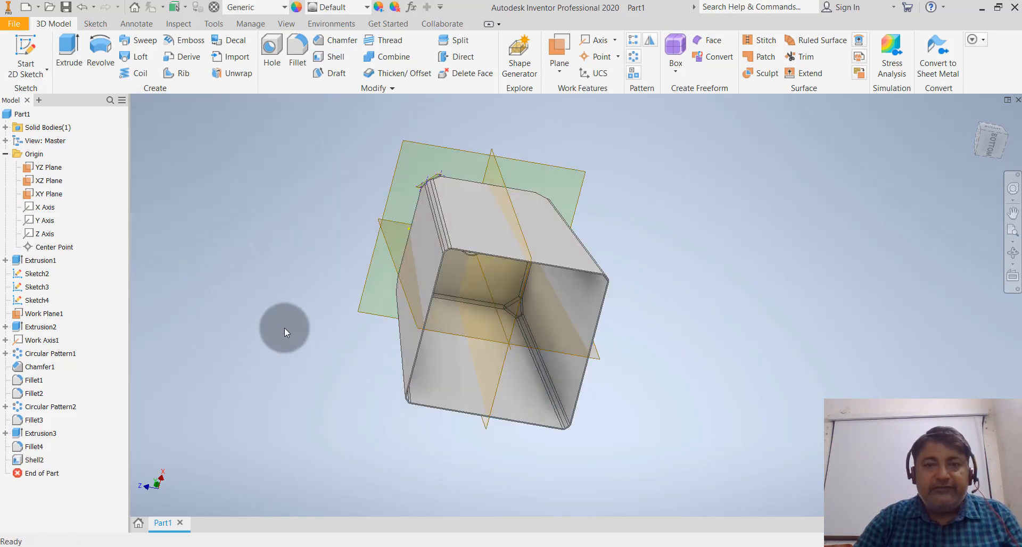
# Step: Create a new 2D sketch on the XY plane of the shelled body
pyautogui.keyDown('shift'); pyautogui.moveTo(308, 280); pyautogui.dragTo(336, 347, button='middle'); pyautogui.keyUp('shift')
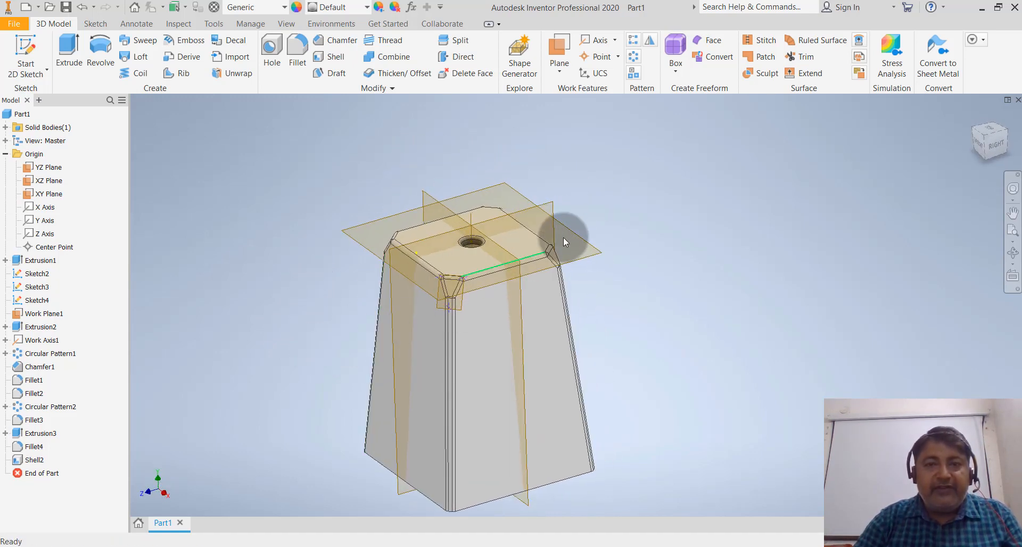
pyautogui.scroll(3, 563, 238)
pyautogui.keyDown('shift'); pyautogui.moveTo(600, 255); pyautogui.dragTo(631, 251, button='middle'); pyautogui.keyUp('shift')
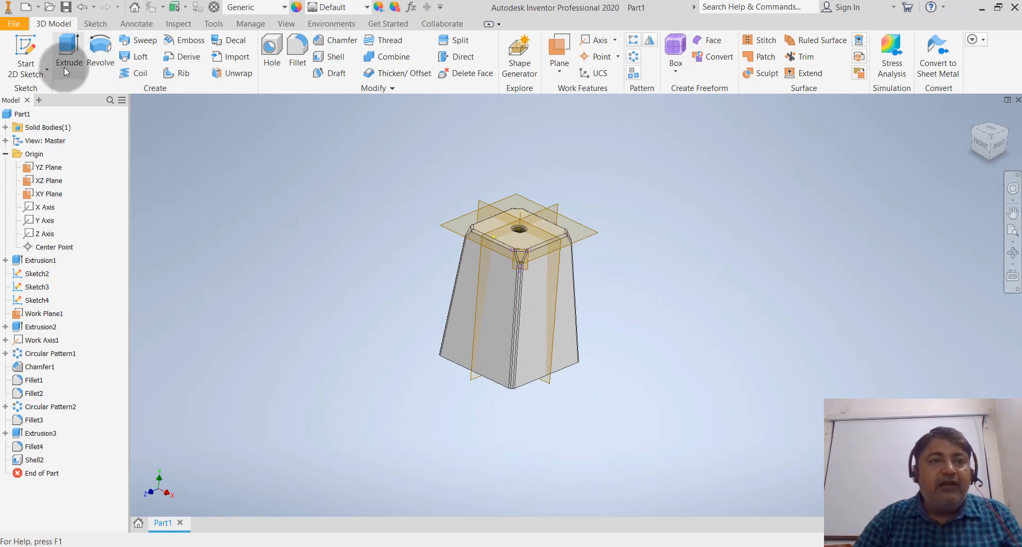
pyautogui.click(46, 69)
pyautogui.click(39, 97)
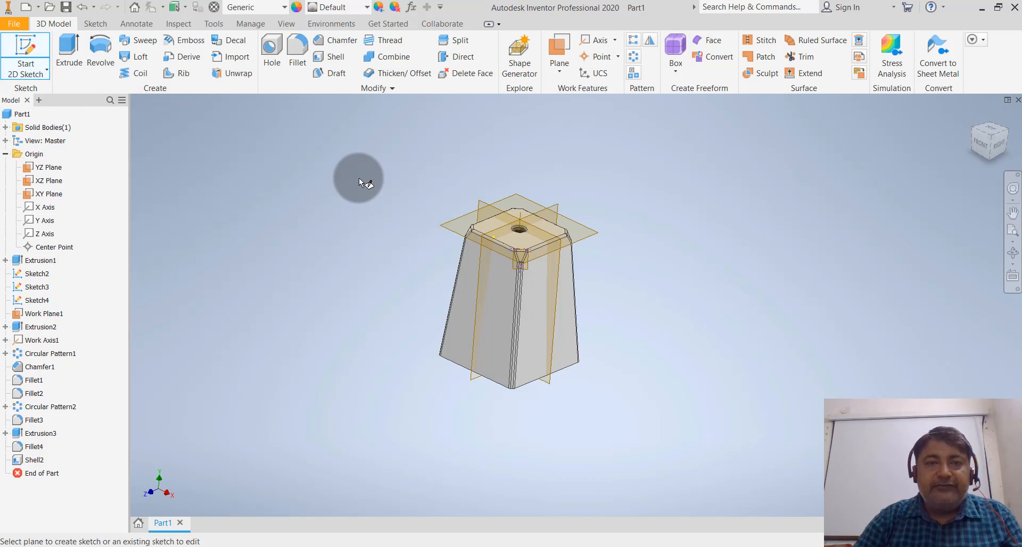
pyautogui.click(484, 202)
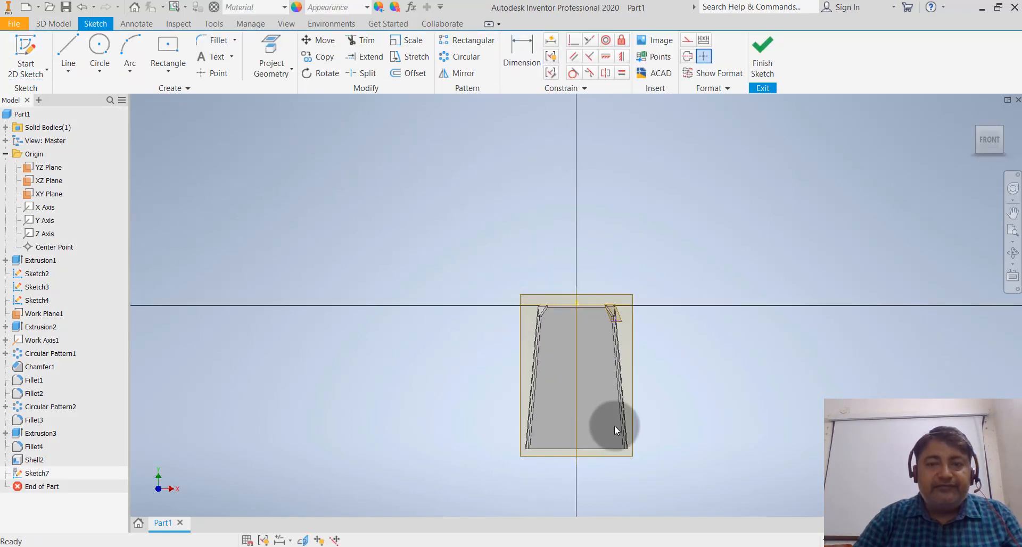
# Step: Project the horizontal reference line along the top of the body into the sketch
pyautogui.scroll(-6, 614, 426)
pyautogui.scroll(5, 577, 325)
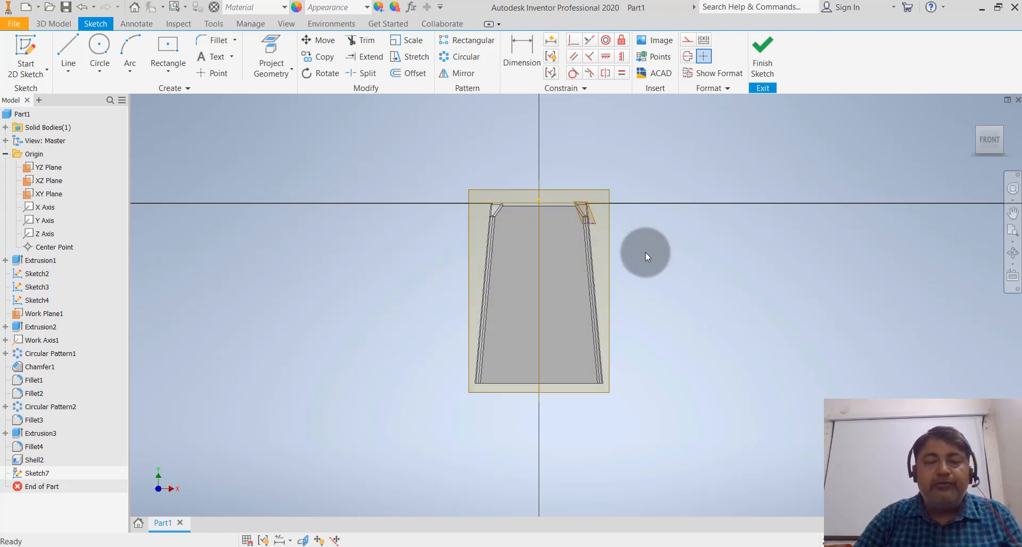
pyautogui.scroll(-3, 646, 252)
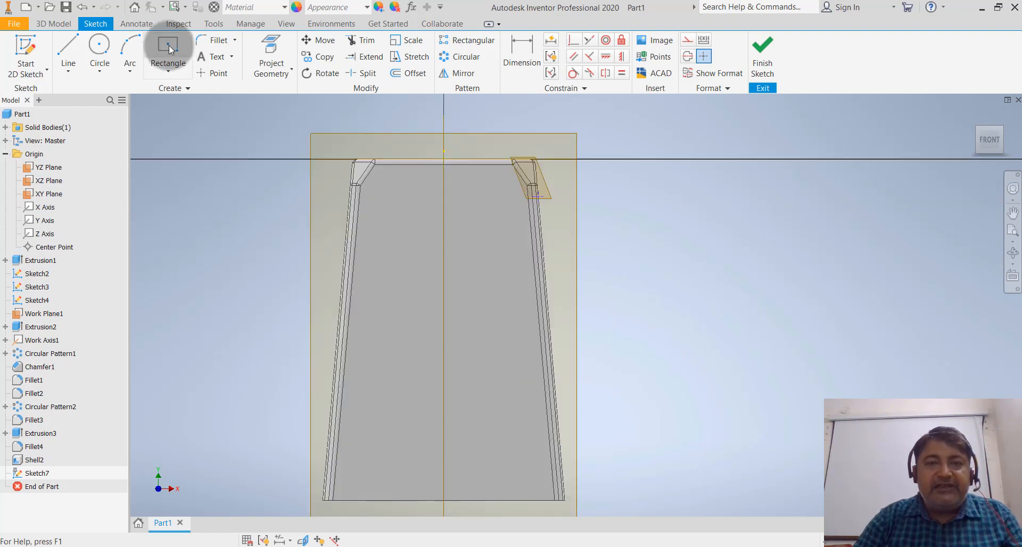
pyautogui.scroll(3, 507, 110)
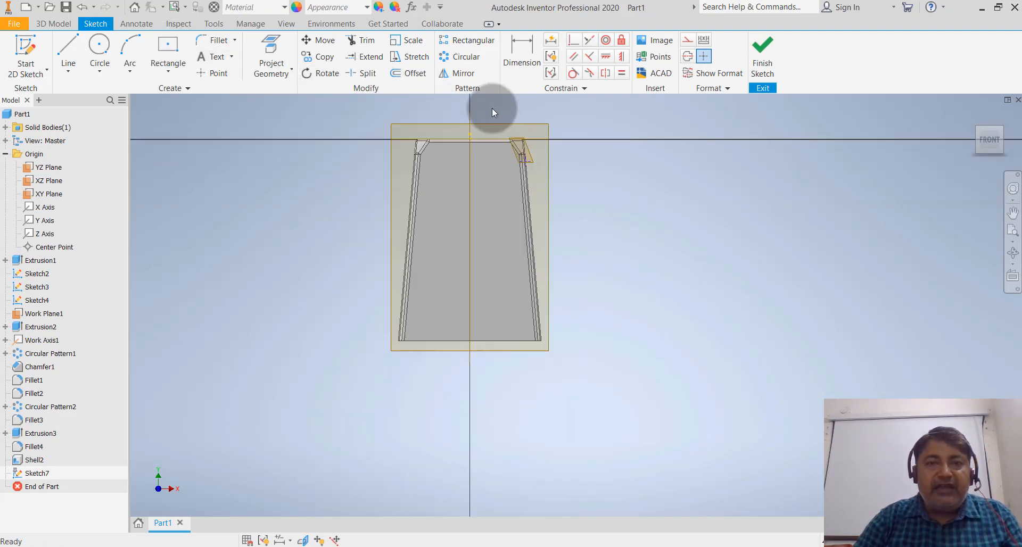
pyautogui.scroll(-4, 492, 108)
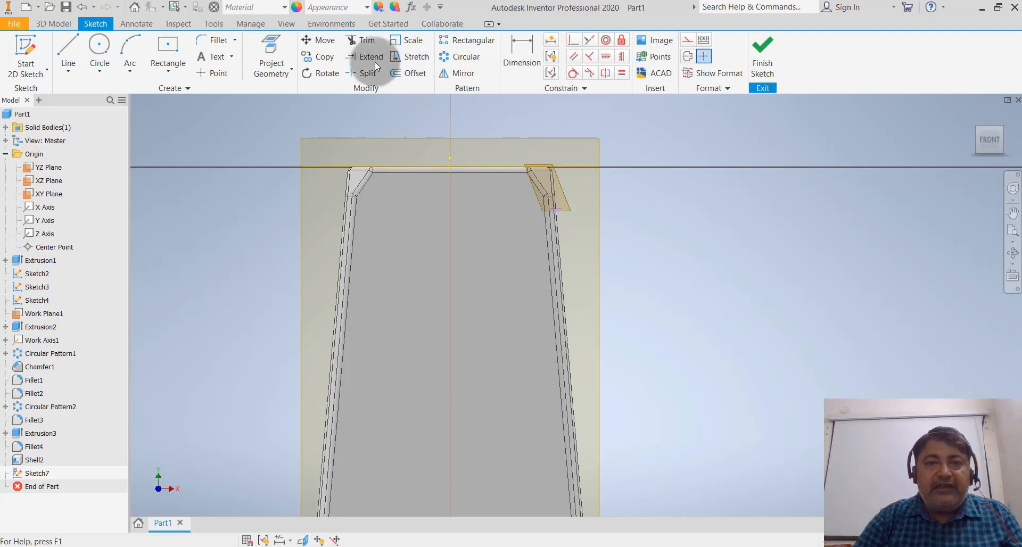
pyautogui.click(265, 72)
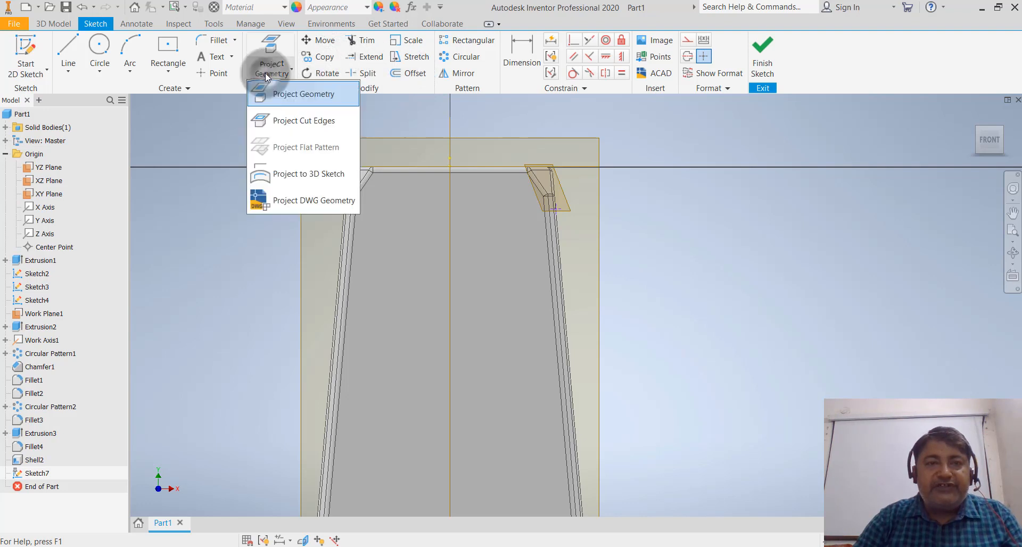
pyautogui.click(270, 91)
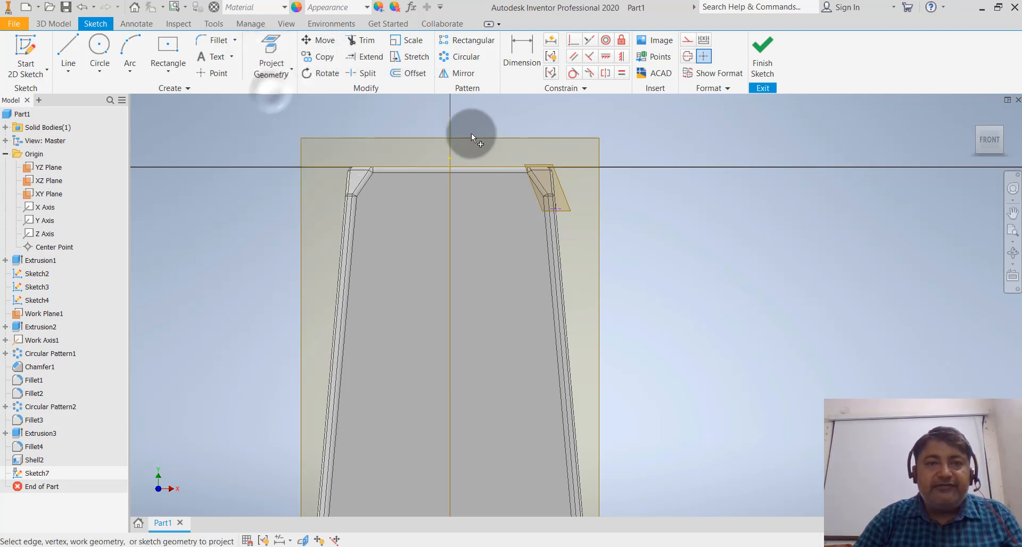
pyautogui.click(415, 166)
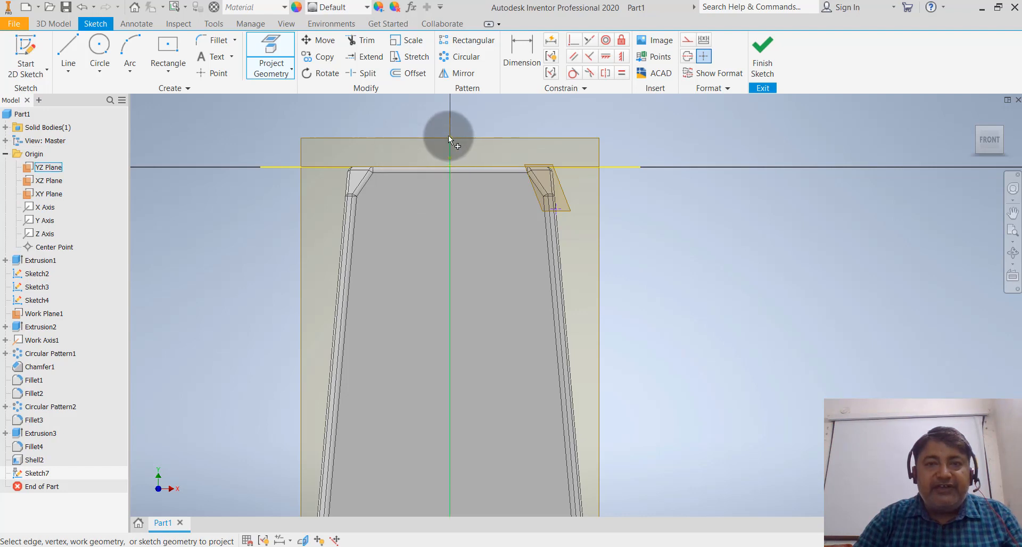
# Step: Offset the projected top line downward by about 65 mm
pyautogui.scroll(3, 335, 245)
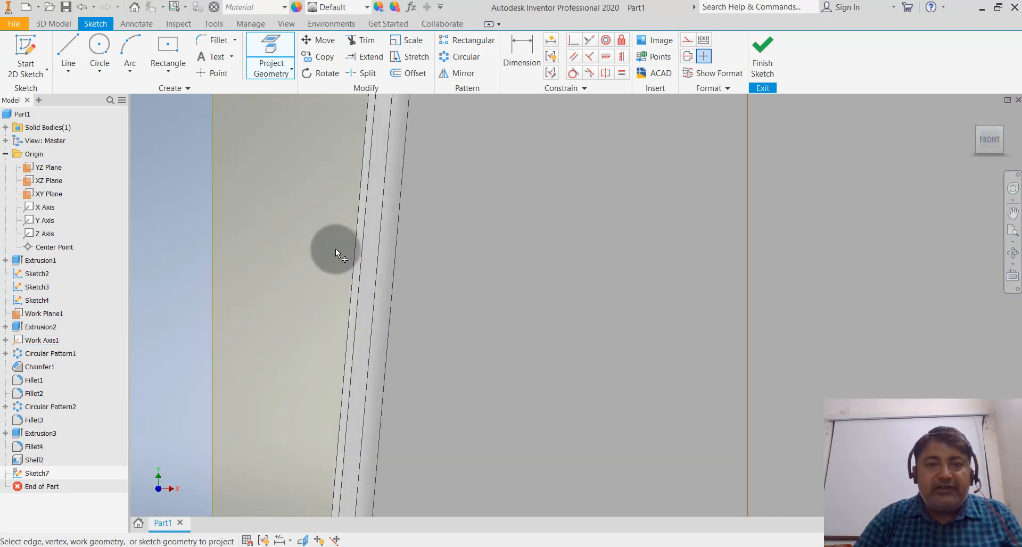
pyautogui.scroll(-3, 330, 232)
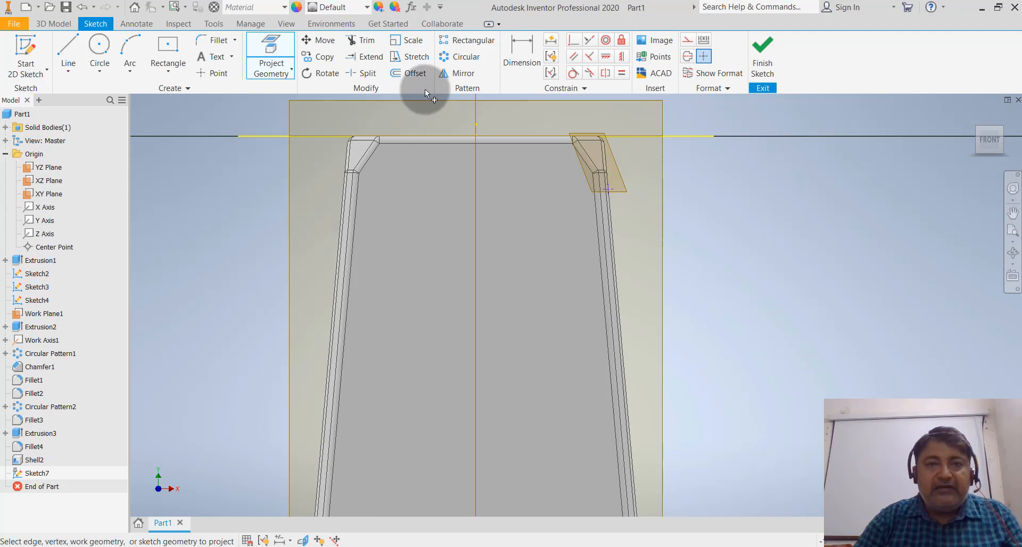
pyautogui.click(420, 73)
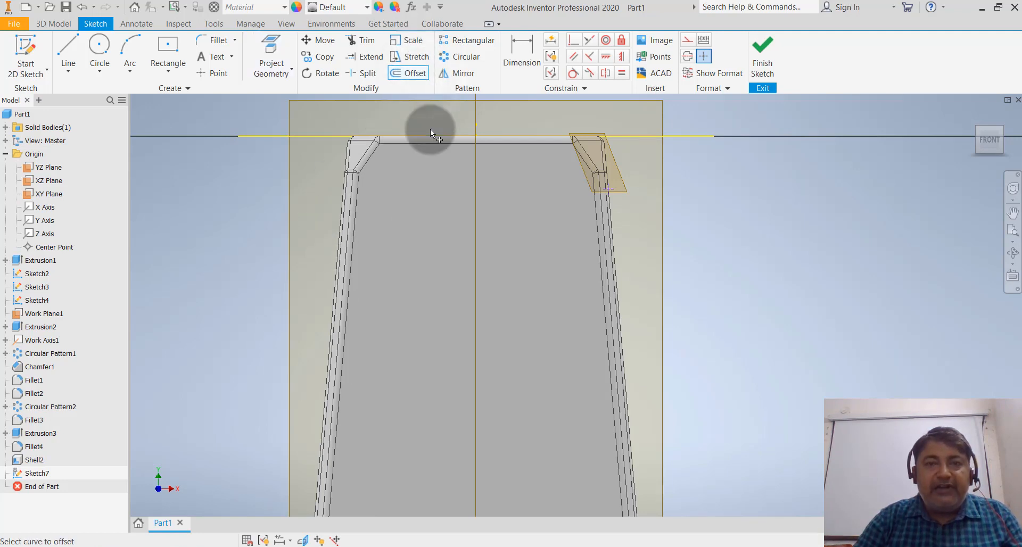
pyautogui.moveTo(431, 136); pyautogui.dragTo(418, 204)
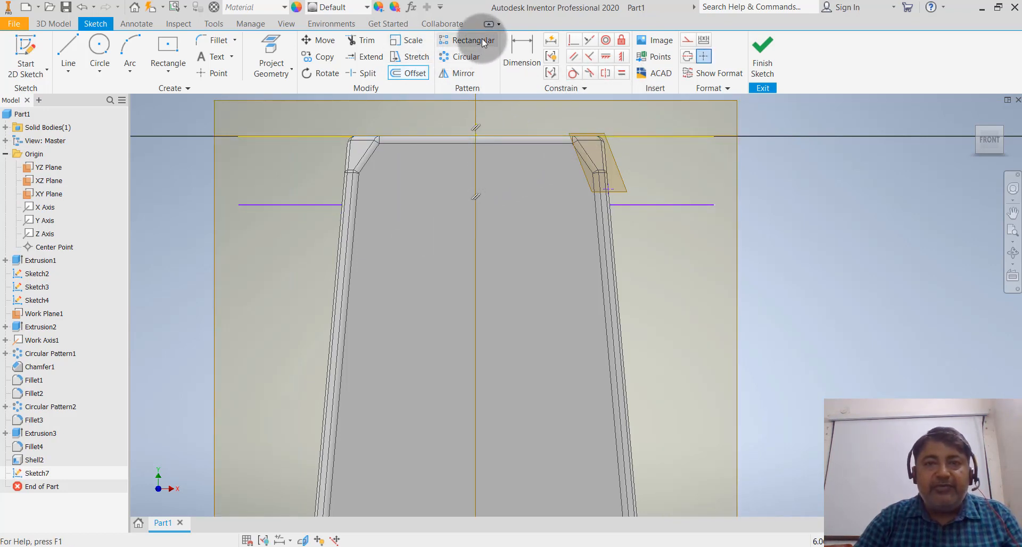
# Step: Change the model's visual style to Wireframe so the sketch lines inside the body can be seen
pyautogui.click(521, 52)
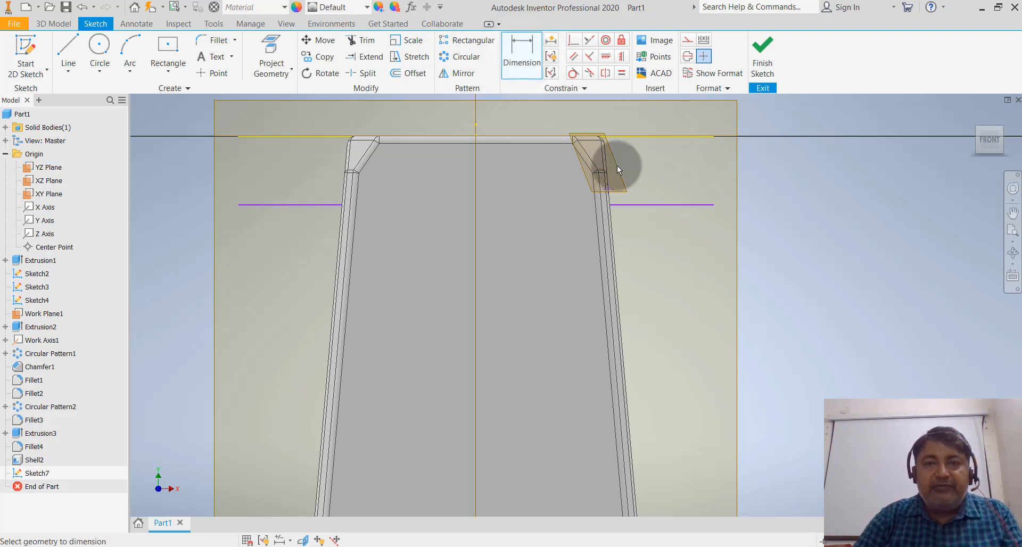
pyautogui.press('Escape')
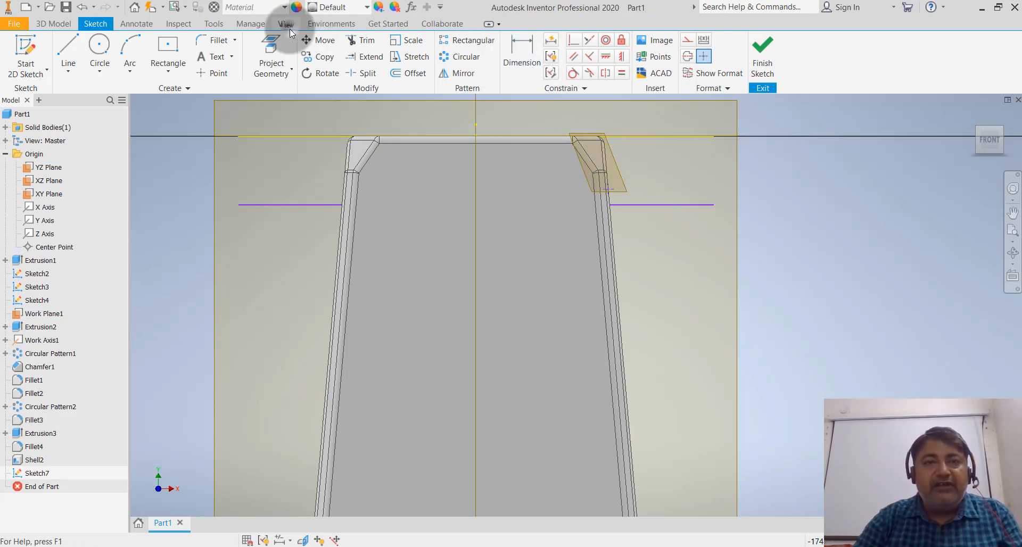
pyautogui.click(289, 26)
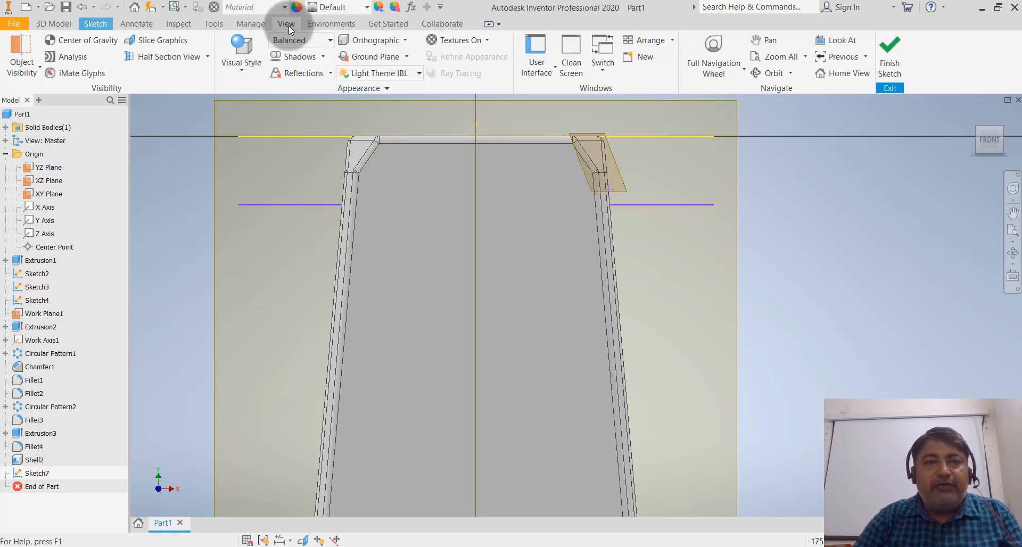
pyautogui.click(238, 68)
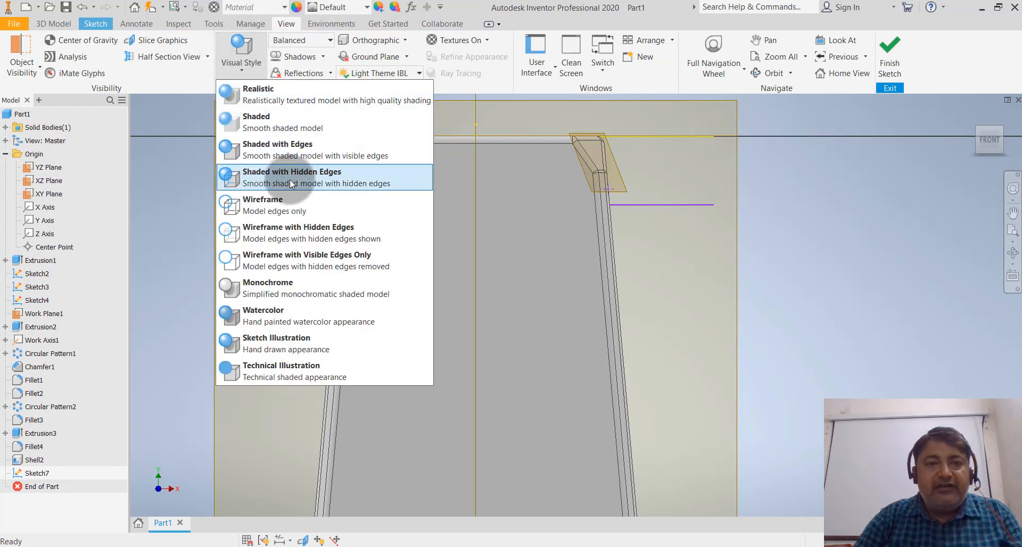
pyautogui.click(290, 206)
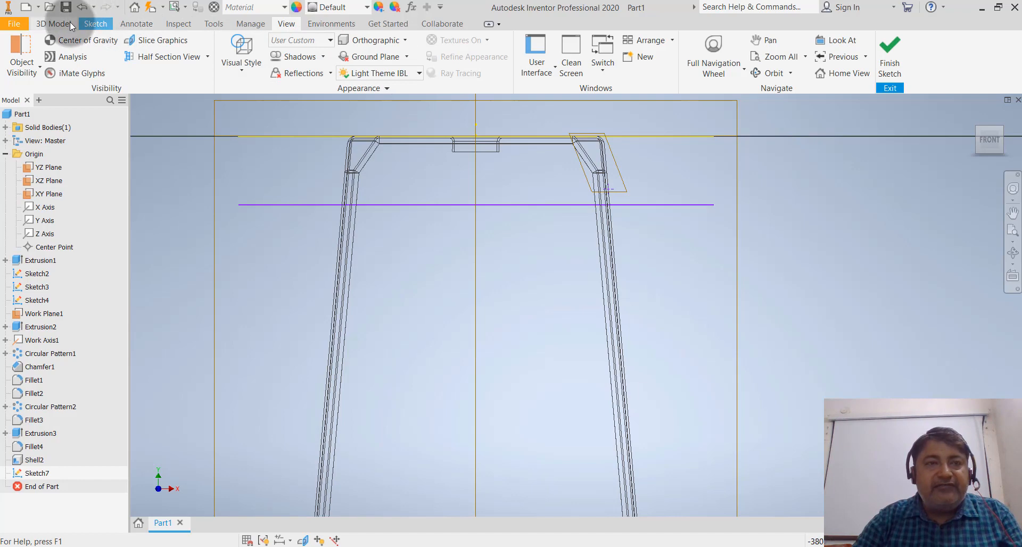
# Step: Dimension the distance between the projected top line and the offset line and set it to 55 mm
pyautogui.click(95, 24)
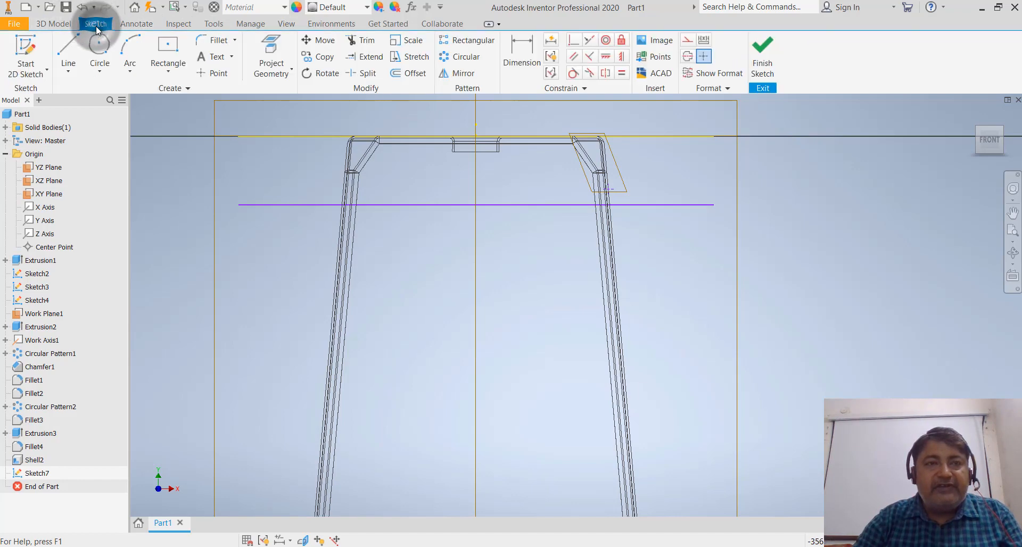
pyautogui.click(509, 59)
pyautogui.click(637, 138)
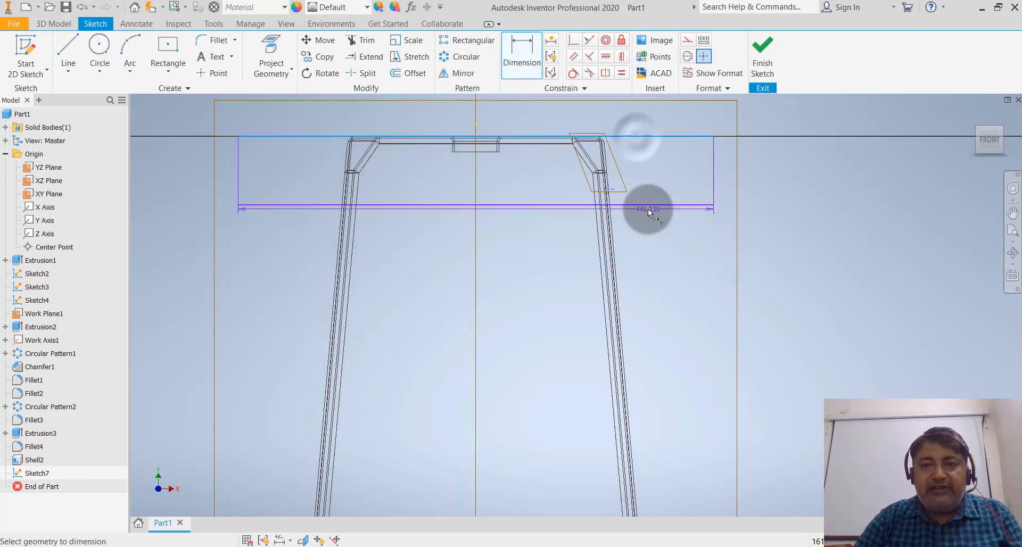
pyautogui.click(648, 208)
pyautogui.click(652, 174)
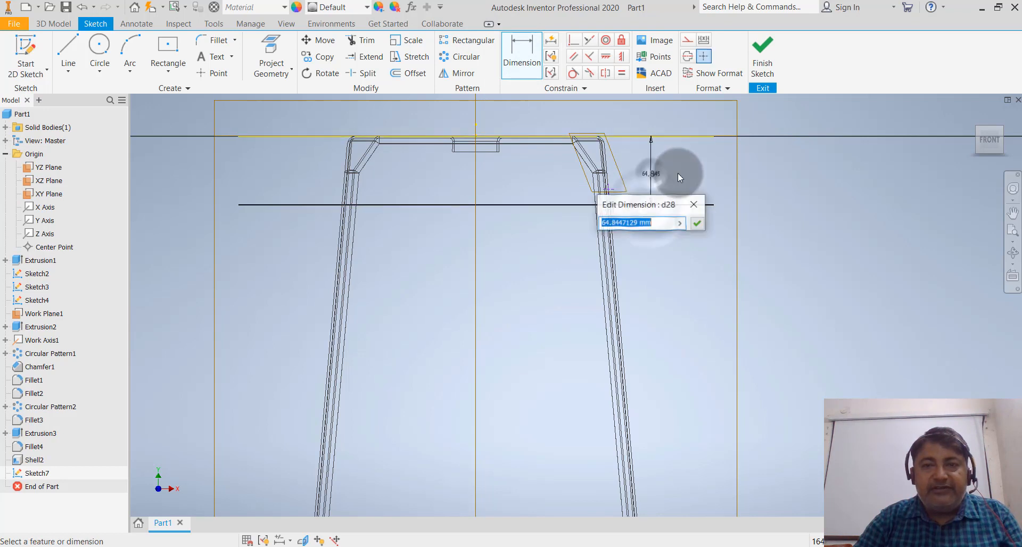
pyautogui.write('55')
pyautogui.press('Return')
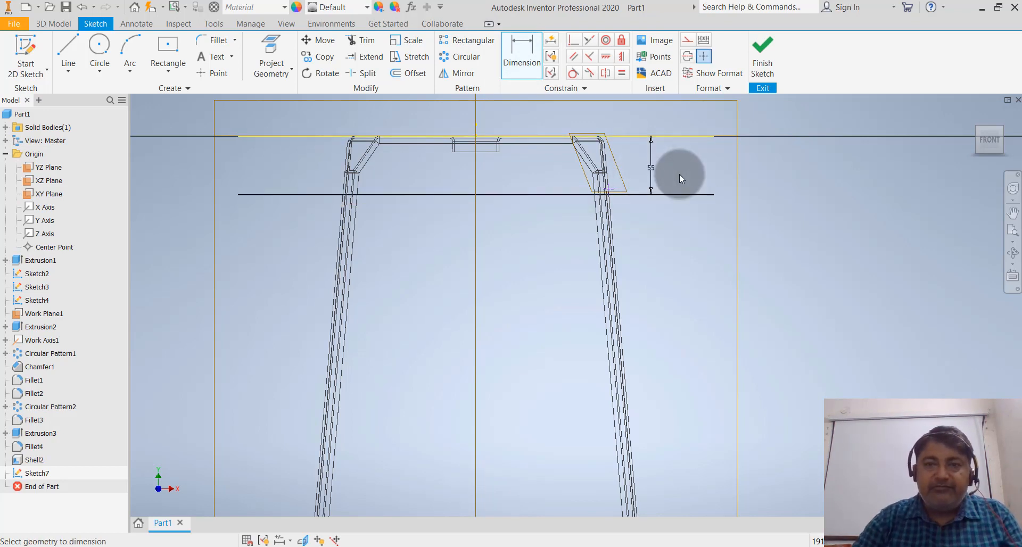
pyautogui.press('Escape')
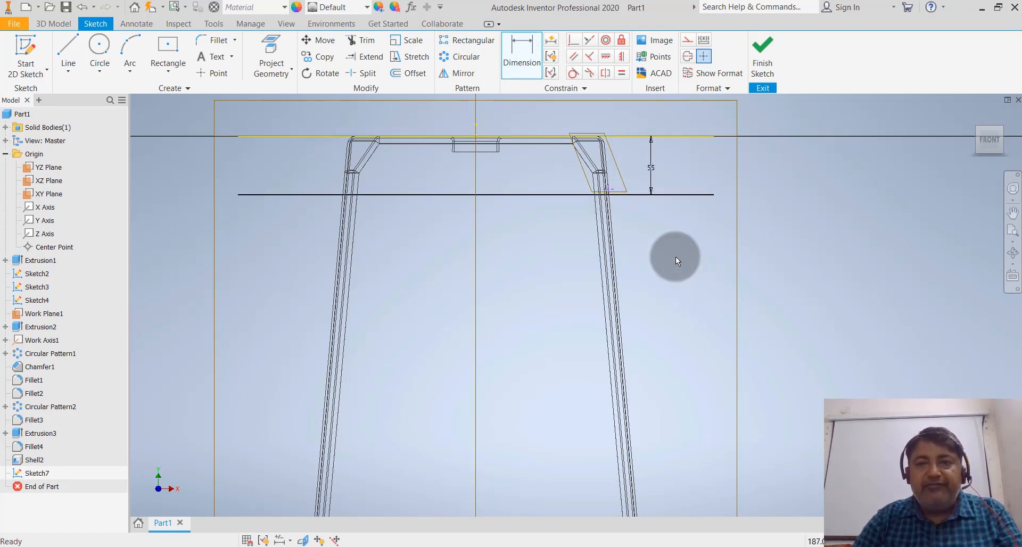
# Step: Delete the projected top line from the sketch, keeping the offset line below it
pyautogui.click(671, 135)
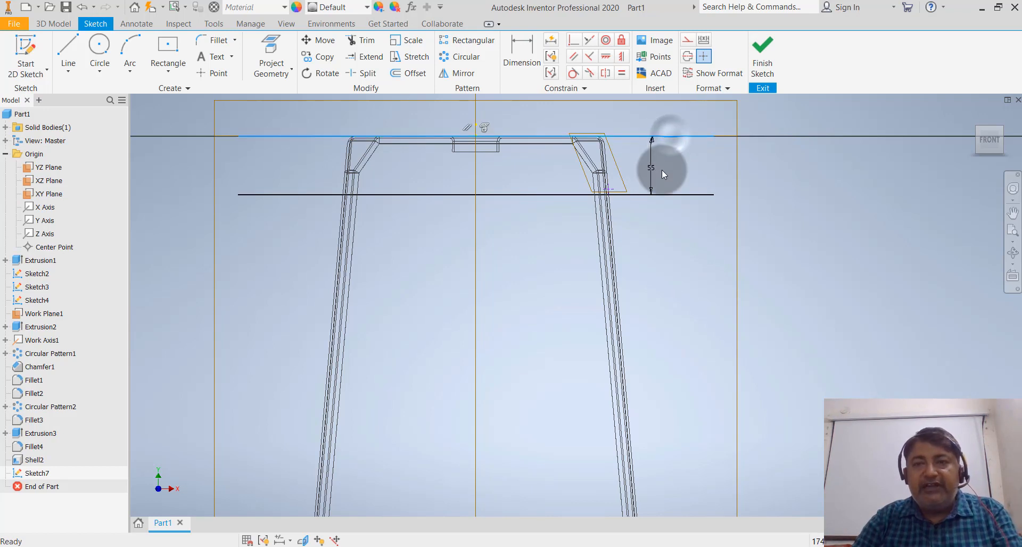
pyautogui.press('Delete')
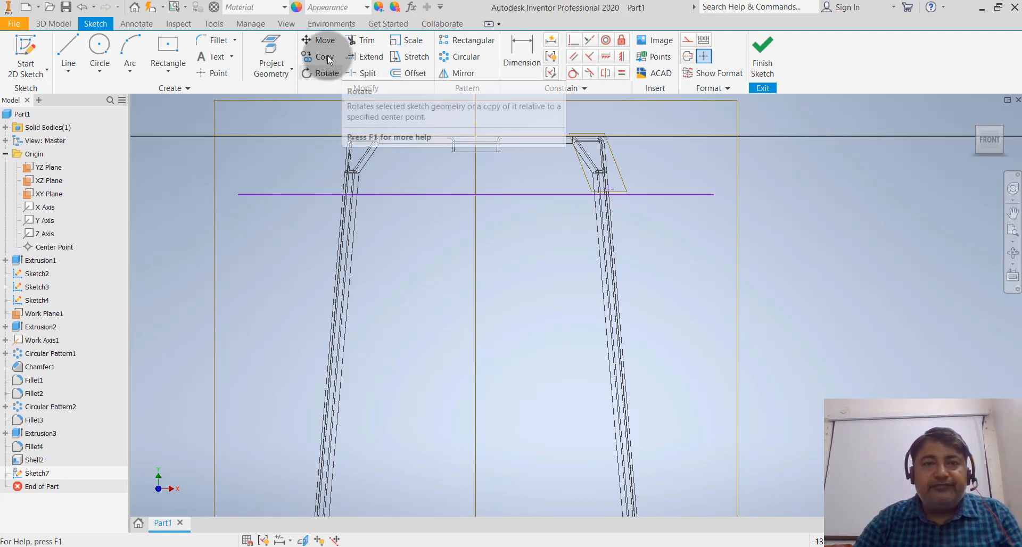
# Step: Project the outer slanted edge of the left leg into the sketch
pyautogui.click(283, 66)
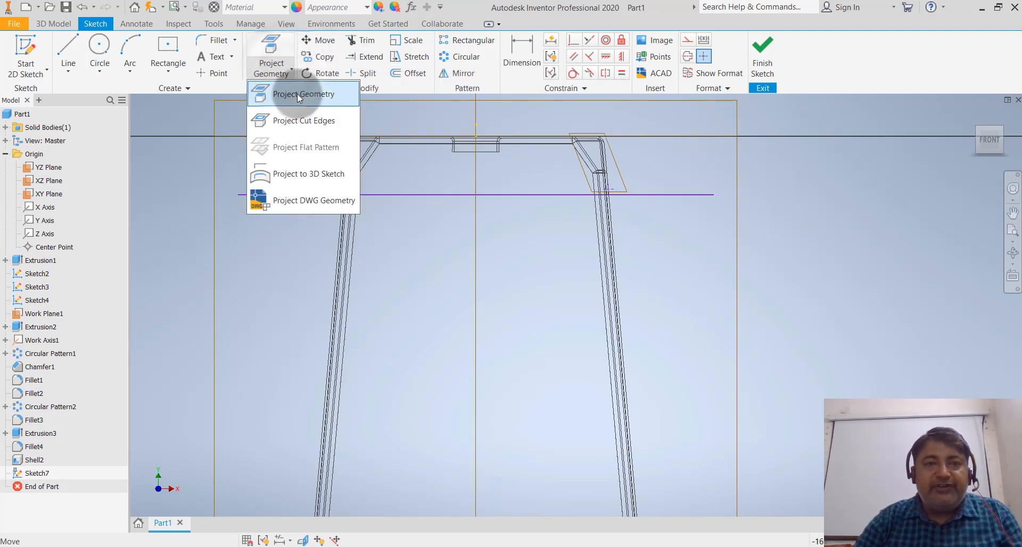
pyautogui.click(286, 91)
pyautogui.scroll(5, 331, 246)
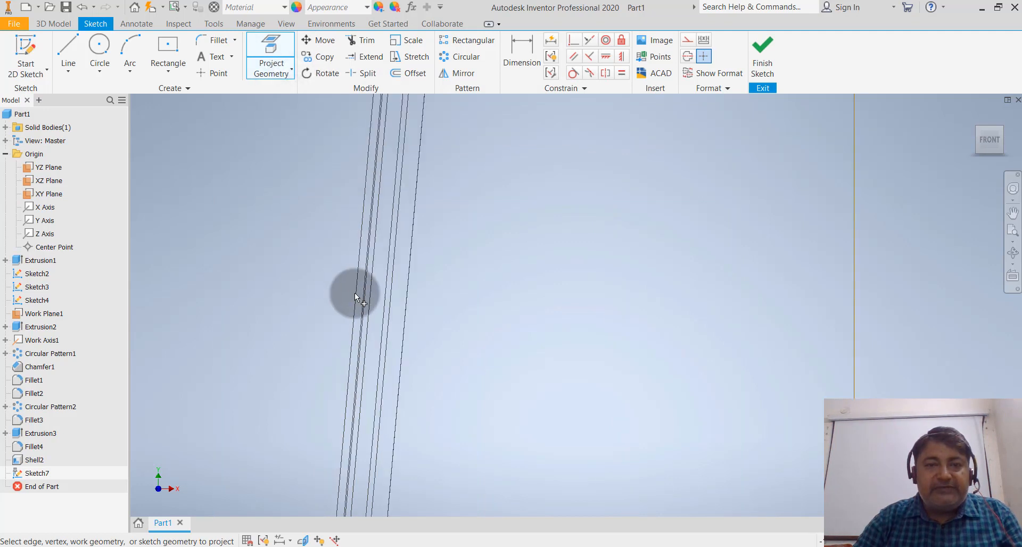
pyautogui.click(356, 278)
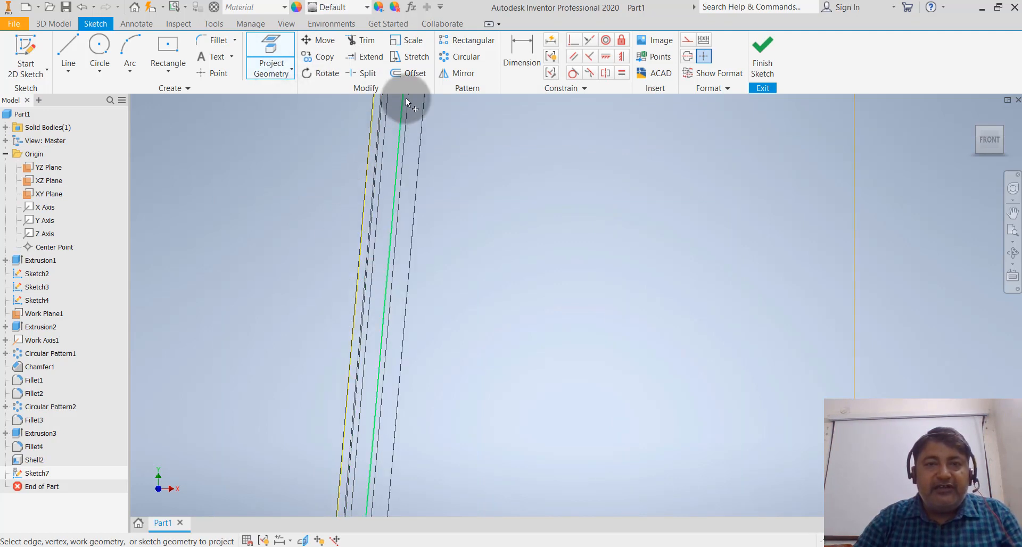
# Step: Offset the projected left leg edge inward by 45 mm
pyautogui.click(404, 75)
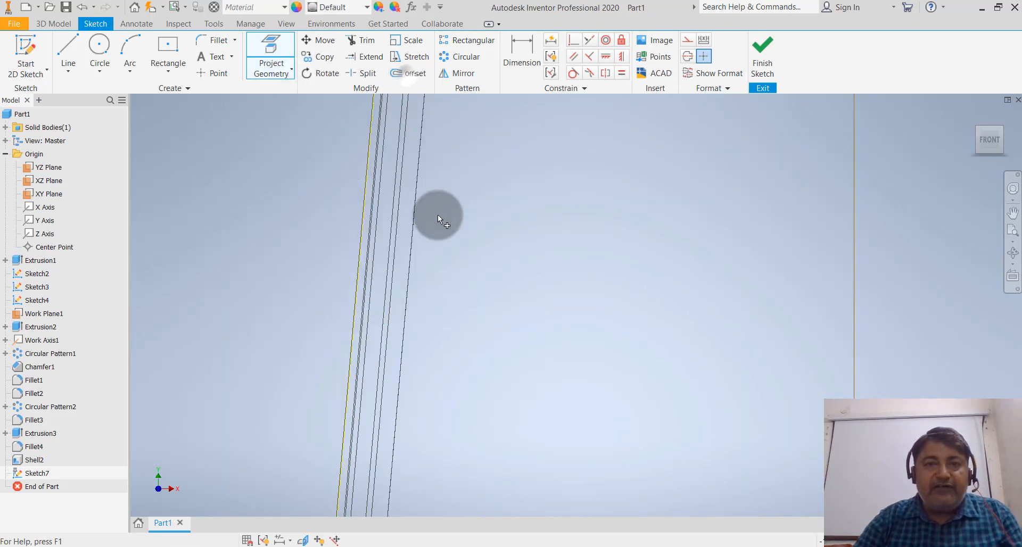
pyautogui.click(364, 243)
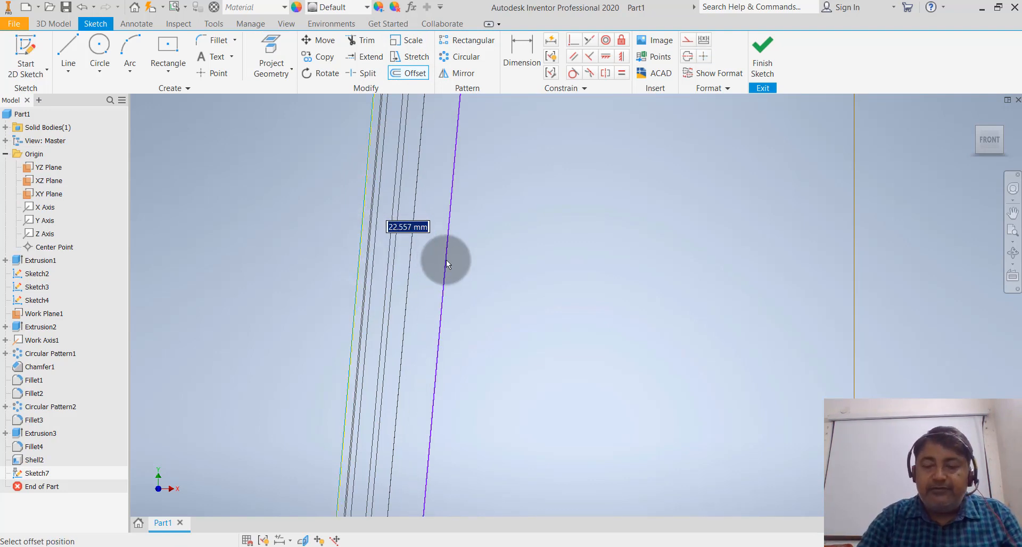
pyautogui.write('45')
pyautogui.press('Return')
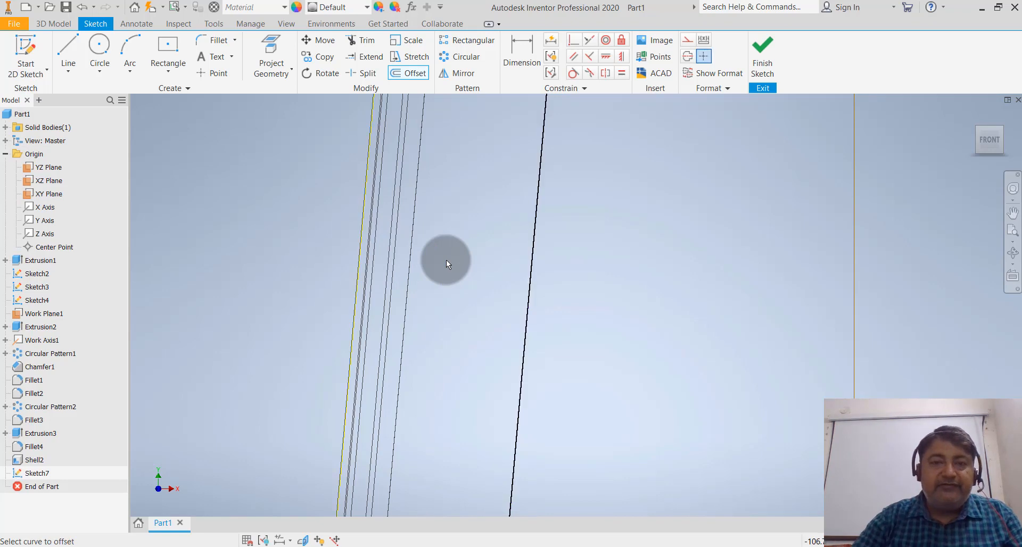
# Step: Project the outer slanted edge of the right leg into the sketch
pyautogui.scroll(5, 407, 317)
pyautogui.scroll(-4, 477, 154)
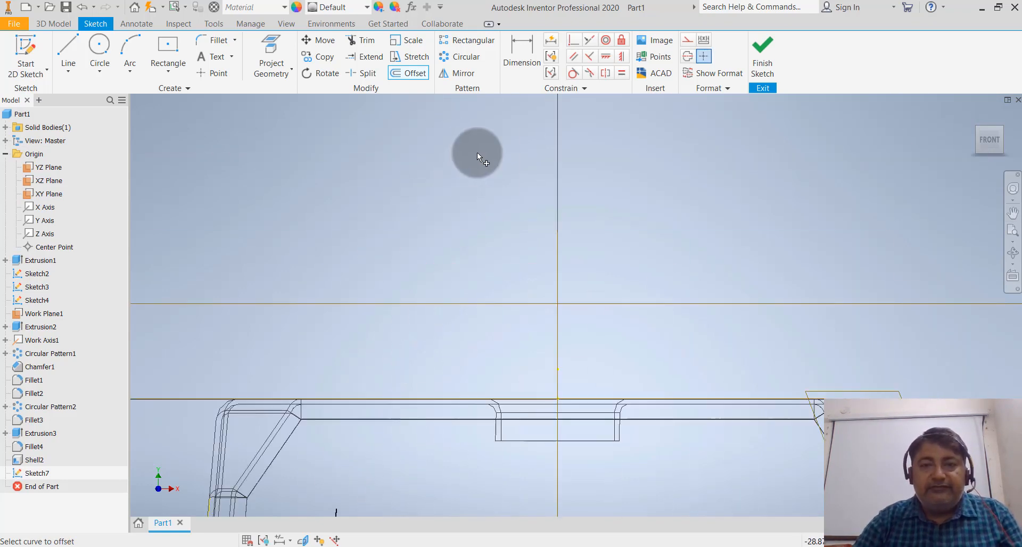
pyautogui.click(273, 69)
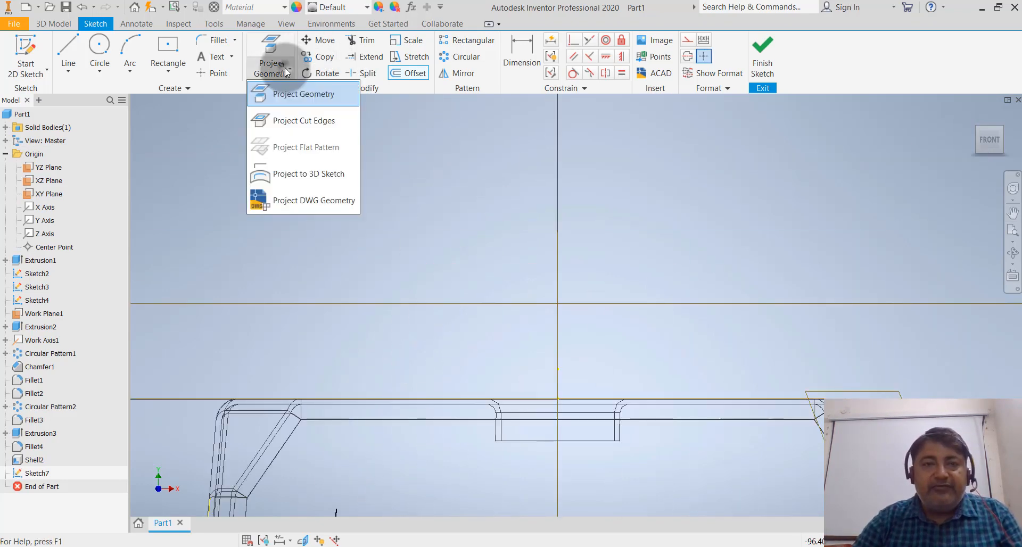
pyautogui.click(295, 94)
pyautogui.scroll(3, 555, 239)
pyautogui.scroll(-5, 541, 322)
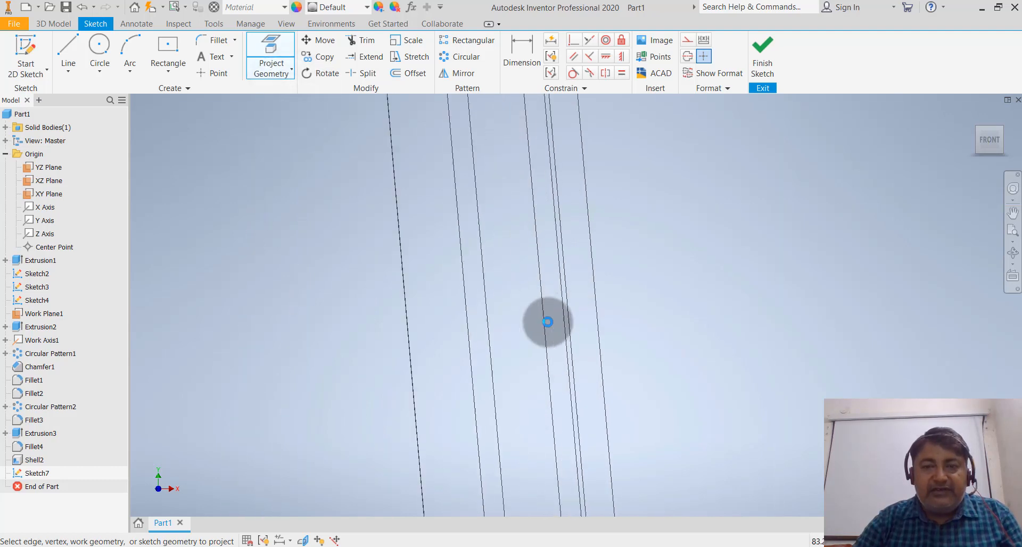
pyautogui.click(602, 312)
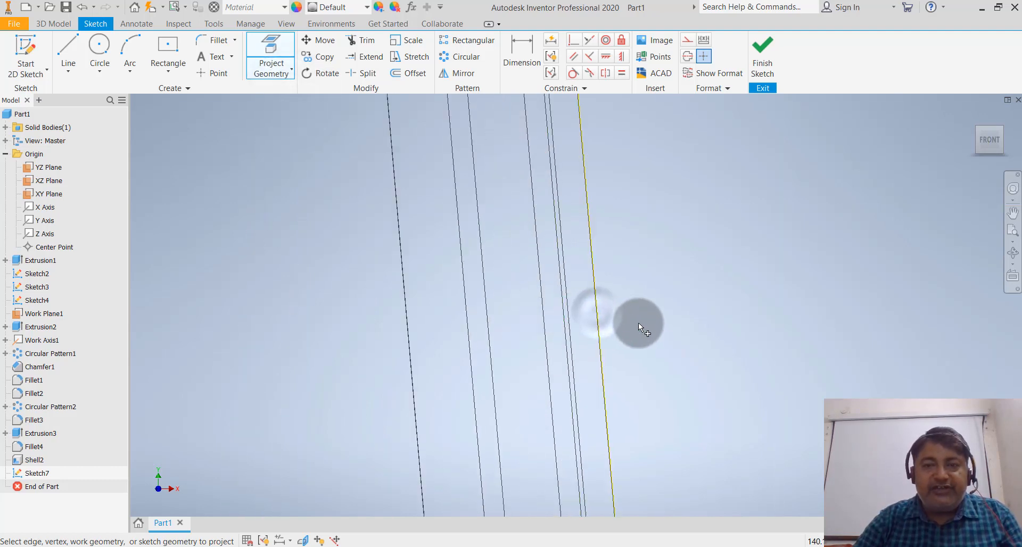
# Step: Offset the projected right leg edge inward by 45 mm
pyautogui.scroll(-3, 638, 323)
pyautogui.click(409, 73)
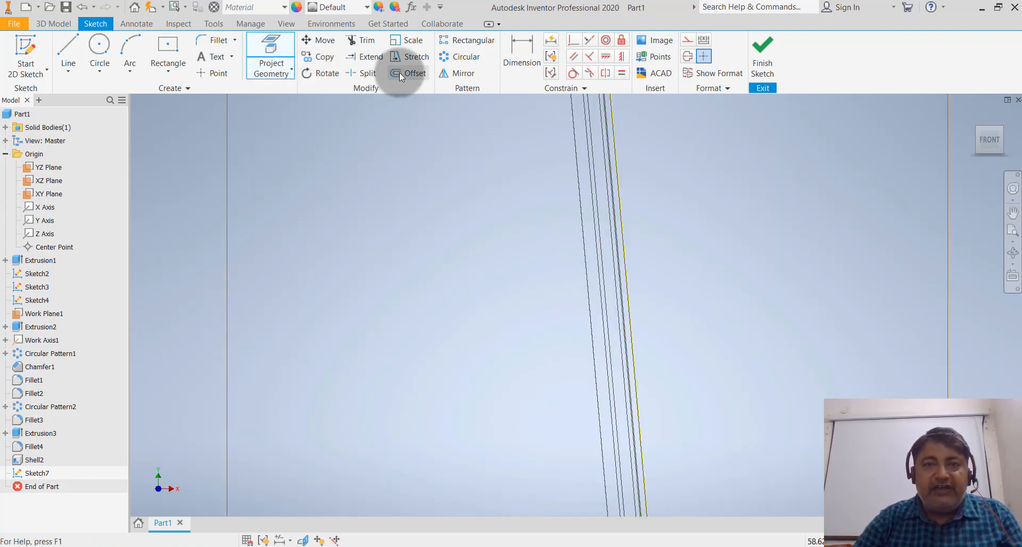
pyautogui.click(634, 346)
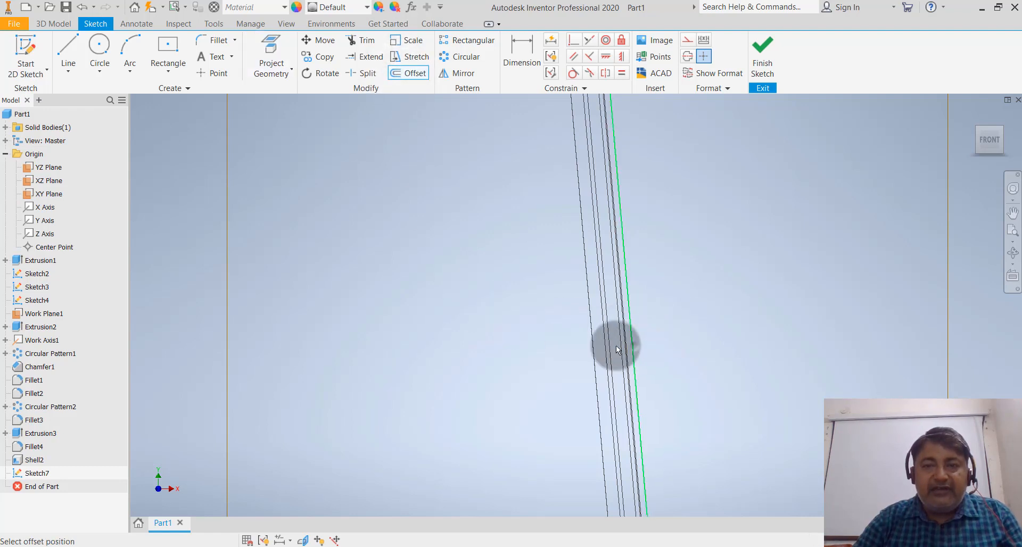
pyautogui.write('4')
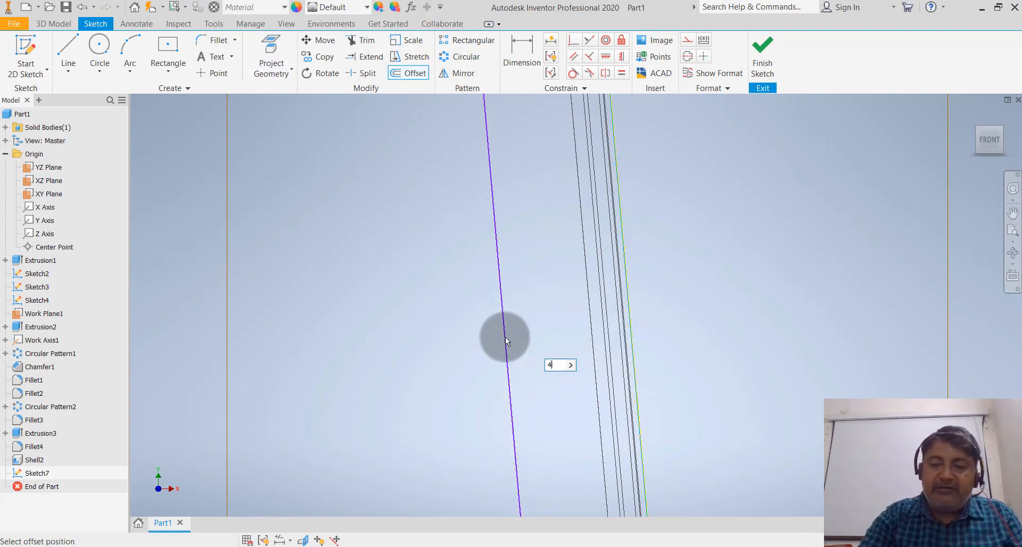
pyautogui.write('5')
pyautogui.press('Return')
pyautogui.scroll(-4, 509, 354)
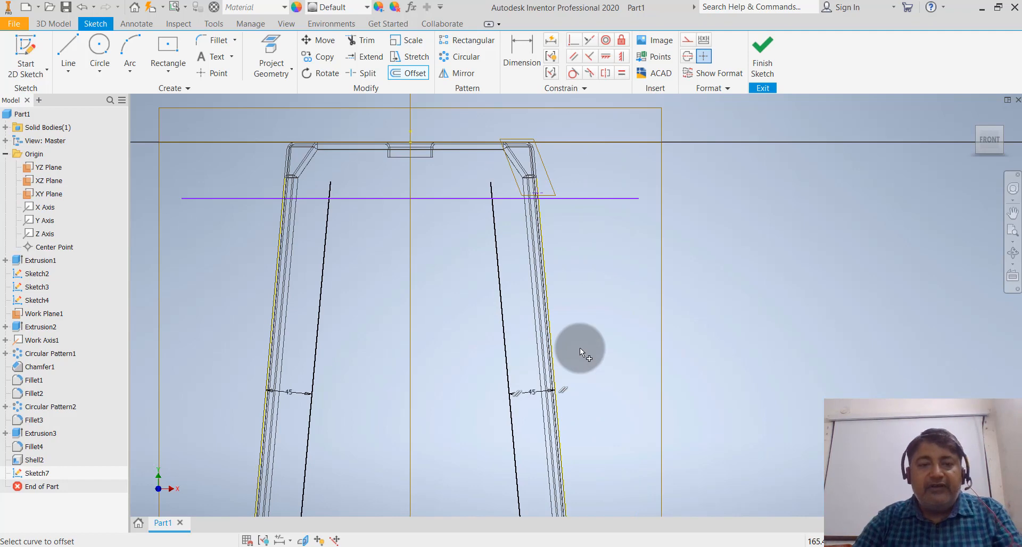
pyautogui.press('Escape')
# Step: Trim the upper horizontal line and both slanted offset lines back to their intersections so they meet at two corners
pyautogui.scroll(-2, 581, 291)
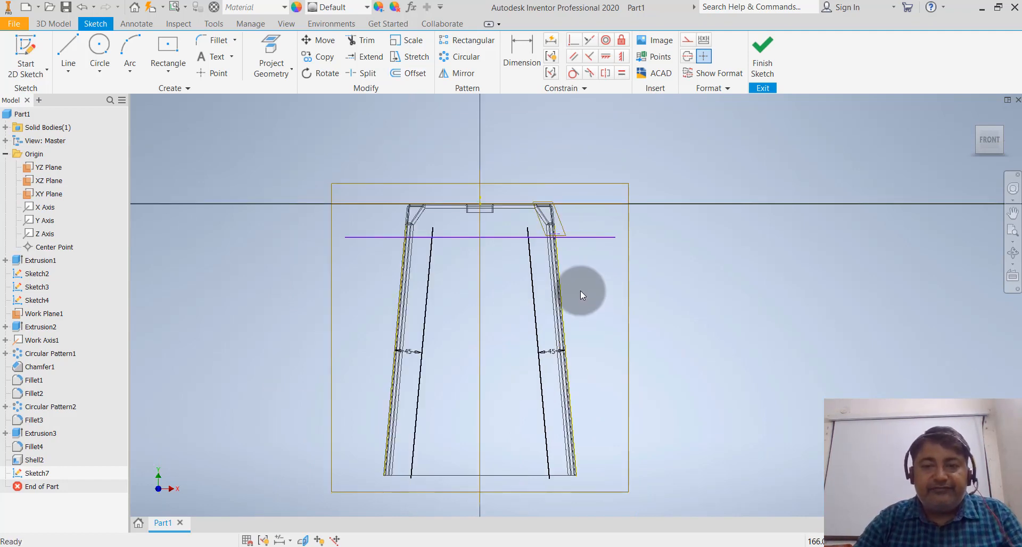
pyautogui.click(366, 41)
pyautogui.scroll(5, 434, 225)
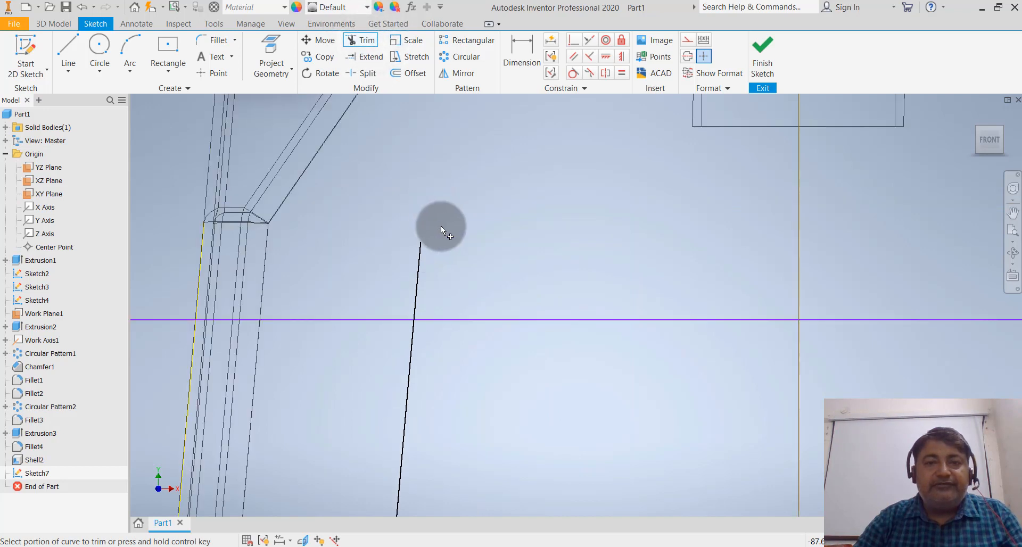
pyautogui.click(418, 283)
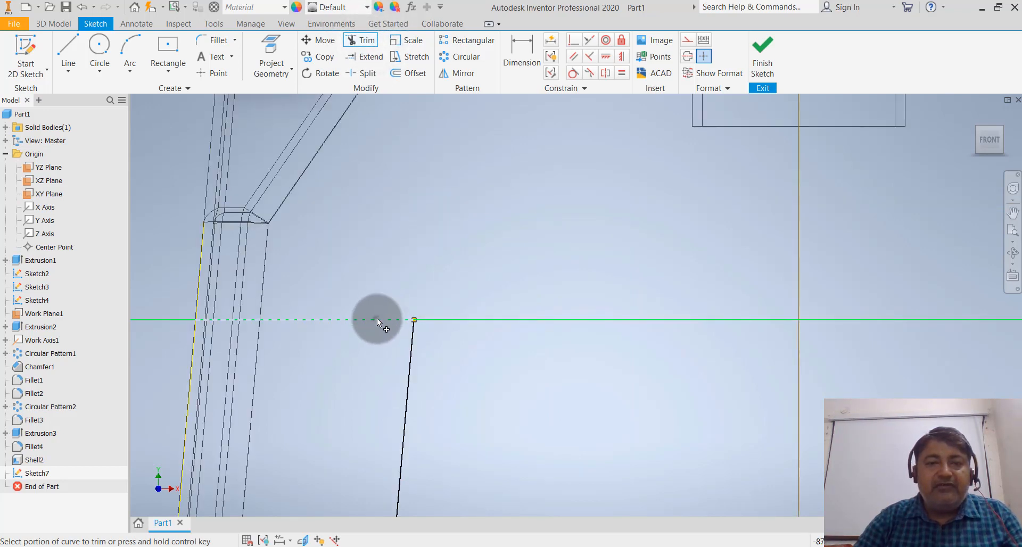
pyautogui.click(377, 319)
pyautogui.scroll(-3, 385, 279)
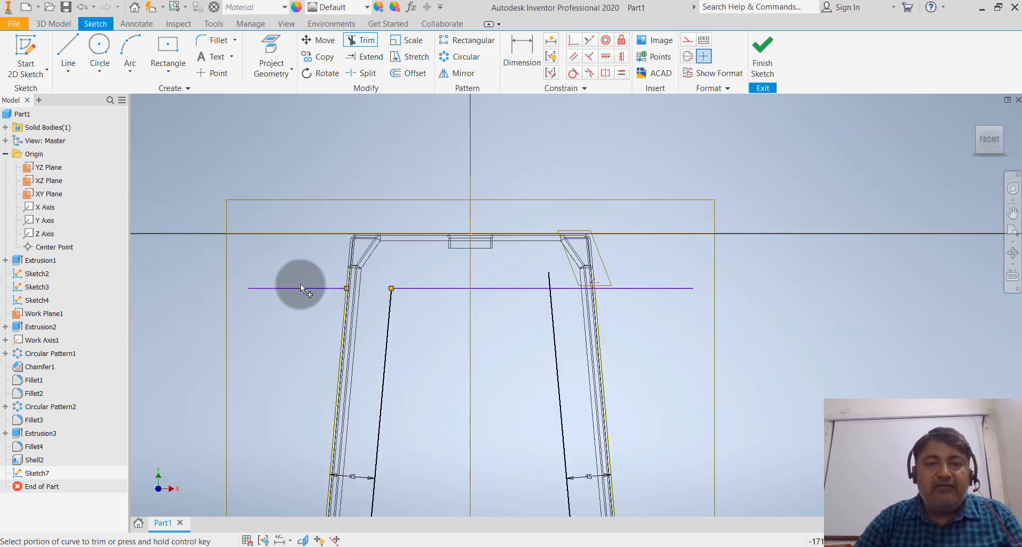
pyautogui.click(302, 288)
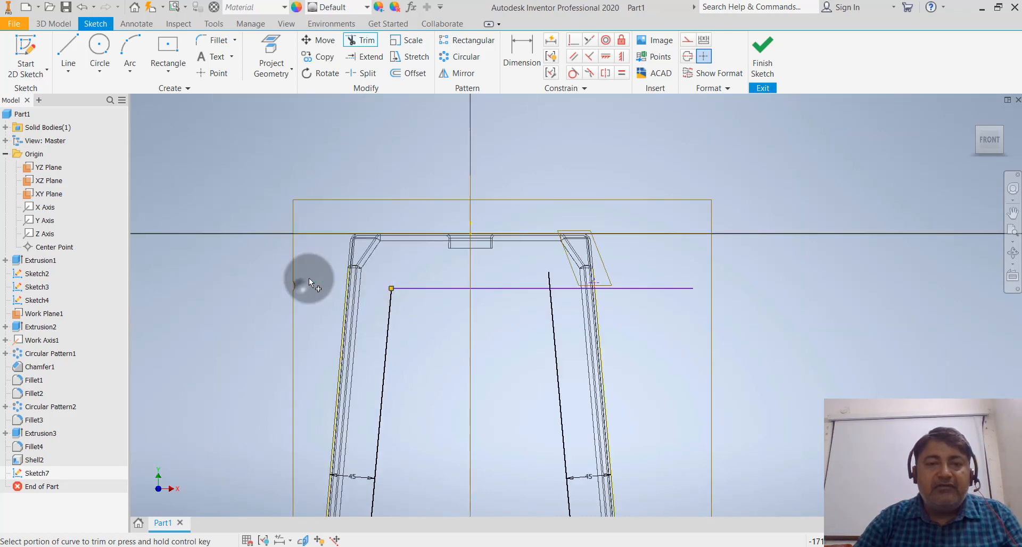
pyautogui.click(598, 288)
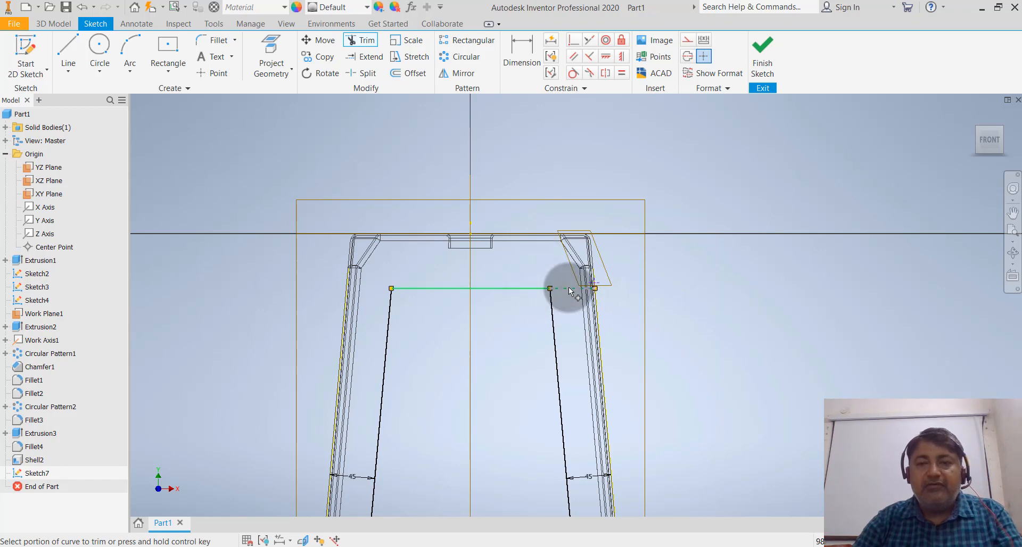
pyautogui.press('Escape')
# Step: Draw a horizontal line across both slanted offset lines, about 85 mm above their lower ends
pyautogui.scroll(-3, 485, 175)
pyautogui.scroll(2, 484, 251)
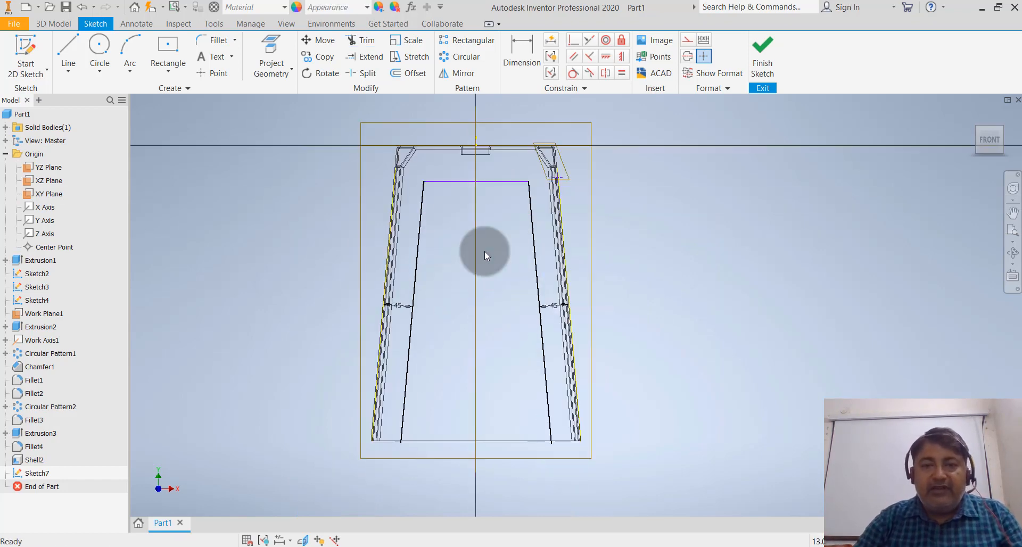
pyautogui.click(66, 52)
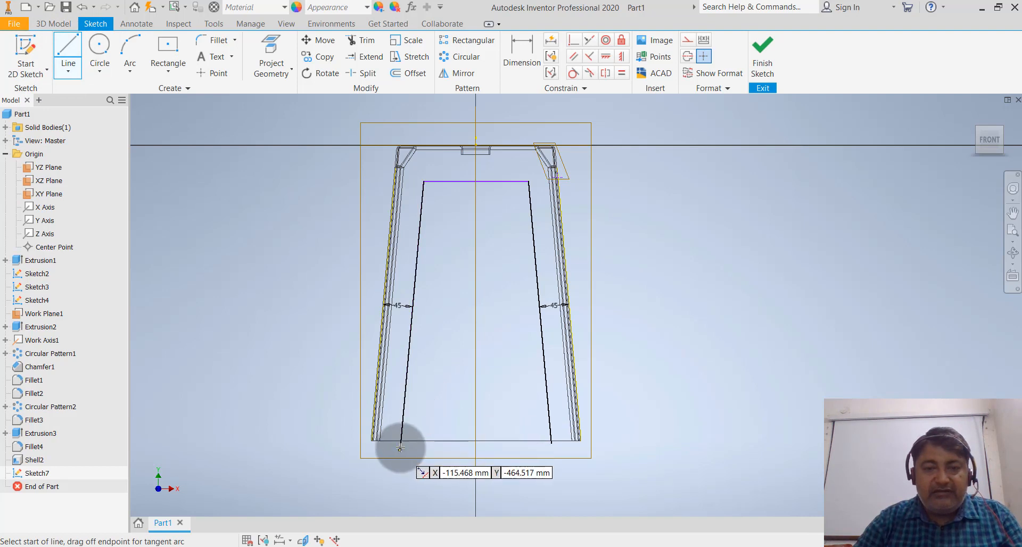
pyautogui.click(406, 387)
pyautogui.click(619, 387)
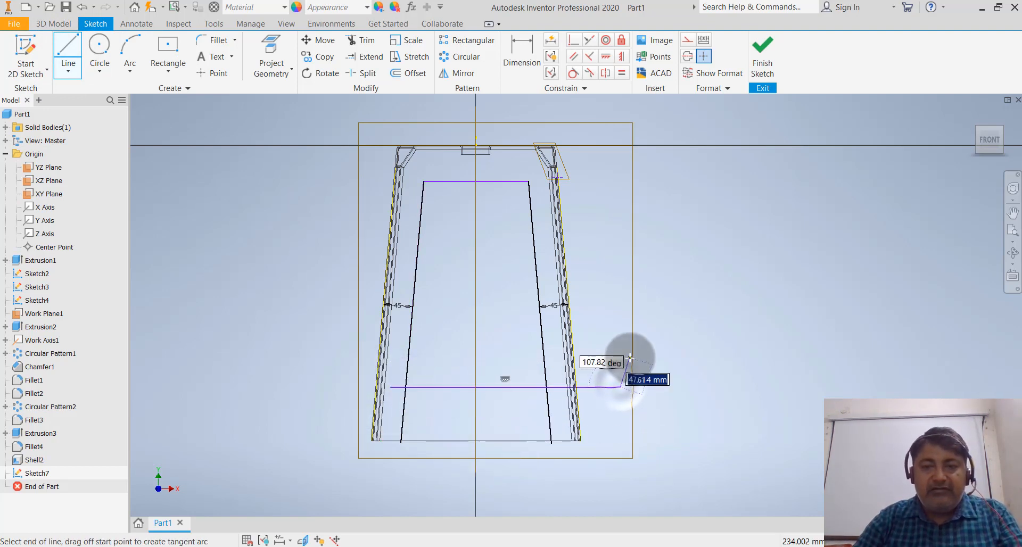
pyautogui.press('Escape')
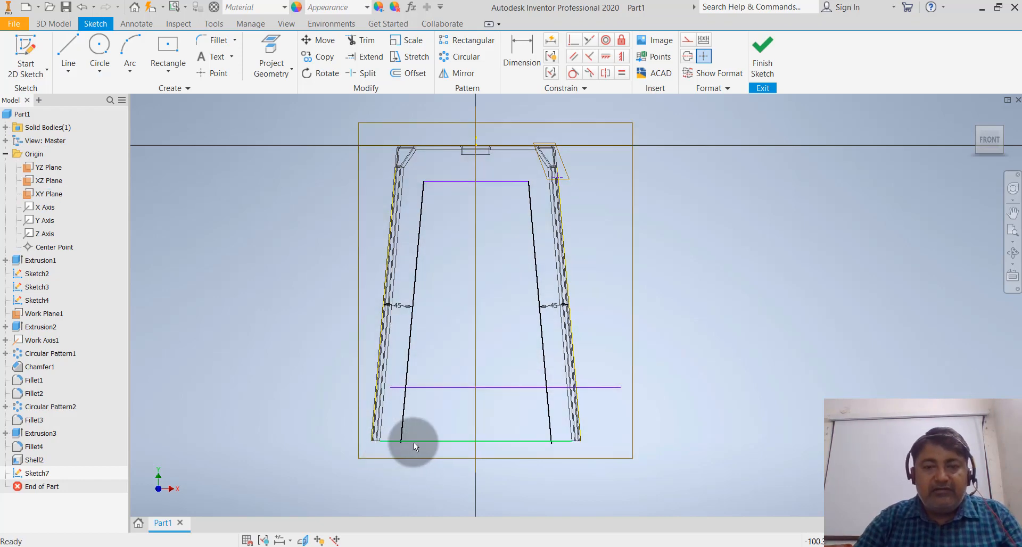
# Step: Close the profile at the base with a horizontal line joining the lower endpoints of the two slanted offset lines
pyautogui.scroll(6, 413, 443)
pyautogui.click(68, 56)
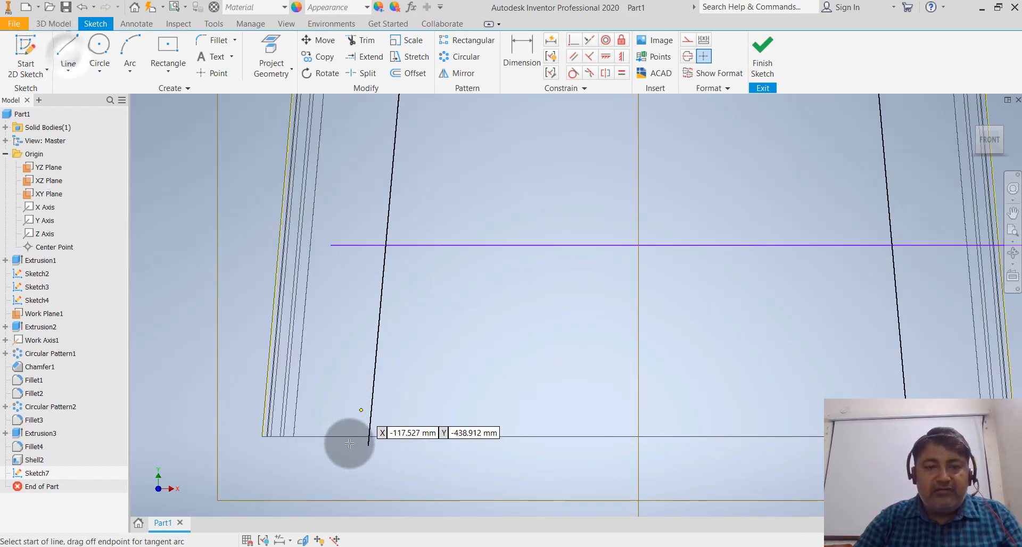
pyautogui.click(367, 448)
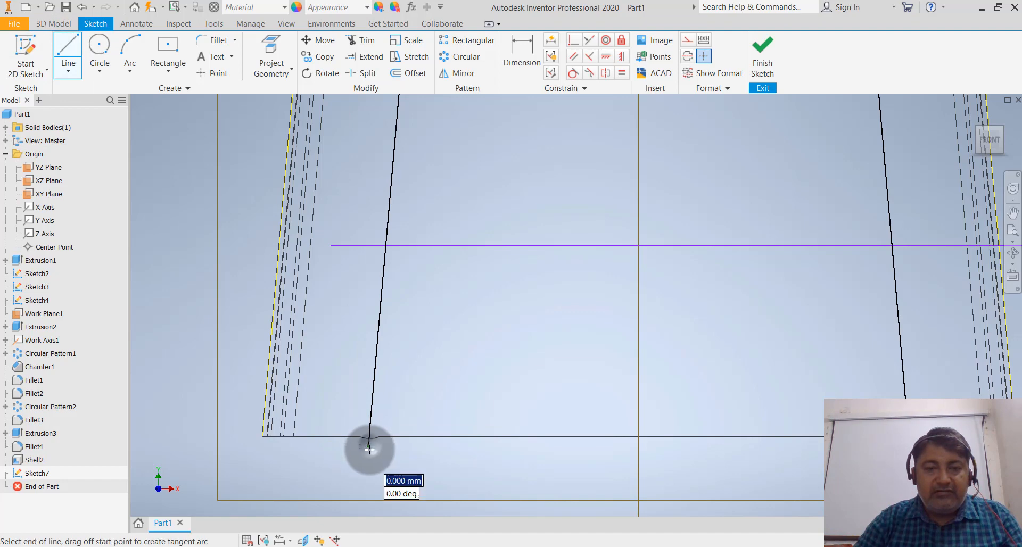
pyautogui.scroll(2, 368, 451)
pyautogui.scroll(-2, 434, 445)
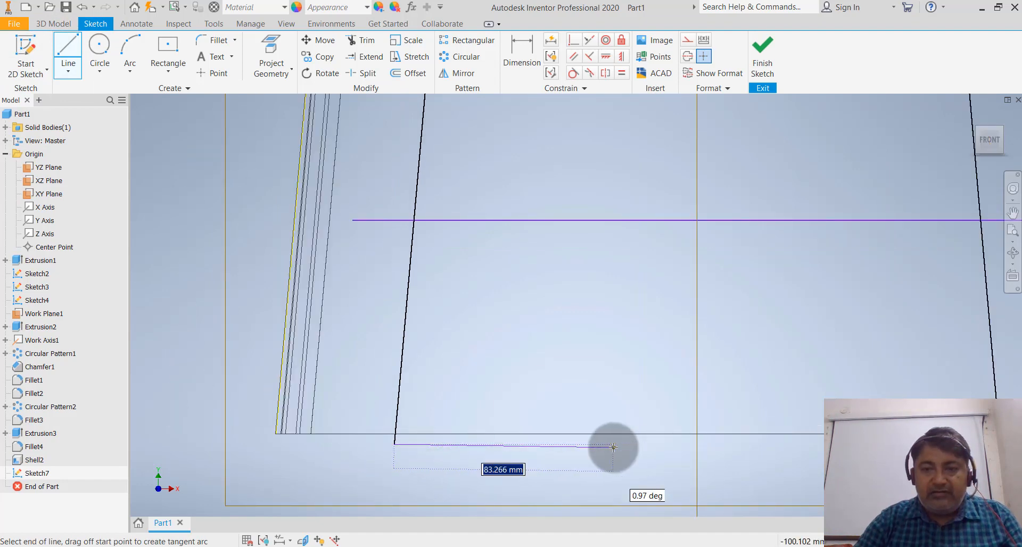
pyautogui.scroll(-2, 611, 445)
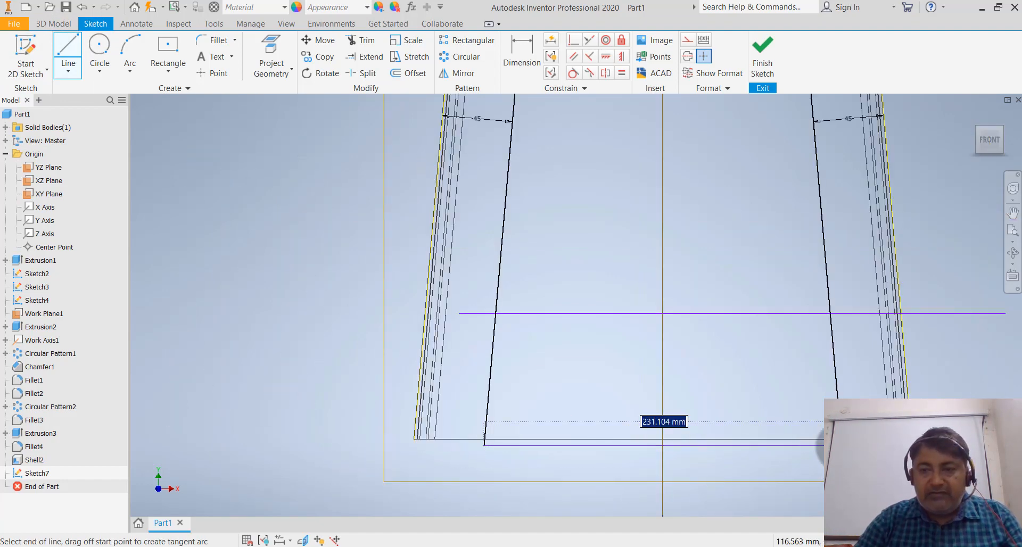
pyautogui.click(841, 446)
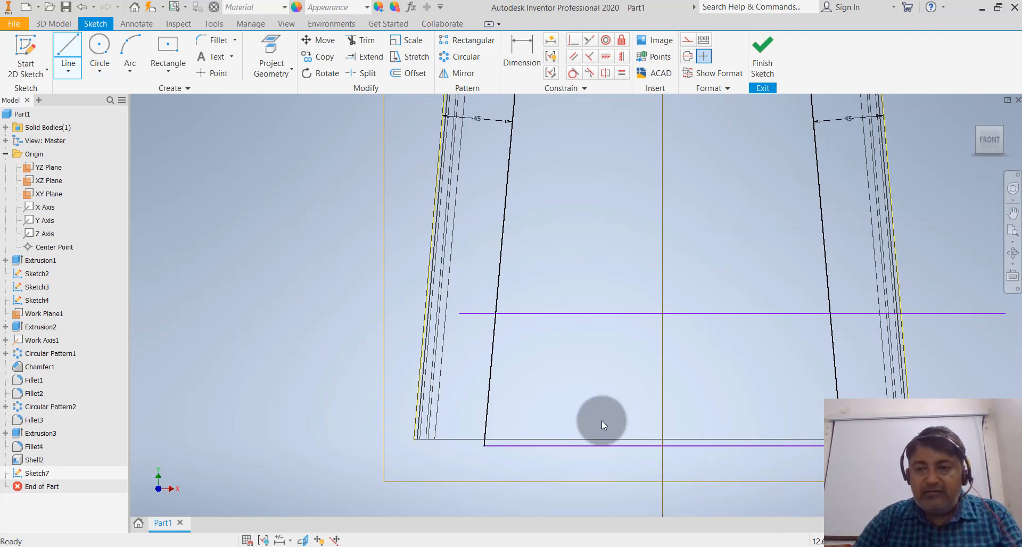
pyautogui.press('Escape')
# Step: Dimension the distance between the base line and the horizontal line above it and set it to 100 mm
pyautogui.scroll(-3, 460, 399)
pyautogui.scroll(3, 633, 378)
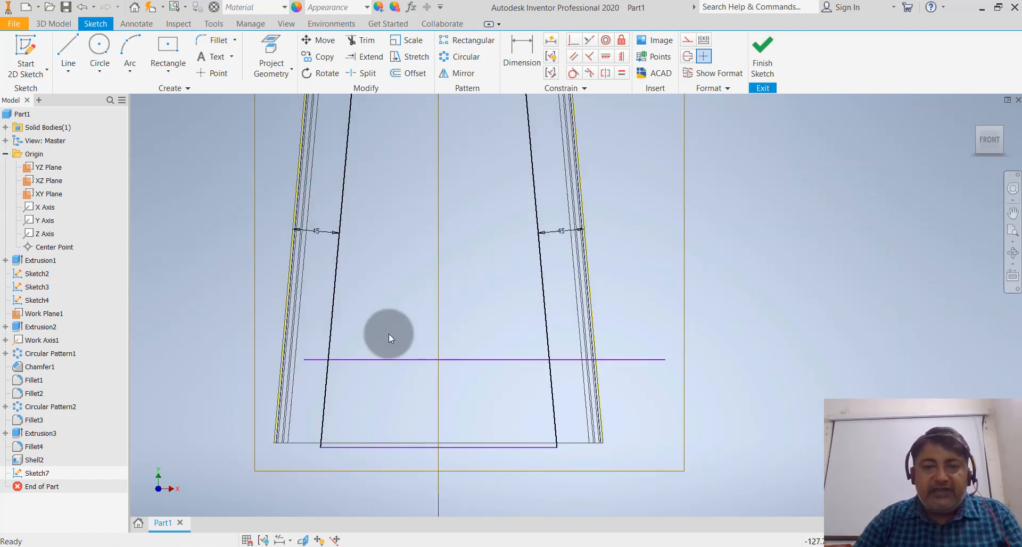
pyautogui.click(513, 53)
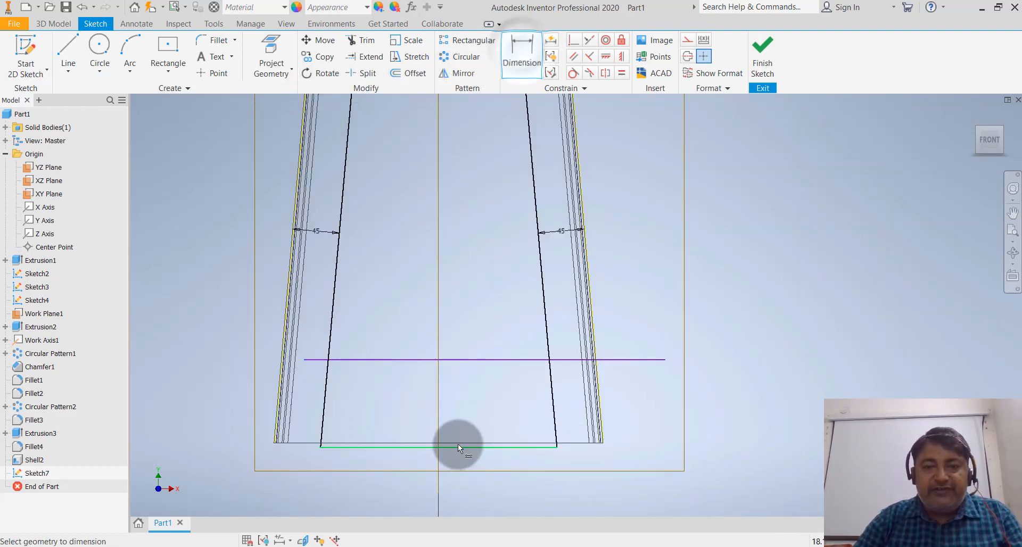
pyautogui.click(460, 446)
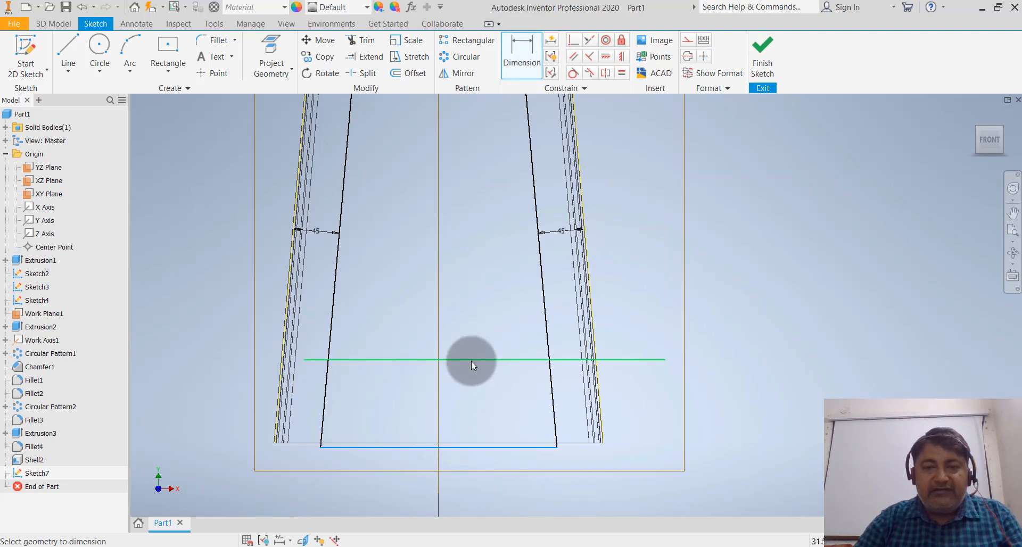
pyautogui.click(471, 361)
pyautogui.click(468, 393)
pyautogui.write('100')
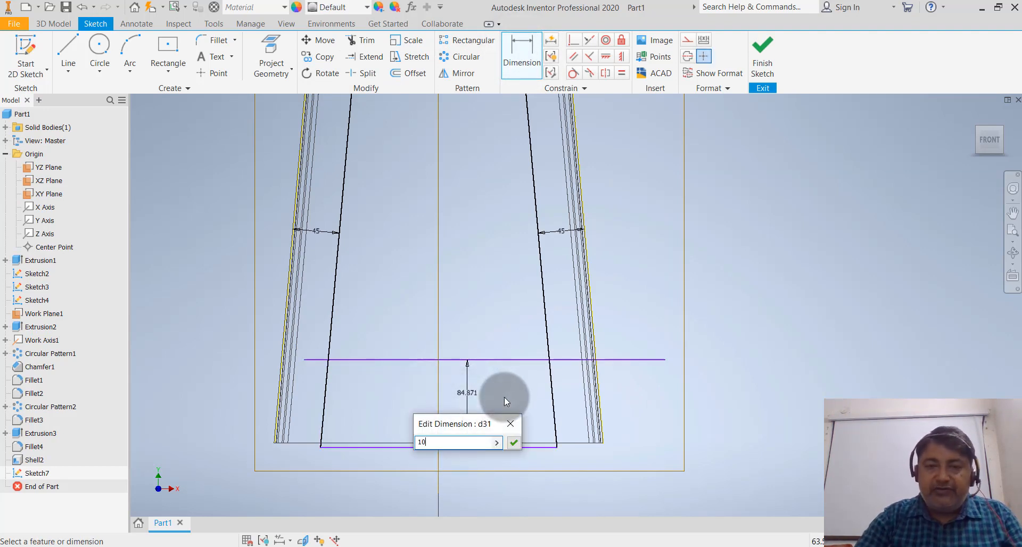
pyautogui.press('Return')
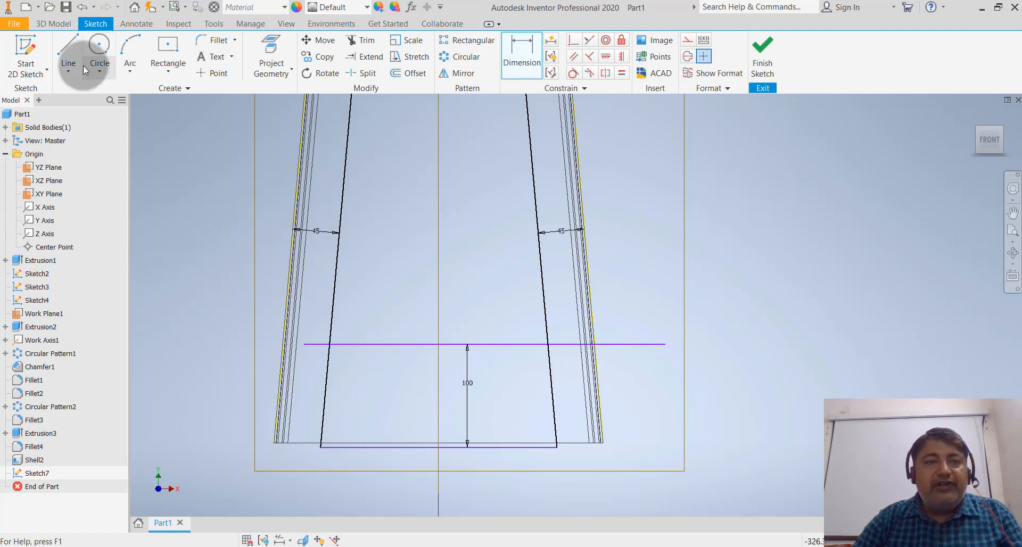
pyautogui.click(68, 53)
pyautogui.click(316, 286)
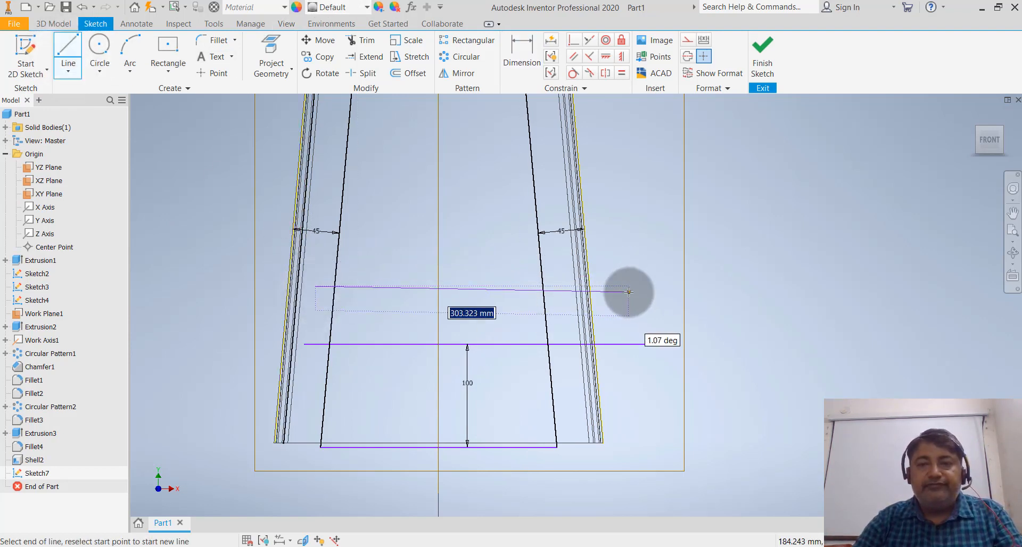
pyautogui.press('Escape')
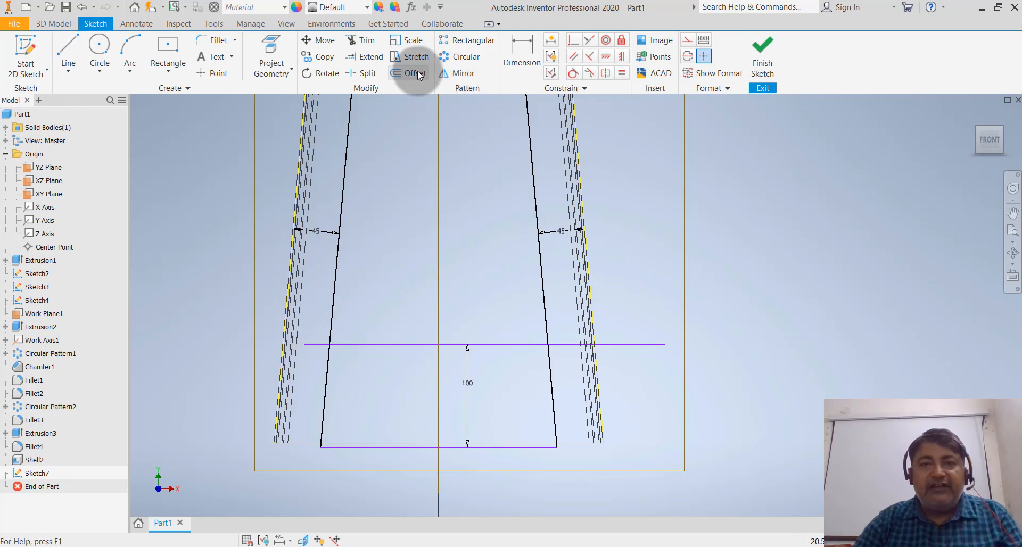
# Step: Try offsetting the horizontal line 100 mm above the base upward without entering a distance, and undo it
pyautogui.click(417, 73)
pyautogui.click(398, 343)
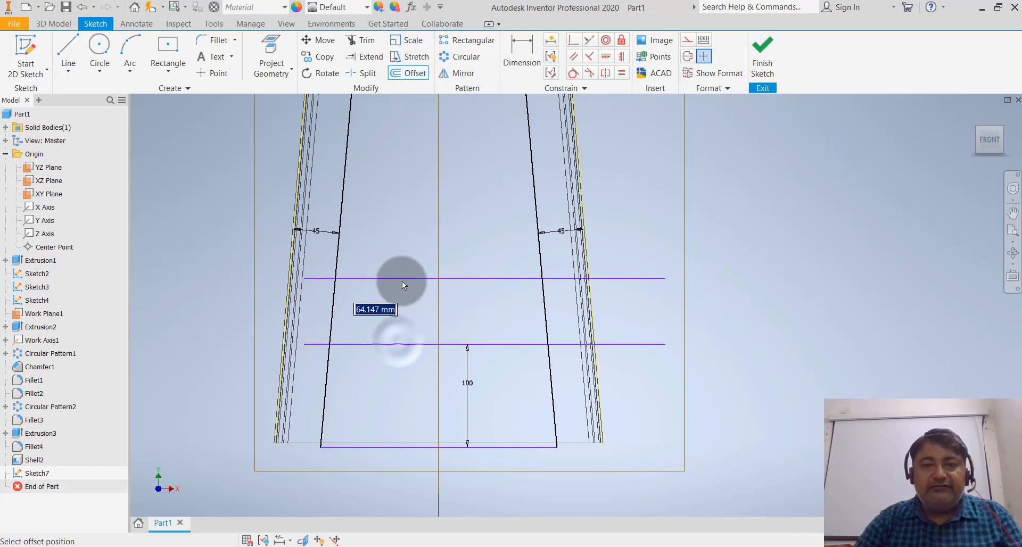
pyautogui.click(401, 282)
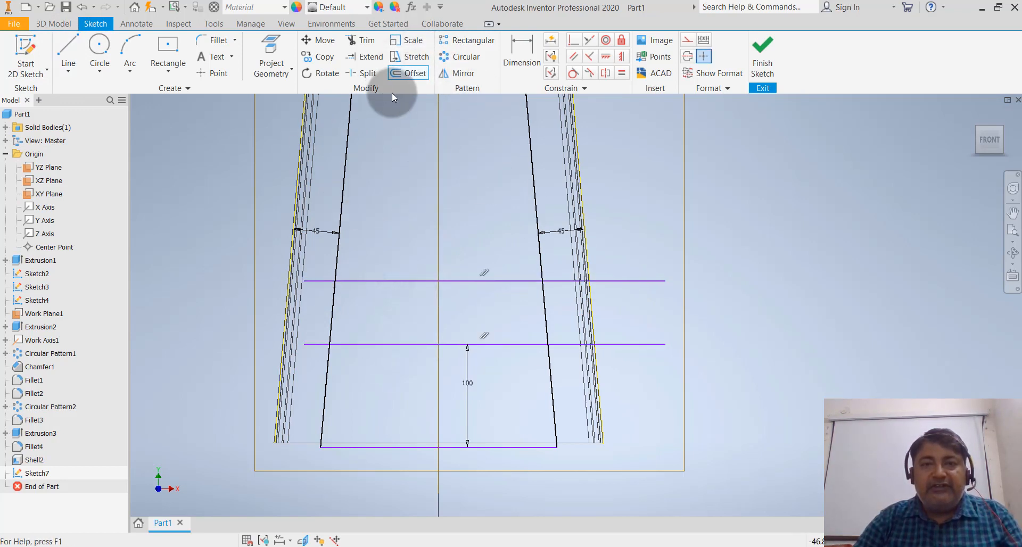
pyautogui.hotkey('ctrl', 'z')
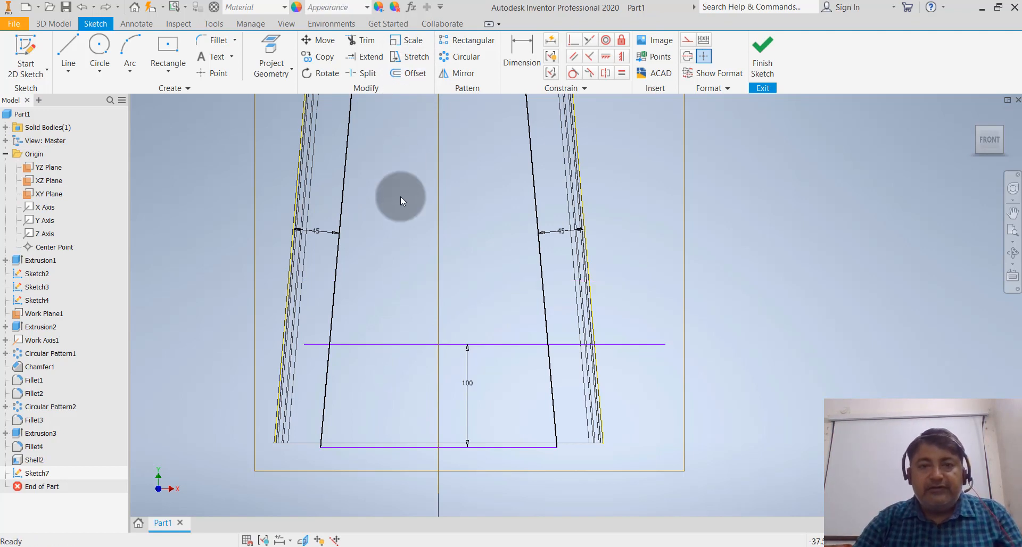
# Step: Offset the horizontal line 100 mm above the base upward by 45 mm
pyautogui.click(409, 74)
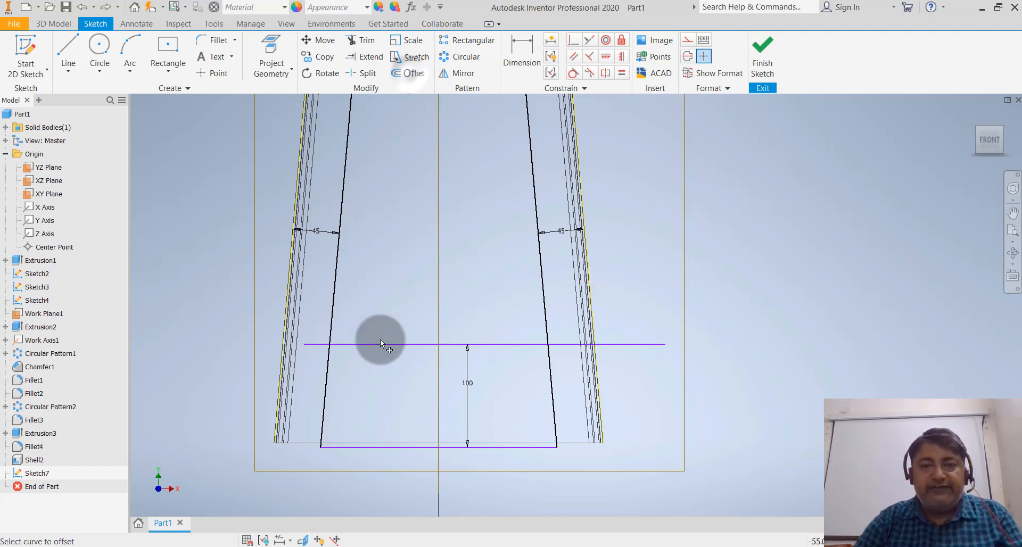
pyautogui.click(383, 345)
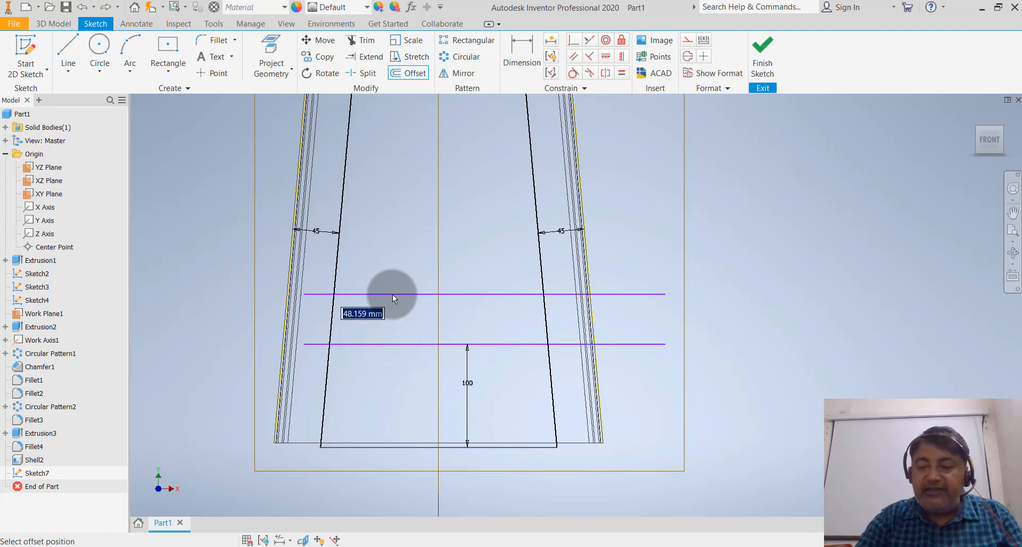
pyautogui.write('45')
pyautogui.press('Return')
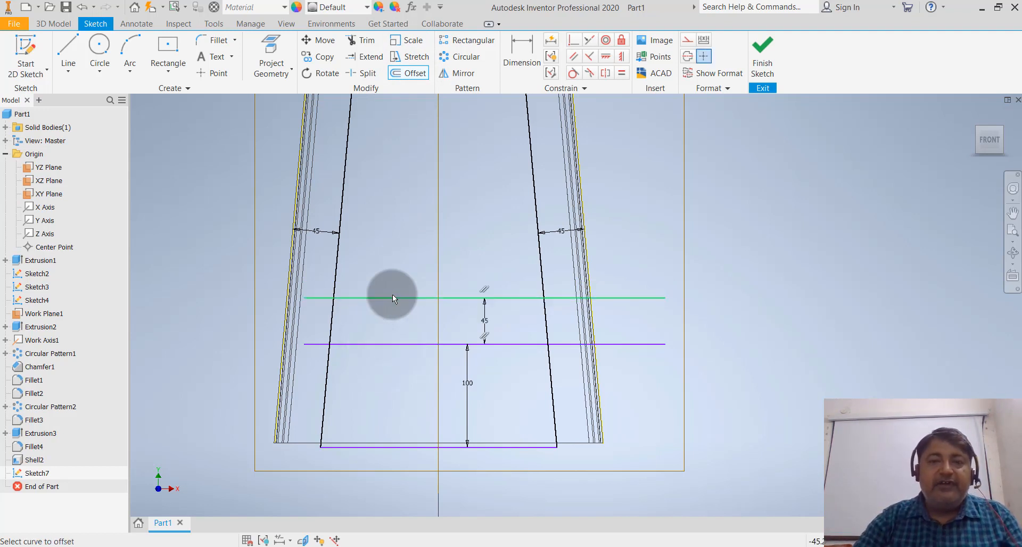
pyautogui.press('Escape')
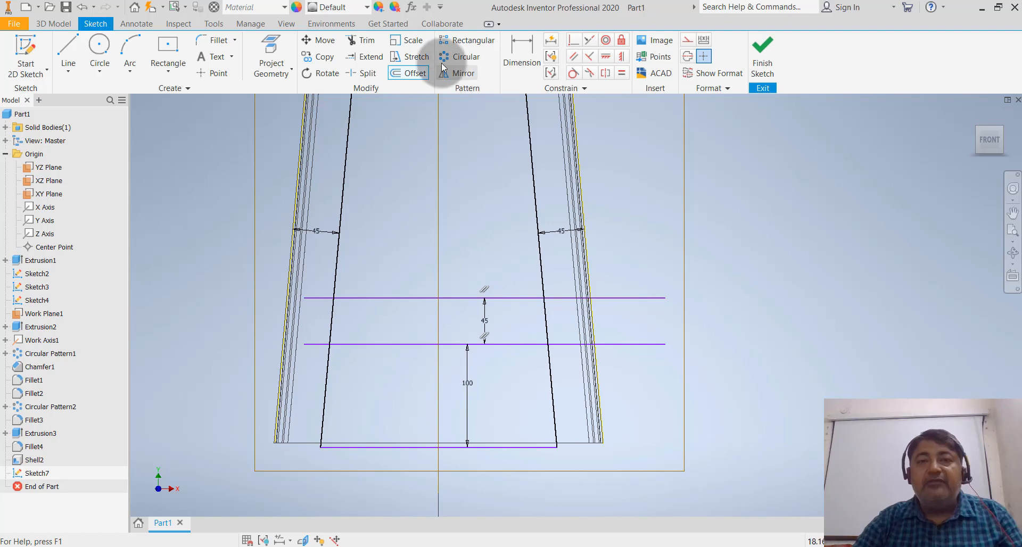
# Step: Trim the overhanging ends of both horizontal lines and the slanted segments between them to leave two separate closed profiles
pyautogui.click(367, 42)
pyautogui.click(615, 298)
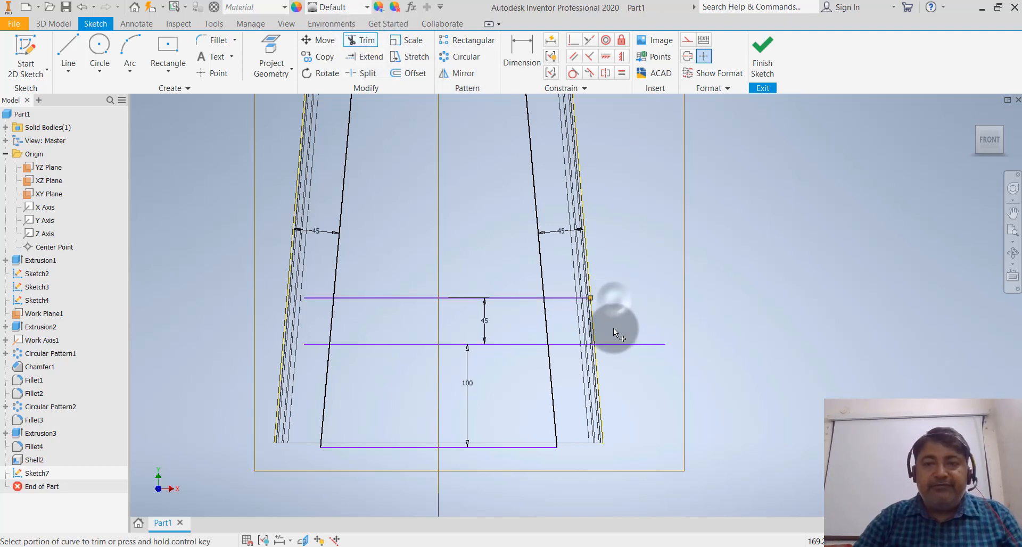
pyautogui.click(612, 344)
pyautogui.click(571, 297)
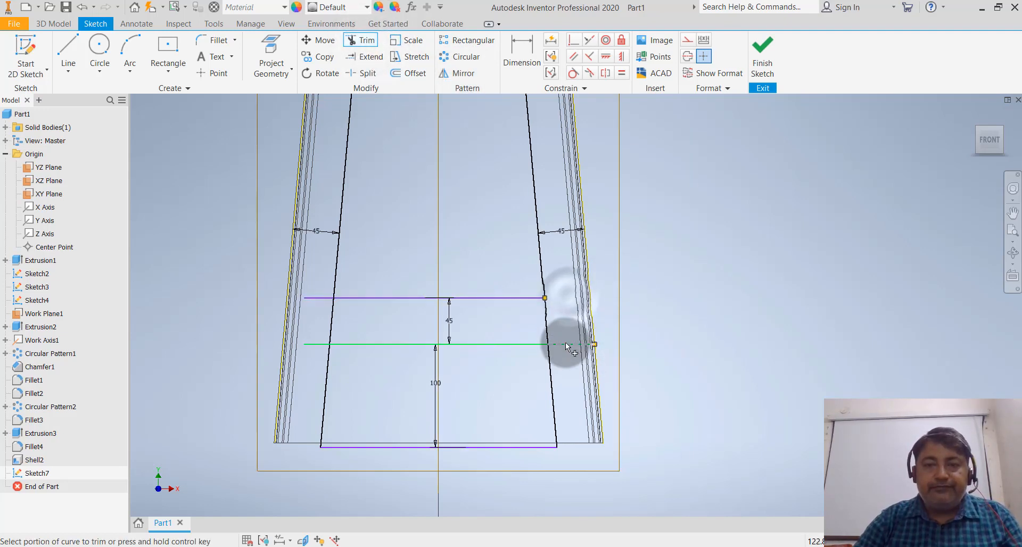
pyautogui.click(567, 347)
pyautogui.click(547, 324)
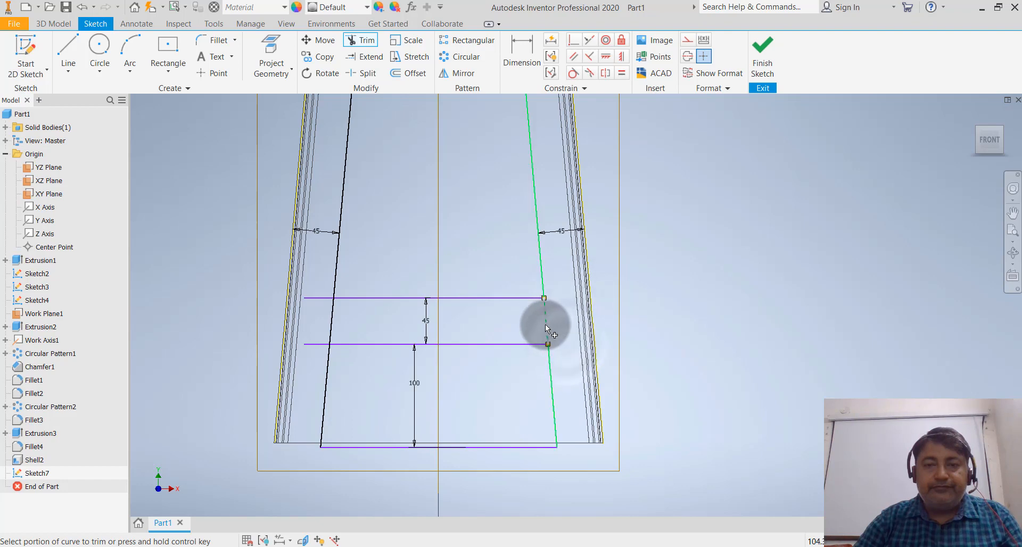
pyautogui.click(323, 299)
pyautogui.click(333, 321)
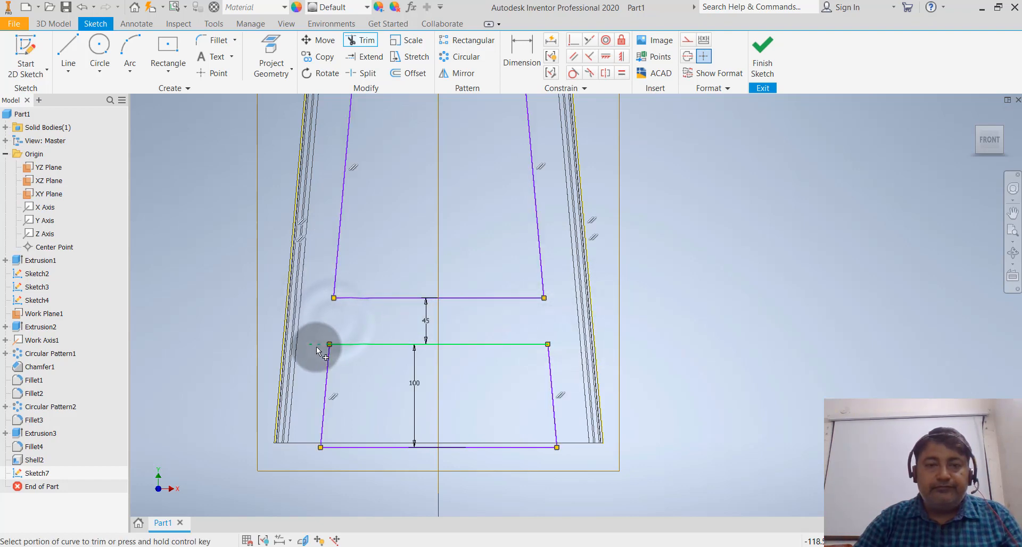
pyautogui.click(318, 346)
pyautogui.scroll(-3, 612, 379)
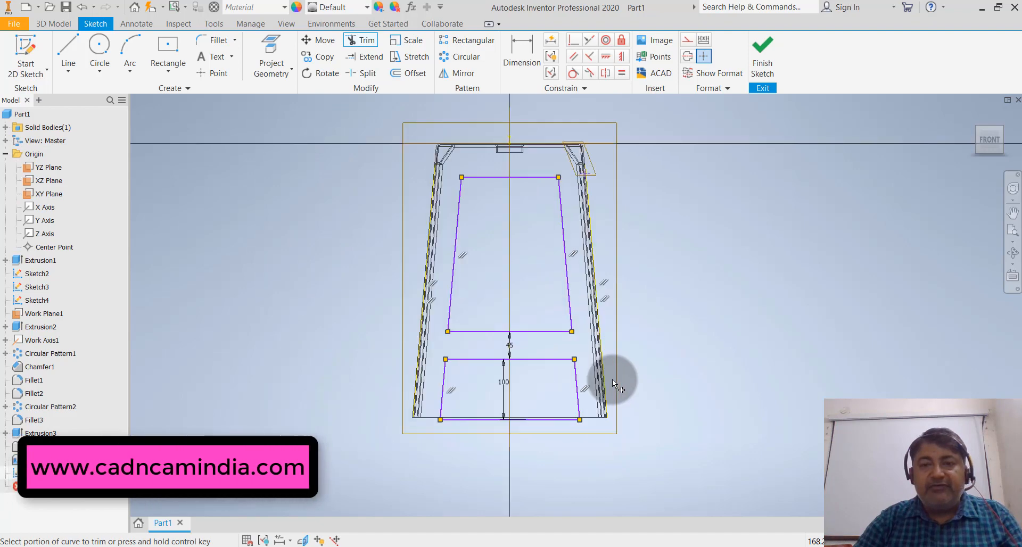
pyautogui.press('Escape')
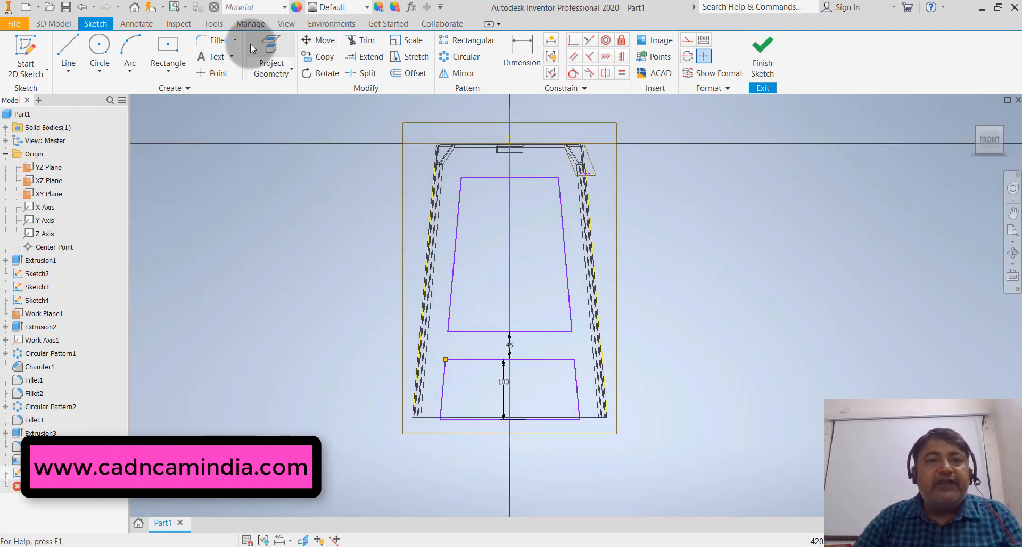
# Step: Fillet the two top corners of the upper profile with a 45 mm radius
pyautogui.click(234, 39)
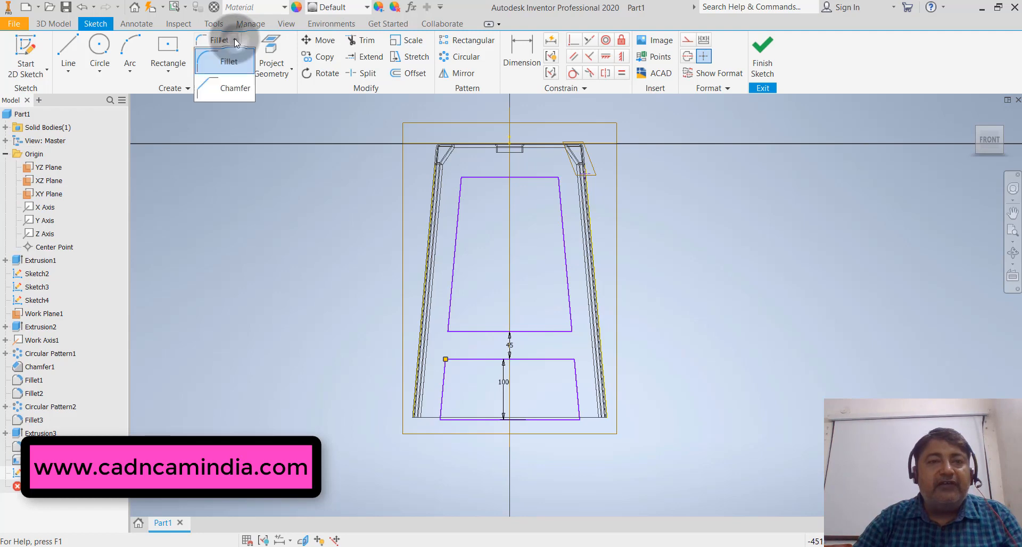
pyautogui.click(225, 65)
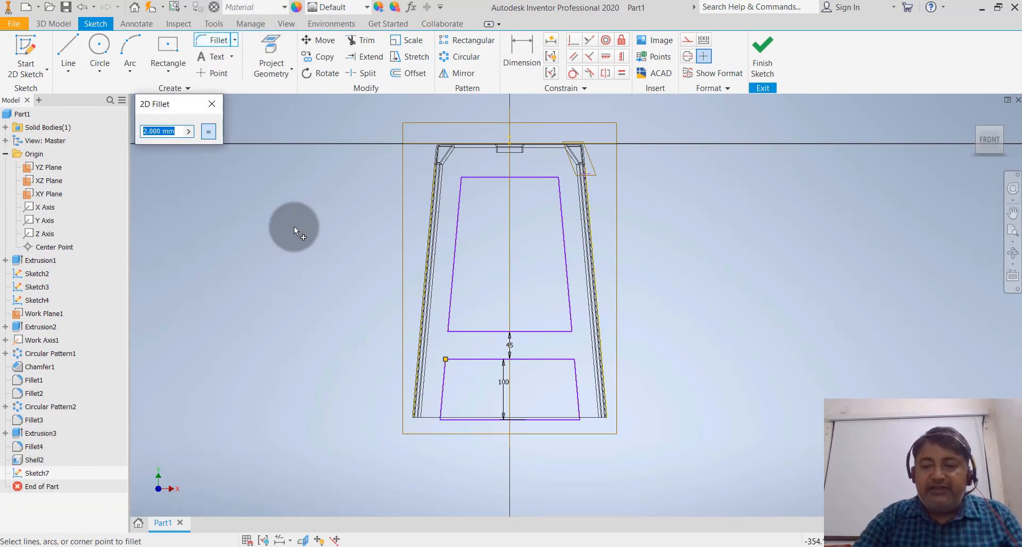
pyautogui.write('45')
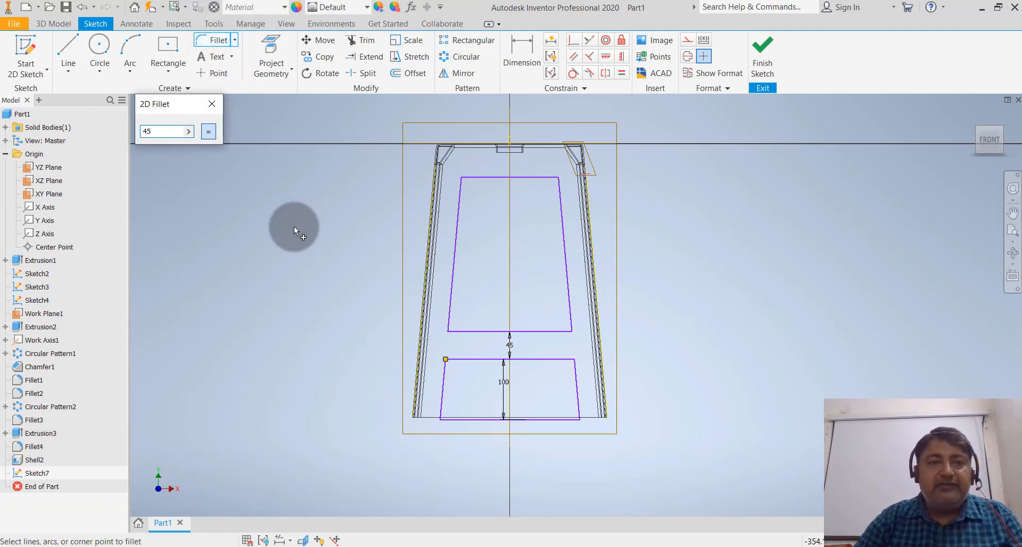
pyautogui.press('Tab')
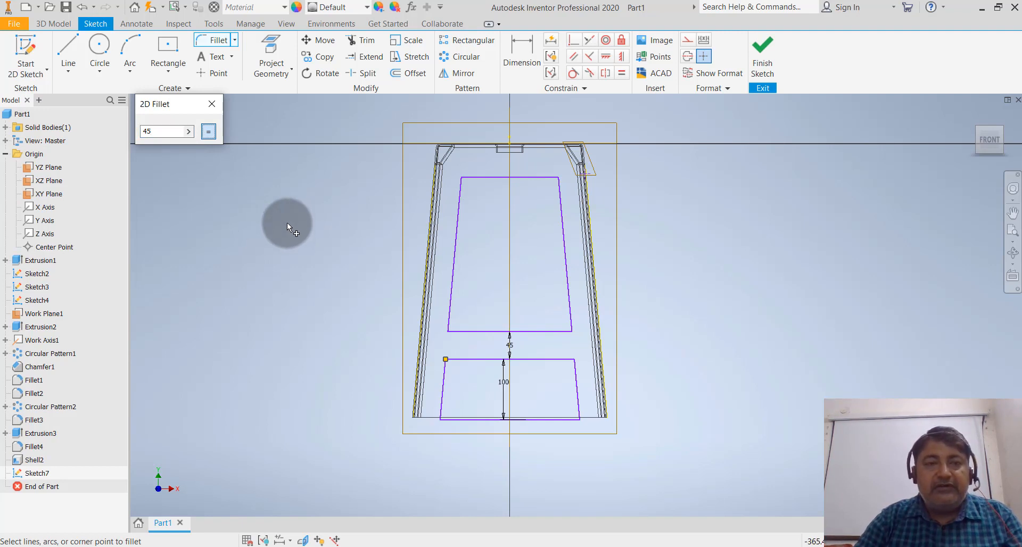
pyautogui.press('Escape')
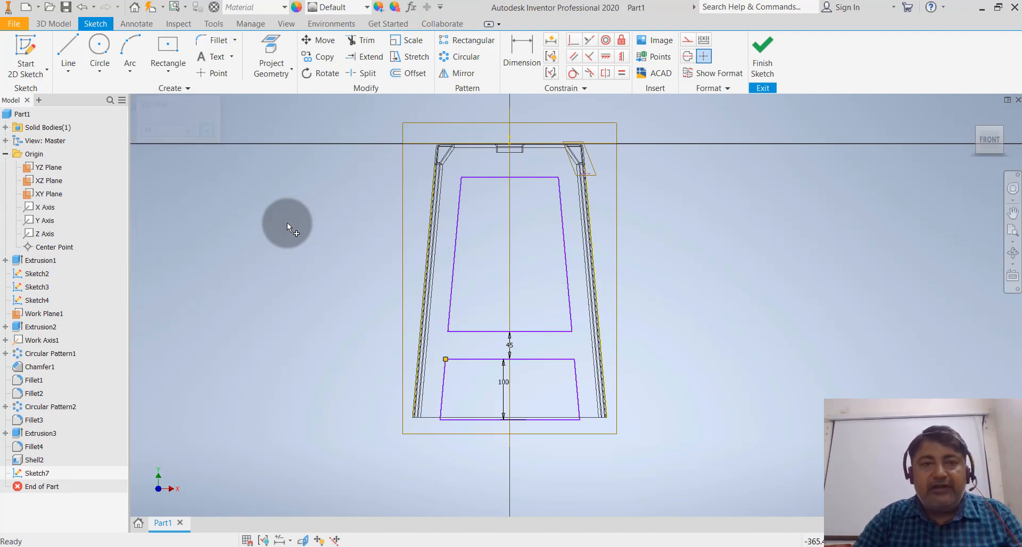
pyautogui.click(218, 39)
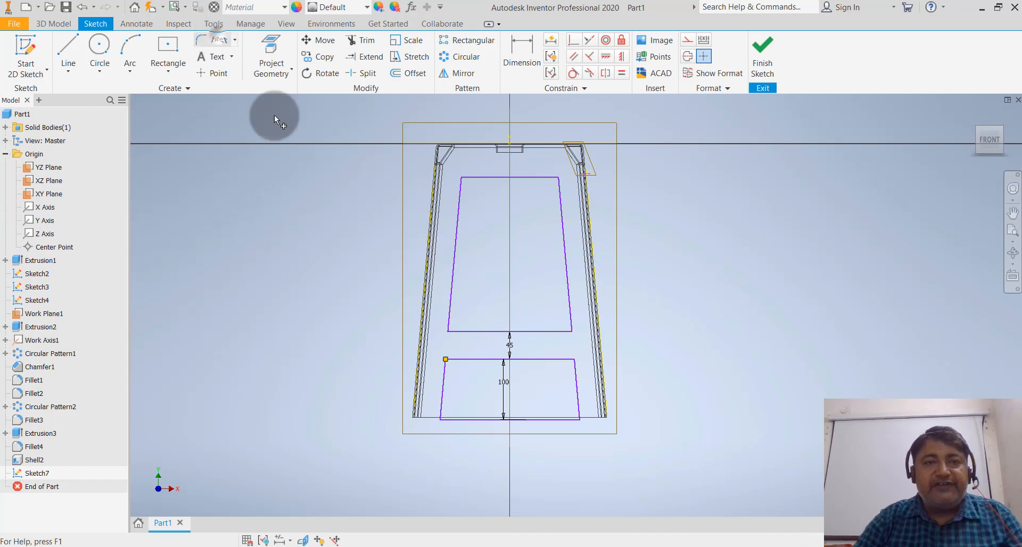
pyautogui.scroll(-3, 477, 183)
pyautogui.scroll(-3, 478, 184)
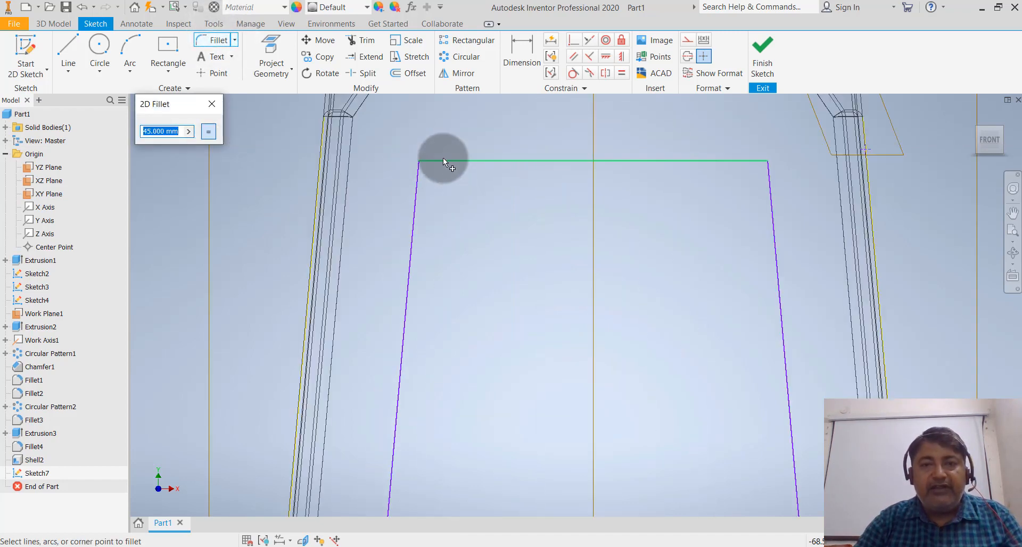
pyautogui.click(441, 162)
pyautogui.click(414, 207)
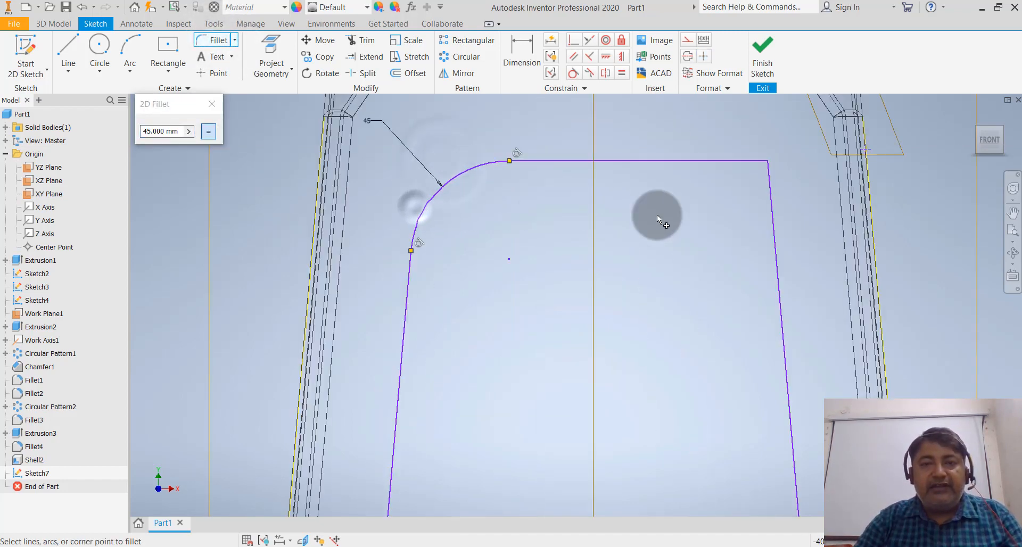
pyautogui.click(711, 162)
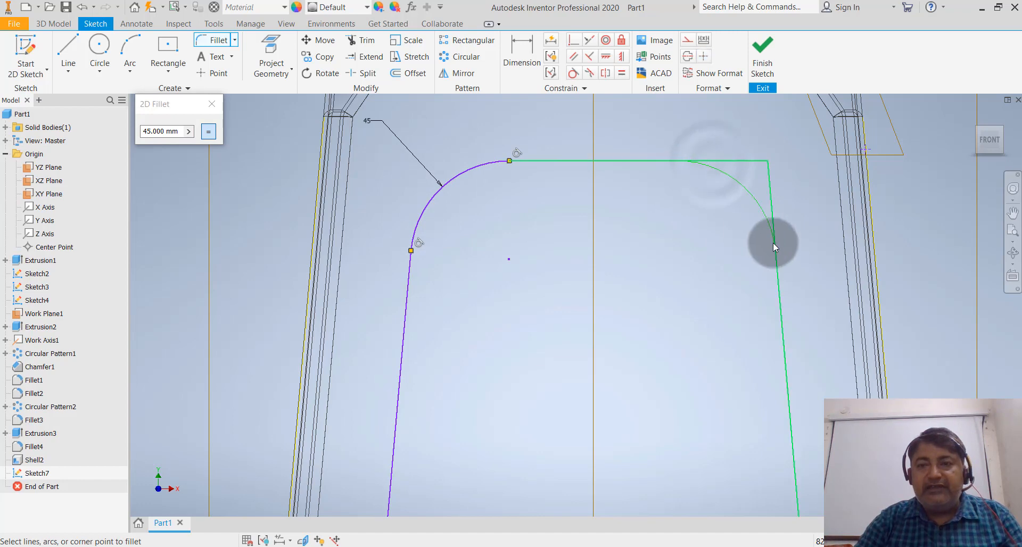
pyautogui.click(773, 242)
# Step: Fillet the upper profile's two bottom corners and the lower profile's two top corners with a 15 mm radius, and finish the sketch
pyautogui.scroll(5, 558, 153)
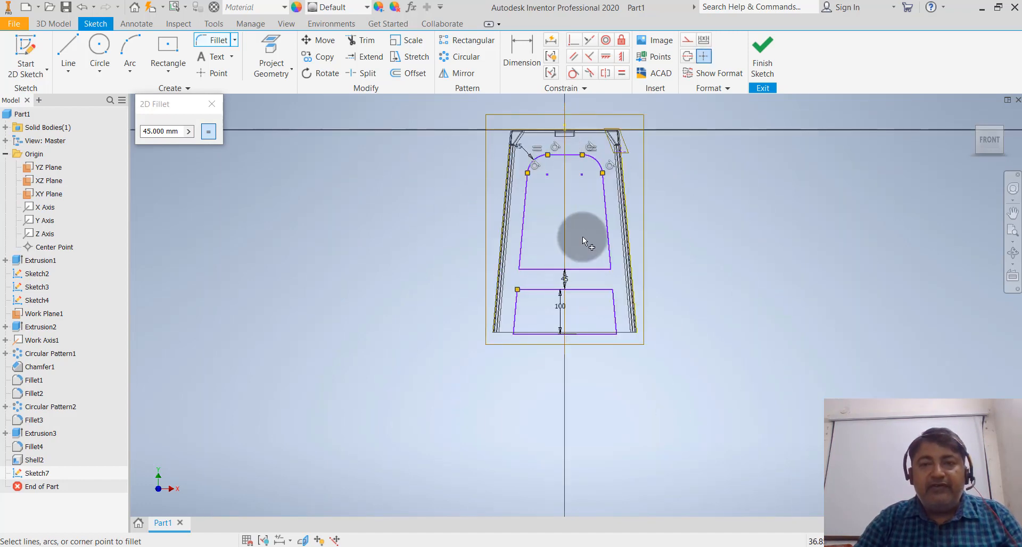
pyautogui.scroll(-2, 583, 236)
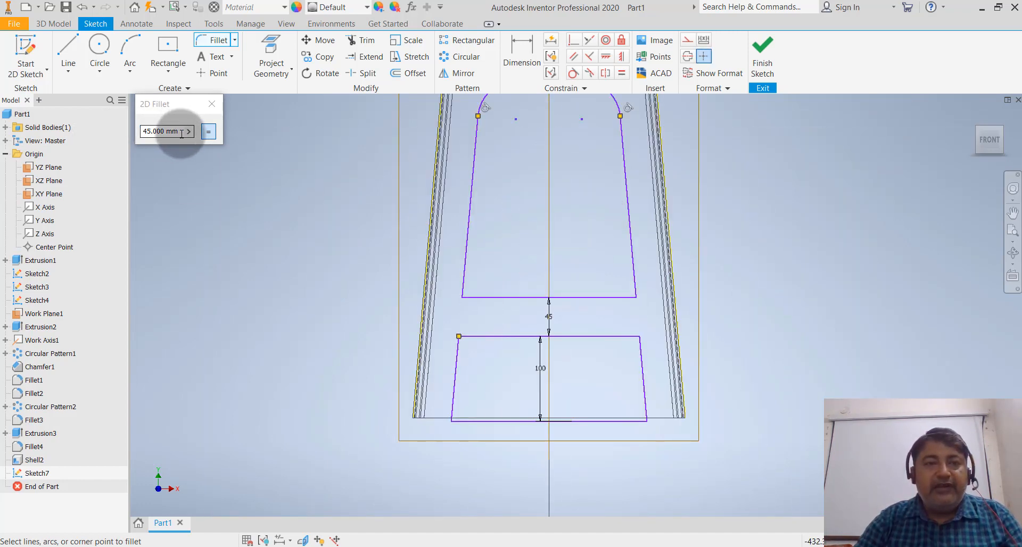
pyautogui.moveTo(181, 133); pyautogui.dragTo(138, 132)
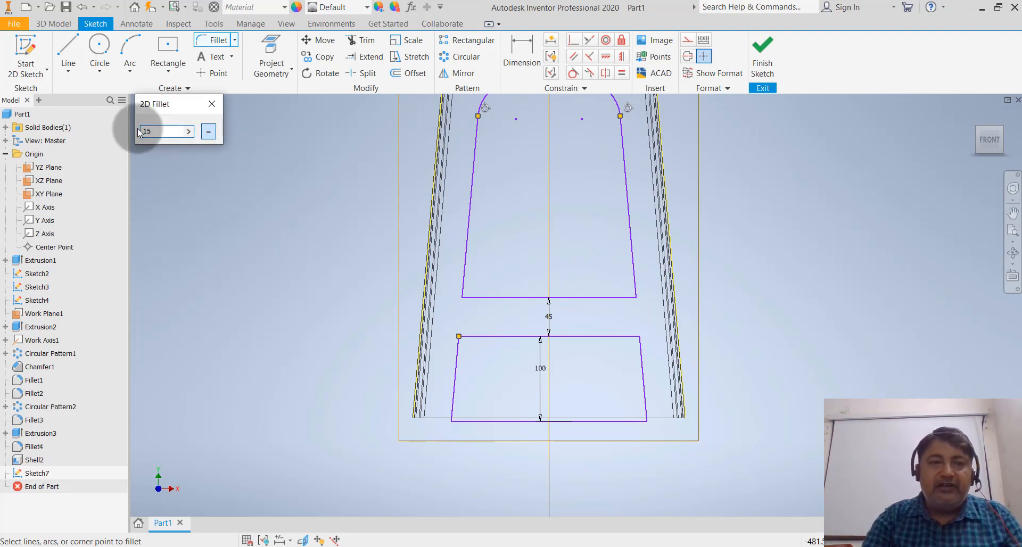
pyautogui.press('Escape')
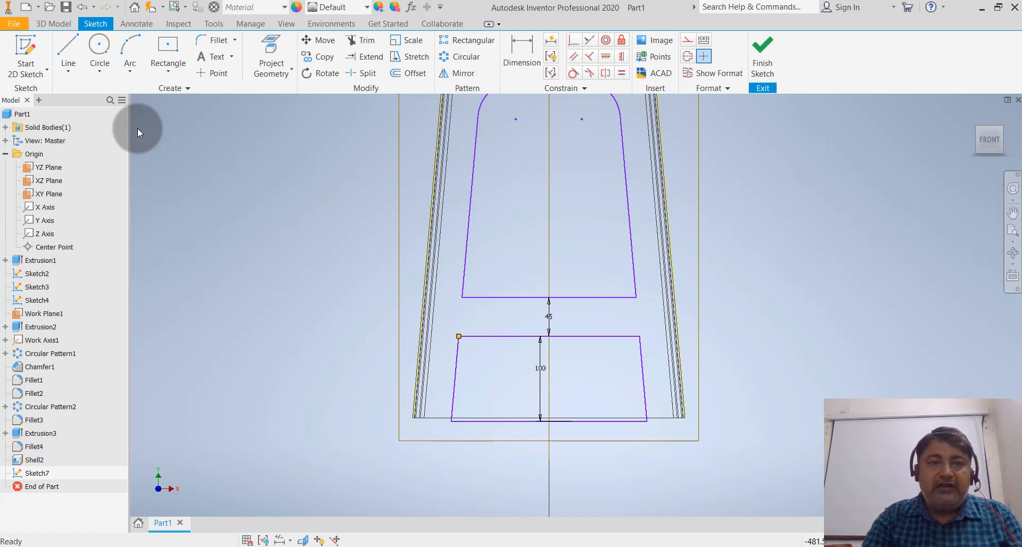
pyautogui.click(211, 40)
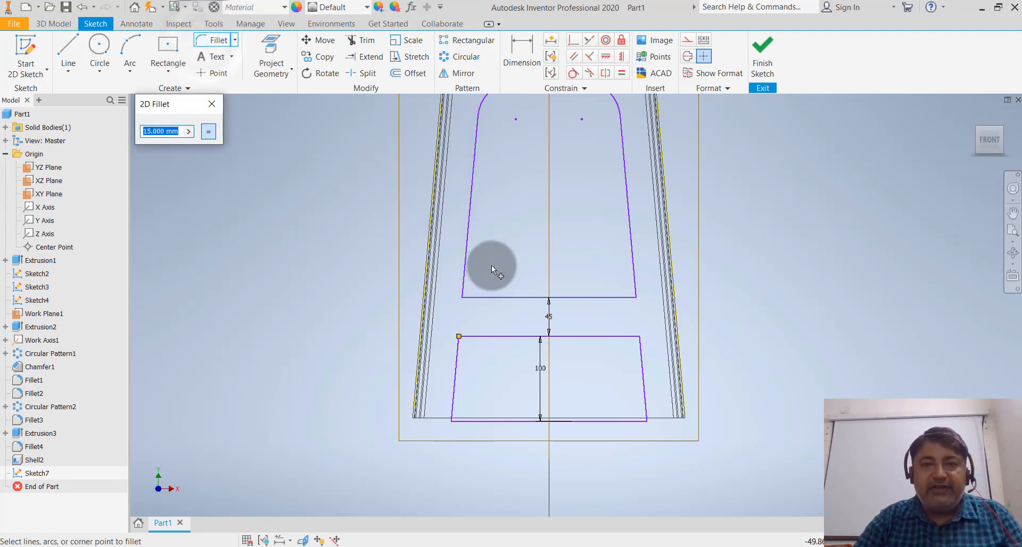
pyautogui.click(475, 299)
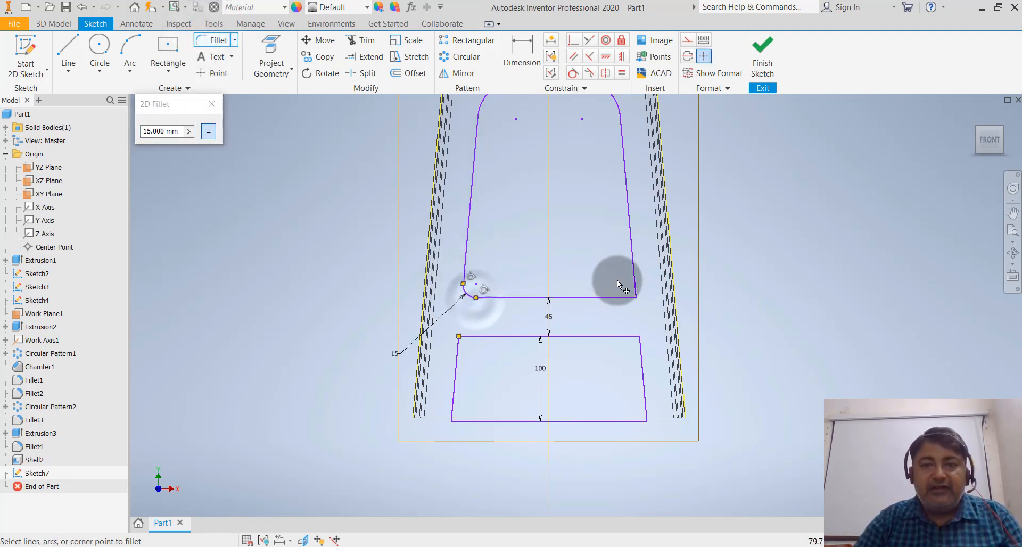
pyautogui.click(632, 281)
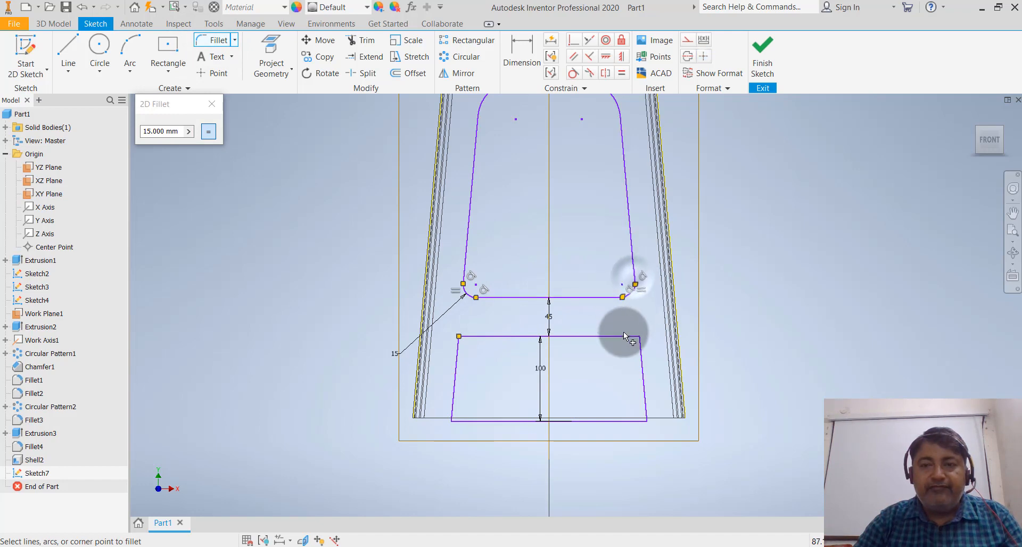
pyautogui.click(640, 350)
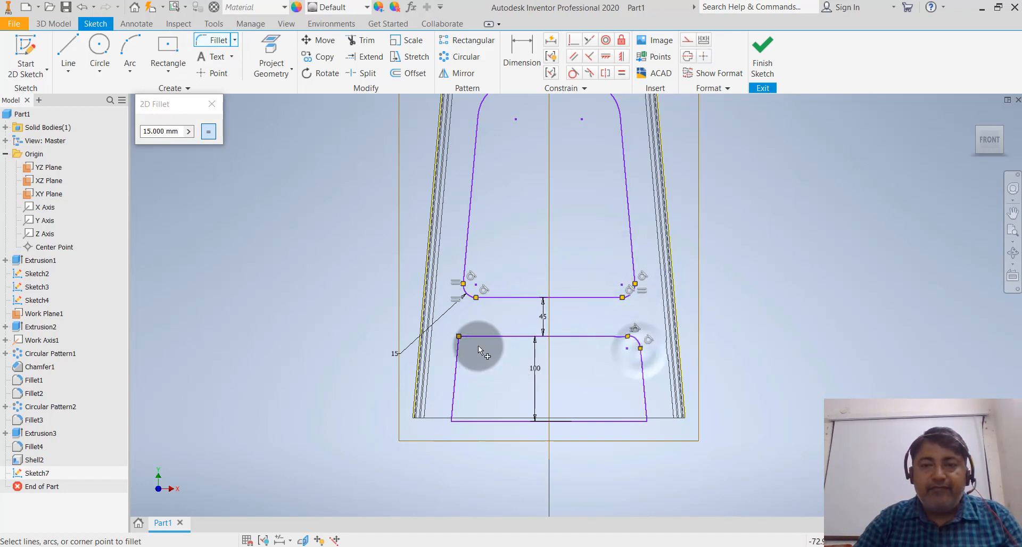
pyautogui.click(460, 354)
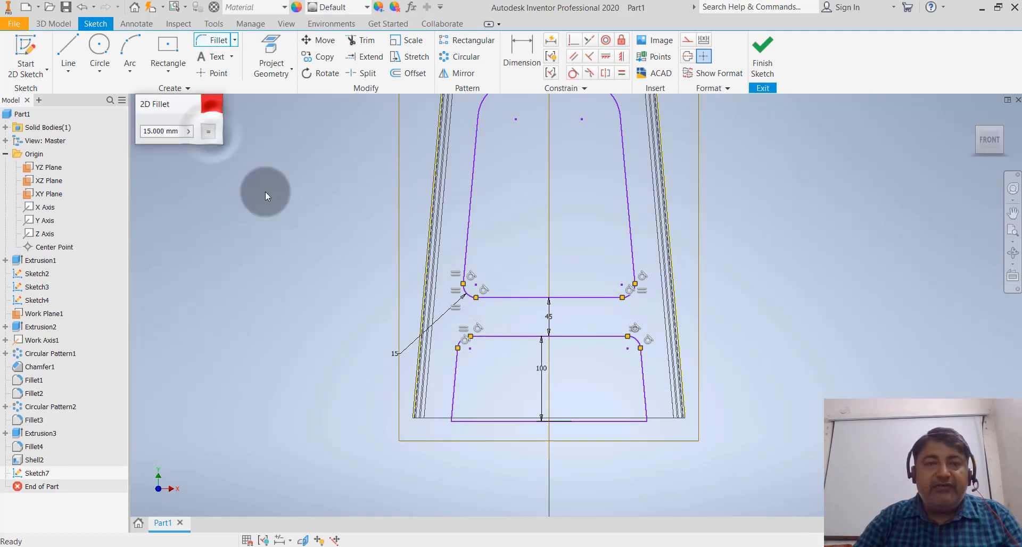
pyautogui.press('Escape')
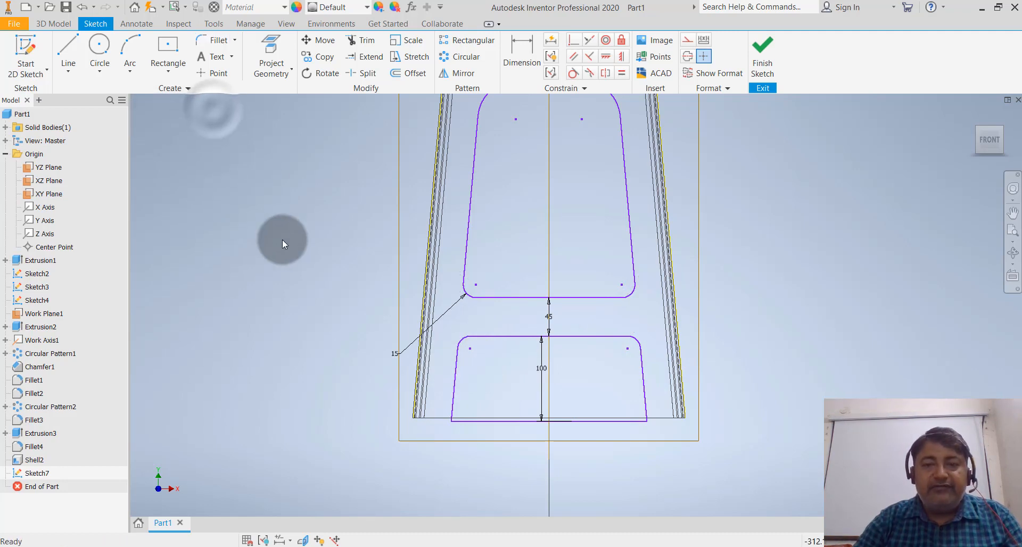
pyautogui.click(762, 54)
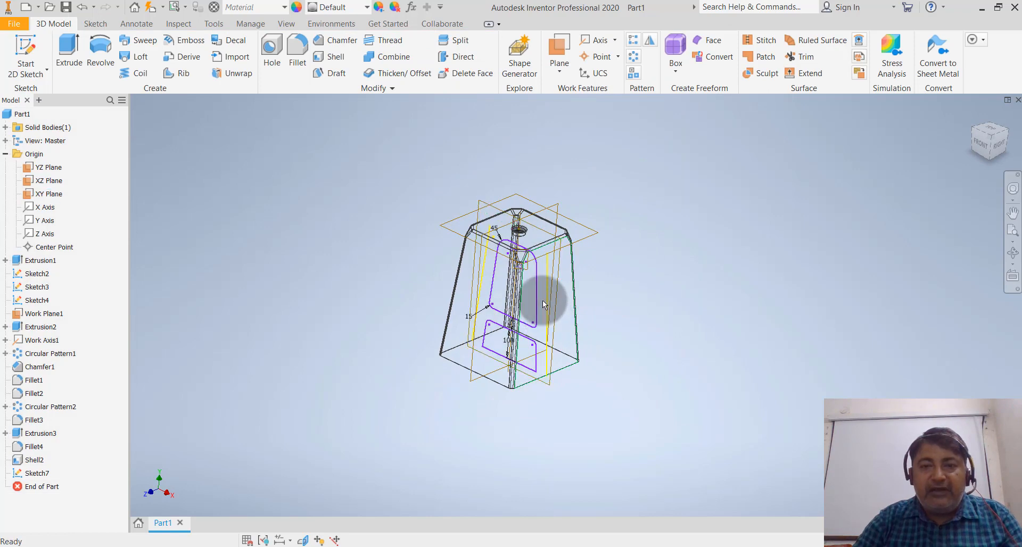
# Step: Reopen the sketch with the two filleted profiles and delete the slanted reference line to the left of them
pyautogui.scroll(6, 553, 330)
pyautogui.click(565, 334)
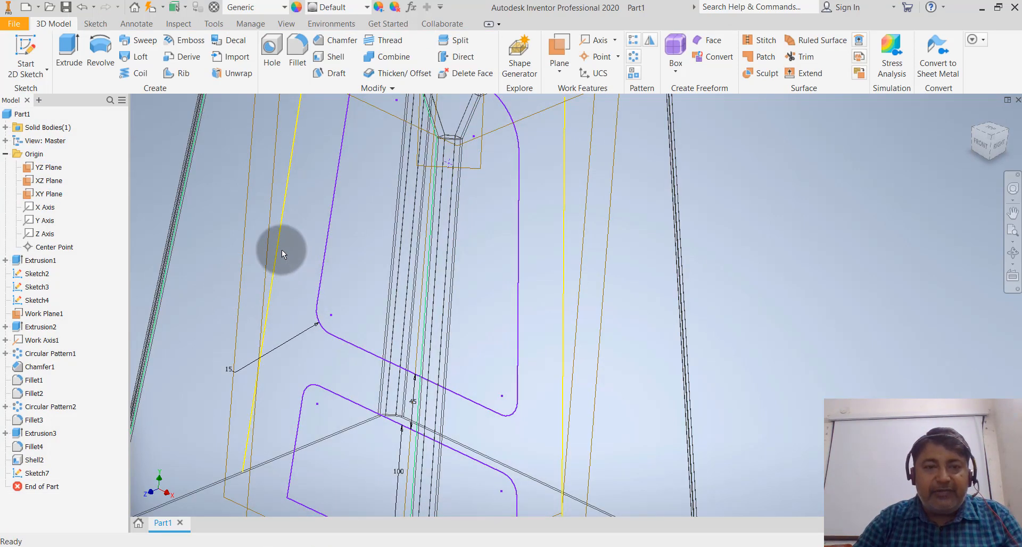
pyautogui.scroll(-8, 331, 272)
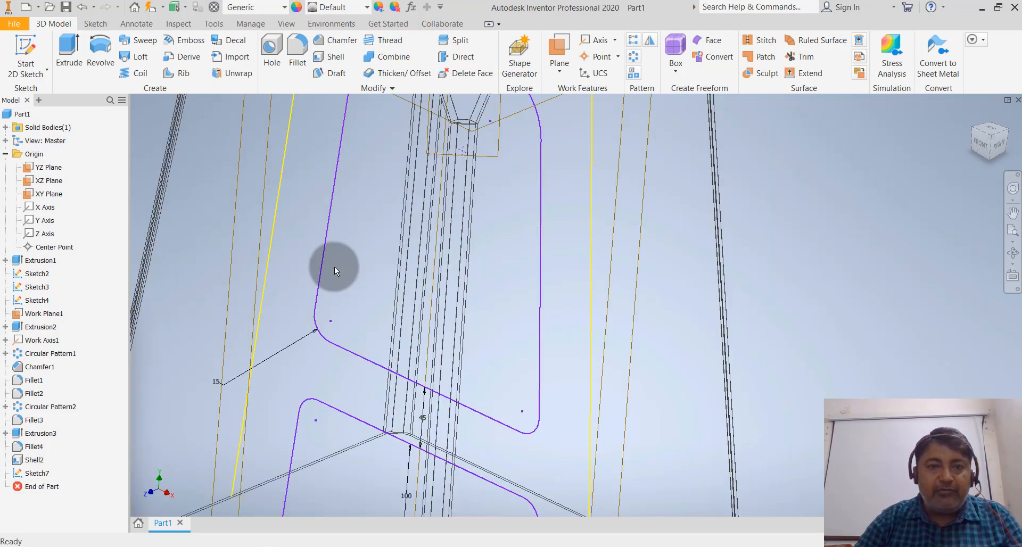
pyautogui.click(34, 460)
pyautogui.click(39, 474)
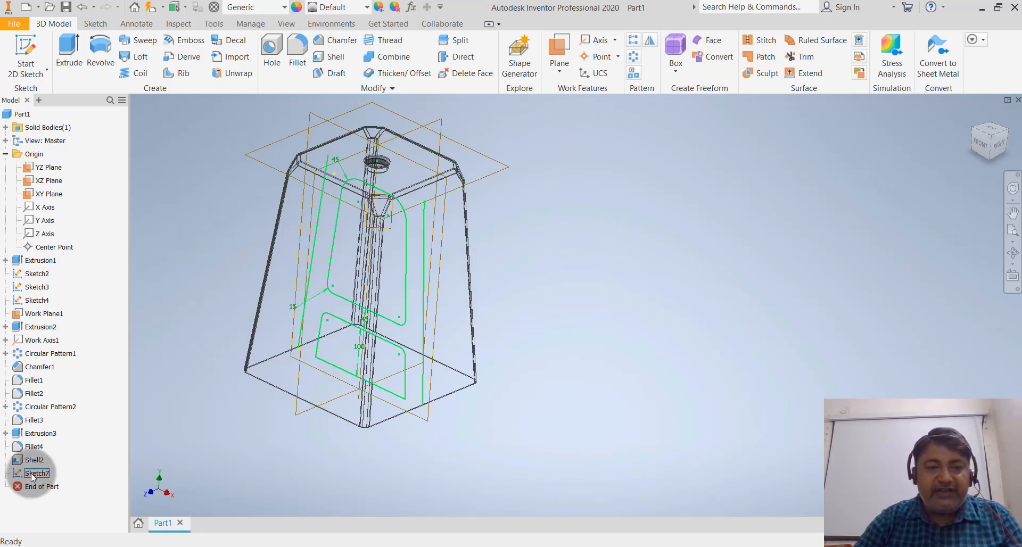
pyautogui.doubleClick(32, 474)
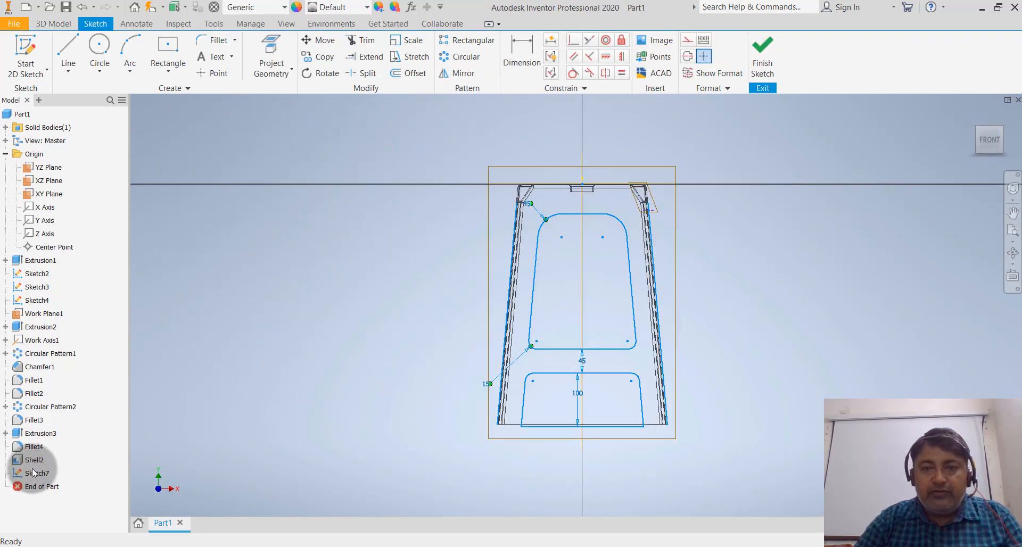
pyautogui.scroll(5, 534, 348)
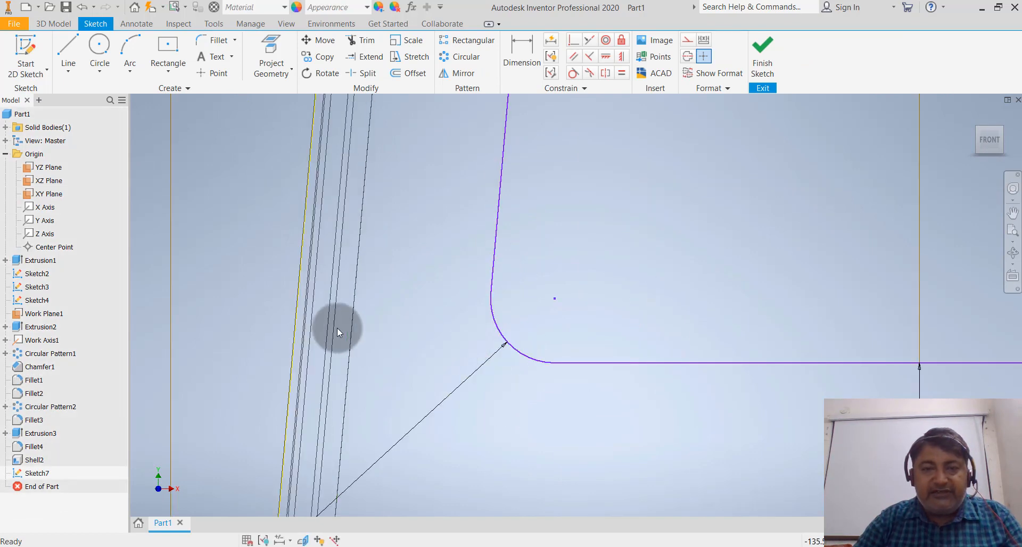
pyautogui.click(296, 330)
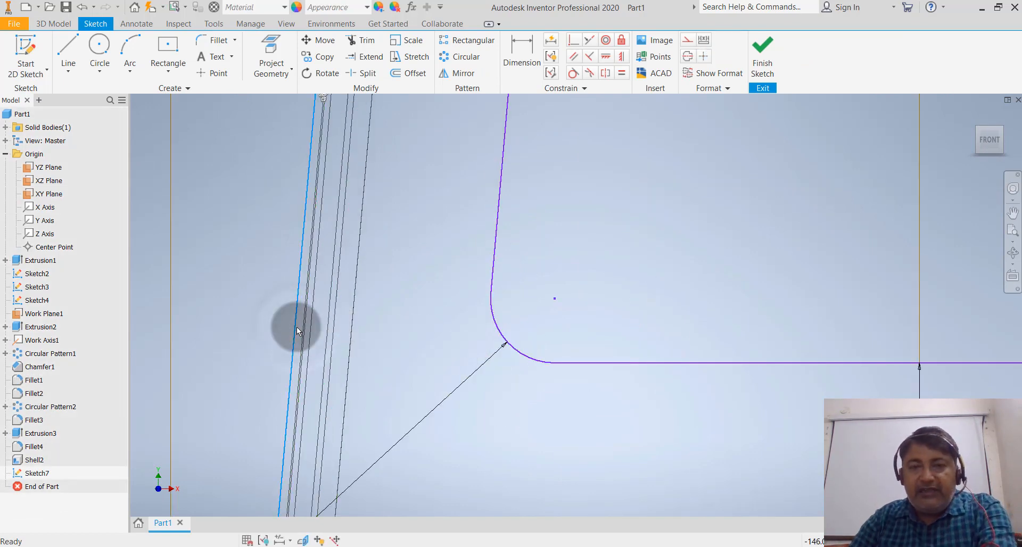
pyautogui.scroll(-4, 297, 330)
# Step: Delete the slanted reference line to the right of the two profiles and finish the sketch
pyautogui.scroll(4, 661, 298)
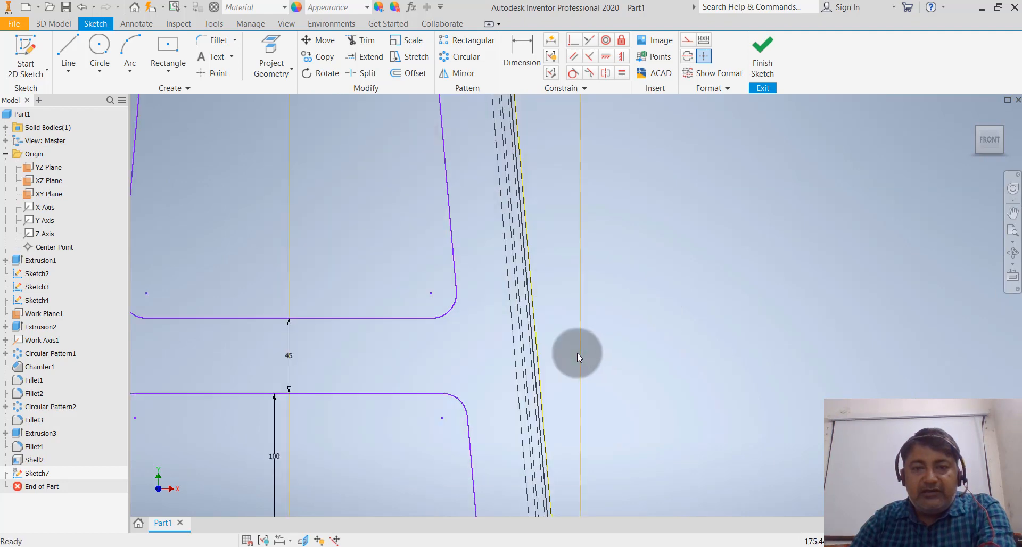
pyautogui.scroll(2, 577, 353)
pyautogui.click(504, 384)
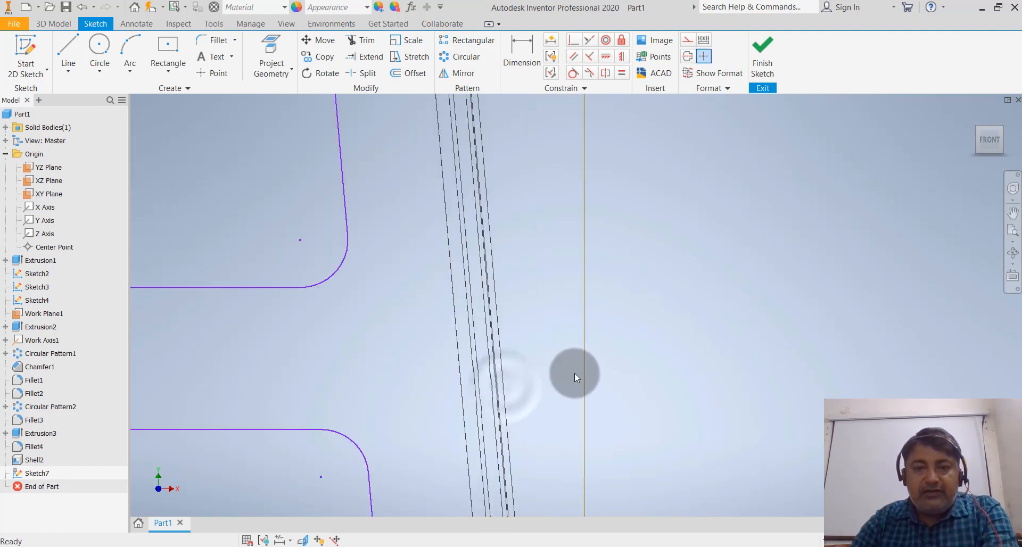
pyautogui.scroll(-5, 574, 373)
pyautogui.click(755, 50)
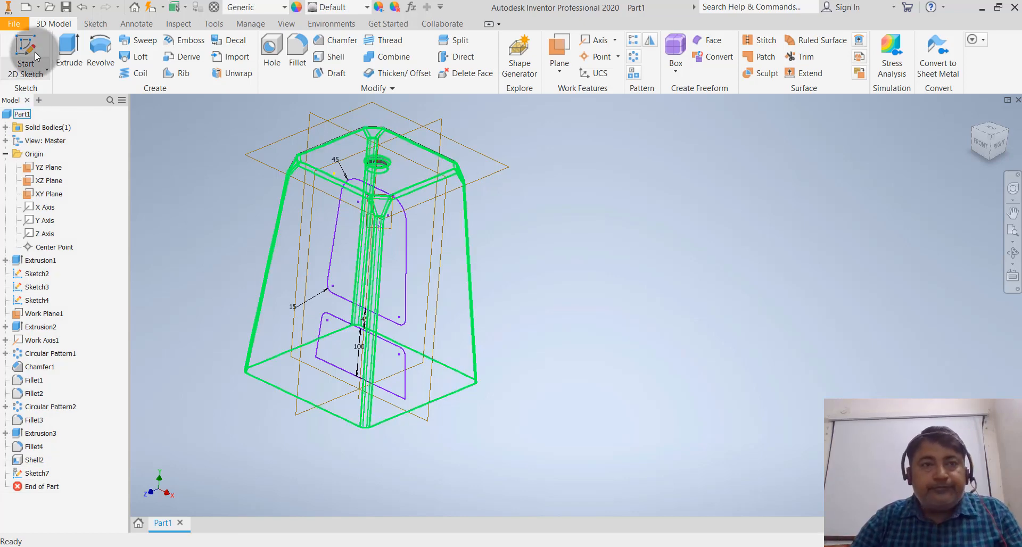
# Step: Extrude both closed profiles as a symmetric cut of 652.25 mm through the front and back walls of the stool
pyautogui.click(68, 54)
pyautogui.click(512, 379)
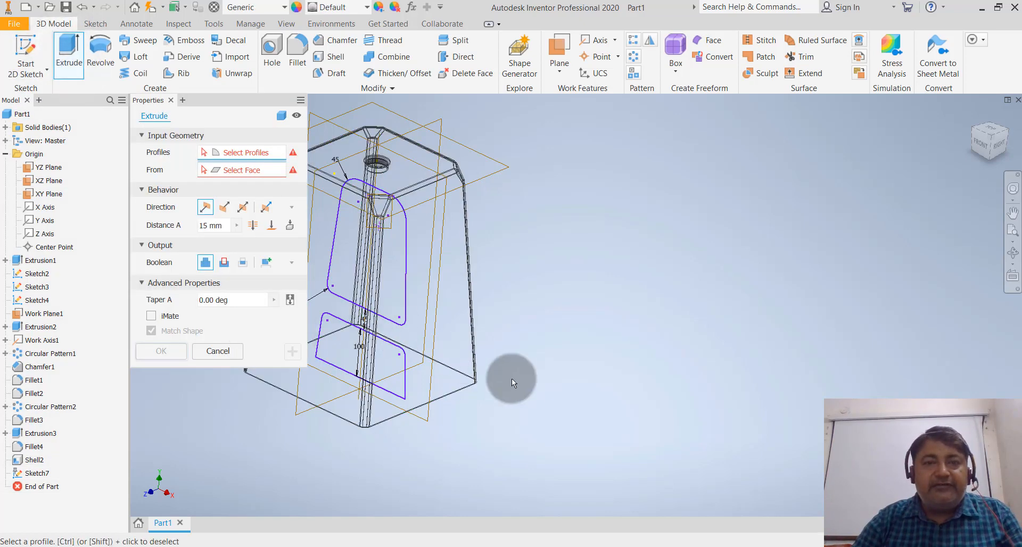
pyautogui.scroll(-4, 512, 379)
pyautogui.click(486, 381)
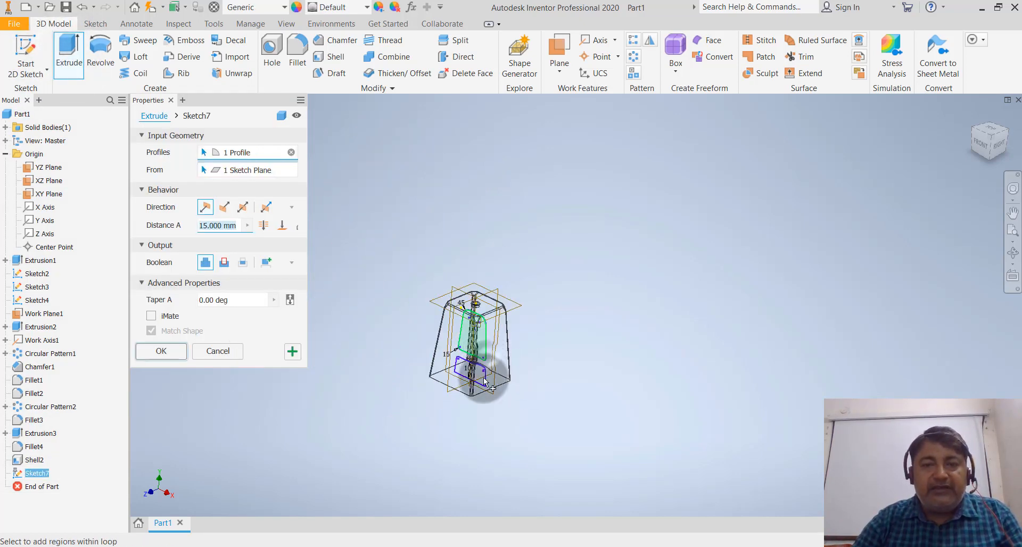
pyautogui.click(484, 380)
pyautogui.scroll(5, 483, 386)
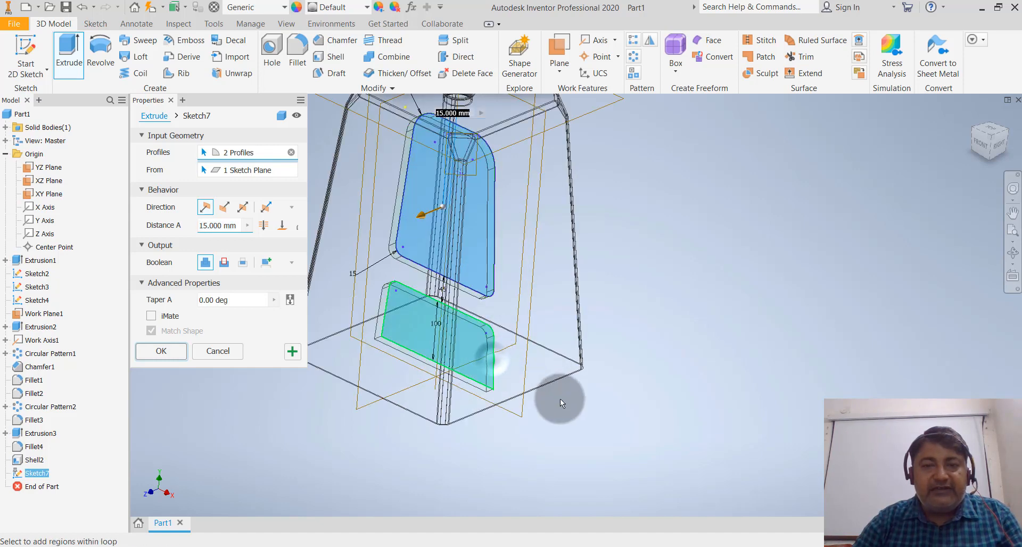
pyautogui.scroll(-5, 590, 423)
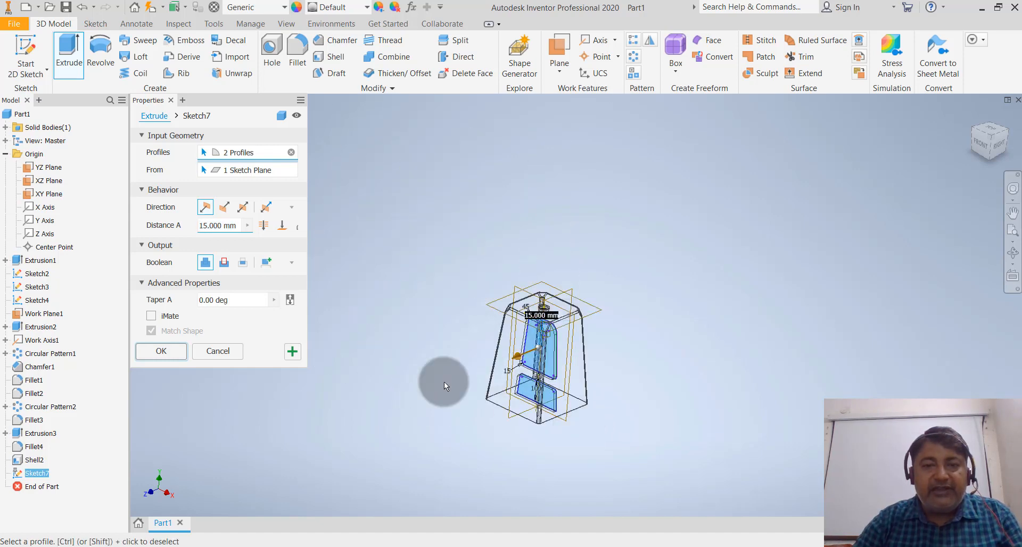
pyautogui.click(244, 208)
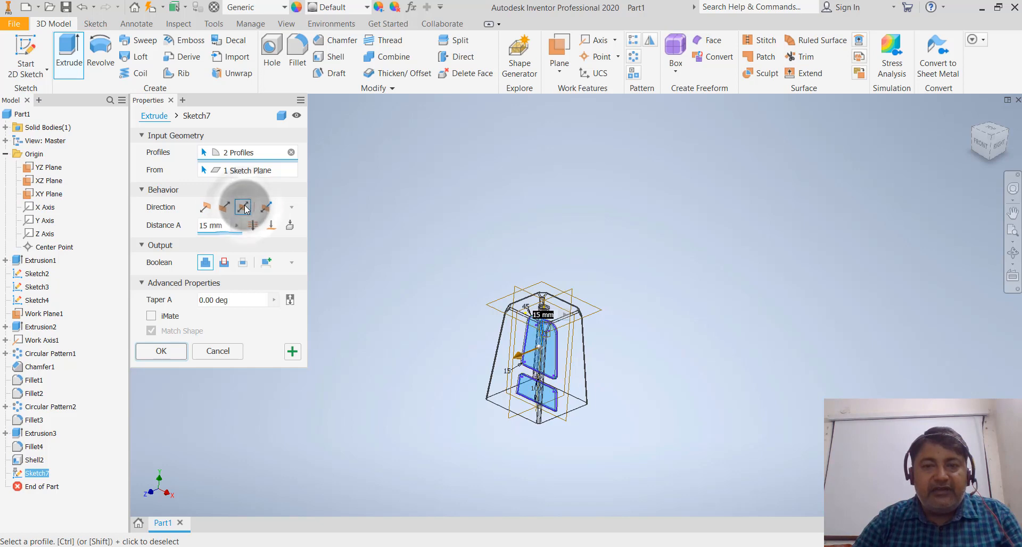
pyautogui.moveTo(520, 364); pyautogui.dragTo(429, 338)
pyautogui.scroll(5, 564, 379)
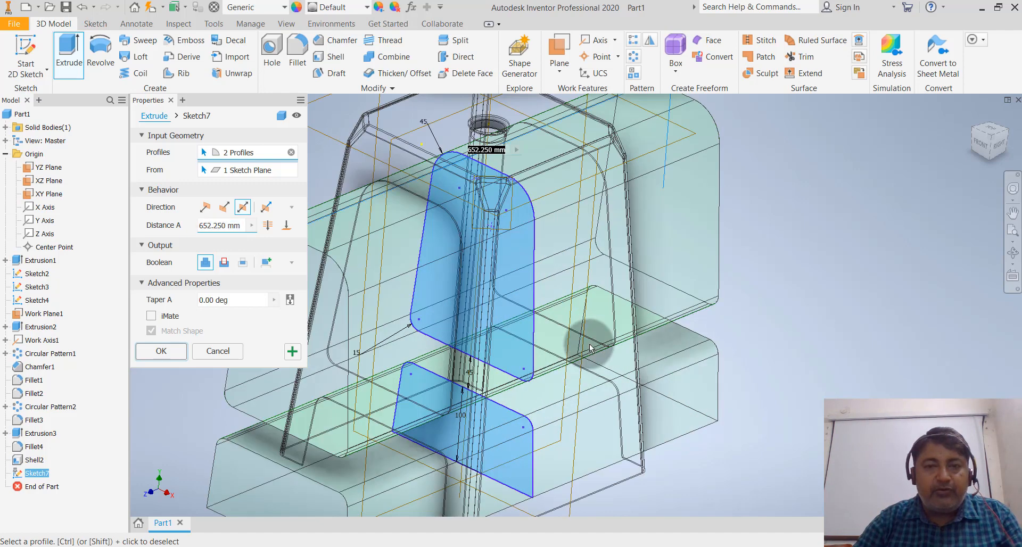
pyautogui.scroll(-3, 564, 379)
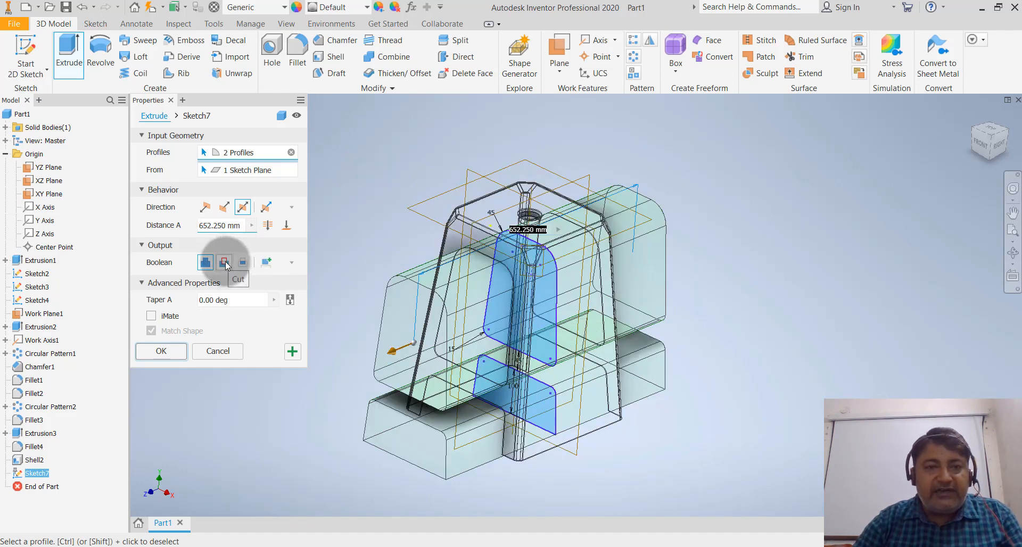
pyautogui.click(225, 263)
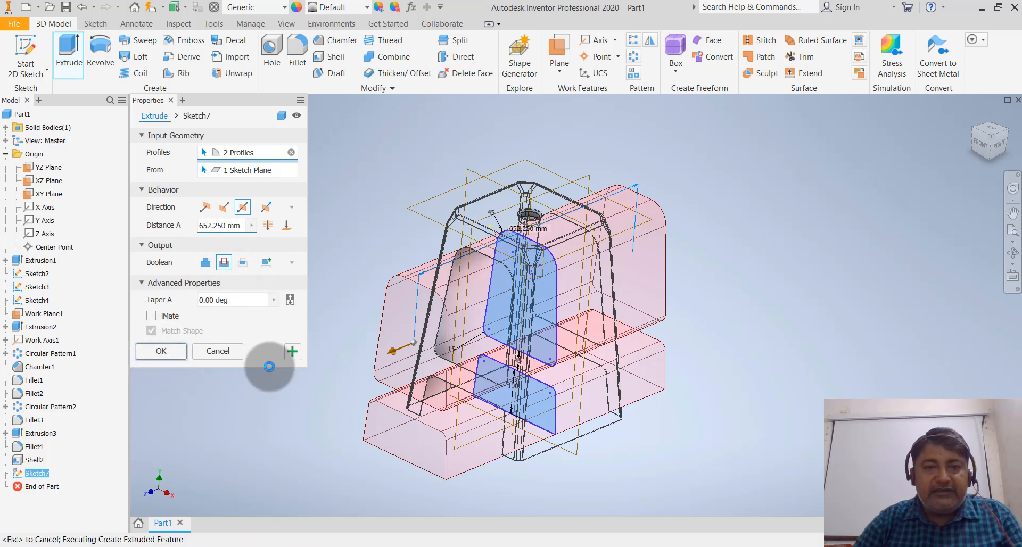
pyautogui.click(299, 265)
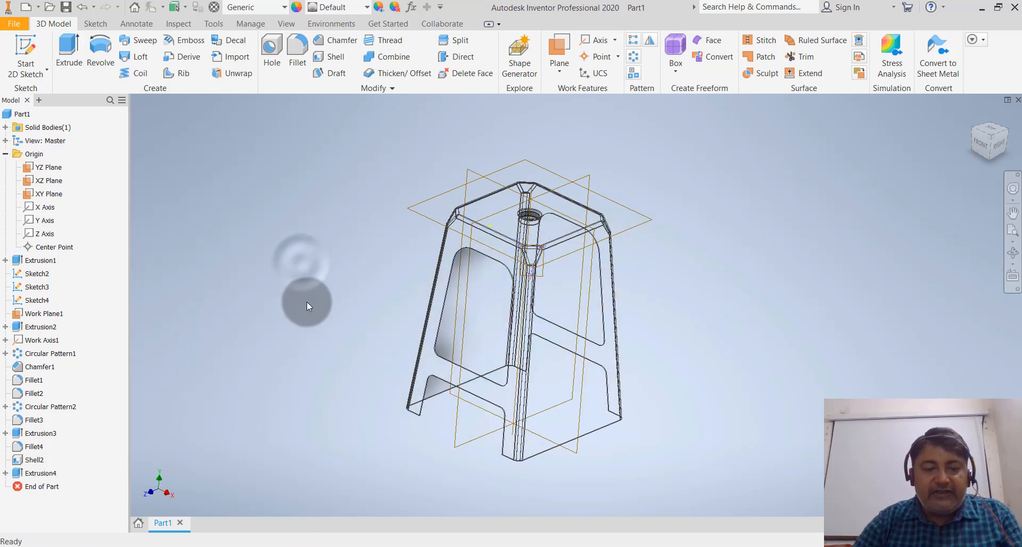
# Step: Set the model's visual style to Realistic
pyautogui.moveTo(306, 302)
pyautogui.keyDown('shift'); pyautogui.mouseDown(button='middle')
pyautogui.moveTo(314, 272)
pyautogui.moveTo(374, 299)
pyautogui.moveTo(333, 281)
pyautogui.moveTo(315, 297)
pyautogui.mouseUp(button='middle'); pyautogui.keyUp('shift')
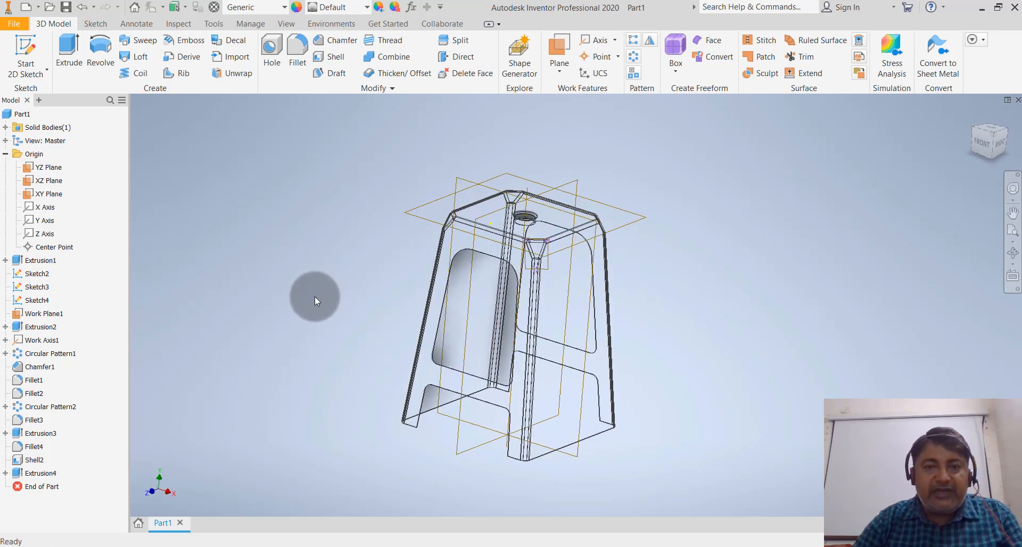
pyautogui.click(288, 24)
pyautogui.click(246, 76)
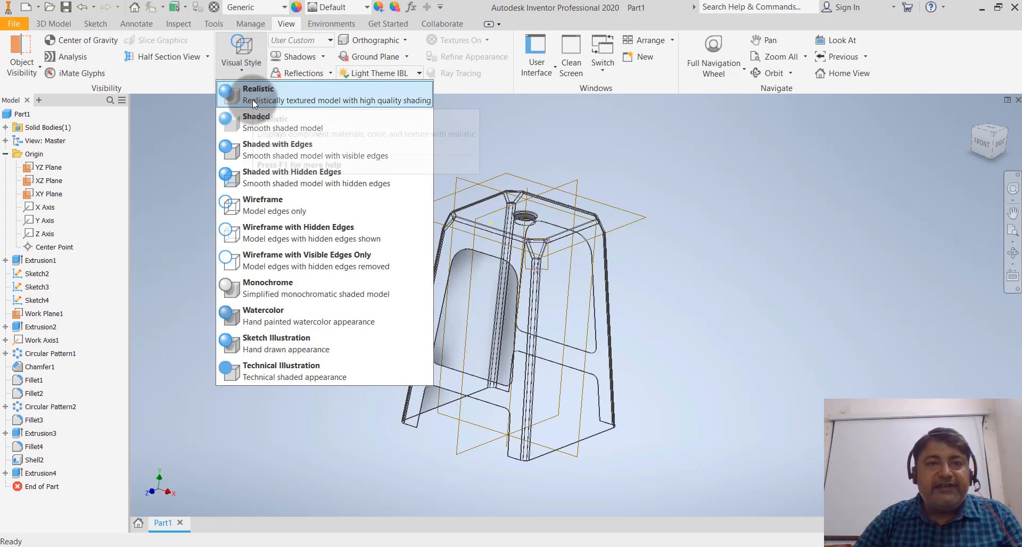
pyautogui.click(252, 98)
pyautogui.keyDown('shift'); pyautogui.moveTo(330, 269); pyautogui.dragTo(314, 290, button='middle'); pyautogui.keyUp('shift')
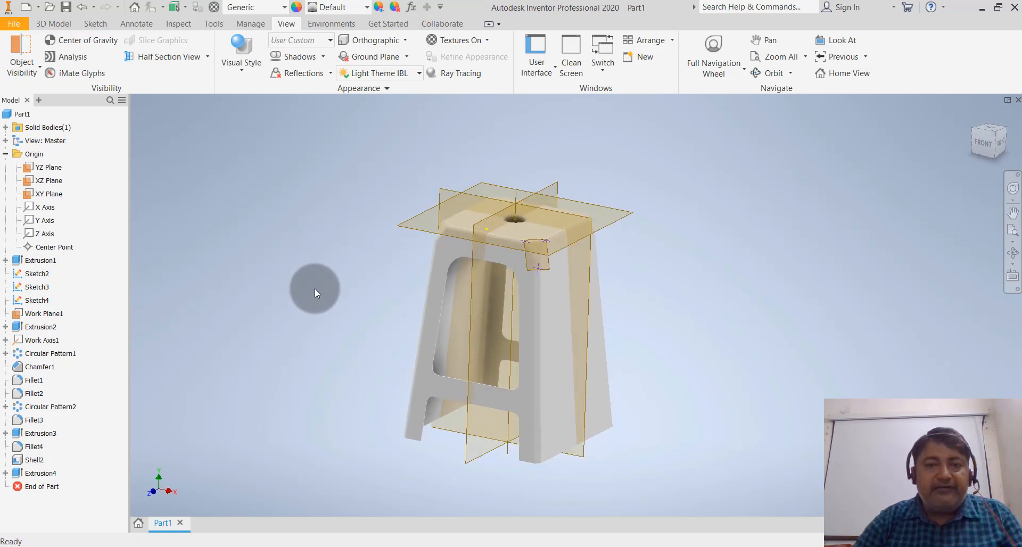
# Step: Circular-pattern the two-profile cut around the stool's central vertical axis with 2 occurrences over 90 degrees
pyautogui.click(70, 23)
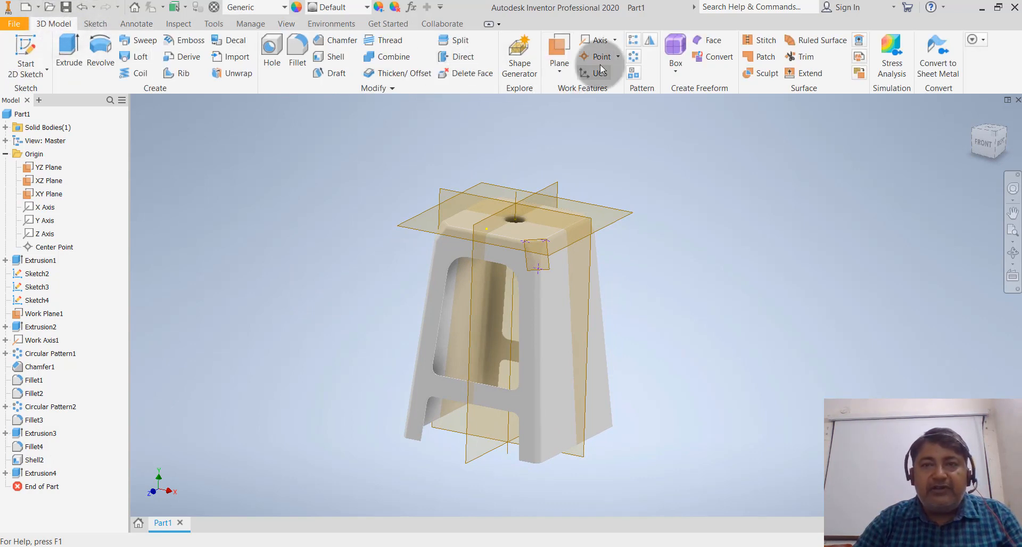
pyautogui.click(634, 56)
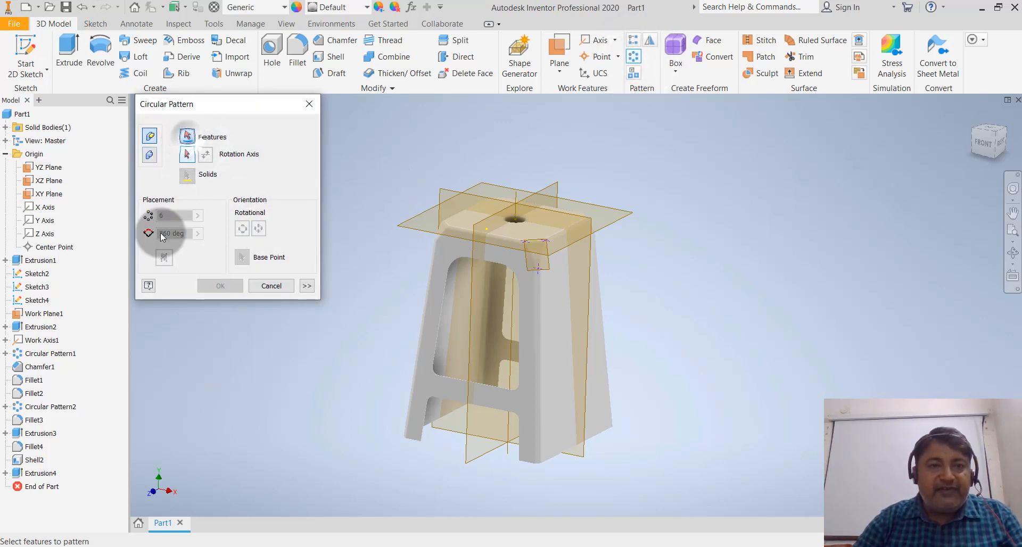
pyautogui.click(59, 472)
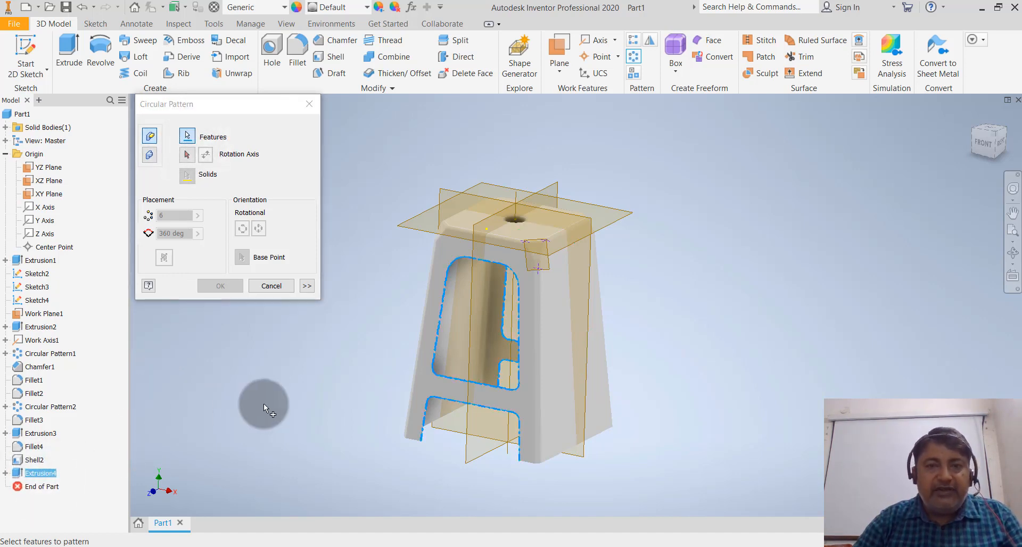
pyautogui.click(186, 156)
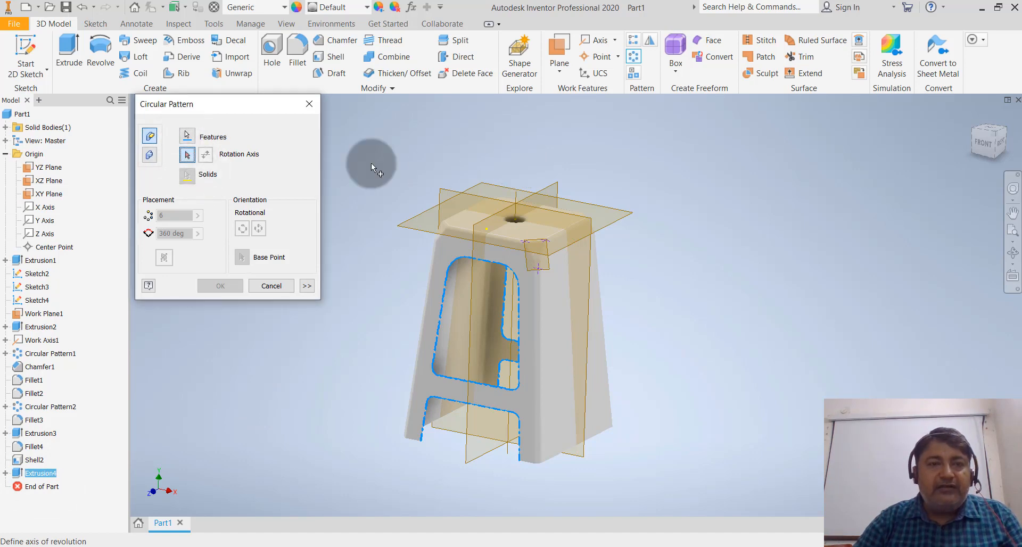
pyautogui.click(516, 208)
pyautogui.click(184, 233)
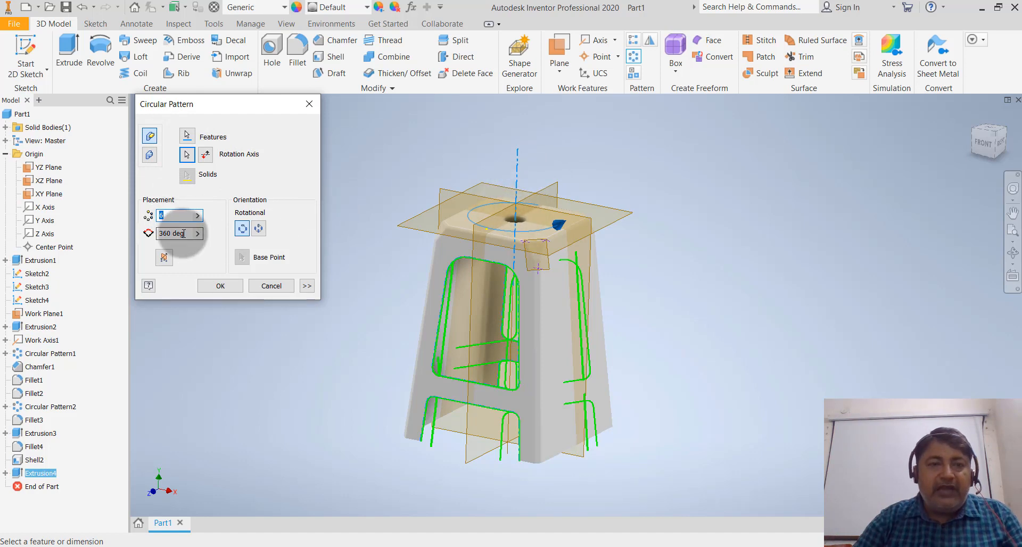
pyautogui.press('Tab')
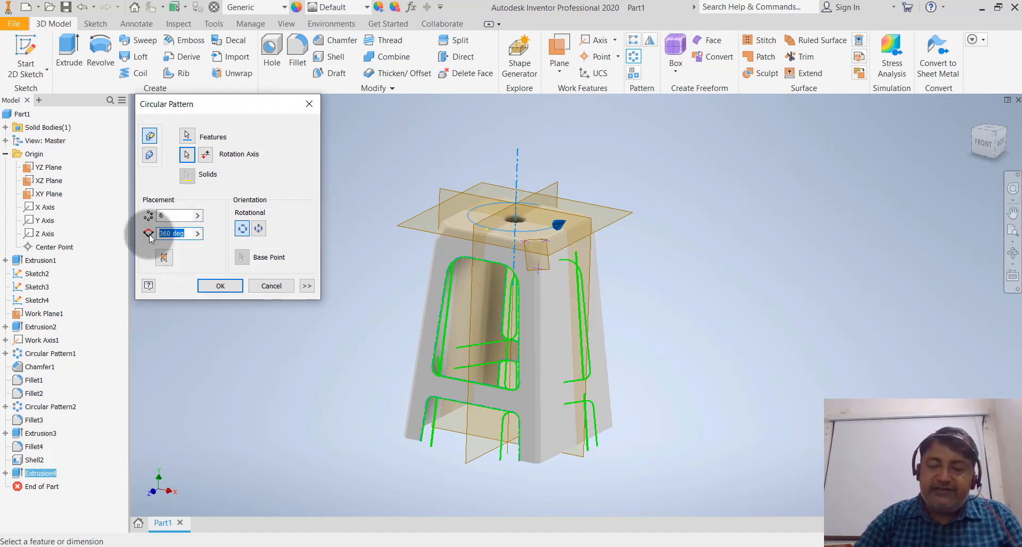
pyautogui.write('90')
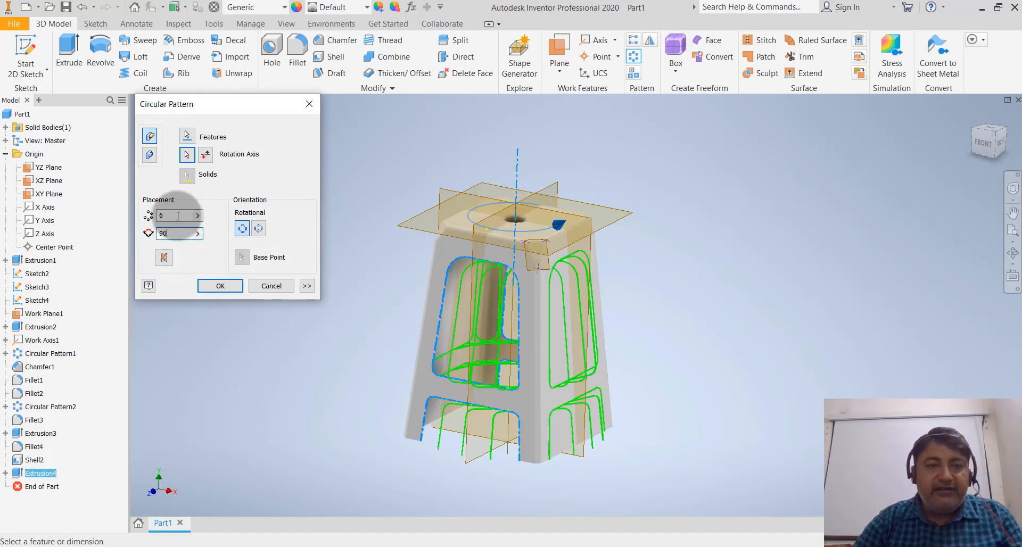
pyautogui.doubleClick(178, 215)
pyautogui.write('2')
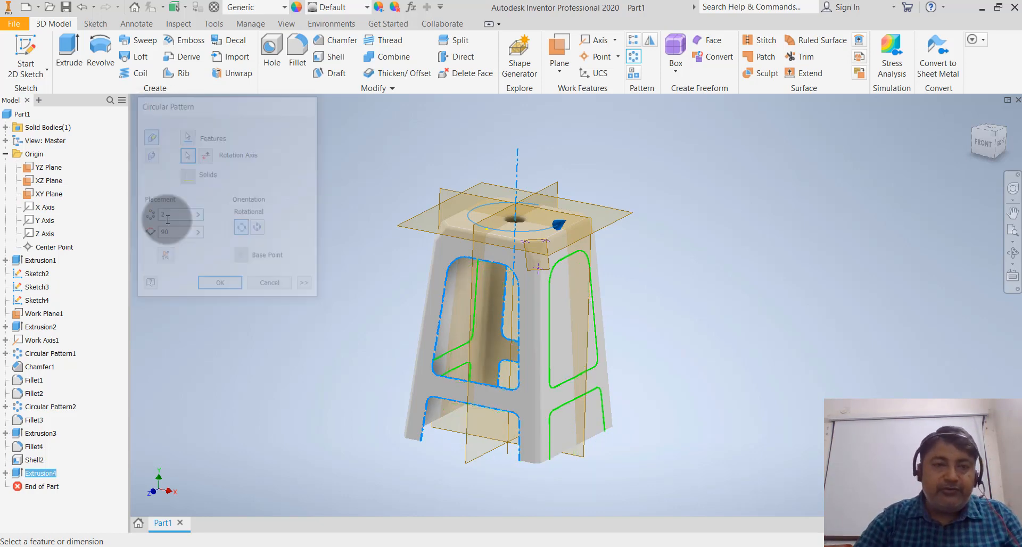
pyautogui.press('Return')
pyautogui.scroll(-3, 625, 222)
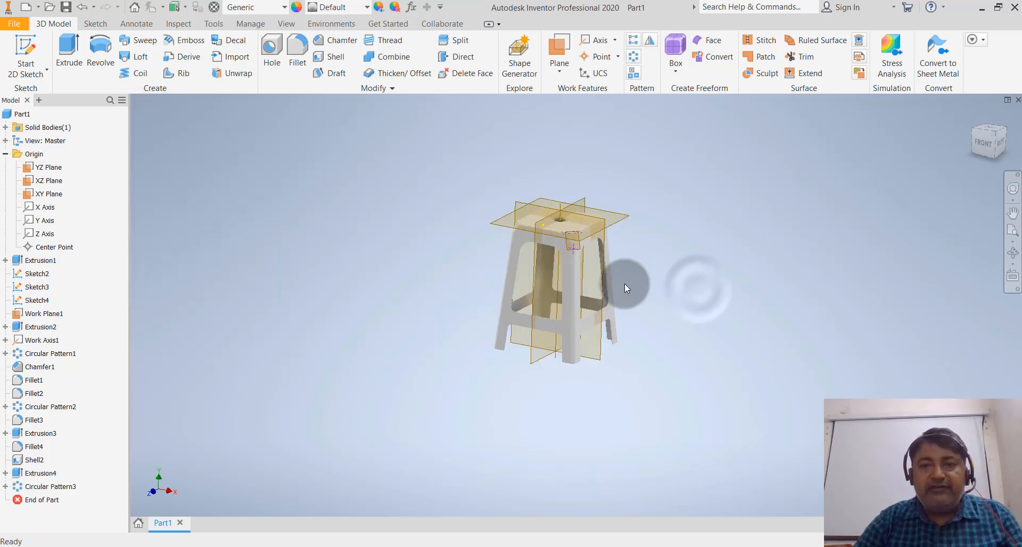
pyautogui.keyDown('shift'); pyautogui.moveTo(625, 287); pyautogui.dragTo(649, 296, button='middle'); pyautogui.keyUp('shift')
pyautogui.scroll(3, 616, 272)
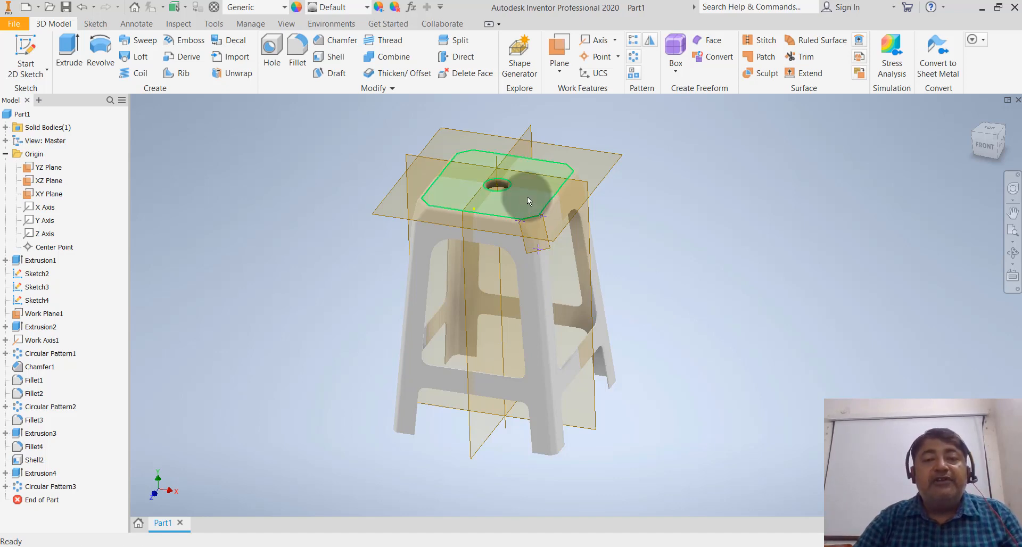
pyautogui.moveTo(528, 197)
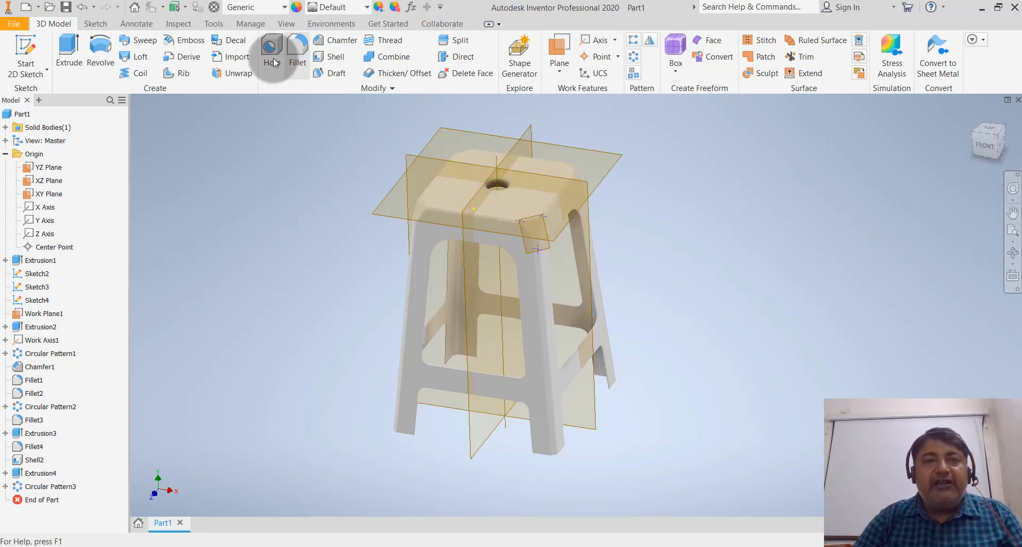
pyautogui.click(282, 24)
pyautogui.click(256, 72)
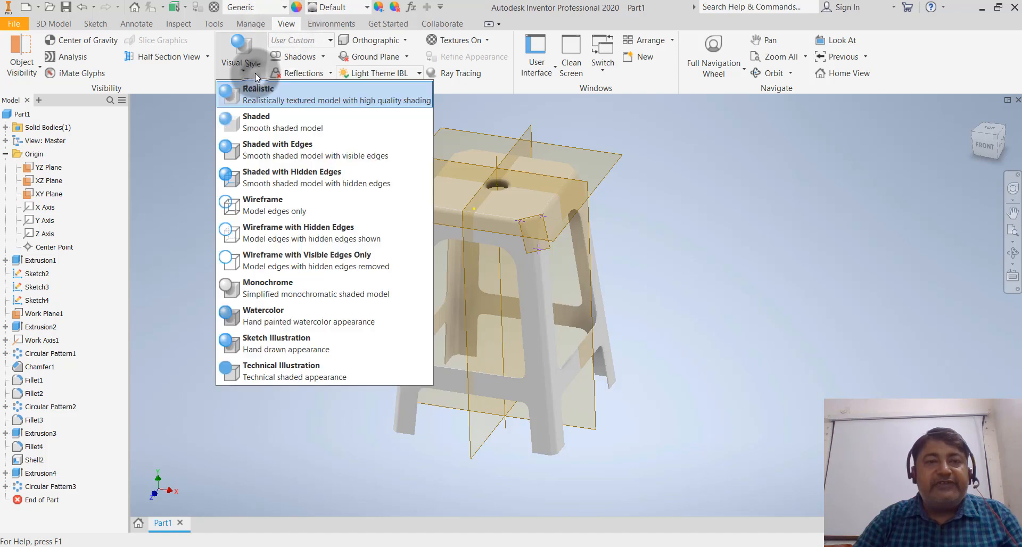
pyautogui.click(641, 203)
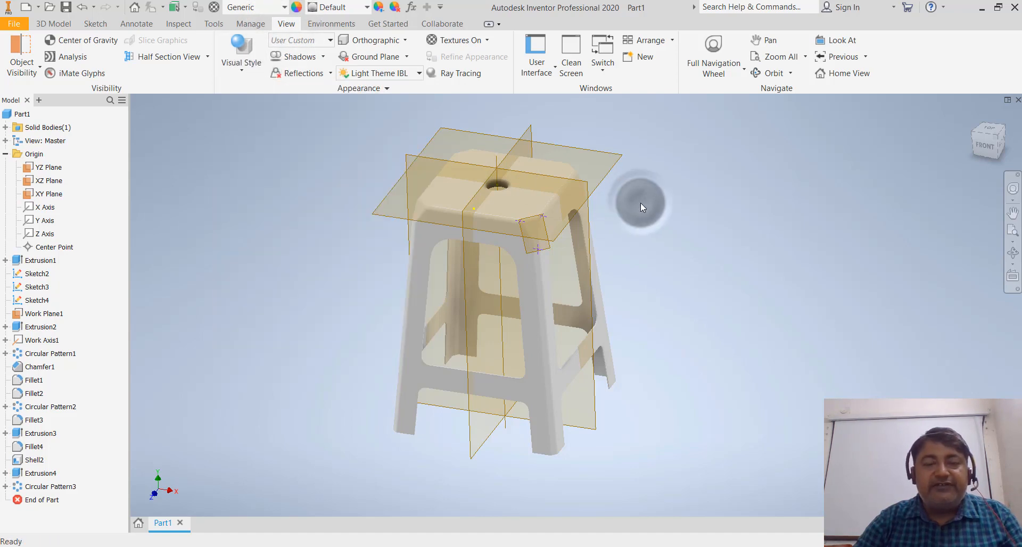
pyautogui.scroll(-3, 503, 123)
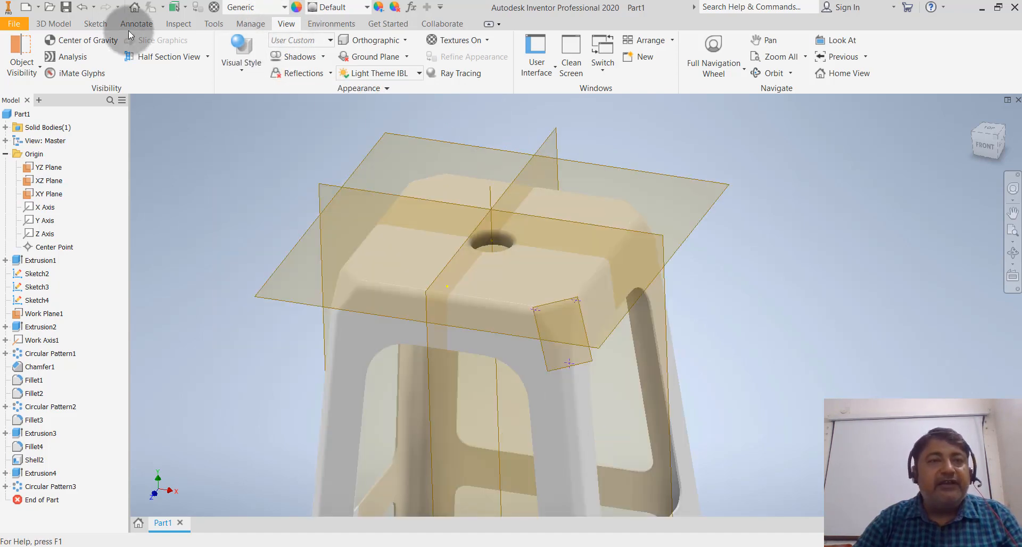
# Step: Create a work plane through the stool's central vertical axis at 45 degrees to the XY plane
pyautogui.click(53, 24)
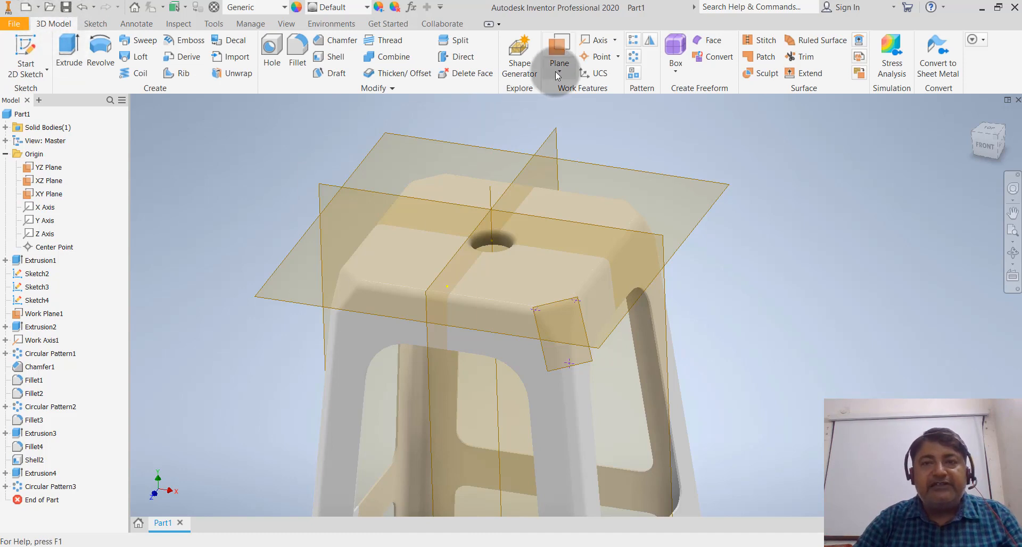
pyautogui.click(558, 74)
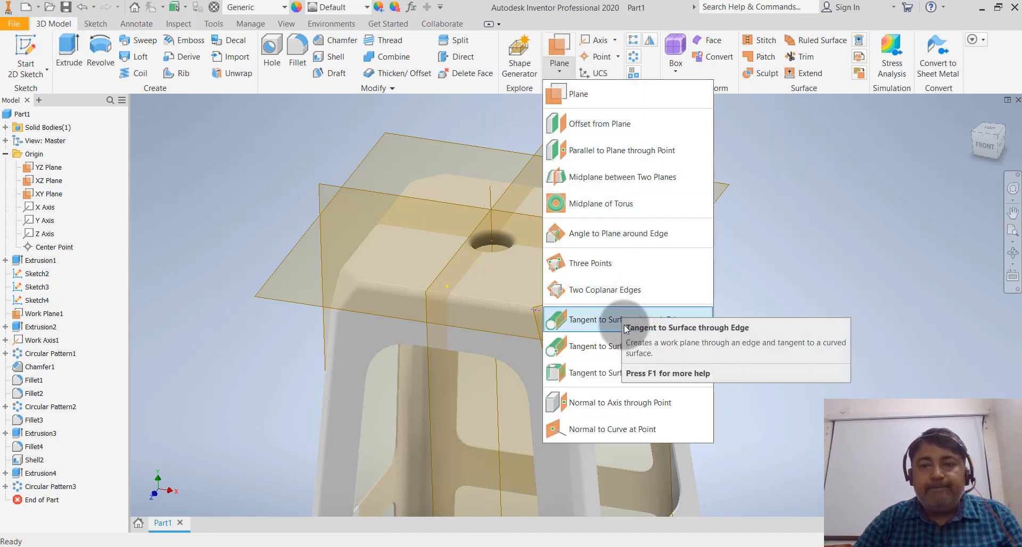
pyautogui.click(627, 235)
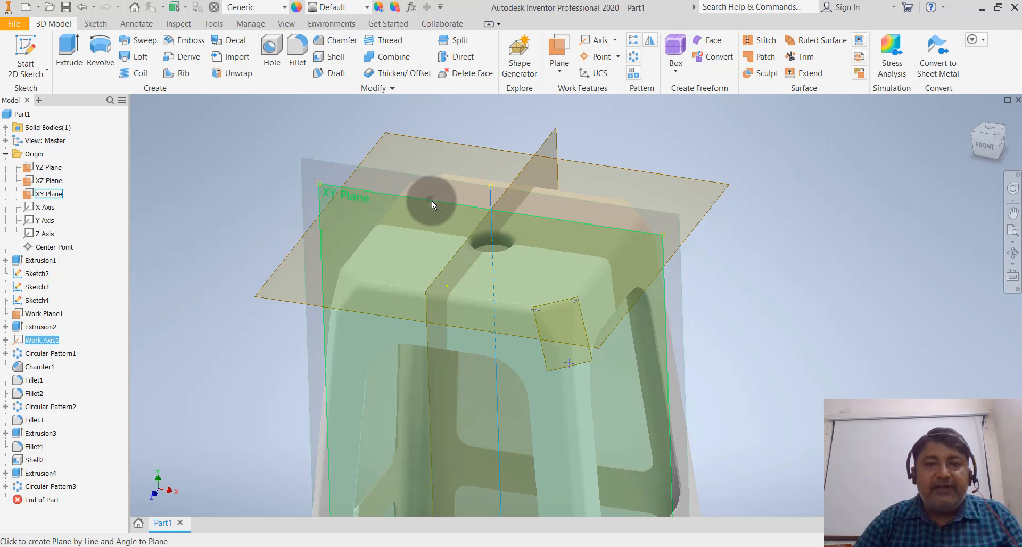
pyautogui.click(431, 200)
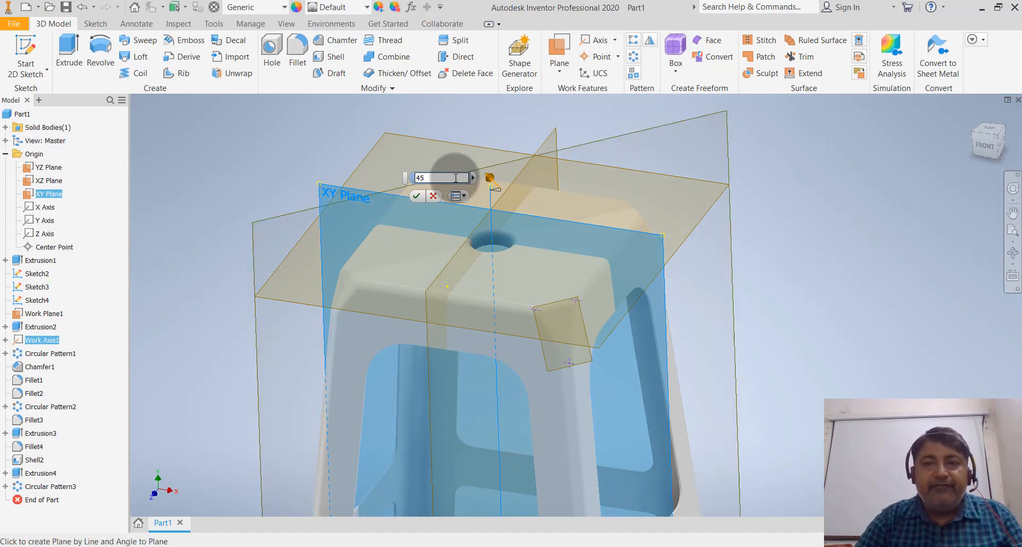
pyautogui.press('Return')
pyautogui.scroll(5, 474, 190)
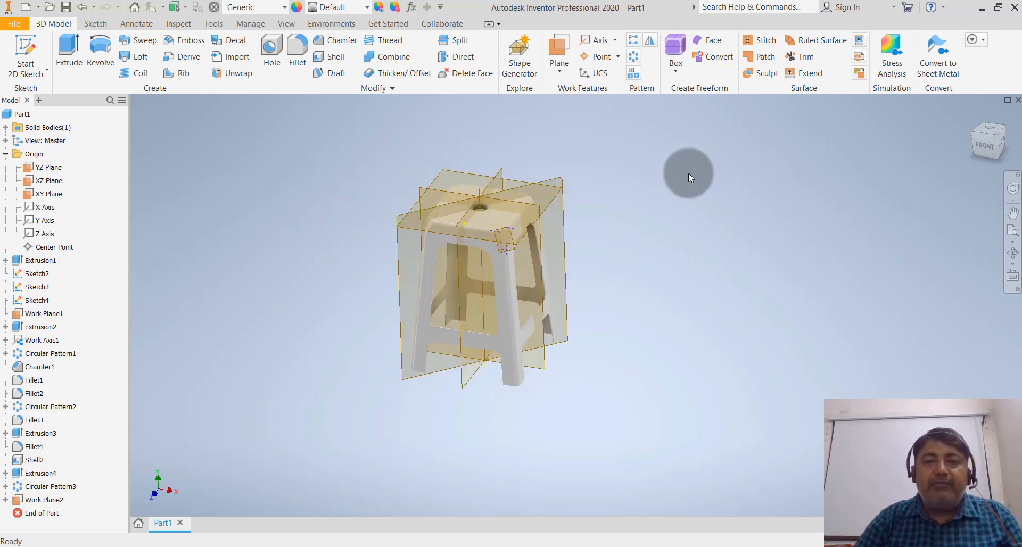
pyautogui.scroll(-3, 535, 156)
pyautogui.scroll(2, 535, 156)
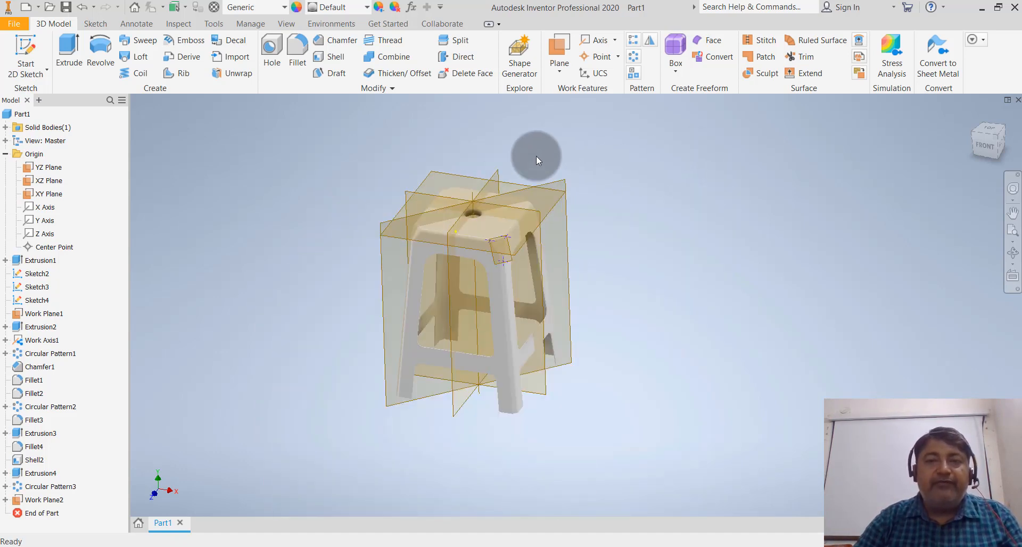
# Step: Start a 2D sketch on the diagonal work plane that passes through the stool's corners
pyautogui.click(33, 70)
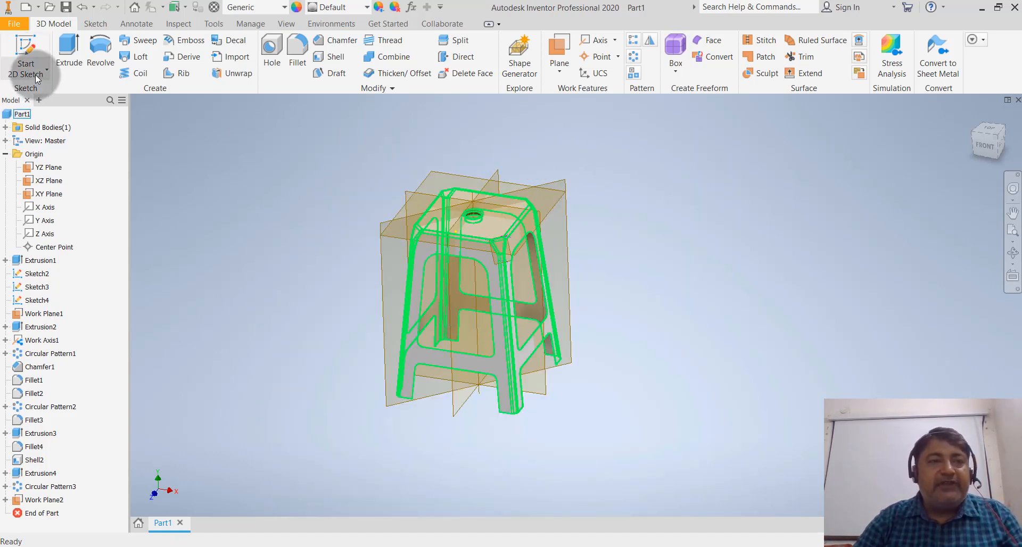
pyautogui.click(36, 101)
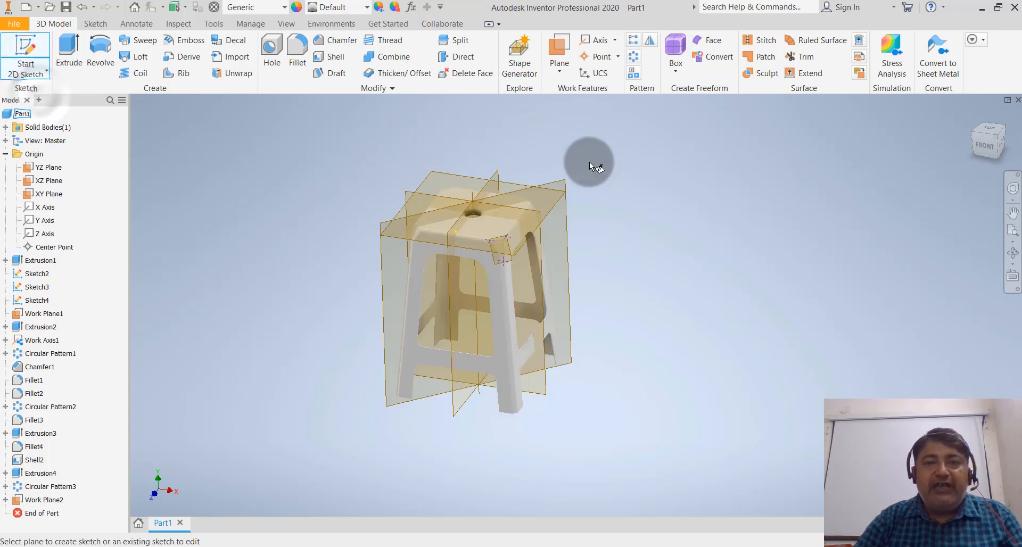
pyautogui.click(562, 186)
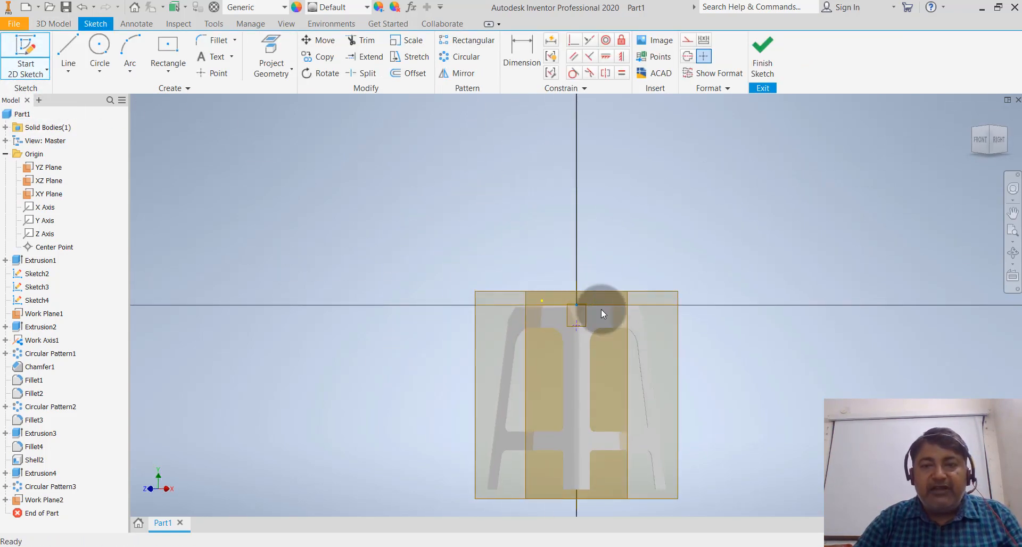
pyautogui.scroll(3, 645, 327)
pyautogui.scroll(3, 574, 317)
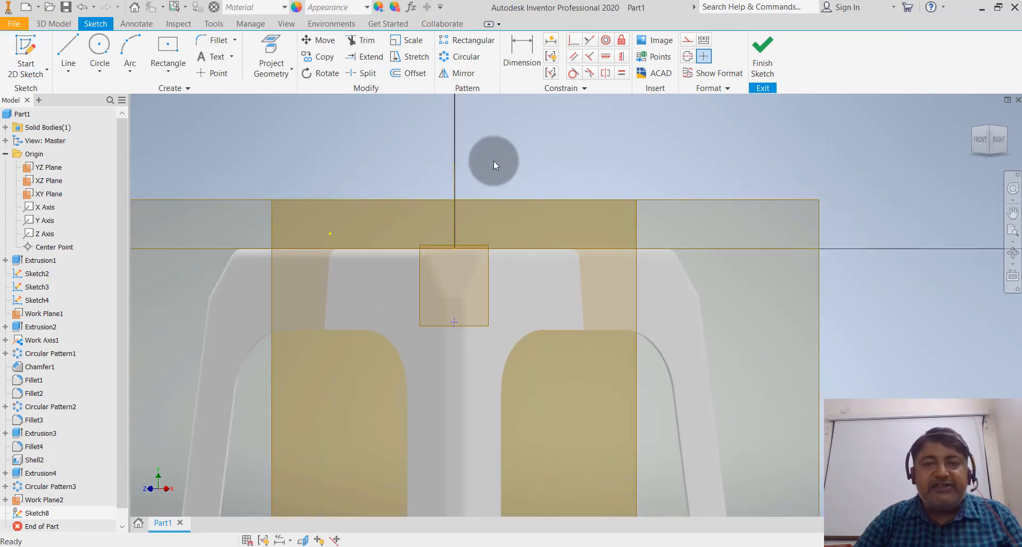
# Step: Set the model's visual style to Wireframe to expose the inner edges under the seat
pyautogui.click(277, 25)
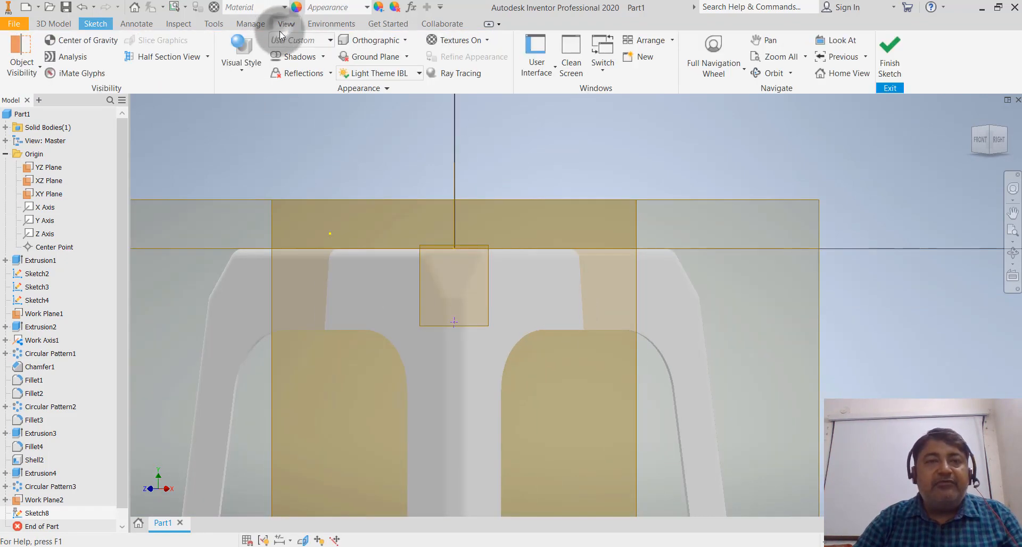
pyautogui.click(239, 69)
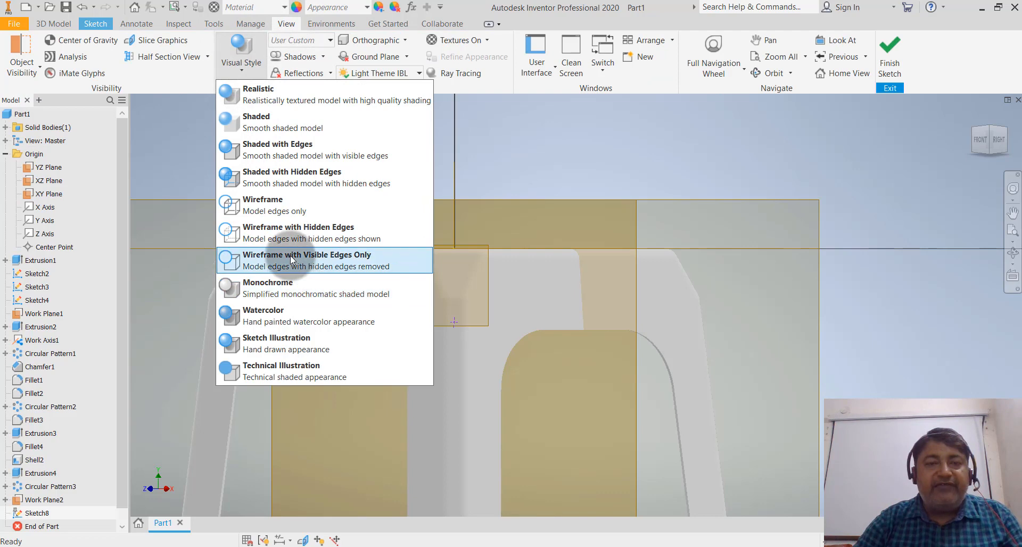
pyautogui.click(288, 208)
pyautogui.scroll(6, 497, 253)
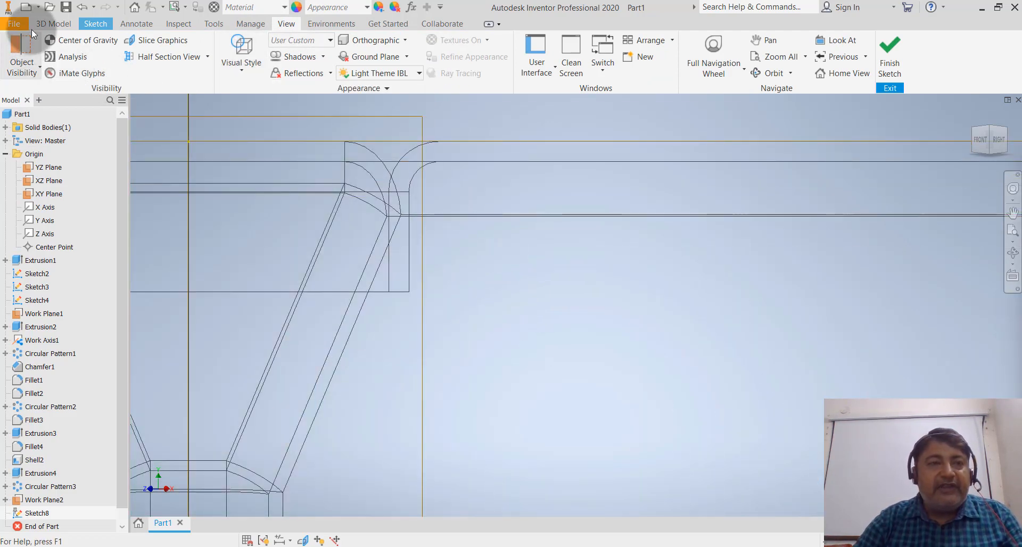
# Step: Sketch a horizontal line about 130 mm long just below the seat, from the center hole's collar to the slanted corner edge
pyautogui.click(50, 24)
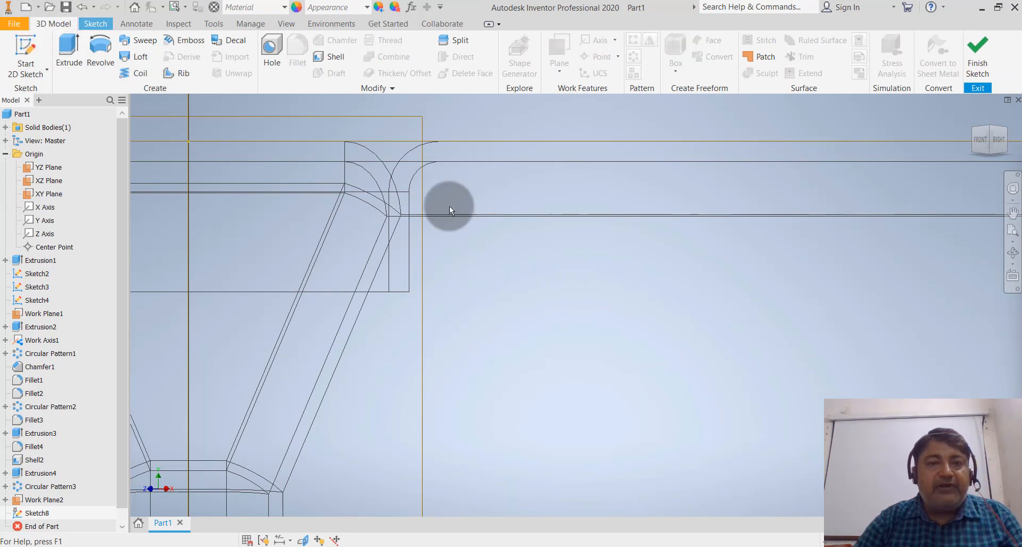
pyautogui.click(96, 23)
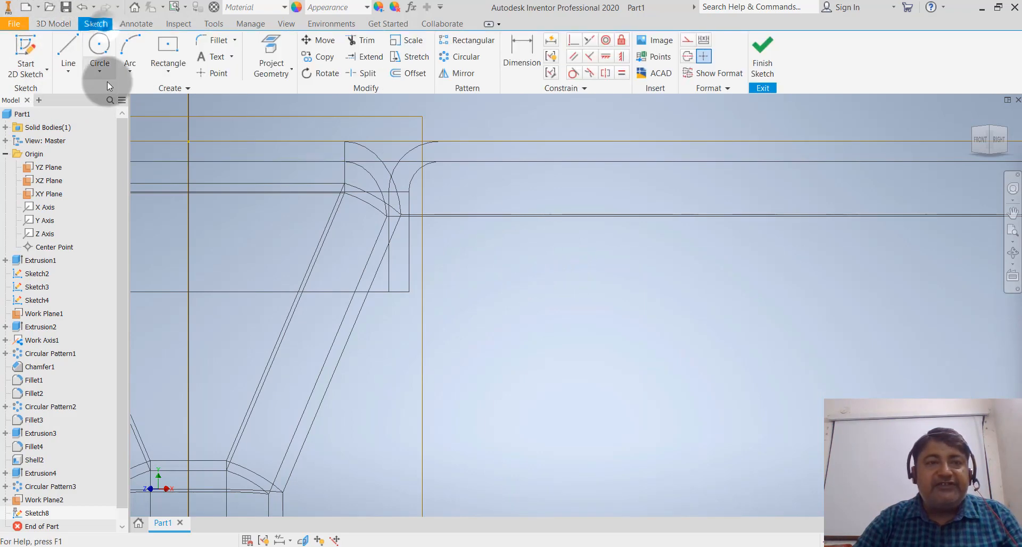
pyautogui.click(69, 75)
pyautogui.click(72, 91)
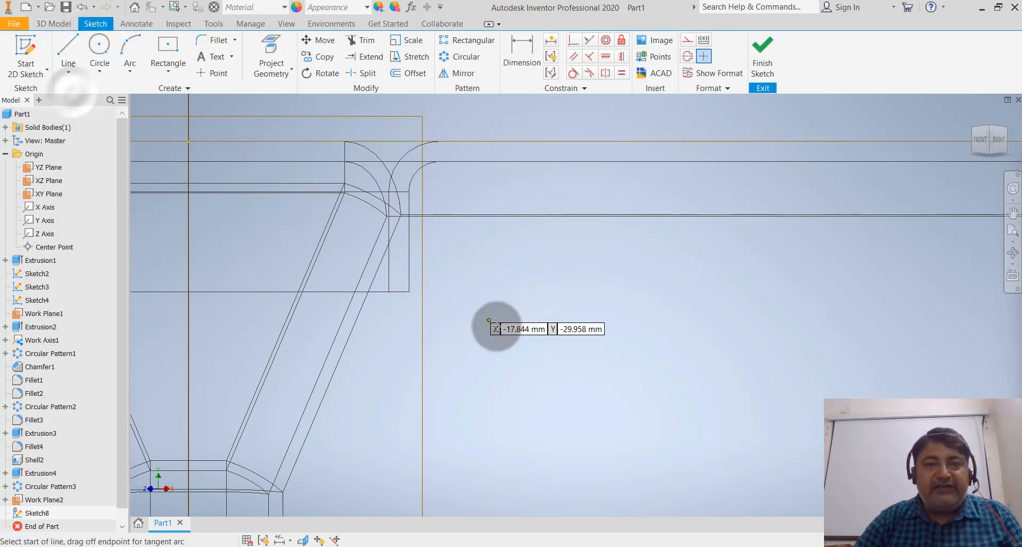
pyautogui.click(409, 243)
pyautogui.scroll(-2, 443, 257)
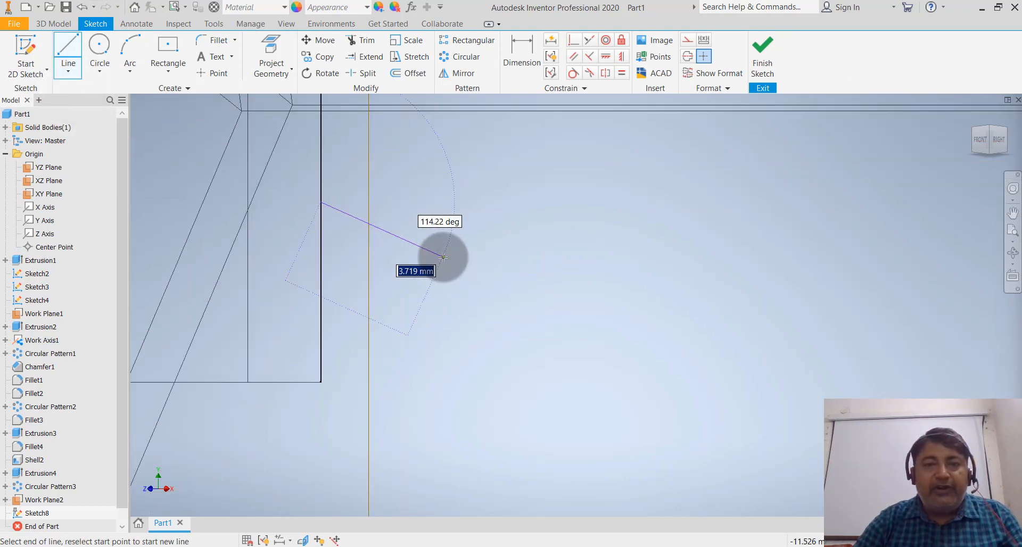
pyautogui.scroll(4, 442, 257)
pyautogui.scroll(-3, 823, 263)
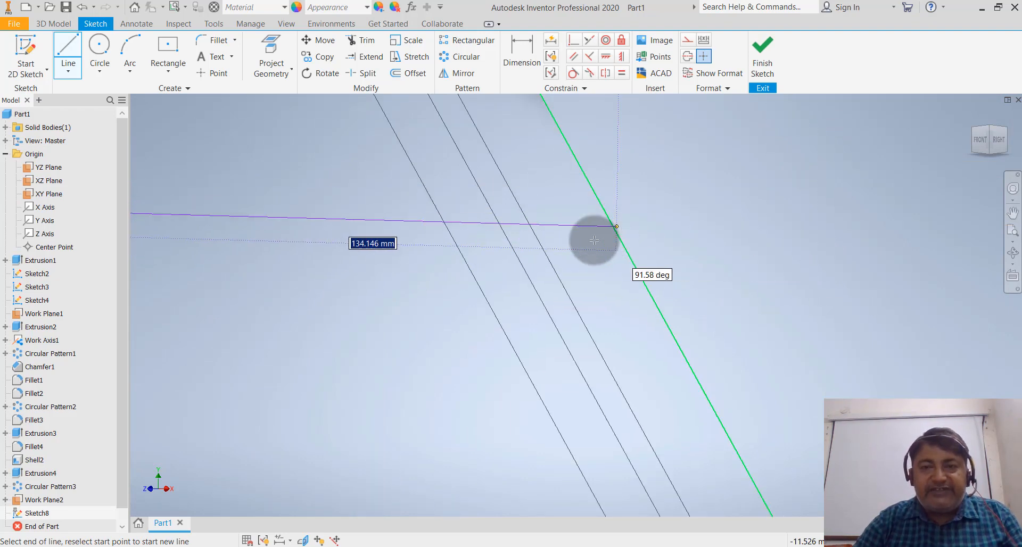
pyautogui.scroll(1, 598, 284)
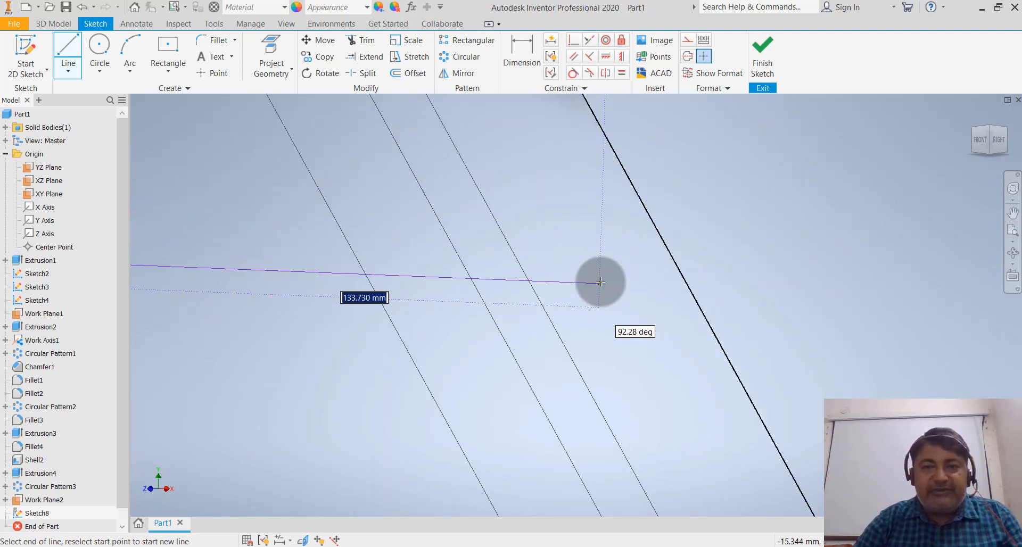
pyautogui.scroll(1, 601, 281)
pyautogui.scroll(2, 600, 281)
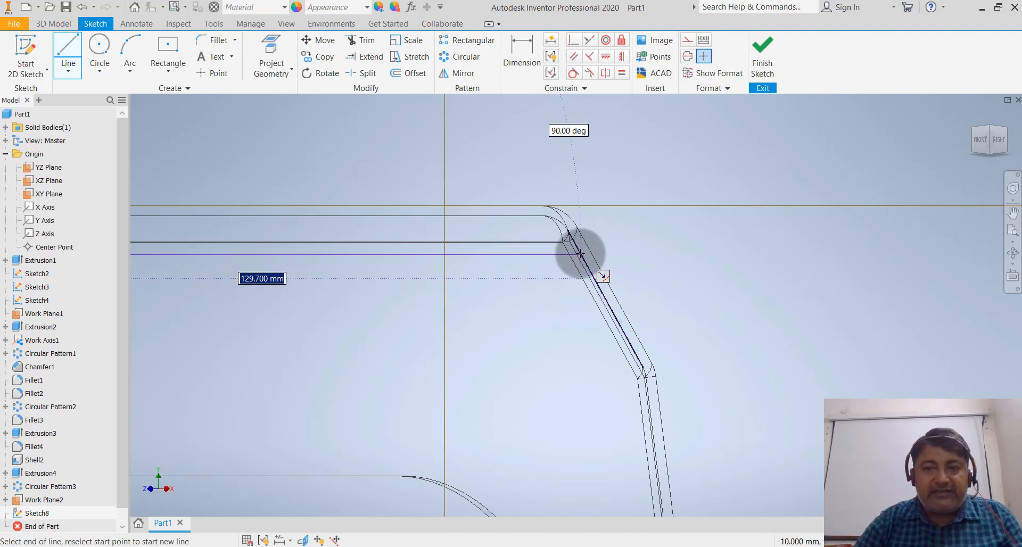
pyautogui.click(581, 254)
pyautogui.press('Escape')
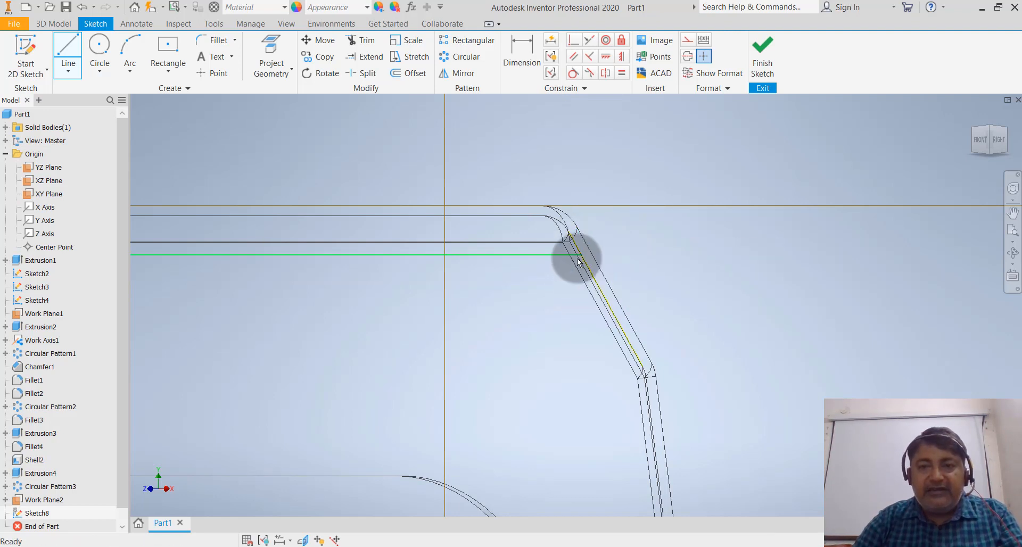
# Step: Examine both ends of the horizontal sketch line, at the center hole's collar and at the slanted corner edge
pyautogui.scroll(-3, 579, 262)
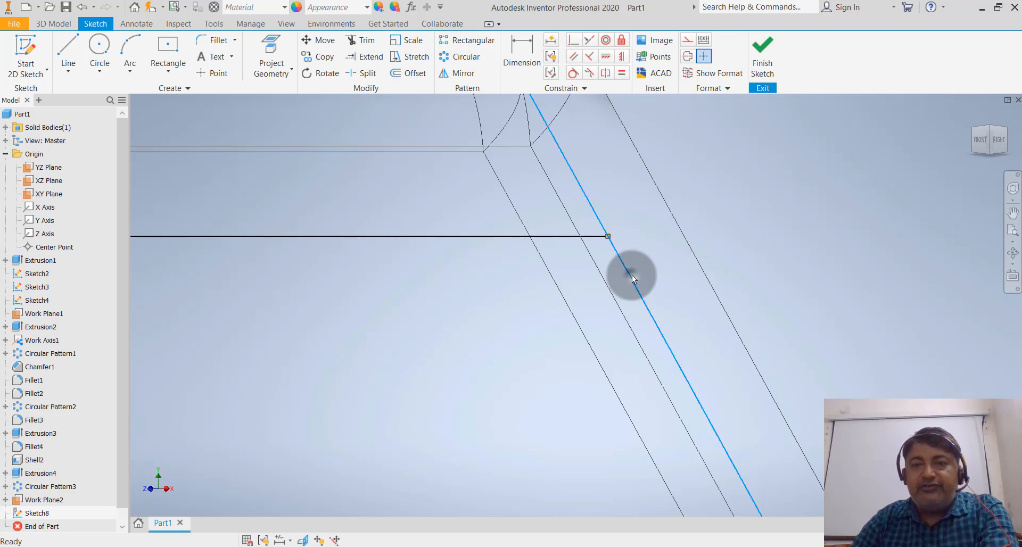
pyautogui.scroll(2, 657, 254)
pyautogui.scroll(3, 657, 254)
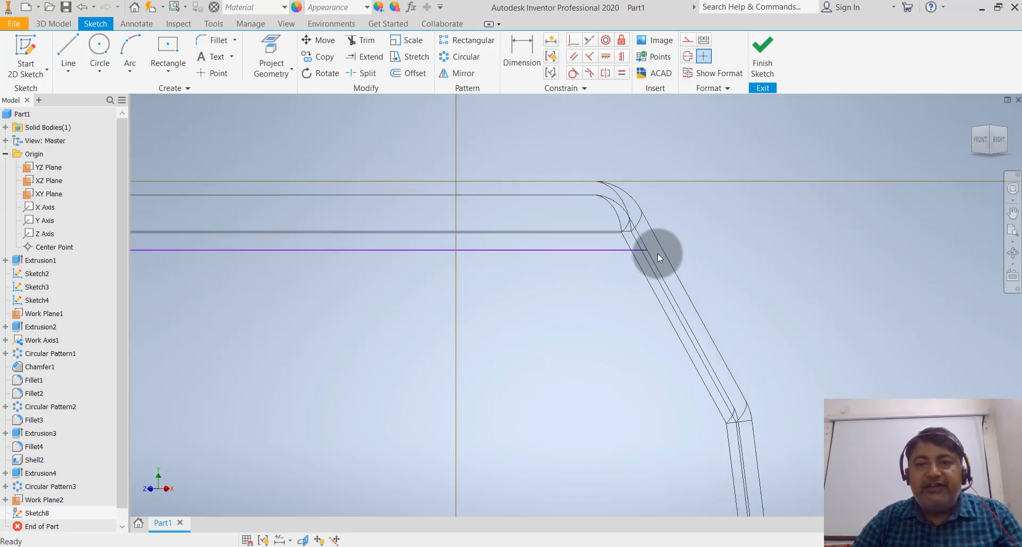
pyautogui.scroll(-3, 268, 270)
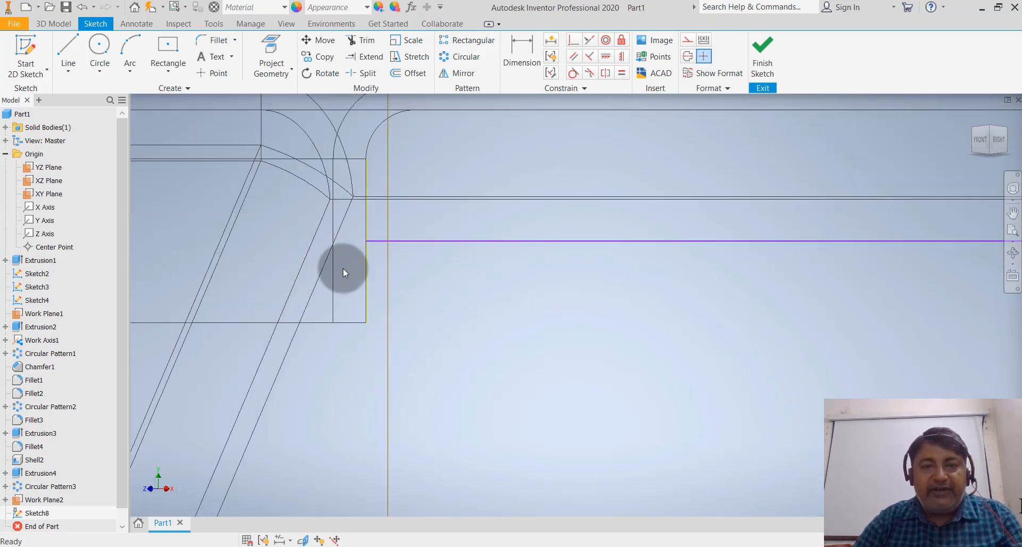
pyautogui.click(366, 265)
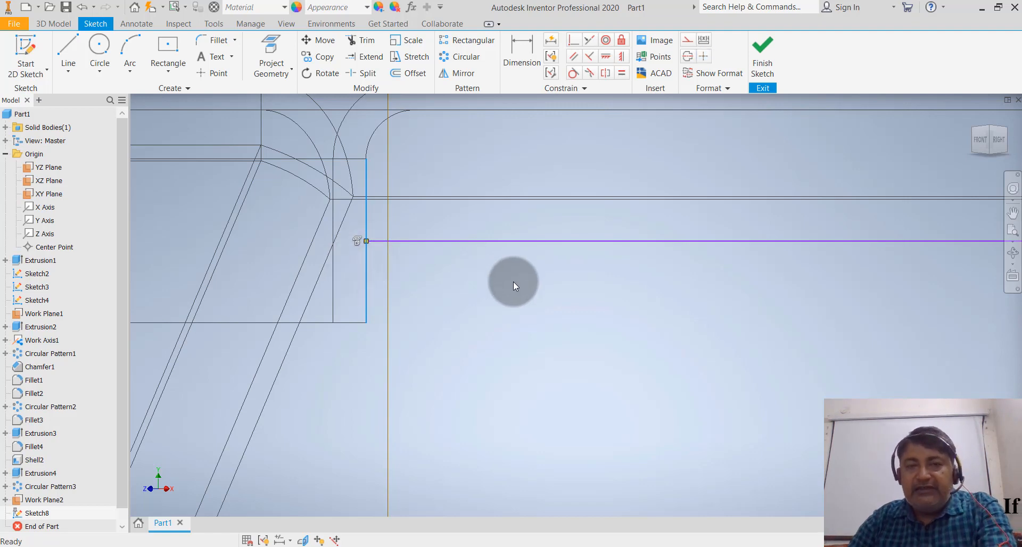
pyautogui.scroll(3, 497, 283)
pyautogui.scroll(2, 497, 283)
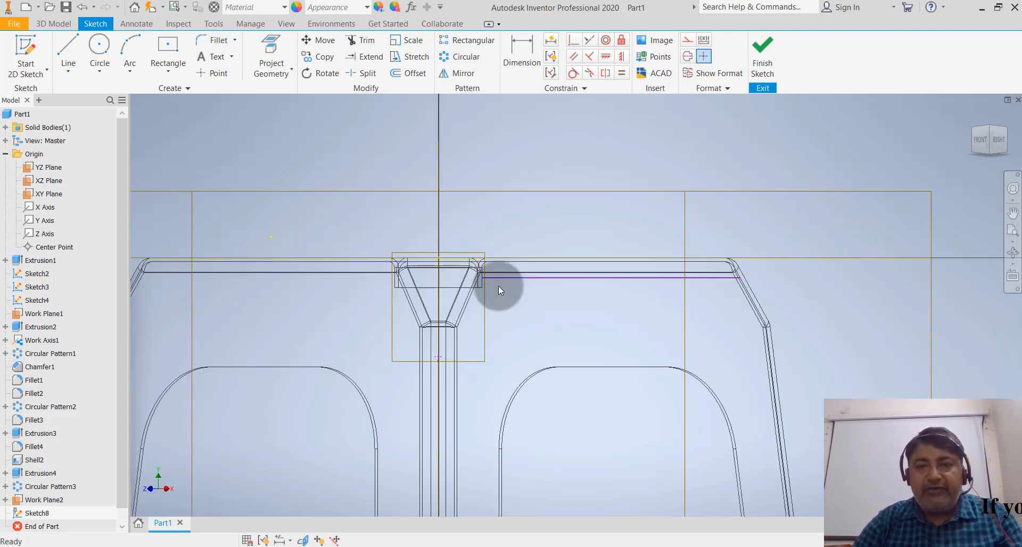
pyautogui.scroll(-5, 705, 292)
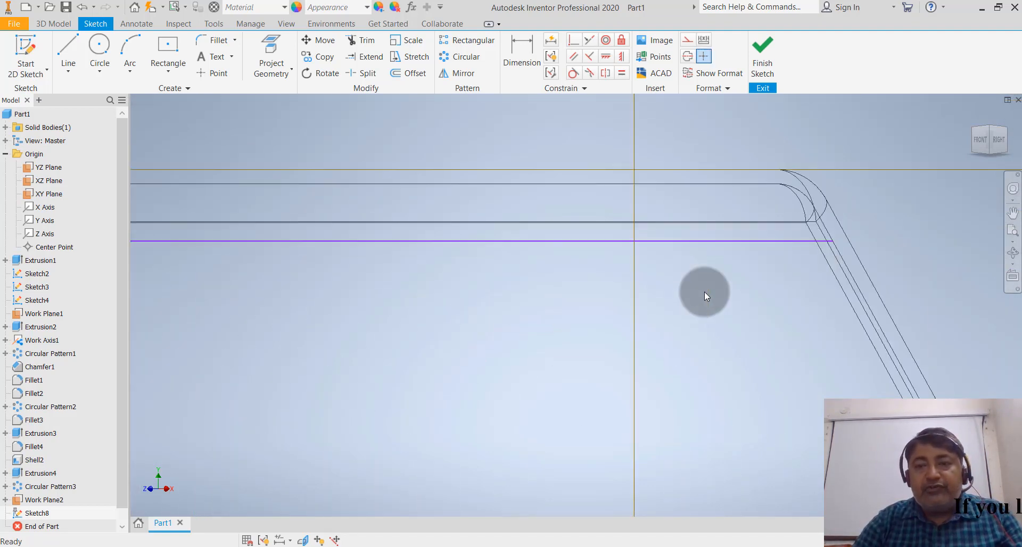
pyautogui.scroll(4, 501, 199)
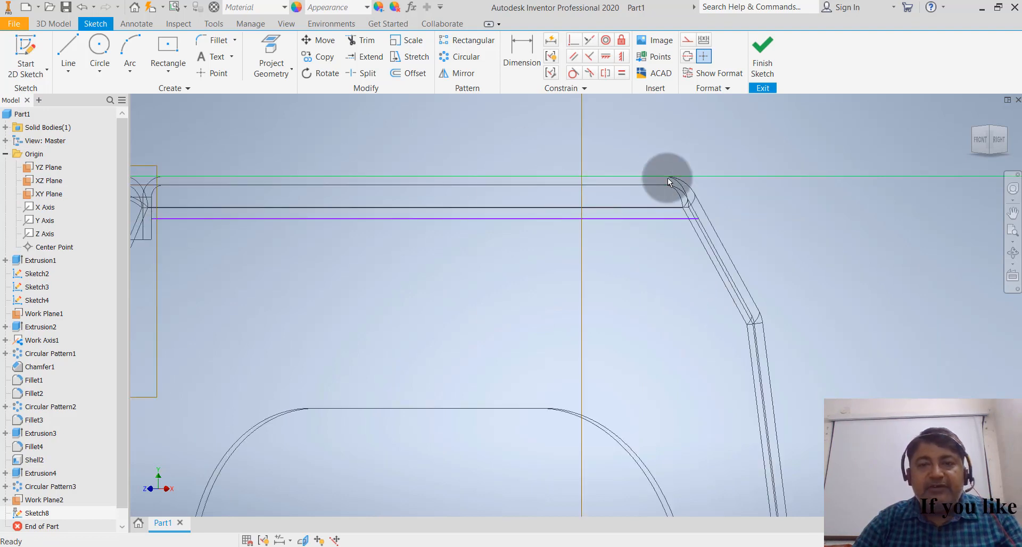
pyautogui.scroll(-2, 490, 149)
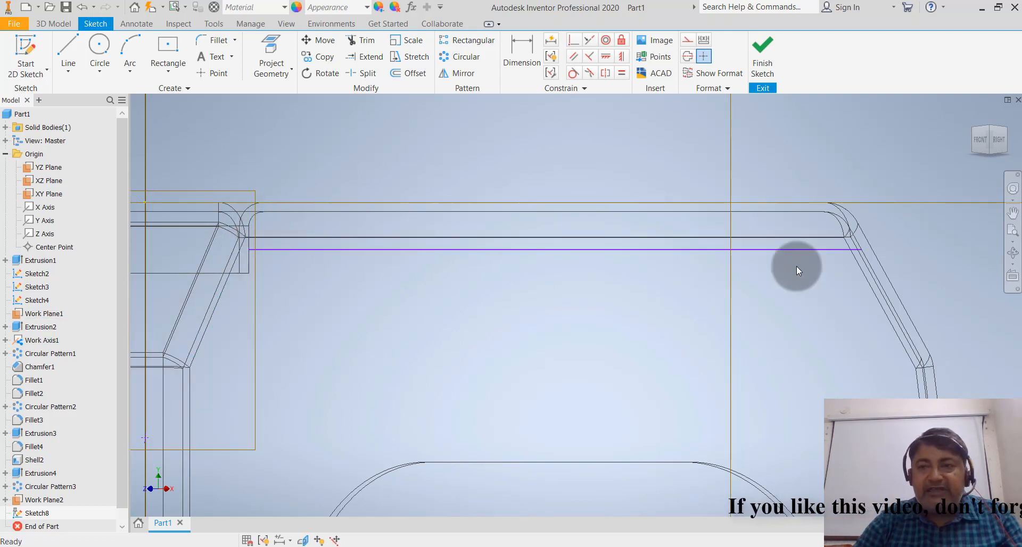
pyautogui.scroll(3, 861, 248)
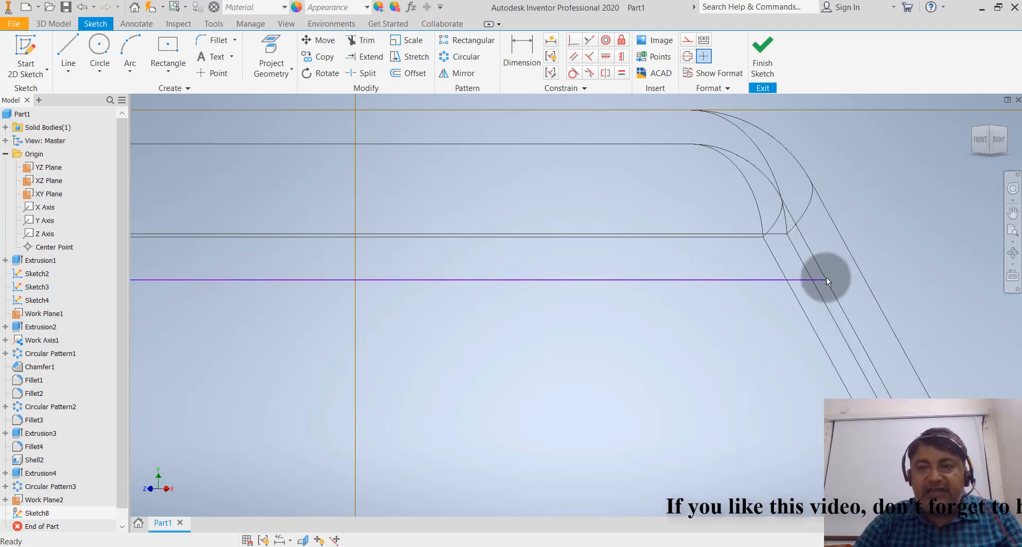
pyautogui.scroll(-3, 827, 281)
pyautogui.scroll(-3, 583, 145)
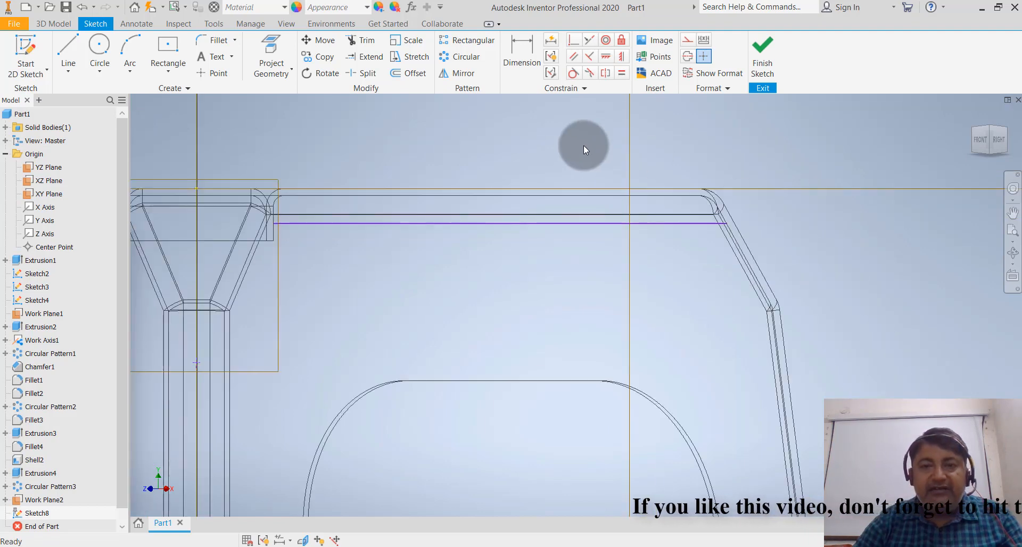
# Step: Finish the sketch and set up a rib parallel to the sketch plane, using the diagonal line under the seat as its profile
pyautogui.click(755, 66)
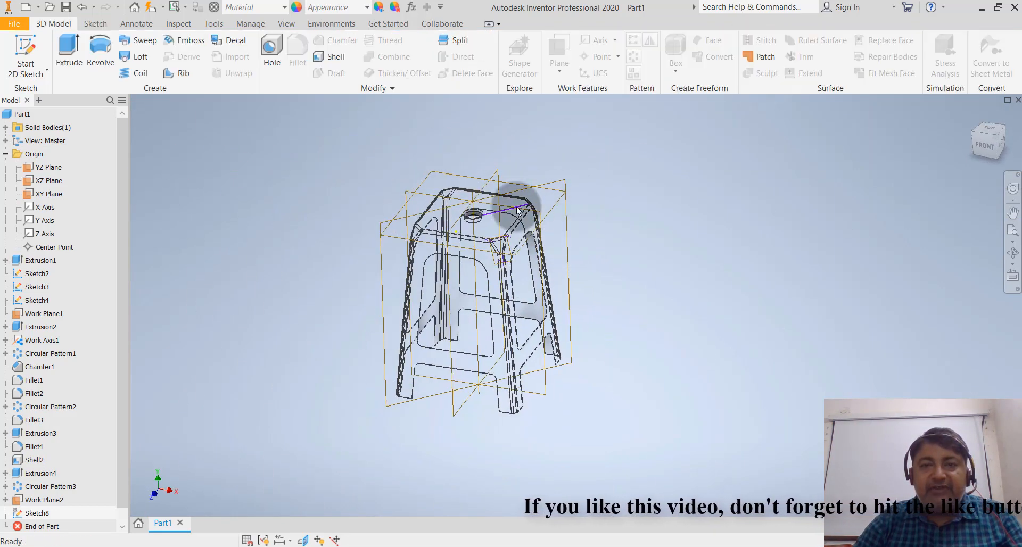
pyautogui.scroll(5, 501, 198)
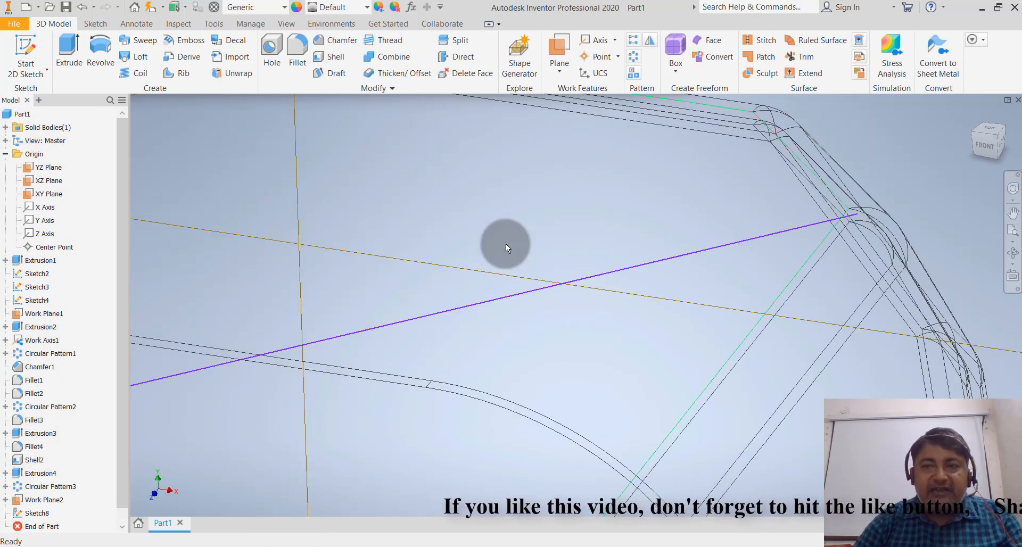
pyautogui.keyDown('shift'); pyautogui.moveTo(554, 228); pyautogui.dragTo(507, 241, button='middle'); pyautogui.keyUp('shift')
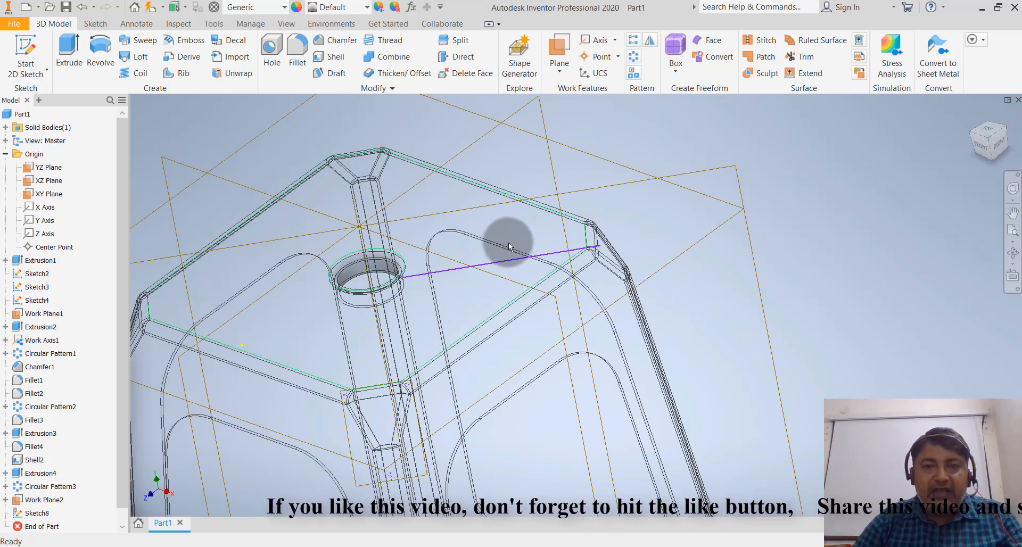
pyautogui.click(171, 77)
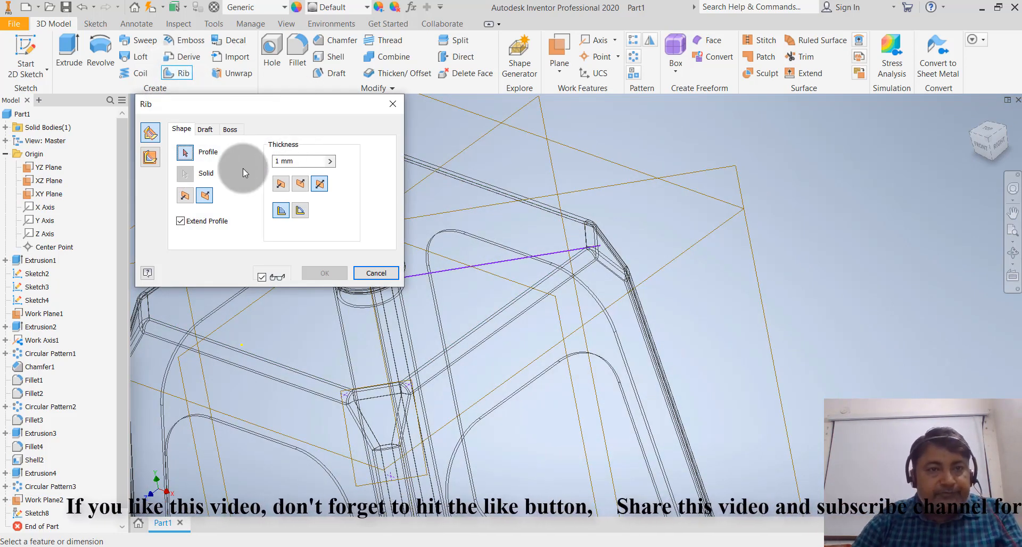
pyautogui.click(499, 264)
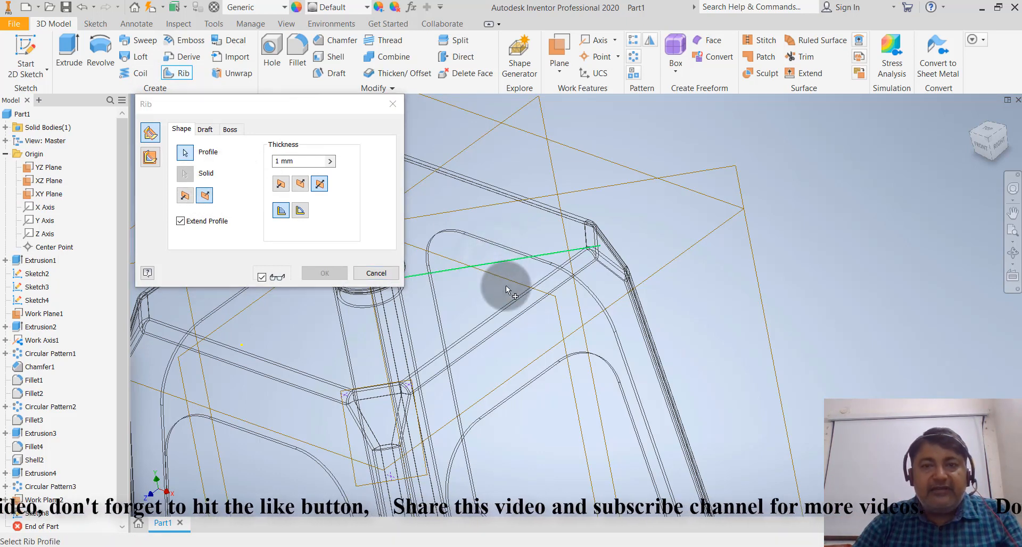
pyautogui.scroll(-3, 735, 333)
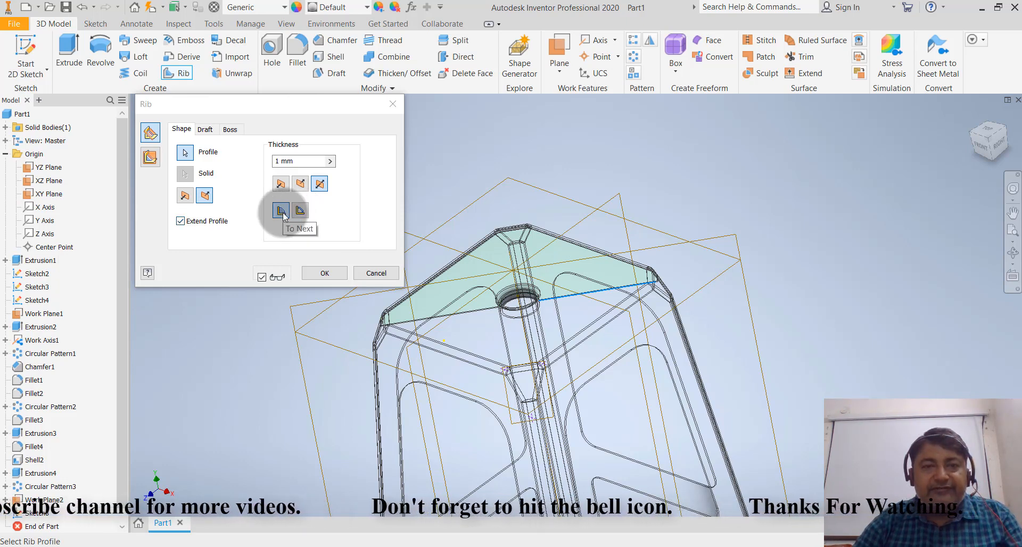
pyautogui.click(151, 157)
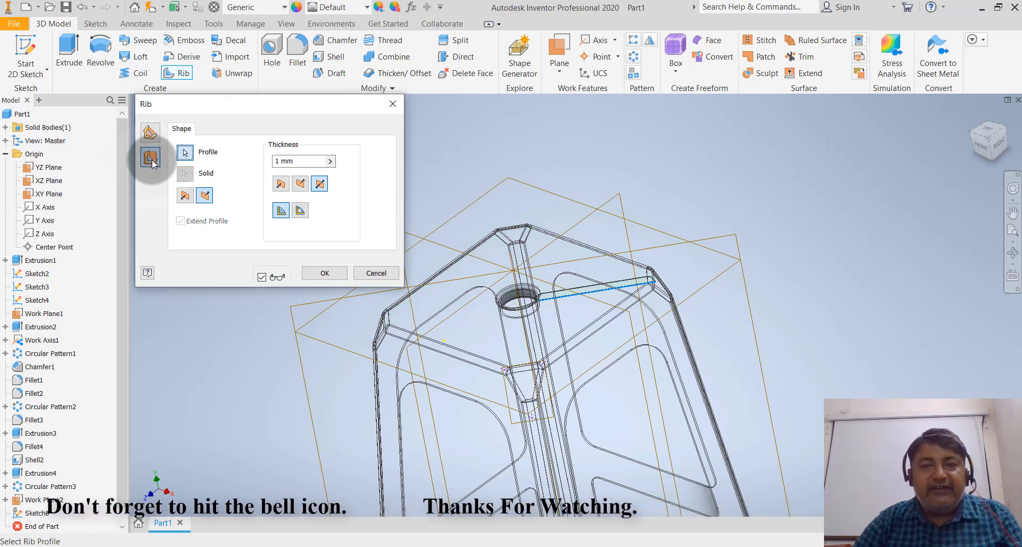
pyautogui.scroll(-5, 497, 270)
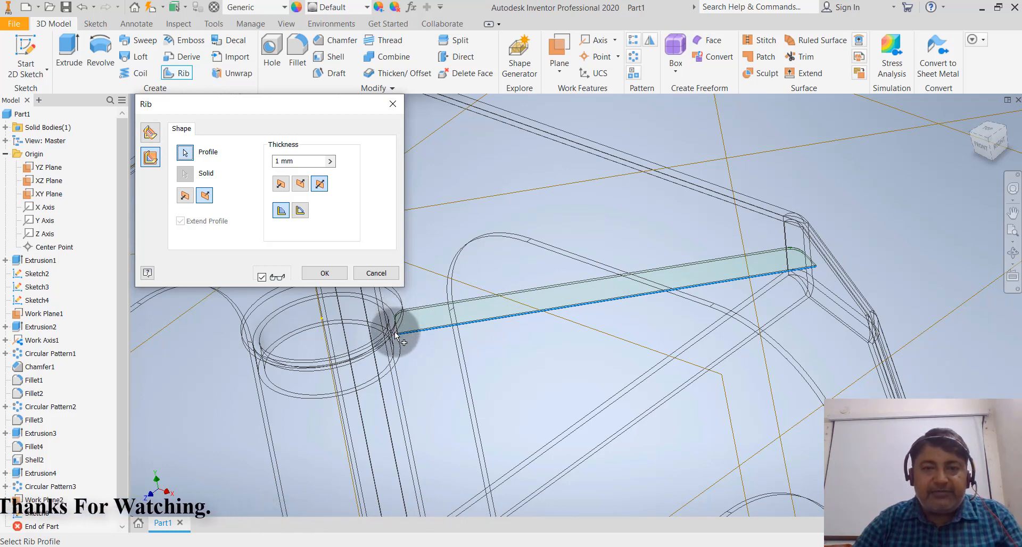
# Step: Set the rib's thickness to 8 mm and create it between the center hole's collar and the stool's corner
pyautogui.doubleClick(308, 161)
pyautogui.press('BackSpace')
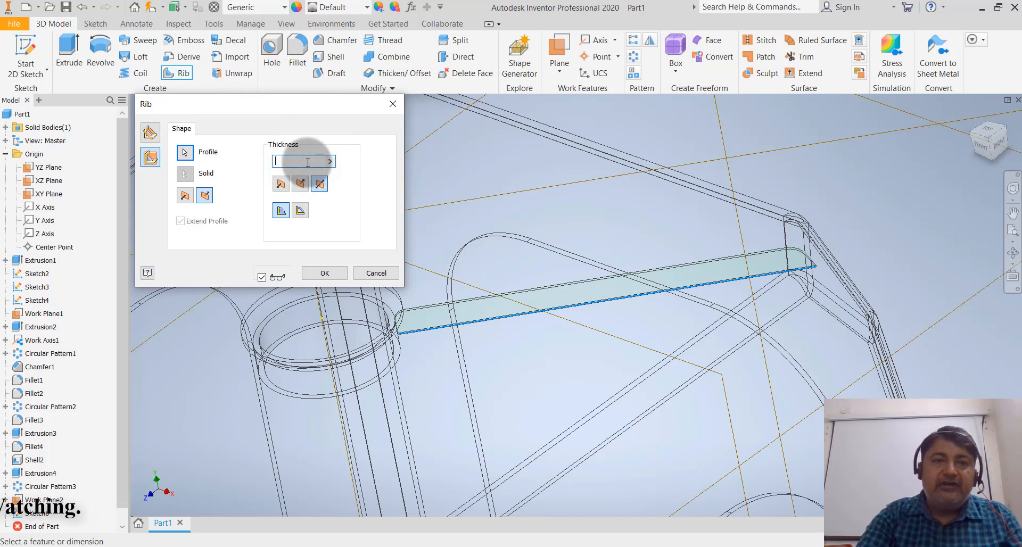
pyautogui.write('8')
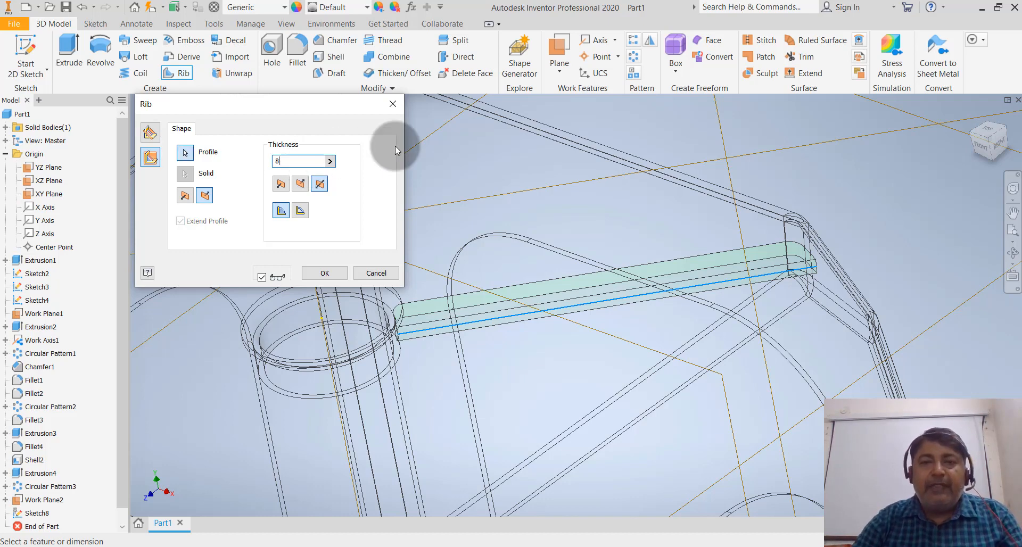
pyautogui.click(324, 273)
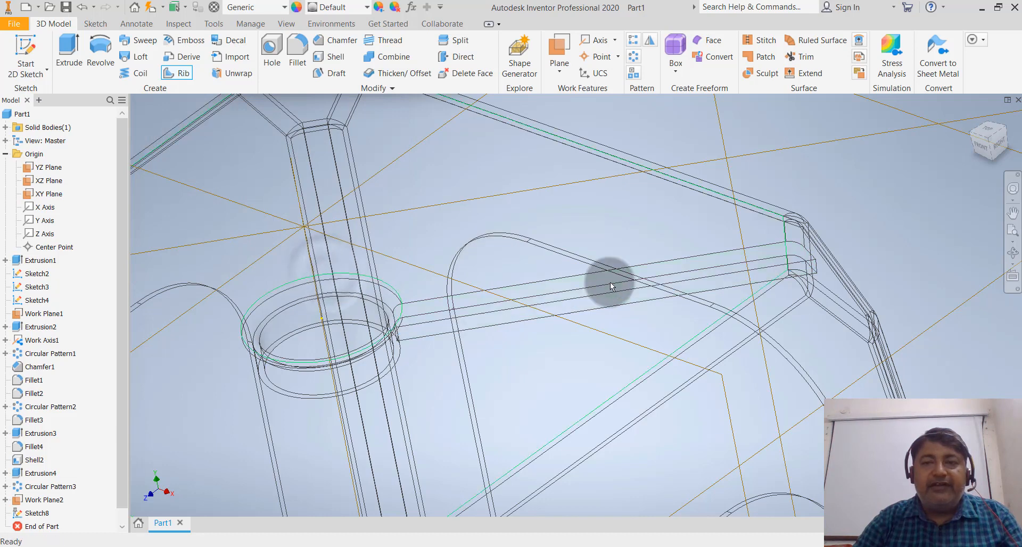
pyautogui.scroll(-3, 610, 279)
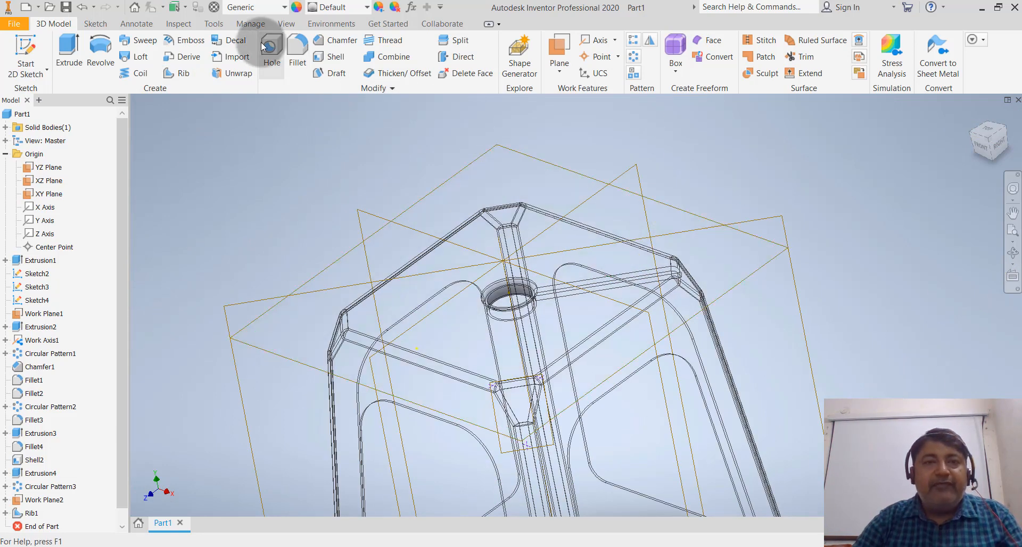
pyautogui.click(291, 28)
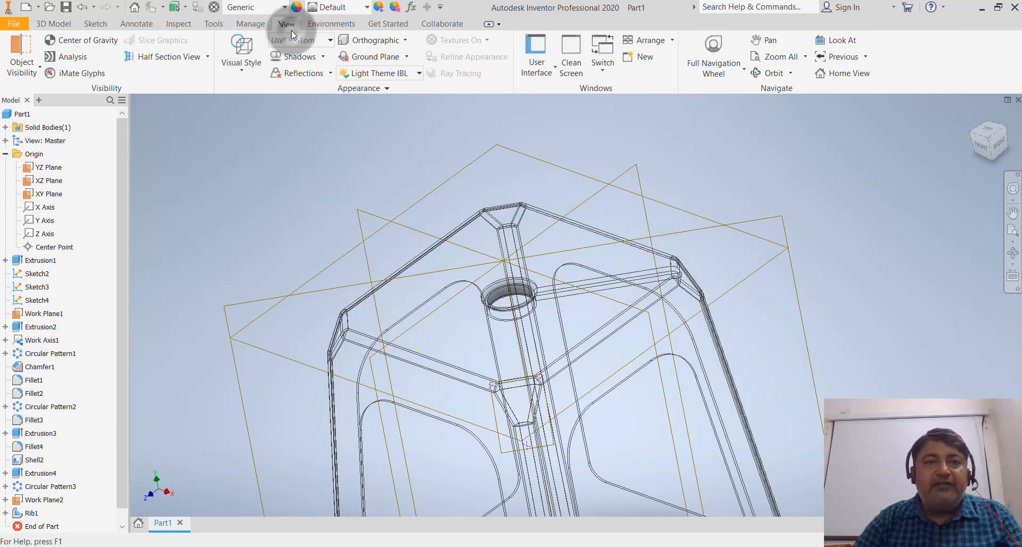
pyautogui.click(251, 72)
pyautogui.click(756, 178)
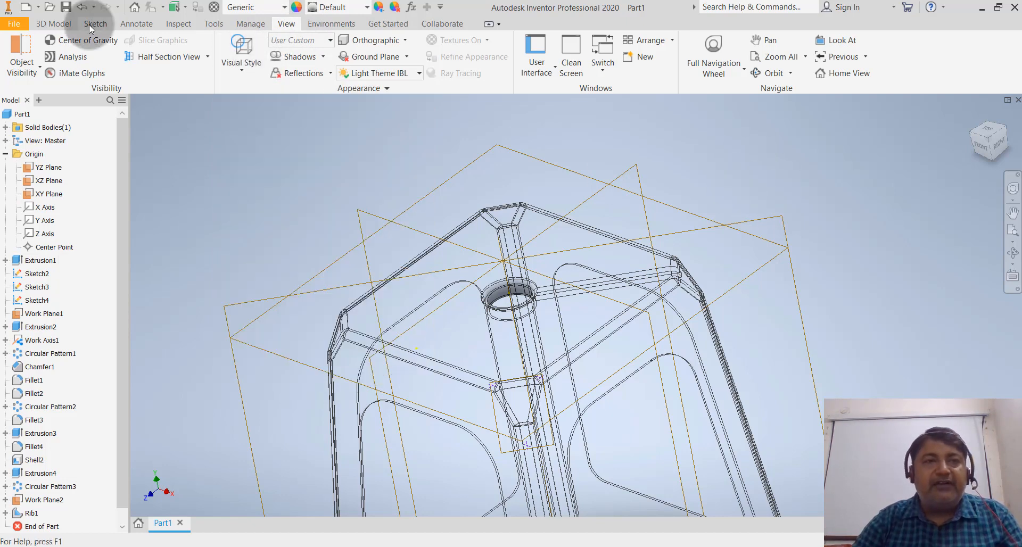
# Step: Create a circular pattern of the rib around the center hole's axis with 4 occurrences over 360 degrees
pyautogui.click(63, 27)
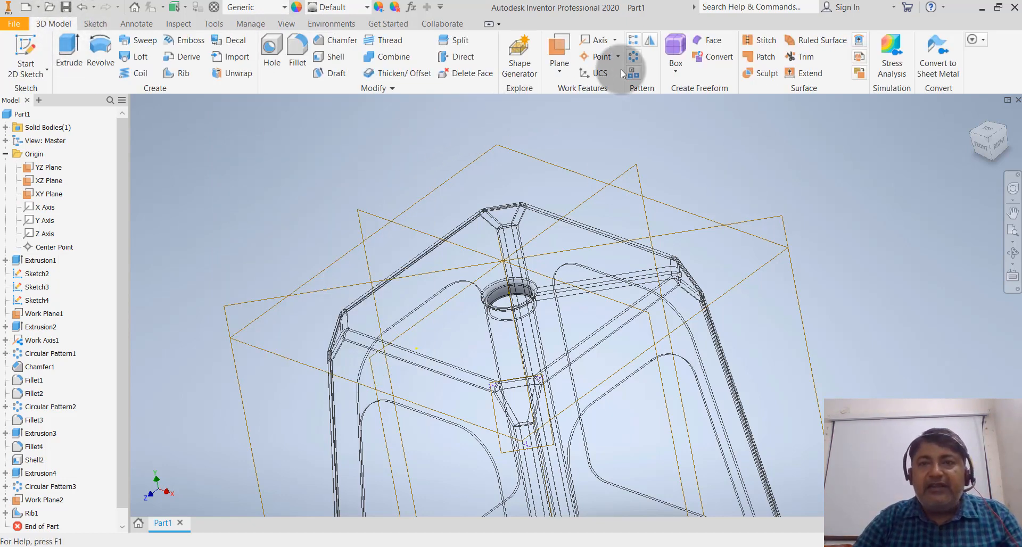
pyautogui.click(631, 59)
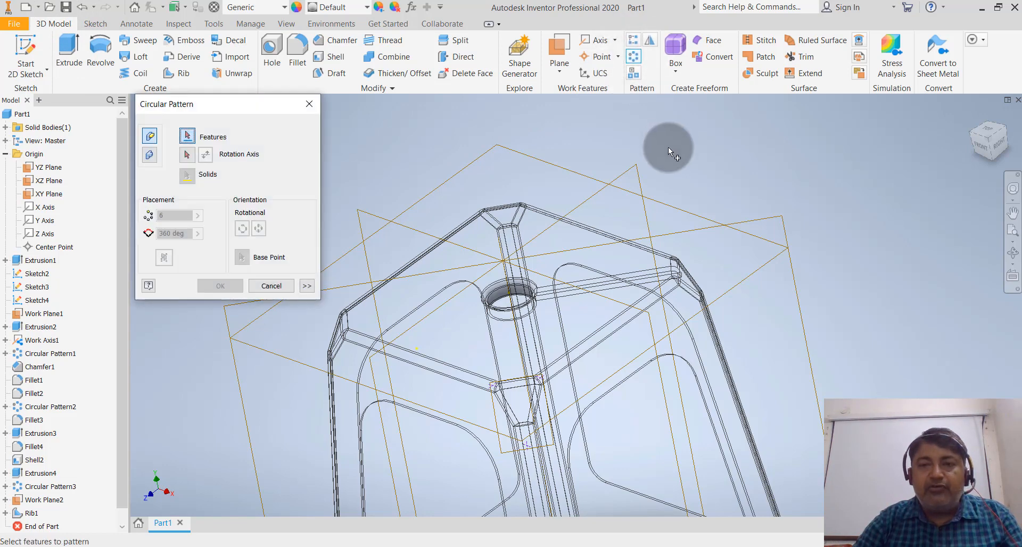
pyautogui.scroll(3, 669, 147)
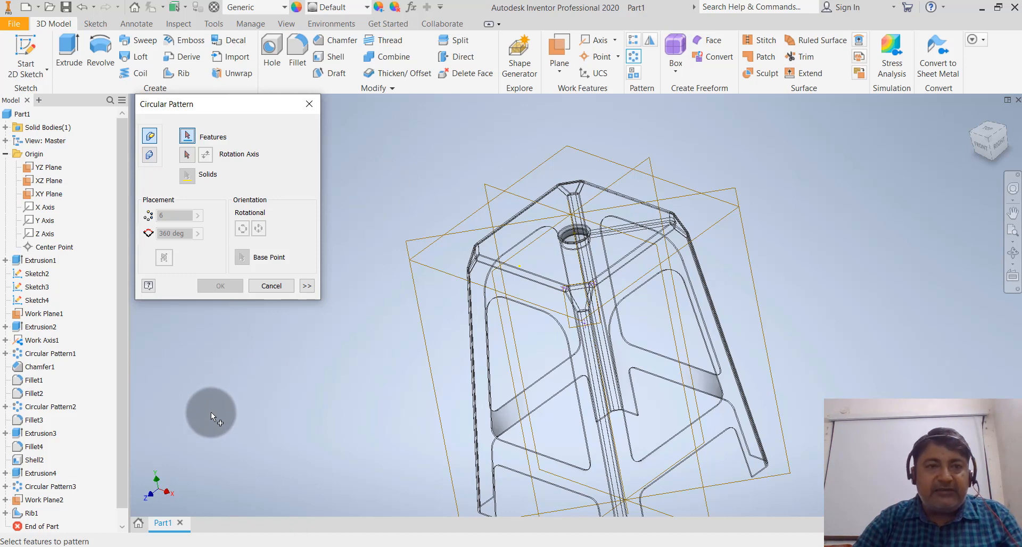
pyautogui.click(31, 513)
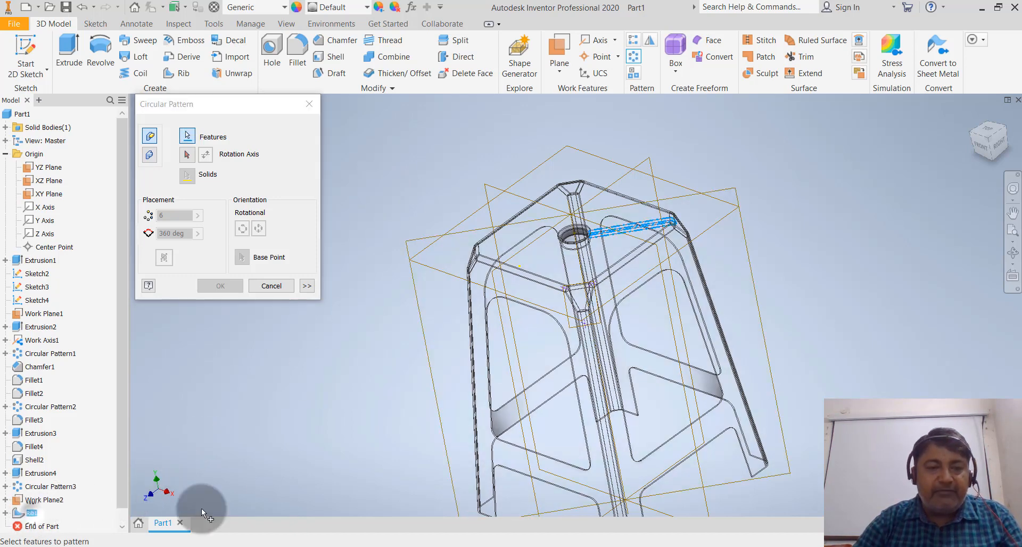
pyautogui.click(188, 156)
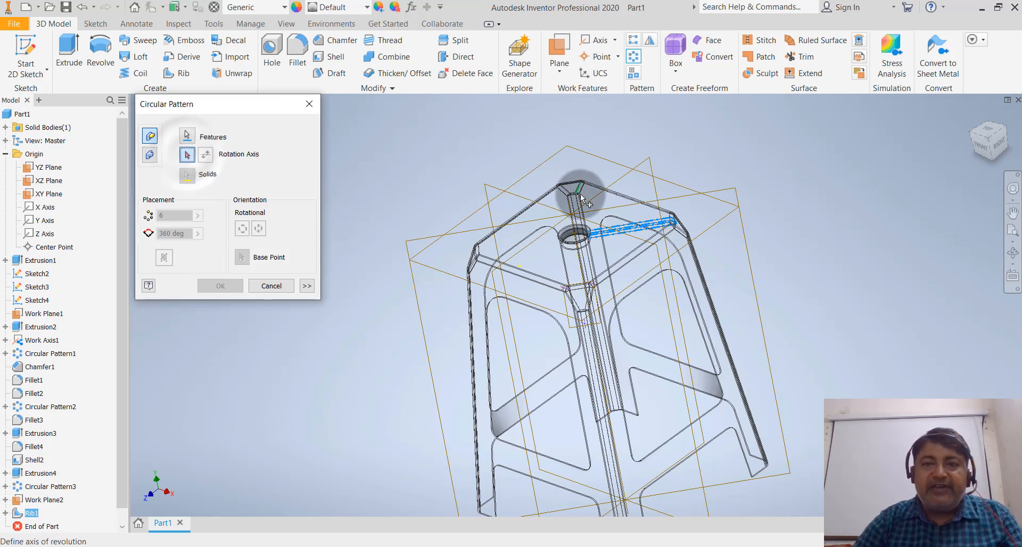
pyautogui.scroll(5, 582, 217)
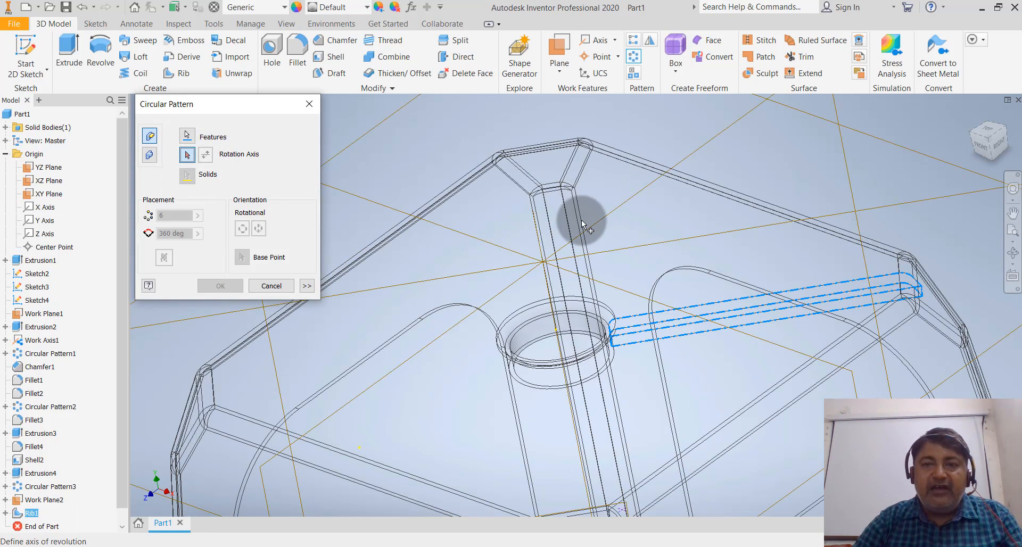
pyautogui.click(563, 351)
pyautogui.scroll(-2, 519, 230)
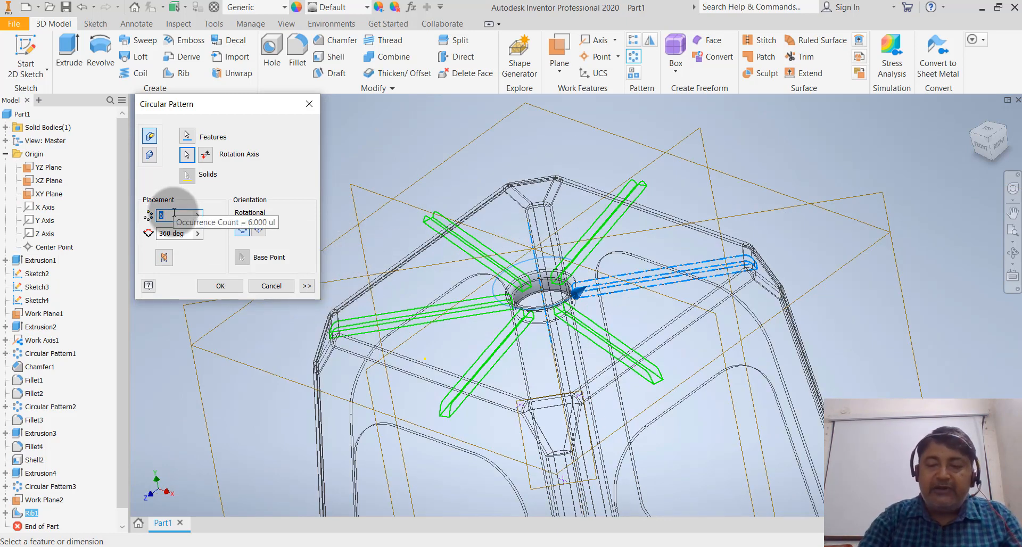
pyautogui.write('4')
pyautogui.press('Return')
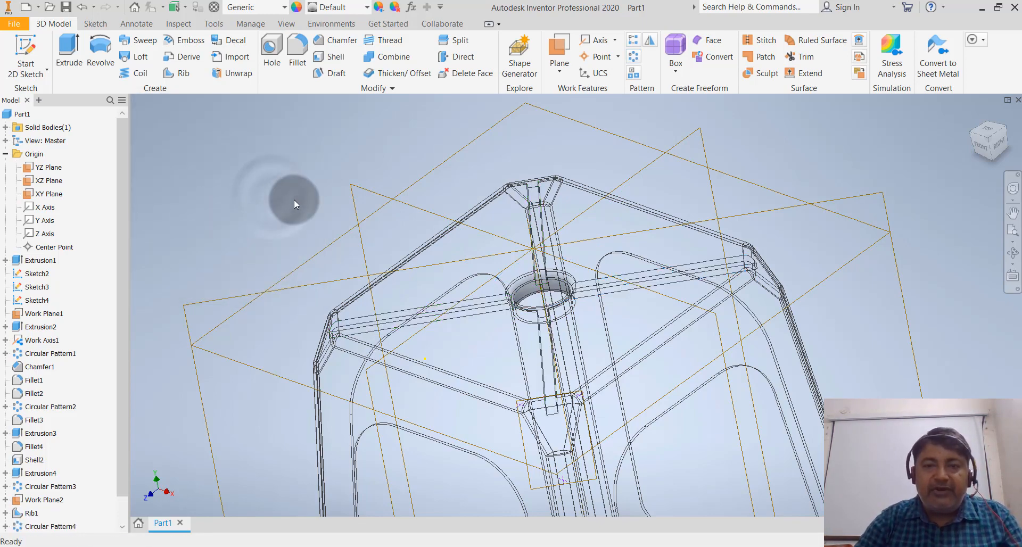
# Step: Set the model's visual style to Realistic and view the whole stool
pyautogui.keyDown('shift'); pyautogui.moveTo(297, 208); pyautogui.dragTo(361, 207, button='middle'); pyautogui.keyUp('shift')
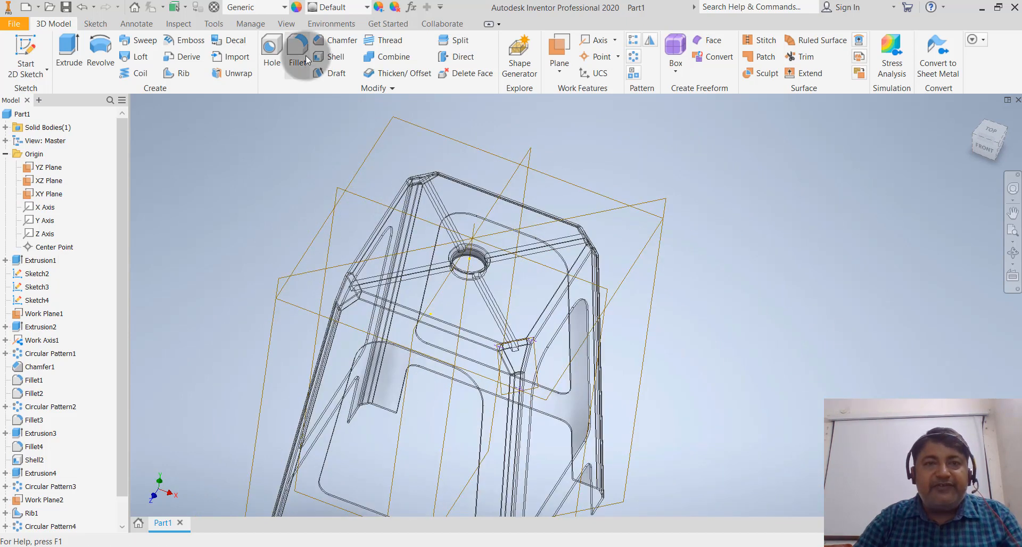
pyautogui.click(286, 24)
pyautogui.click(246, 75)
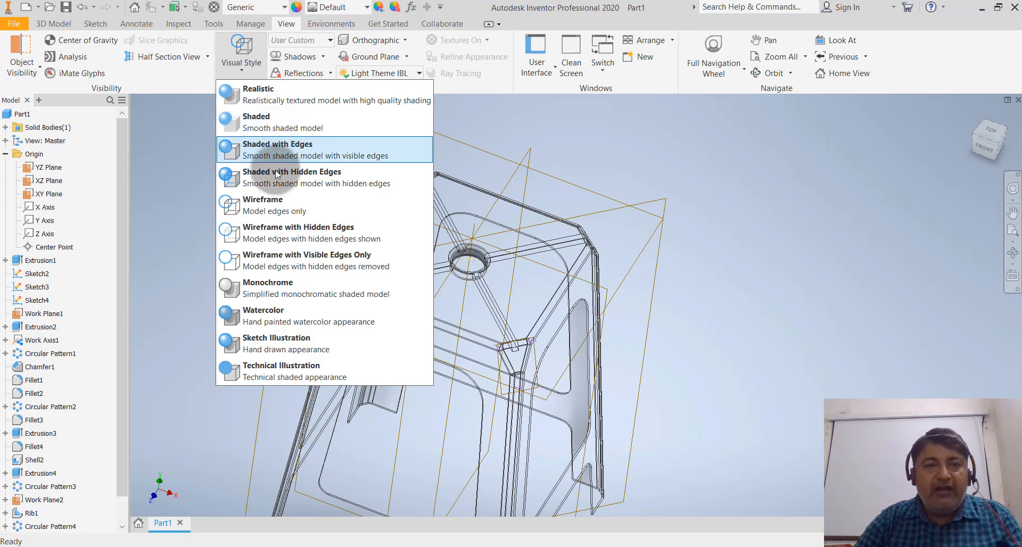
pyautogui.click(275, 106)
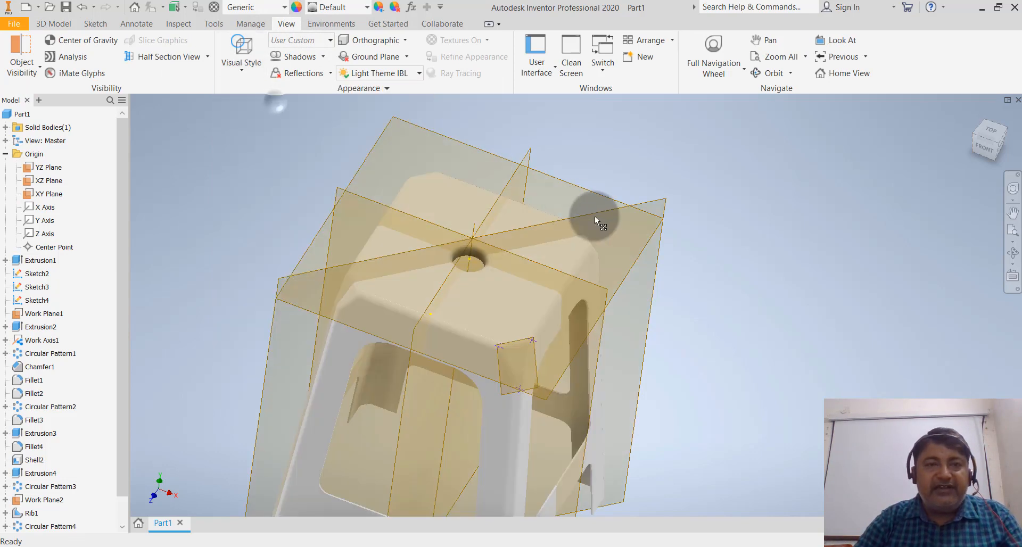
pyautogui.scroll(3, 708, 236)
pyautogui.moveTo(725, 248)
pyautogui.keyDown('shift'); pyautogui.mouseDown(button='middle')
pyautogui.moveTo(703, 236)
pyautogui.moveTo(713, 242)
pyautogui.mouseUp(button='middle'); pyautogui.keyUp('shift')
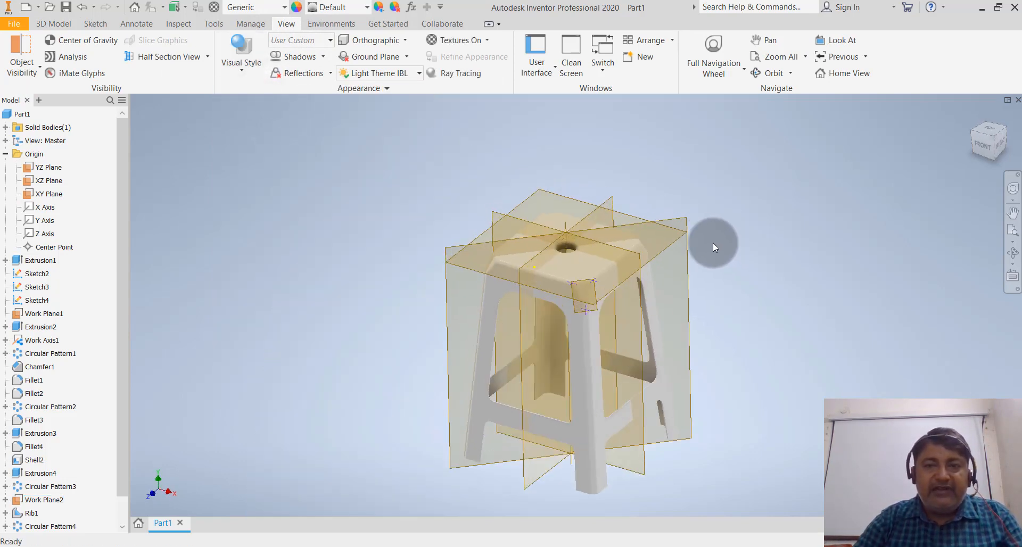
# Step: Hide the diagonal work plane, the XZ, YZ and XY origin planes, and the small work plane at the stool's upper corner
pyautogui.rightClick(668, 219)
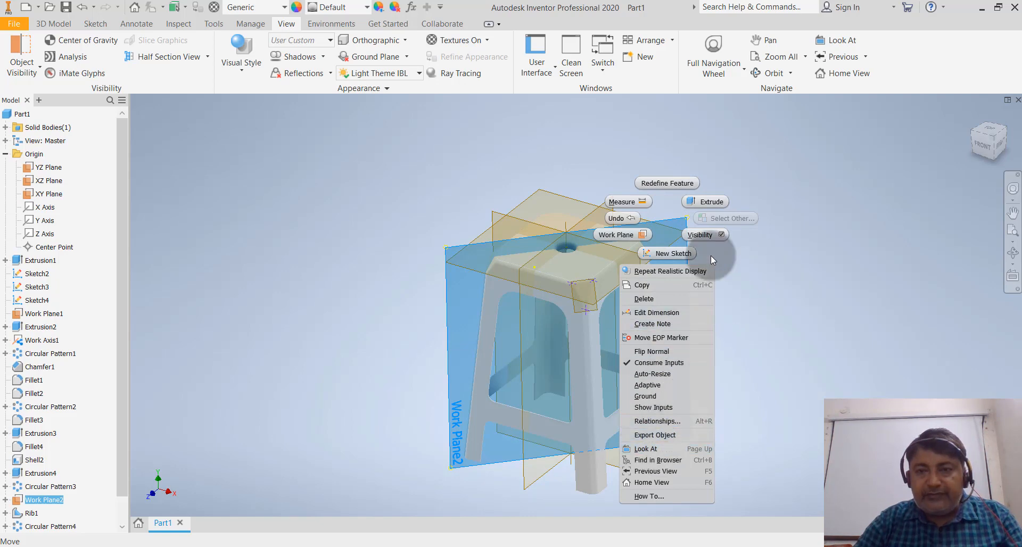
pyautogui.click(701, 236)
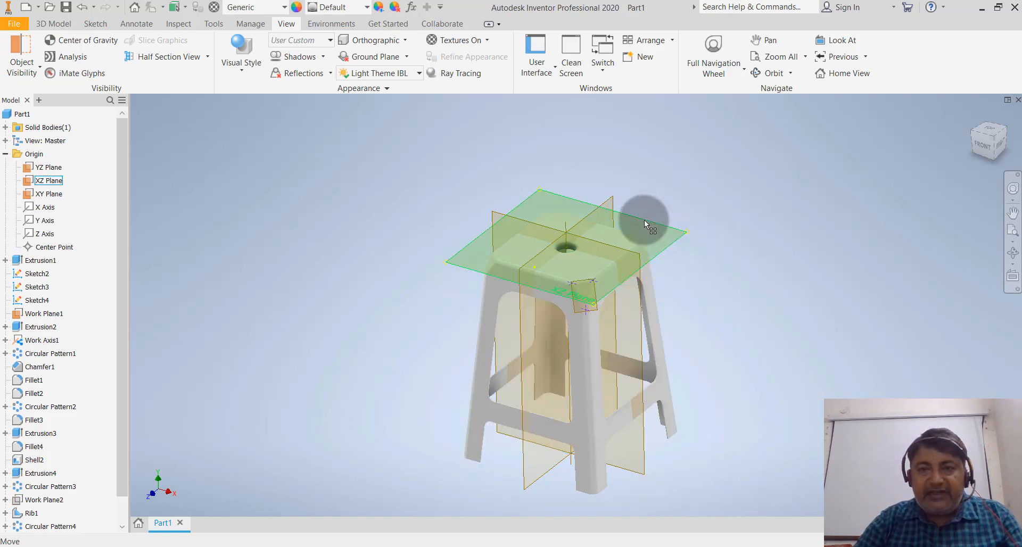
pyautogui.rightClick(644, 220)
pyautogui.click(675, 235)
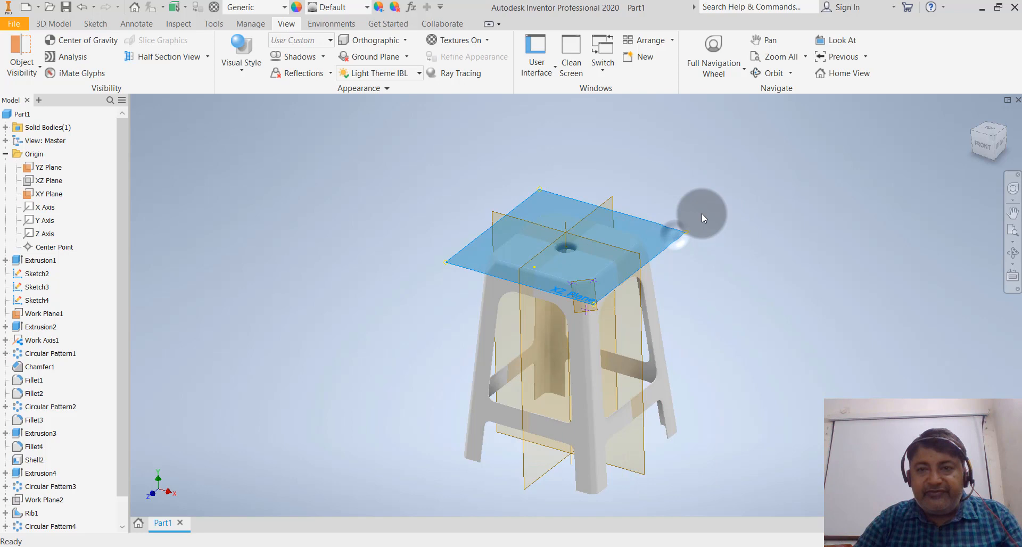
pyautogui.rightClick(604, 206)
pyautogui.click(636, 224)
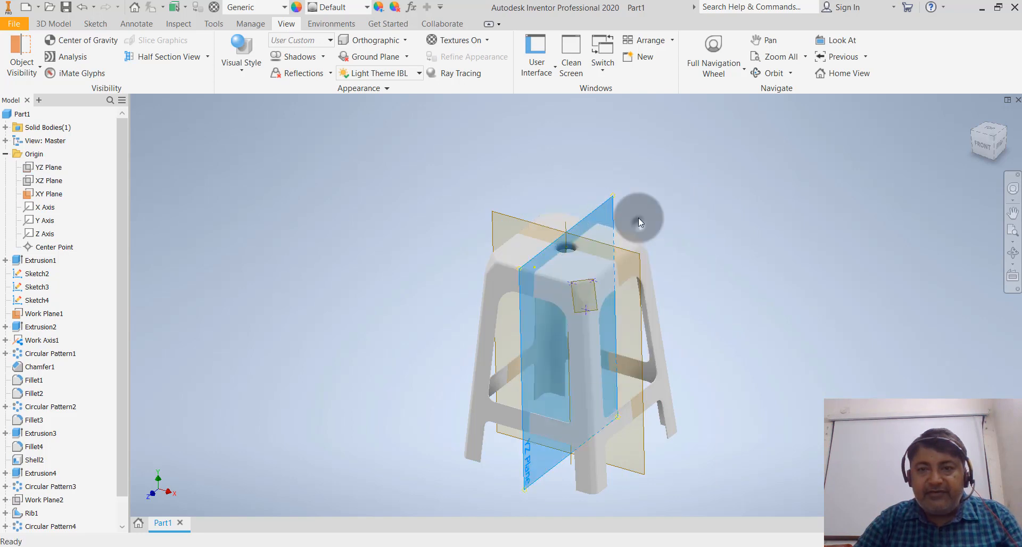
pyautogui.rightClick(514, 219)
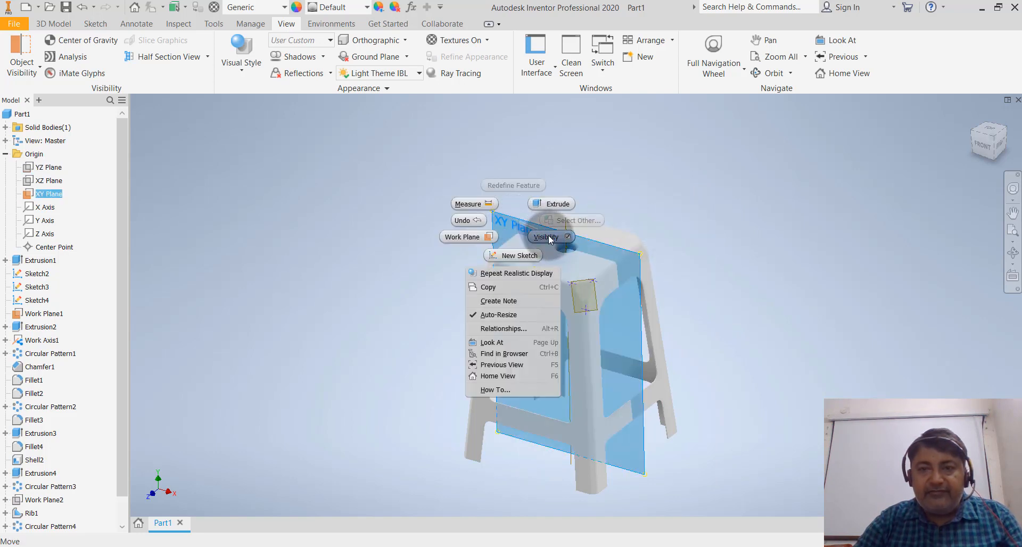
pyautogui.click(549, 235)
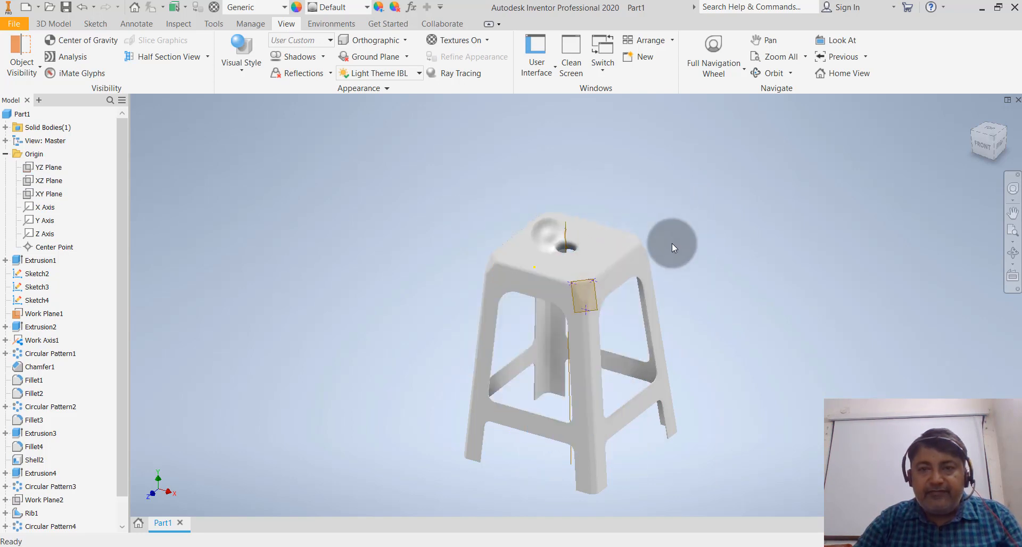
pyautogui.rightClick(576, 313)
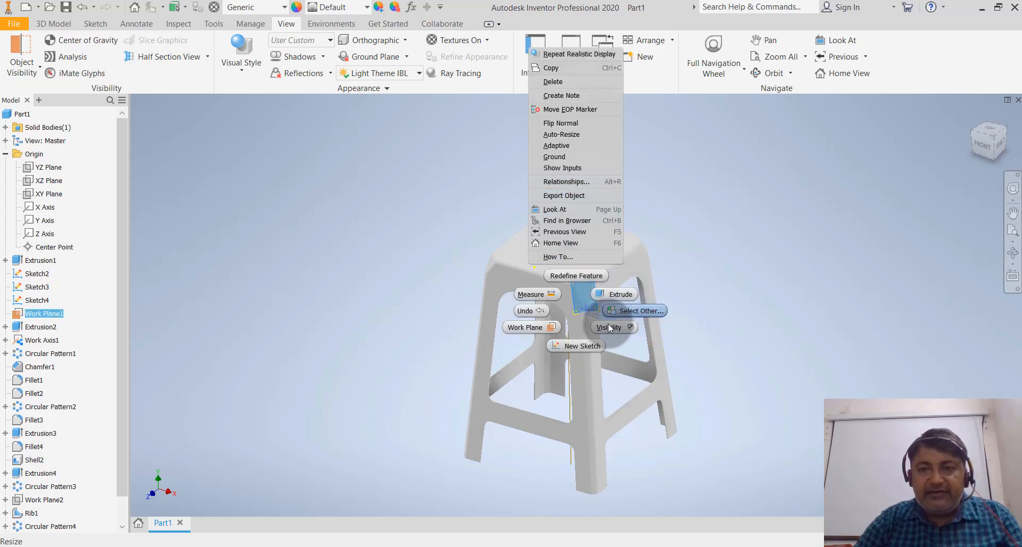
pyautogui.click(628, 327)
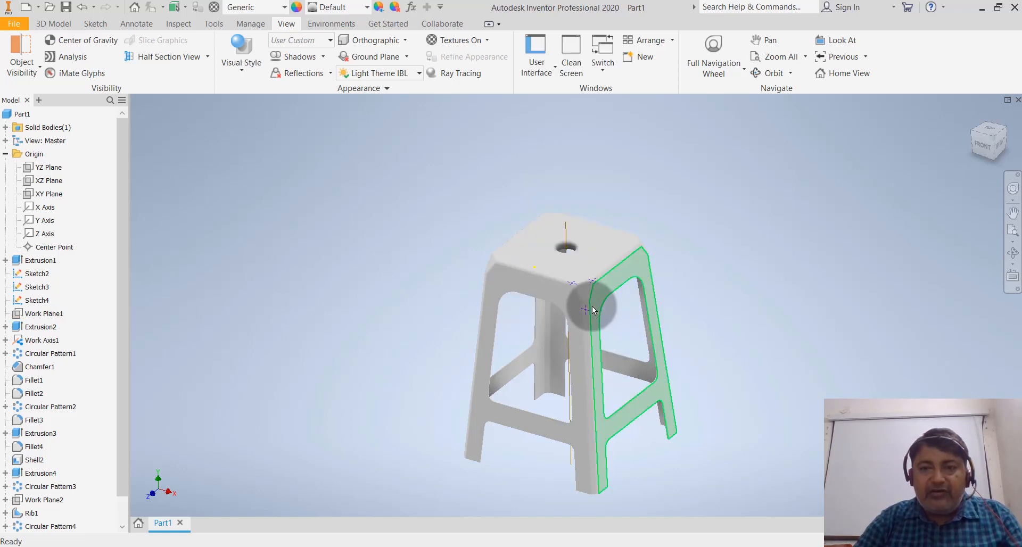
# Step: Hide Sketch2, Sketch3 and Sketch4 together
pyautogui.click(33, 274)
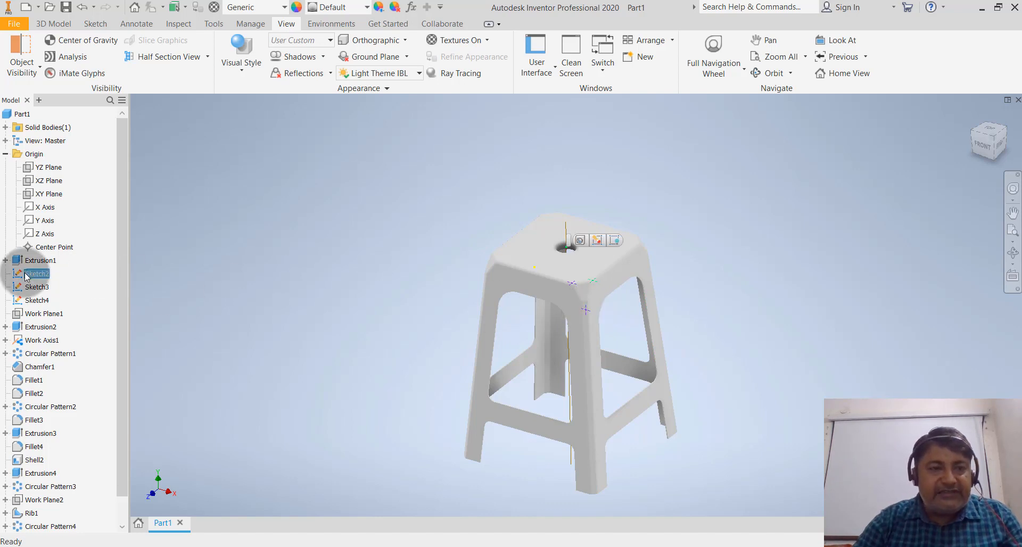
pyautogui.keyDown('shift'); pyautogui.click(36, 301); pyautogui.keyUp('shift')
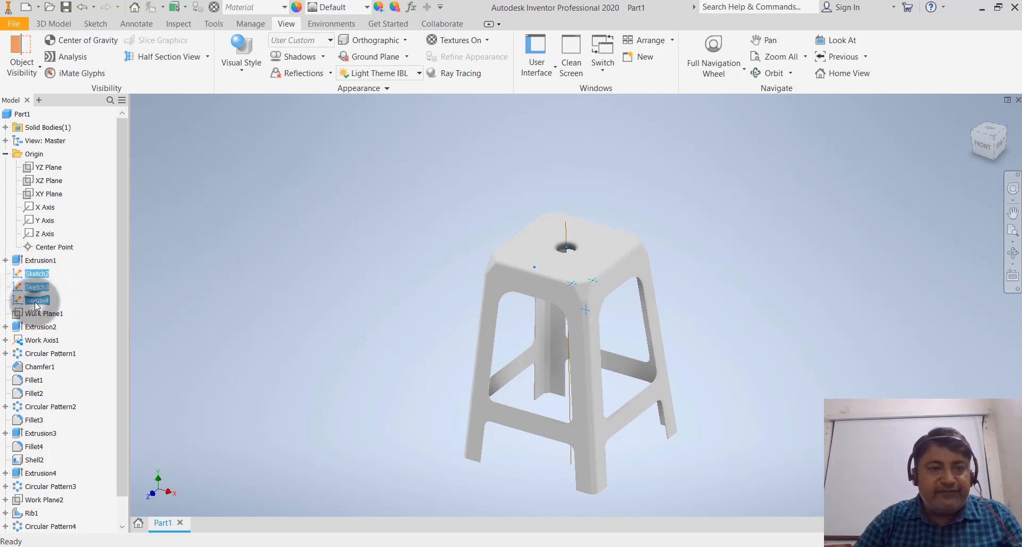
pyautogui.rightClick(35, 303)
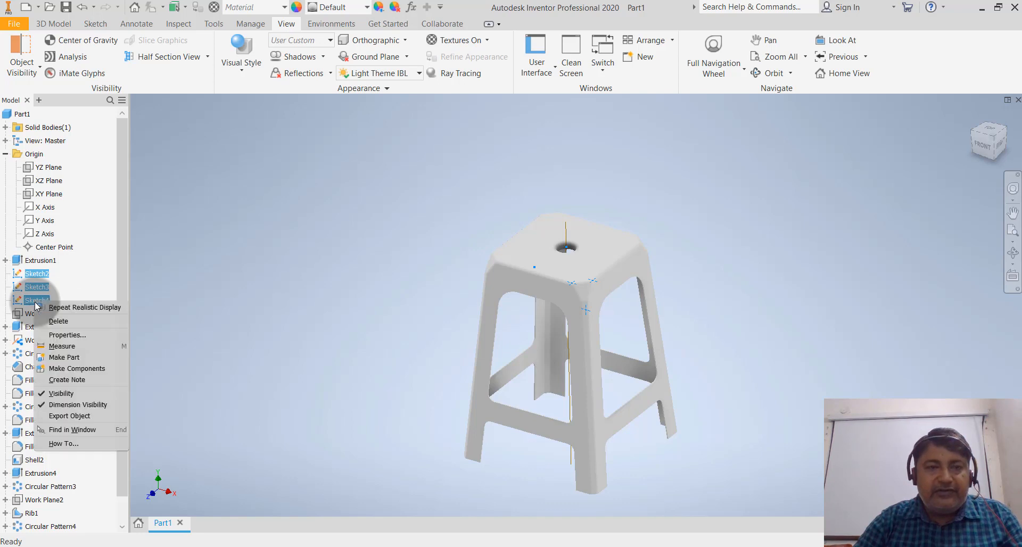
pyautogui.click(63, 391)
pyautogui.click(422, 244)
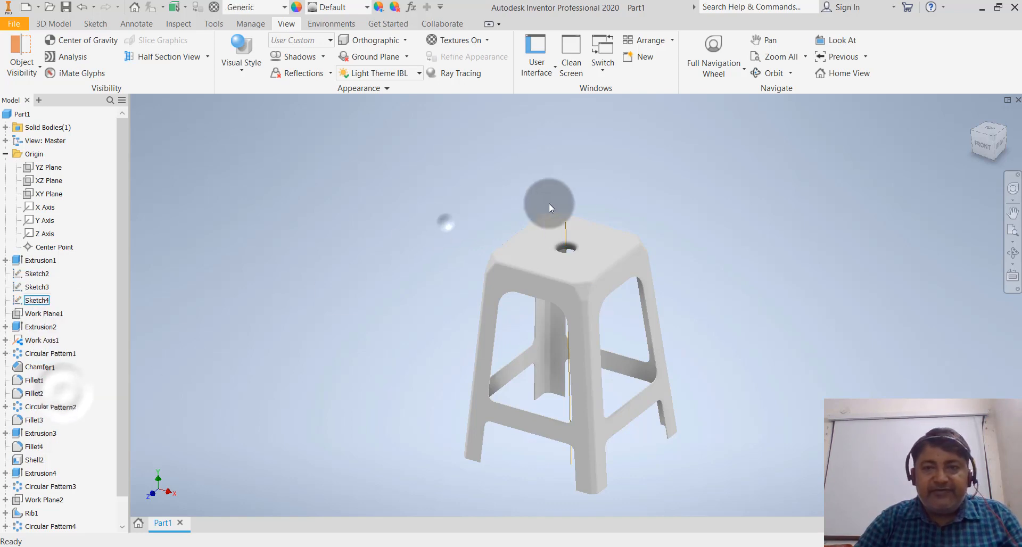
# Step: Hide the vertical work axis running through the seat's center hole
pyautogui.click(569, 231)
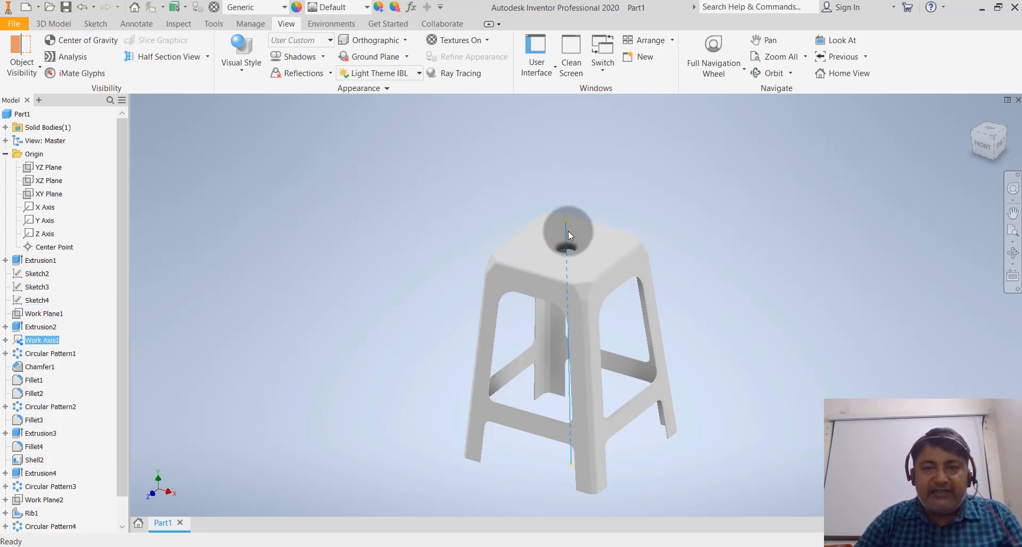
pyautogui.rightClick(568, 231)
pyautogui.click(668, 199)
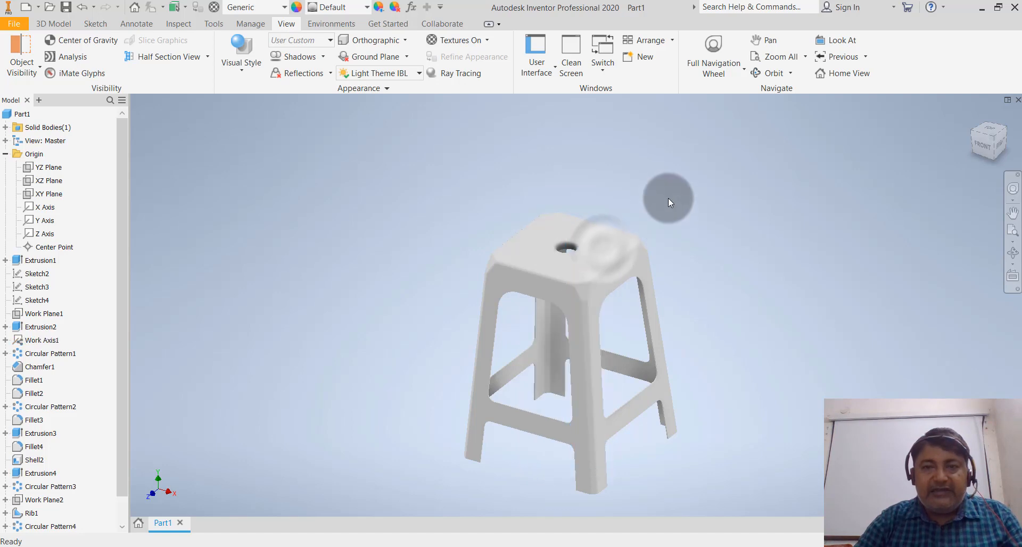
# Step: Examine the ribs and center hole collar under the seat up close, and the whole stool from the front
pyautogui.keyDown('shift'); pyautogui.moveTo(692, 244); pyautogui.dragTo(670, 224, button='middle'); pyautogui.keyUp('shift')
pyautogui.scroll(-6, 573, 266)
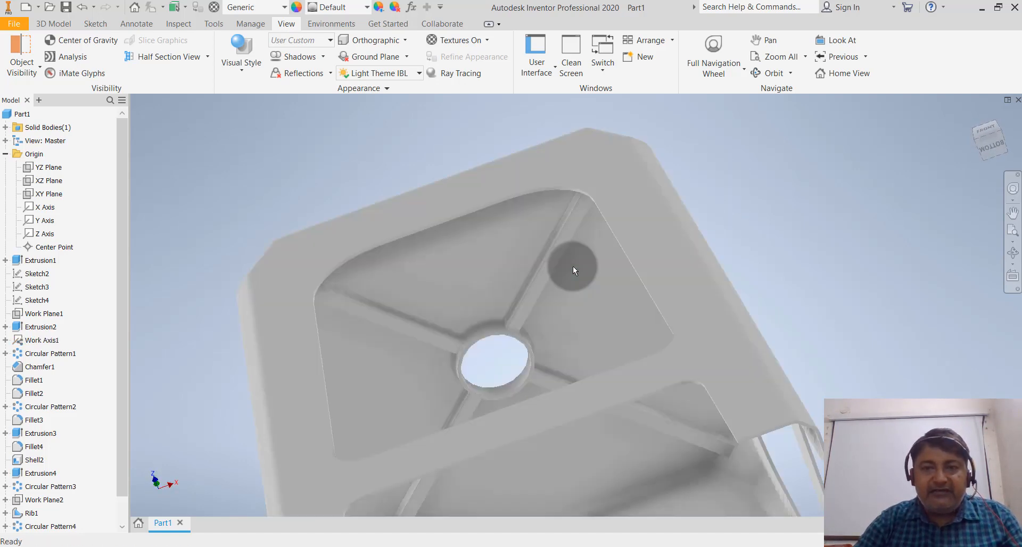
pyautogui.scroll(3, 471, 230)
pyautogui.moveTo(471, 230)
pyautogui.keyDown('shift'); pyautogui.mouseDown(button='middle')
pyautogui.moveTo(457, 212)
pyautogui.moveTo(467, 235)
pyautogui.mouseUp(button='middle'); pyautogui.keyUp('shift')
pyautogui.scroll(-6, 509, 320)
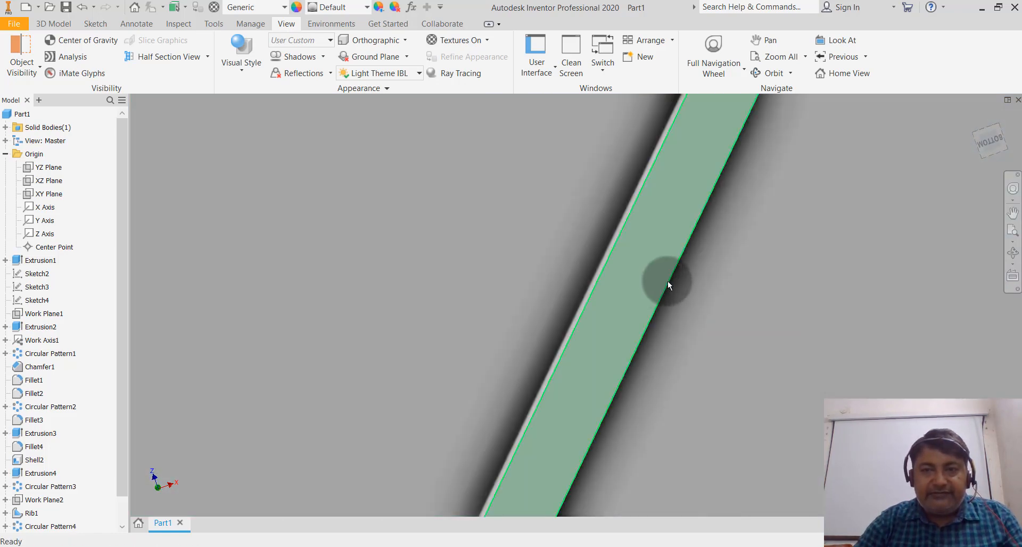
pyautogui.keyDown('shift'); pyautogui.moveTo(668, 281); pyautogui.dragTo(675, 292, button='middle'); pyautogui.keyUp('shift')
pyautogui.scroll(4, 615, 321)
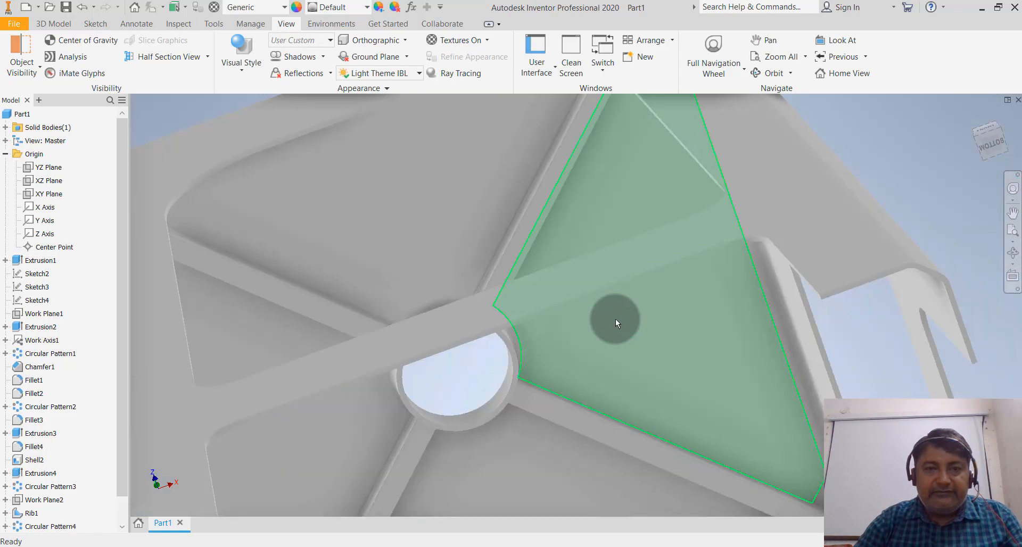
pyautogui.keyDown('shift'); pyautogui.moveTo(615, 320); pyautogui.dragTo(602, 319, button='middle'); pyautogui.keyUp('shift')
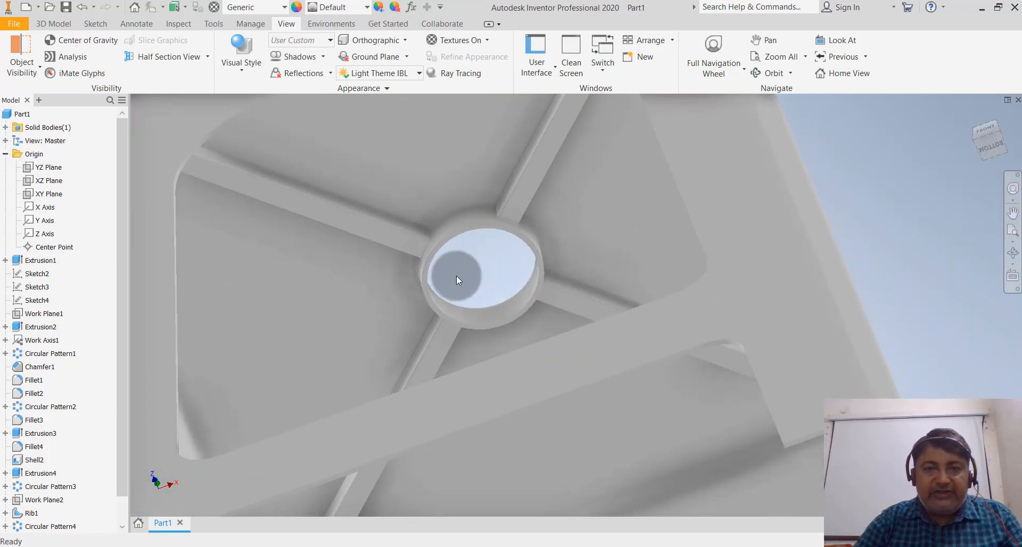
pyautogui.scroll(-8, 440, 234)
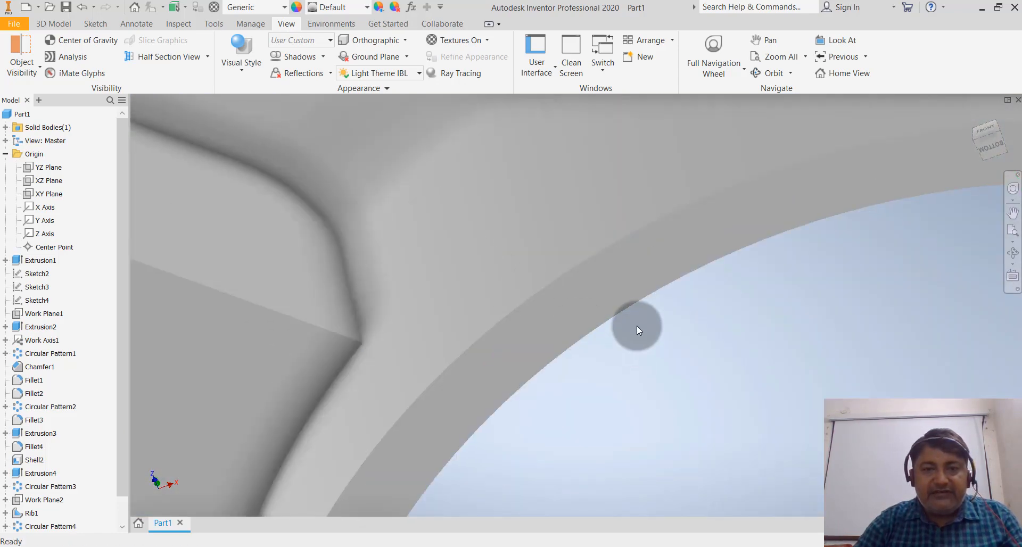
pyautogui.scroll(8, 637, 324)
pyautogui.keyDown('shift'); pyautogui.moveTo(637, 325); pyautogui.dragTo(586, 282, button='middle'); pyautogui.keyUp('shift')
pyautogui.keyDown('shift'); pyautogui.moveTo(580, 247); pyautogui.dragTo(657, 304, button='middle'); pyautogui.keyUp('shift')
pyautogui.scroll(5, 598, 276)
pyautogui.scroll(-3, 634, 277)
pyautogui.scroll(-3, 633, 277)
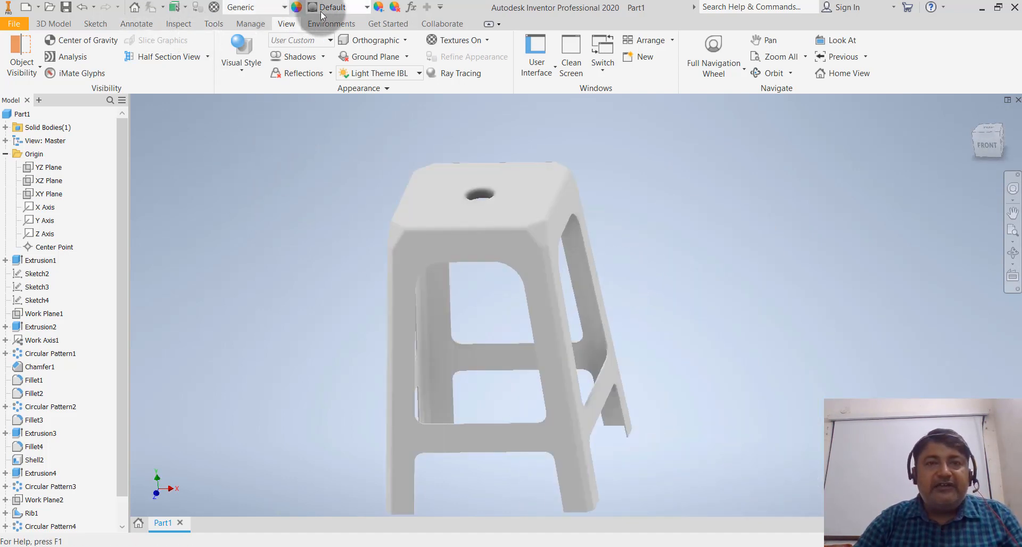
# Step: Open the material browser for the part and search the material library for "PLASTIC"
pyautogui.click(57, 26)
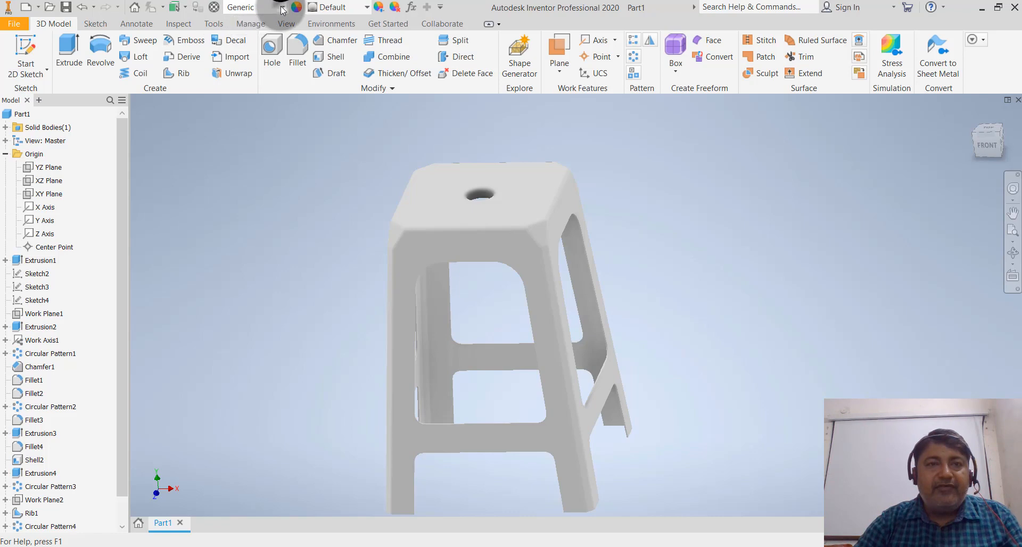
pyautogui.click(226, 8)
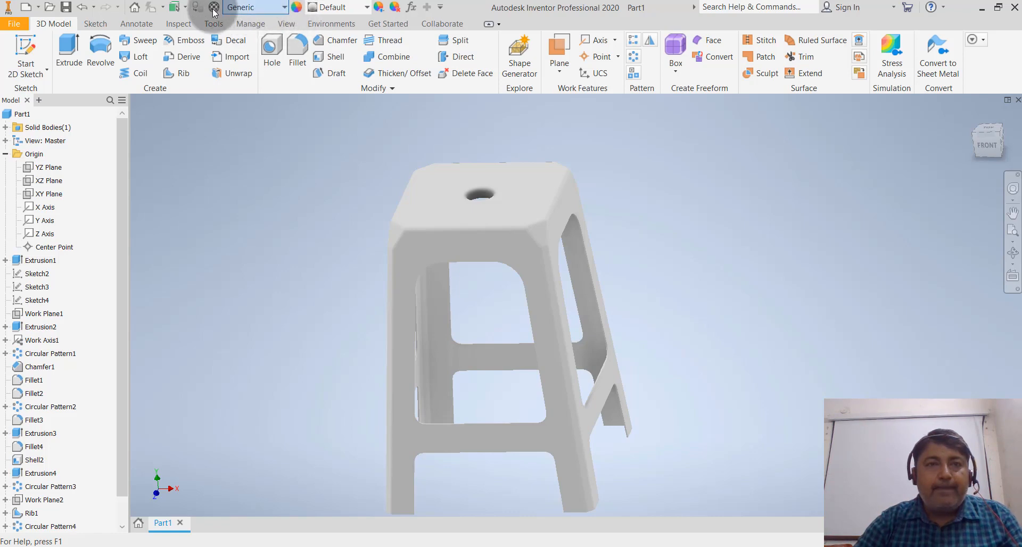
pyautogui.click(180, 146)
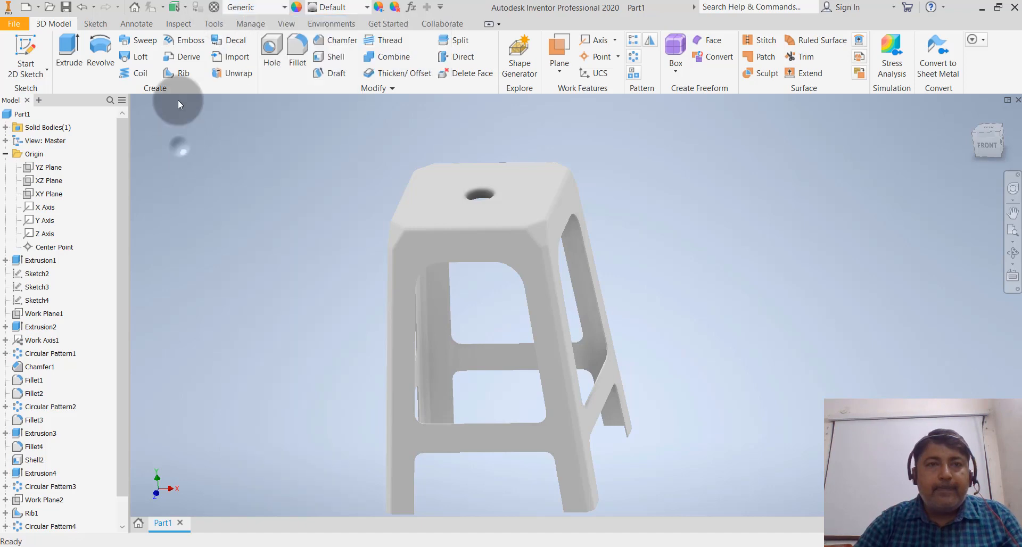
pyautogui.click(214, 8)
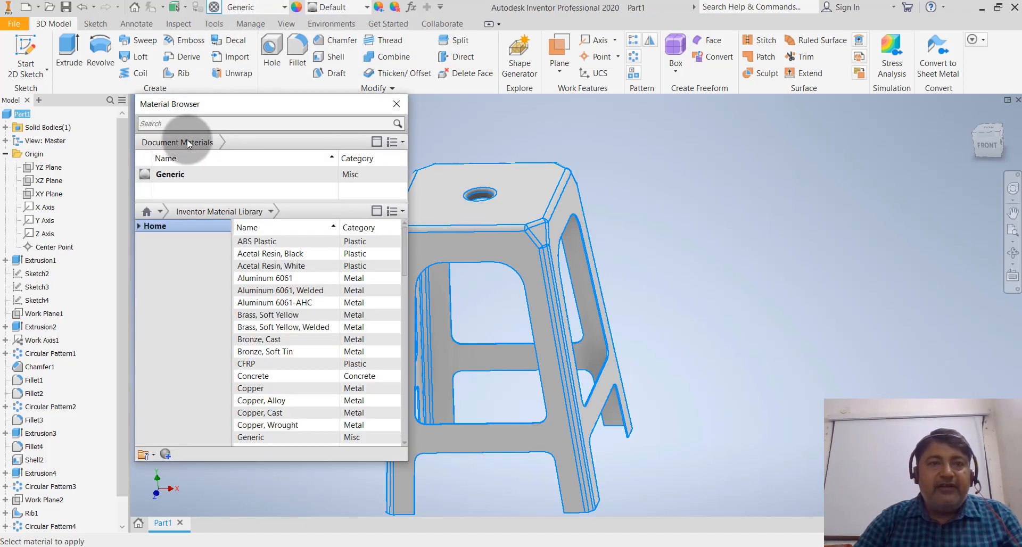
pyautogui.click(209, 123)
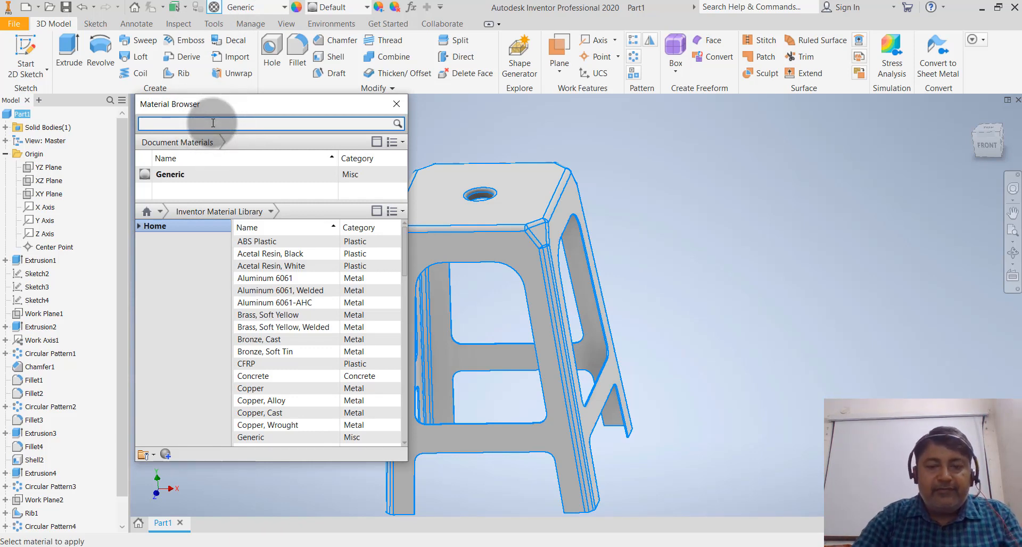
pyautogui.write('PLASTIC')
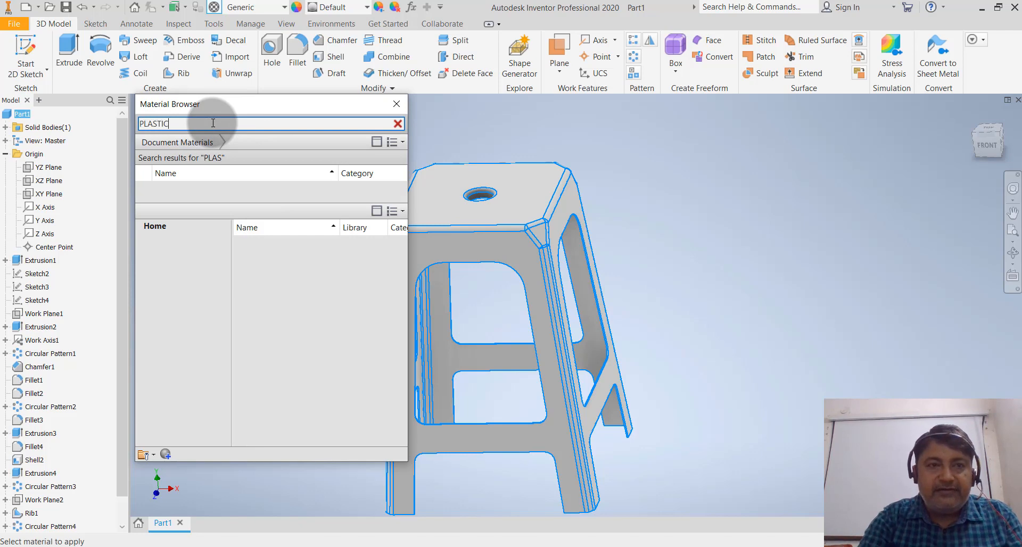
pyautogui.press('Return')
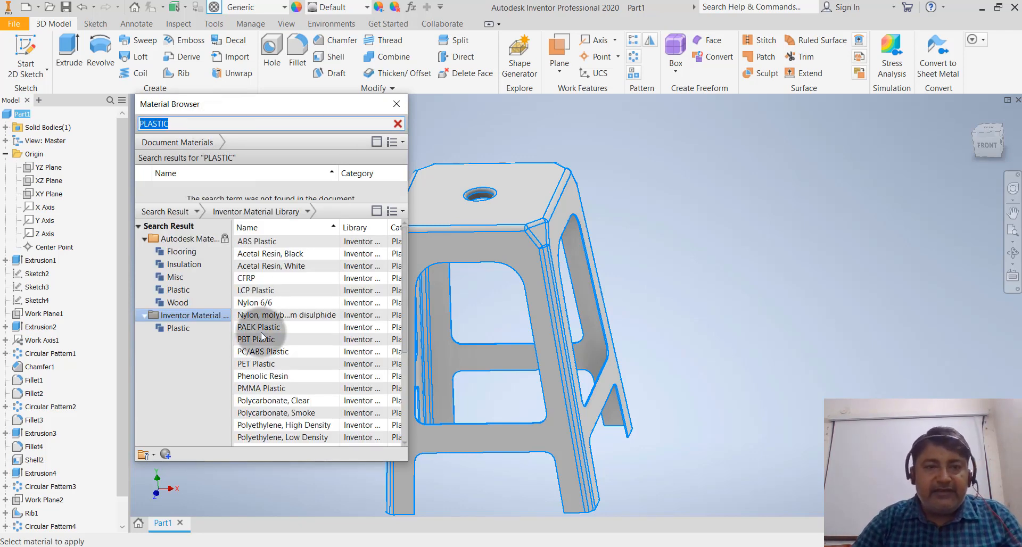
# Step: Try to apply the Polypropylene material from the Inventor Material Library to the stool, and close the material browser
pyautogui.moveTo(261, 333); pyautogui.dragTo(261, 273)
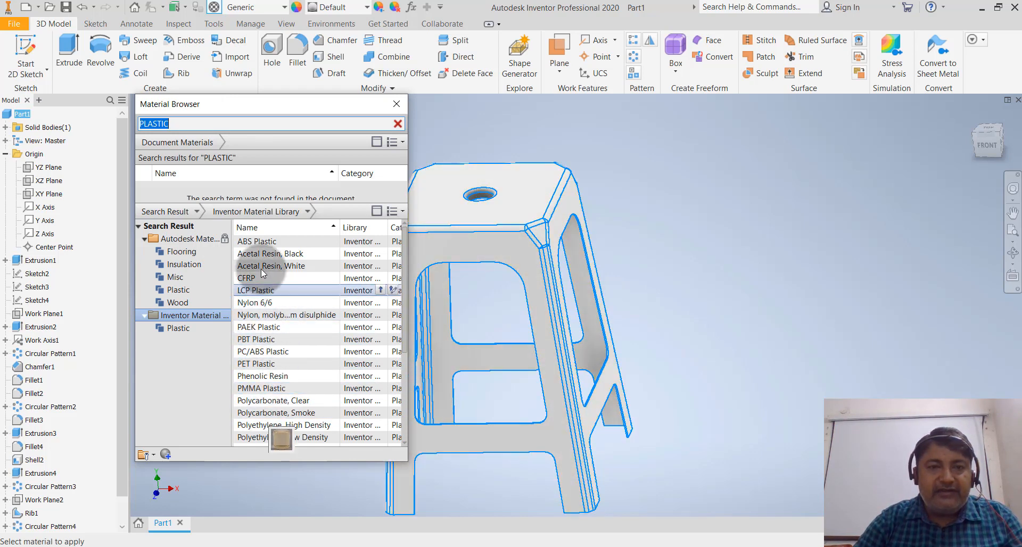
pyautogui.scroll(-2, 262, 368)
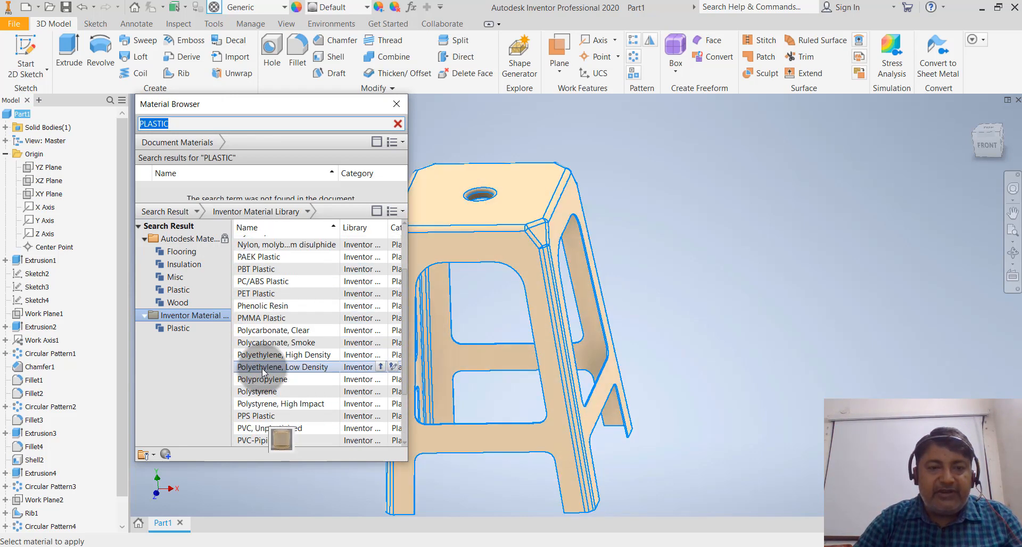
pyautogui.scroll(-1, 262, 368)
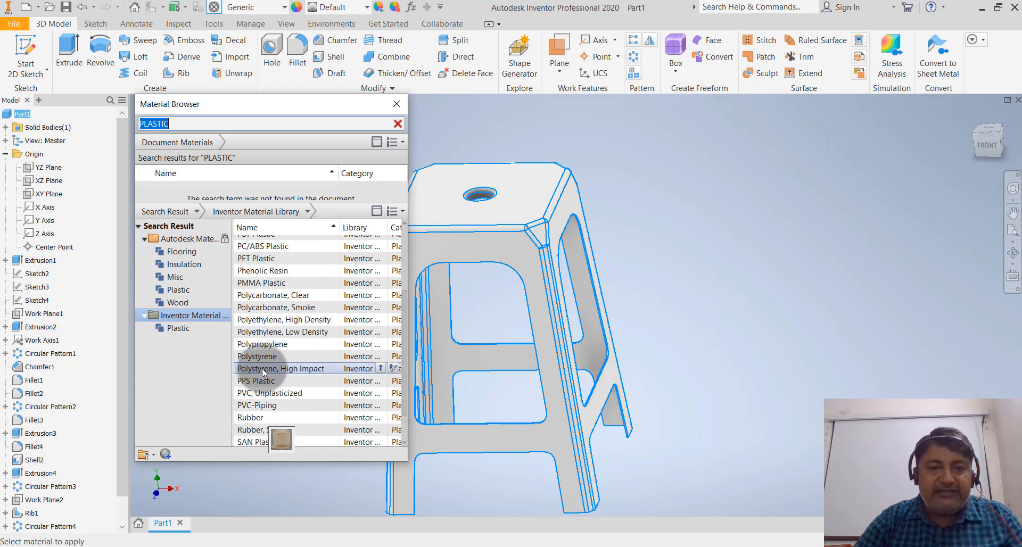
pyautogui.click(273, 344)
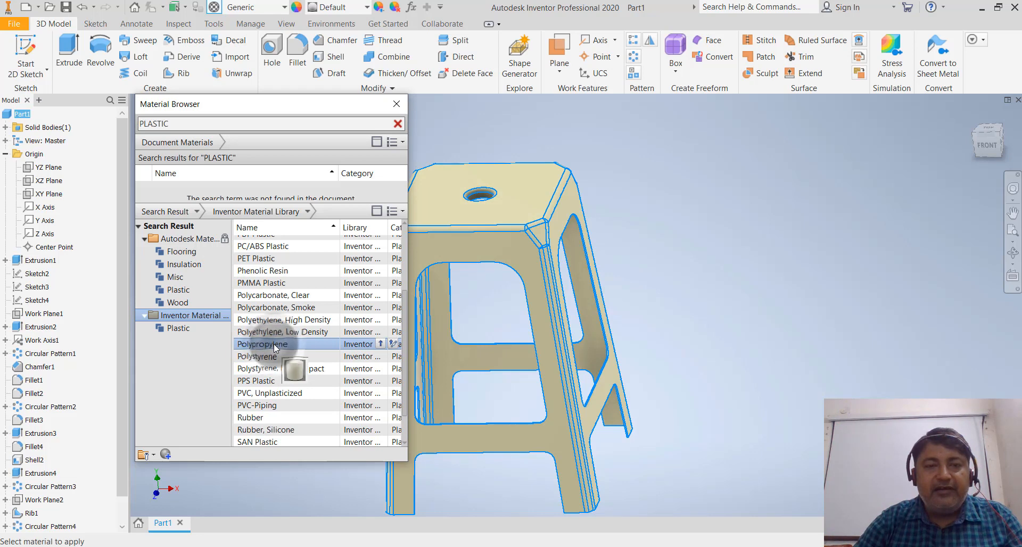
pyautogui.moveTo(274, 344); pyautogui.dragTo(509, 241)
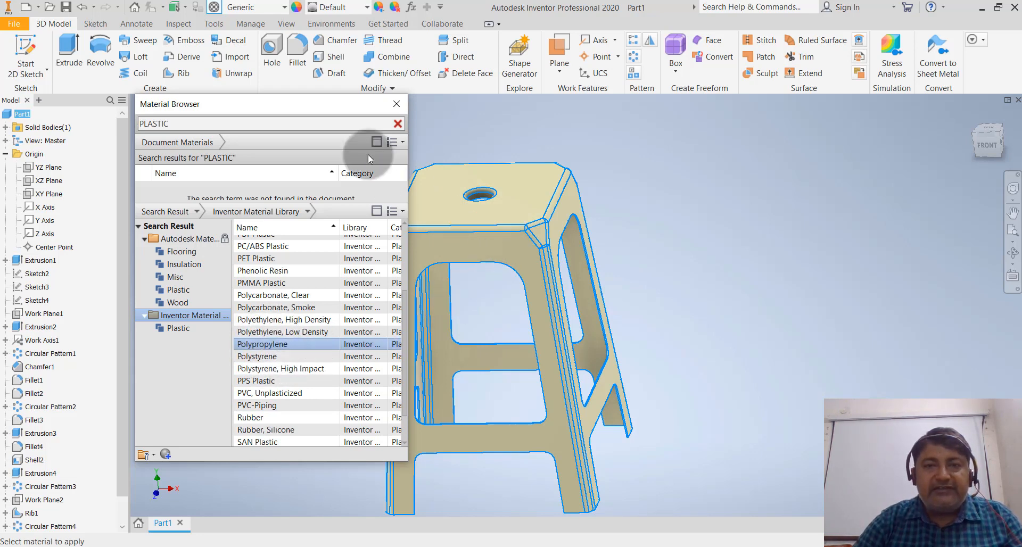
pyautogui.click(396, 104)
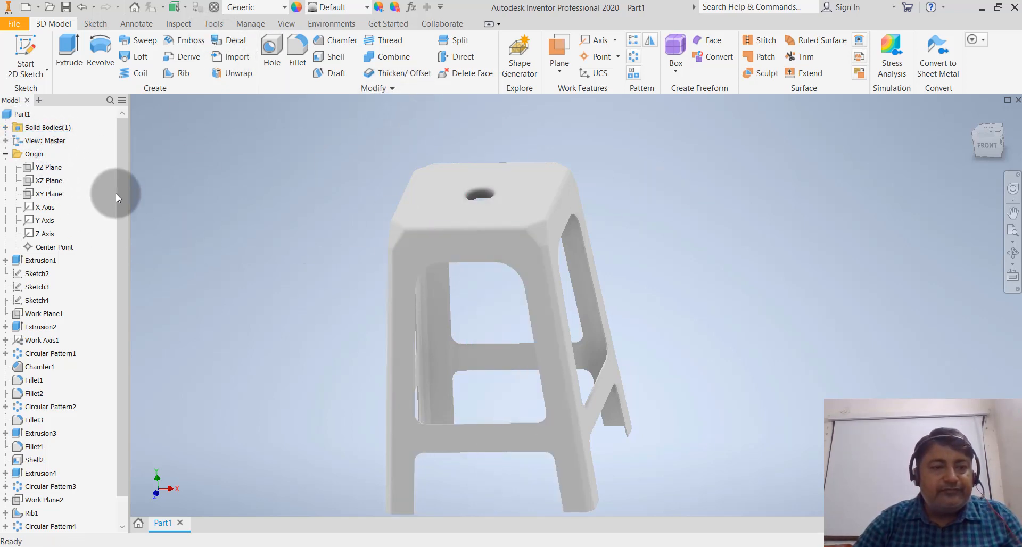
# Step: Select the whole part, reopen its material browser and search the materials for "PLASTIC" again
pyautogui.scroll(-1, 126, 189)
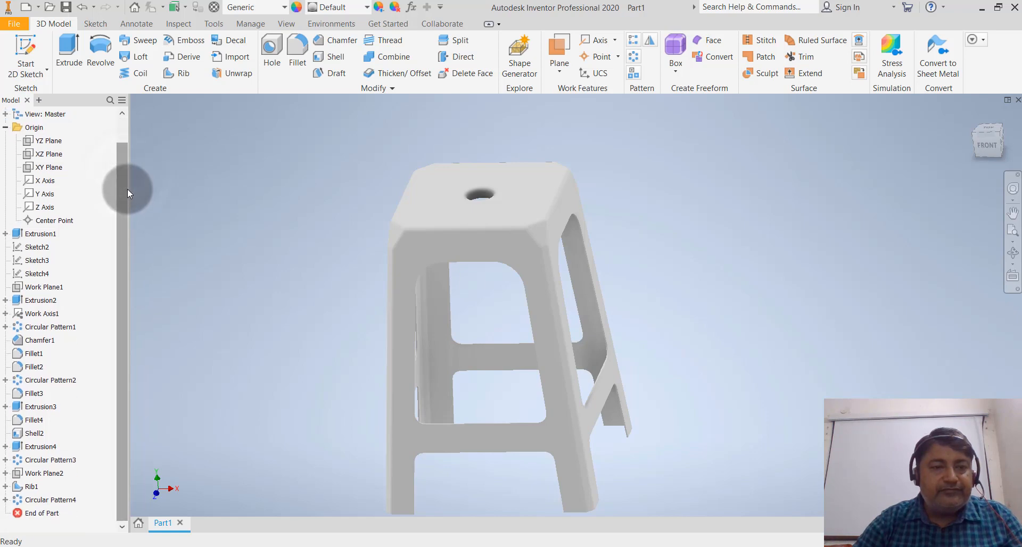
pyautogui.scroll(1, 123, 175)
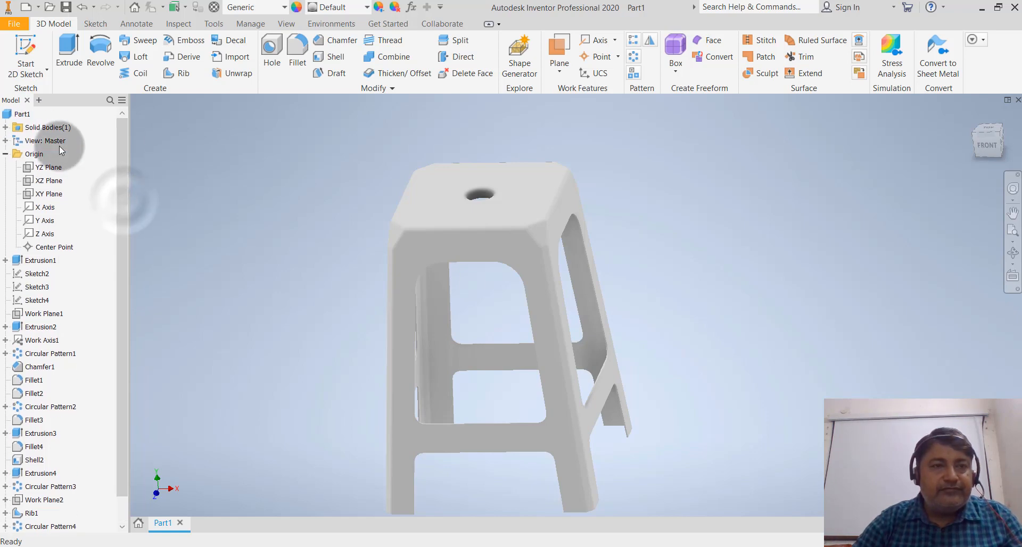
pyautogui.rightClick(22, 115)
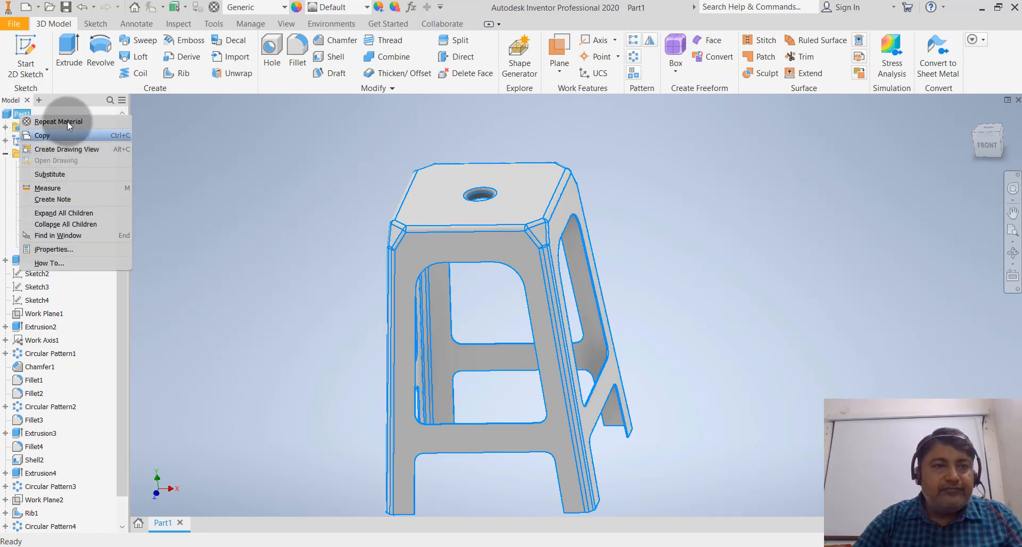
pyautogui.click(72, 121)
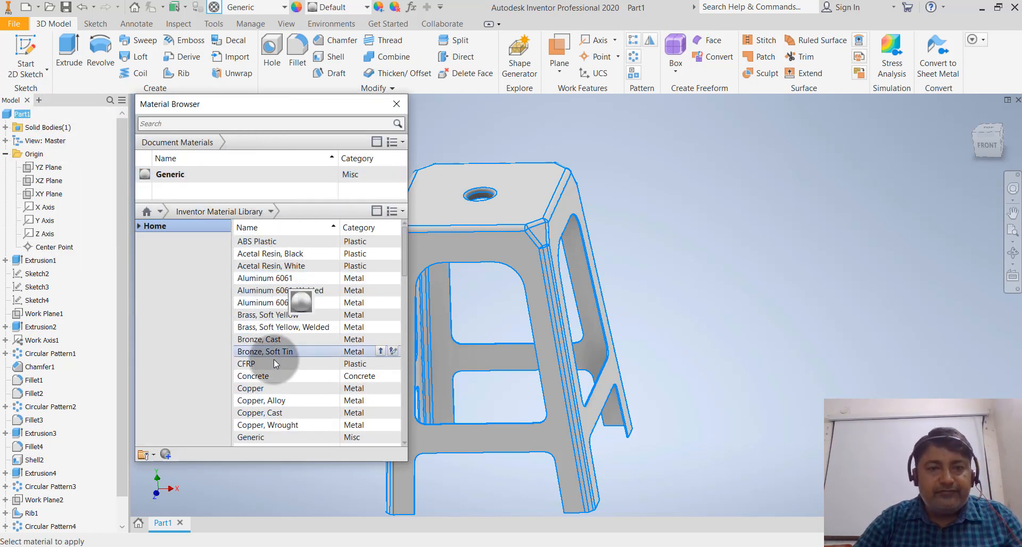
pyautogui.click(210, 122)
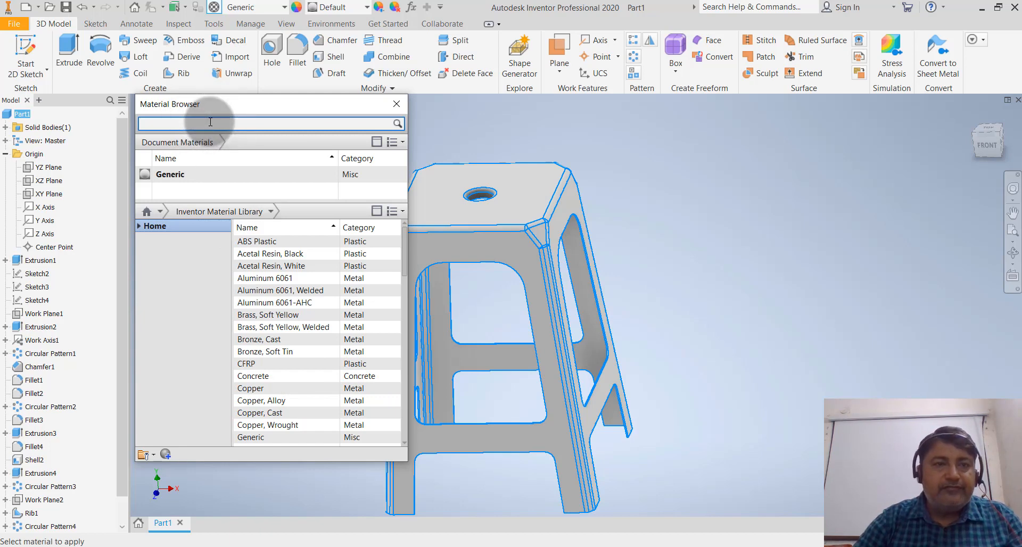
pyautogui.write('PLA')
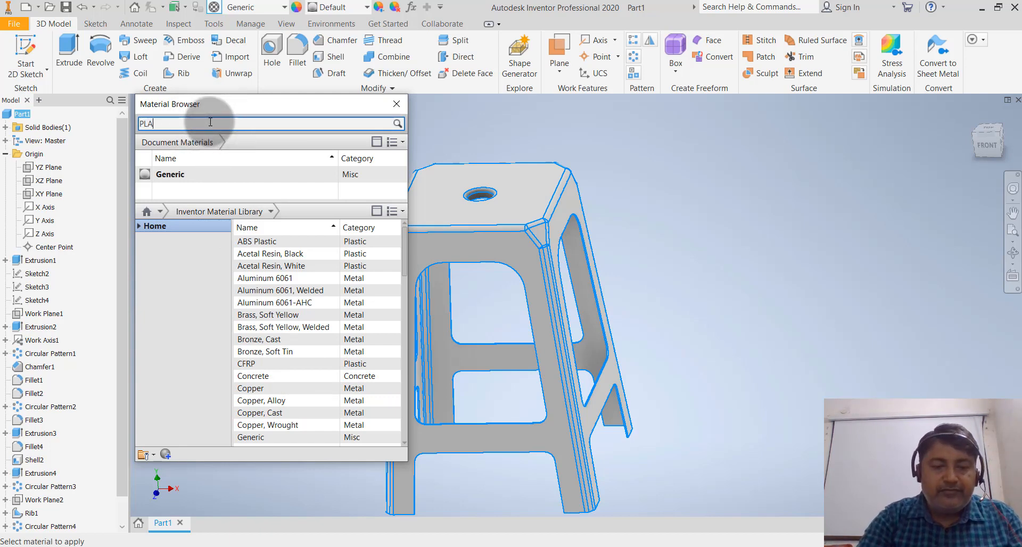
pyautogui.write('STIC')
pyautogui.press('Return')
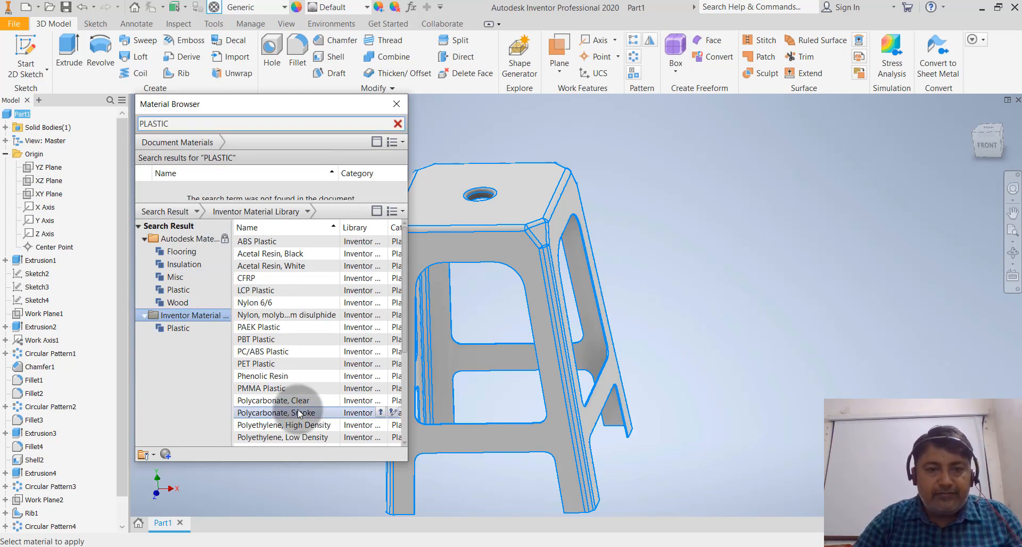
# Step: Assign the Polypropylene material from the Inventor Material Library to the selected stool and close the material browser
pyautogui.scroll(-2, 276, 398)
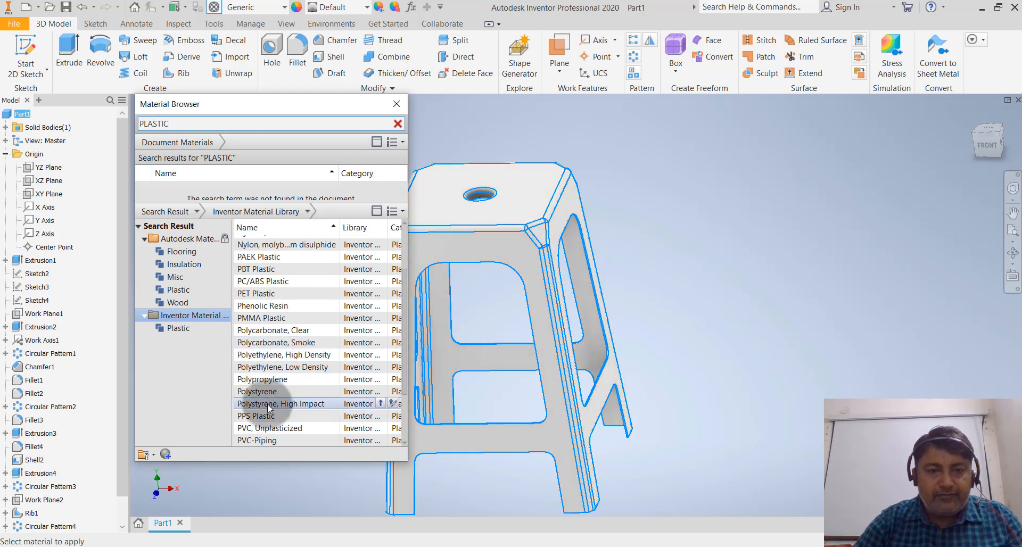
pyautogui.scroll(-1, 267, 404)
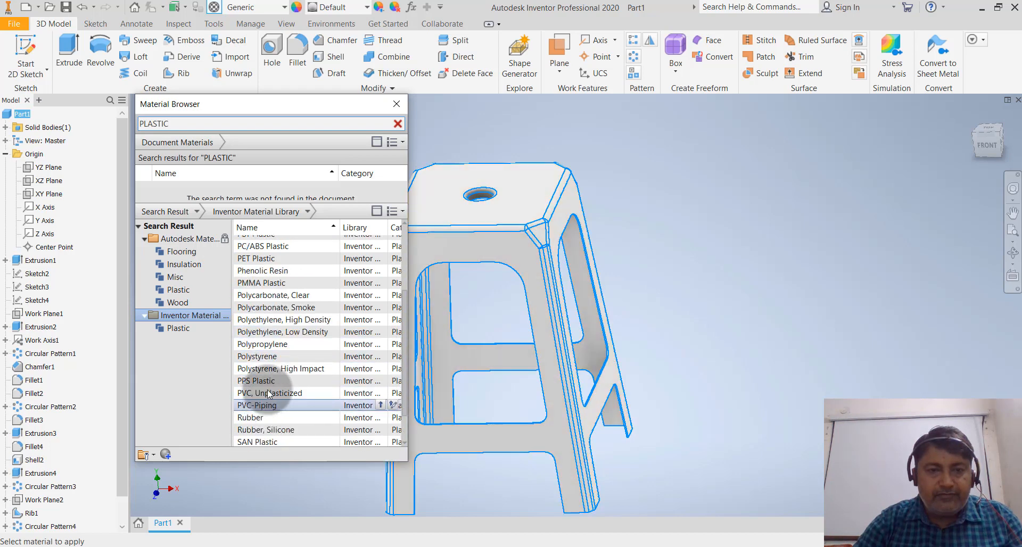
pyautogui.rightClick(265, 345)
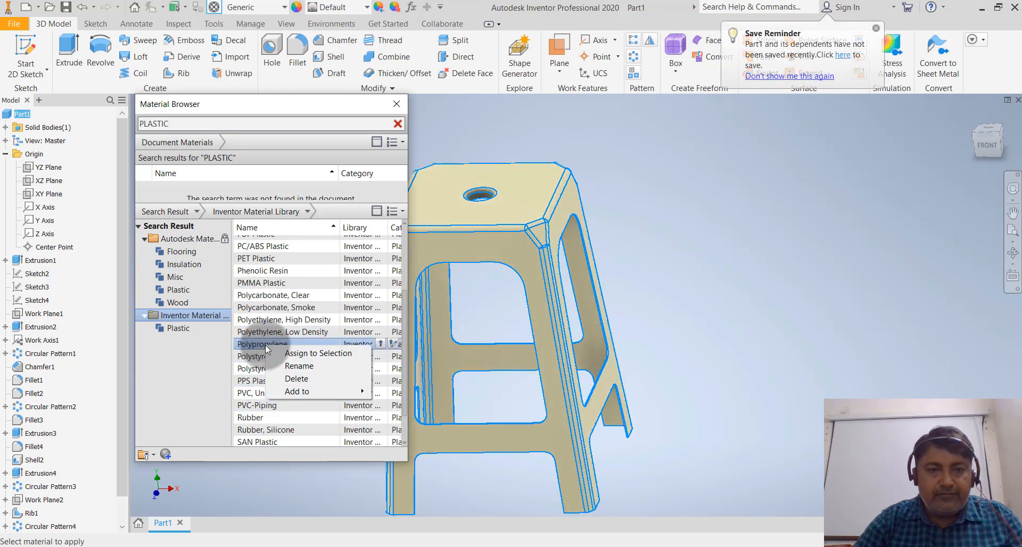
pyautogui.click(299, 353)
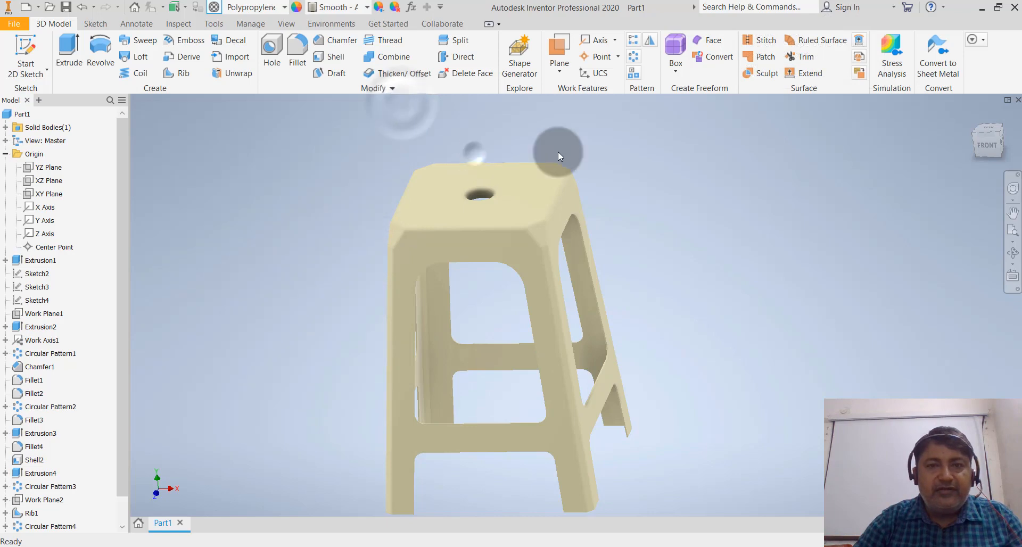
pyautogui.click(544, 197)
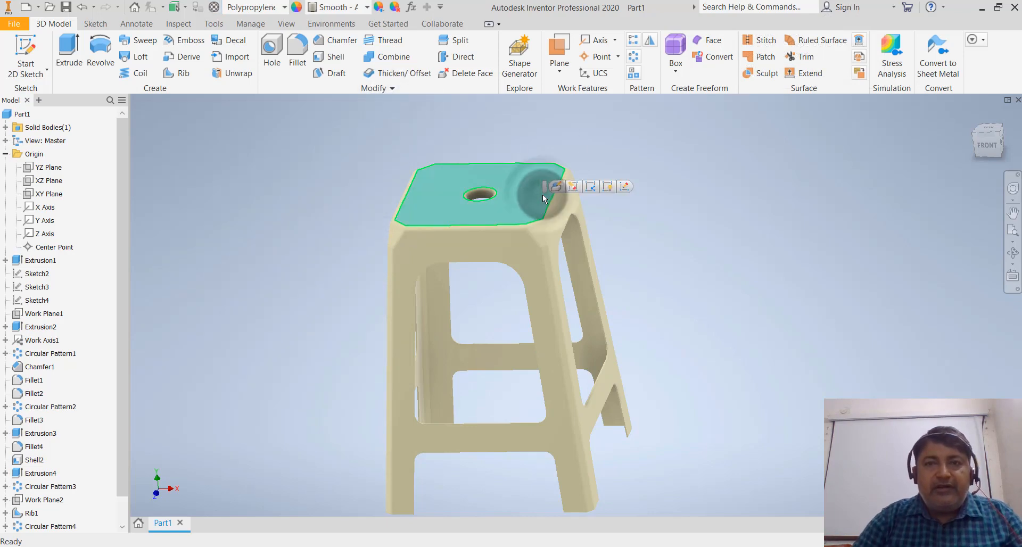
pyautogui.click(375, 128)
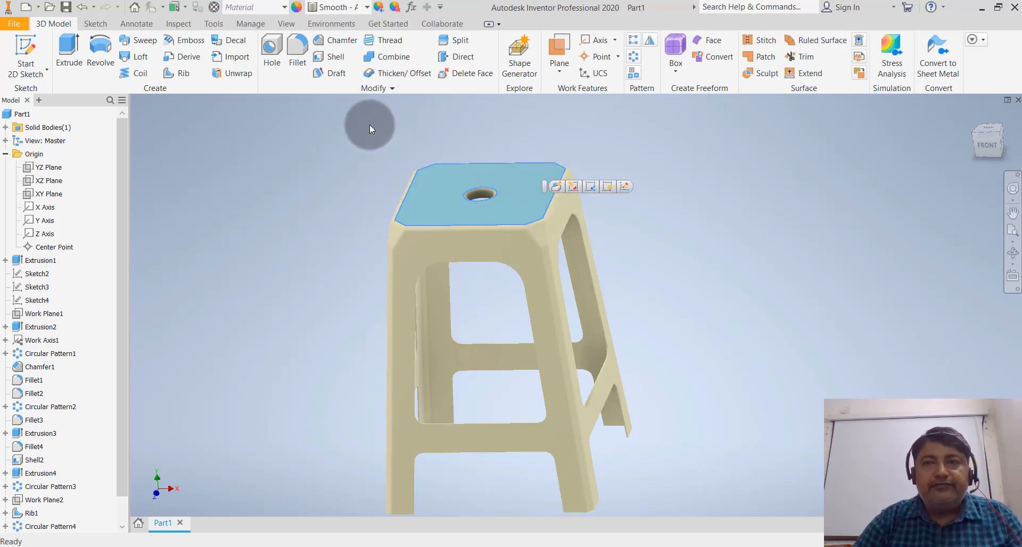
pyautogui.click(684, 129)
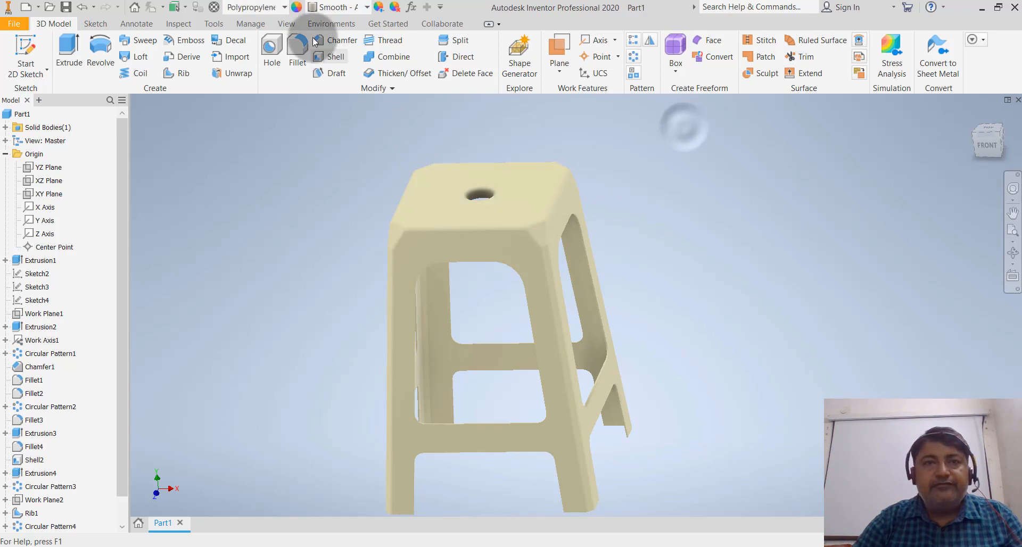
# Step: Open the appearance browser and try to assign the Canary appearance from the Inventor Material Library without selecting the stool
pyautogui.click(296, 8)
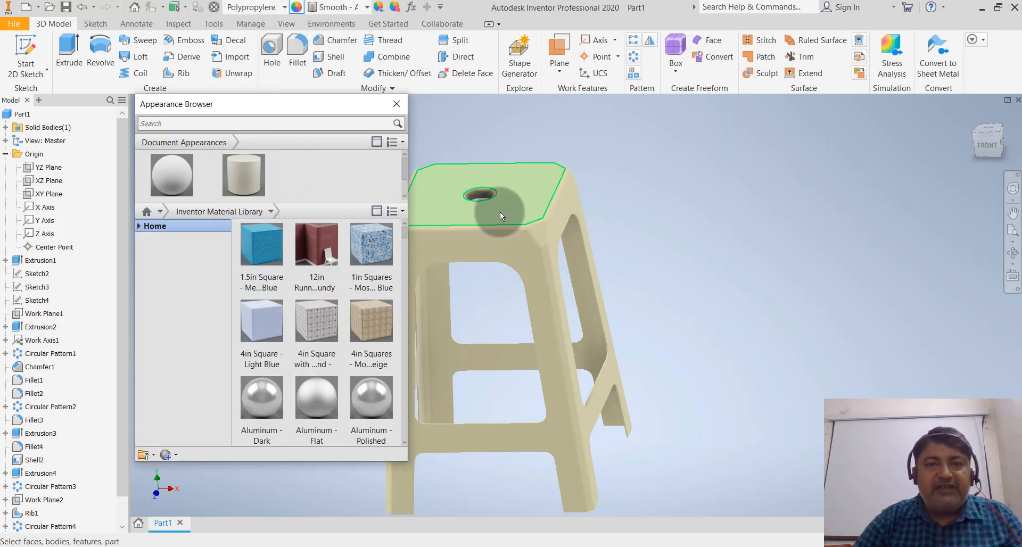
pyautogui.click(246, 123)
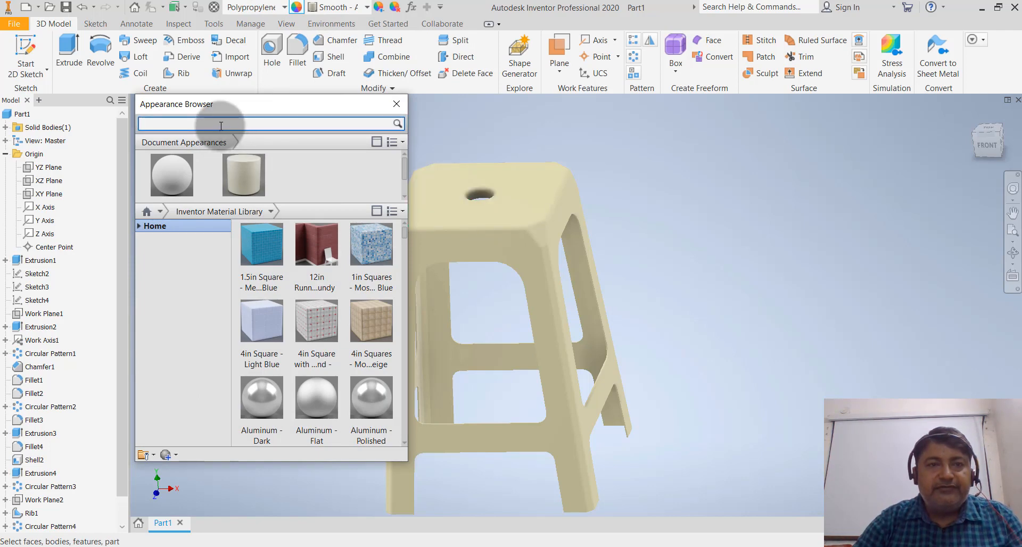
pyautogui.scroll(-4, 311, 270)
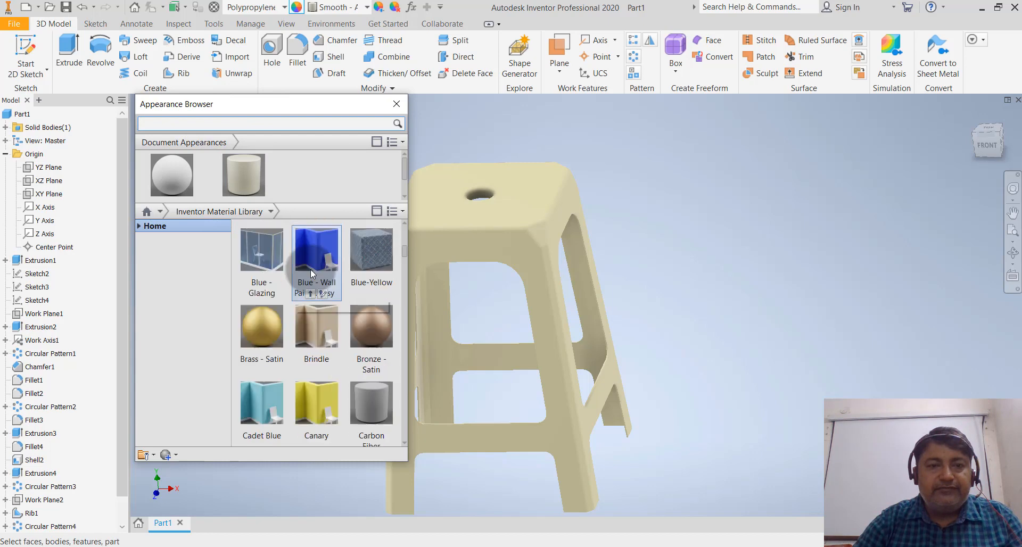
pyautogui.scroll(-1, 311, 380)
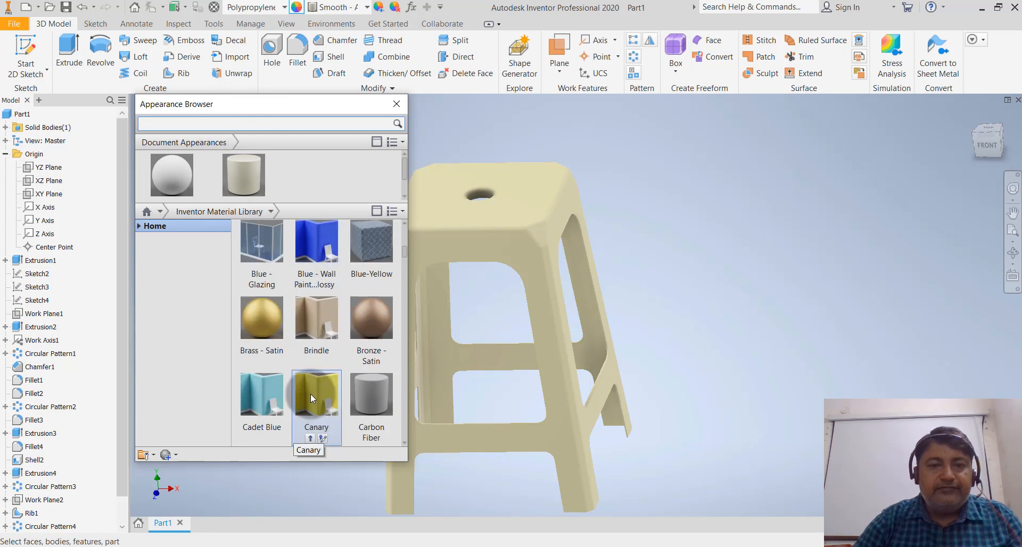
pyautogui.click(261, 394)
pyautogui.click(317, 392)
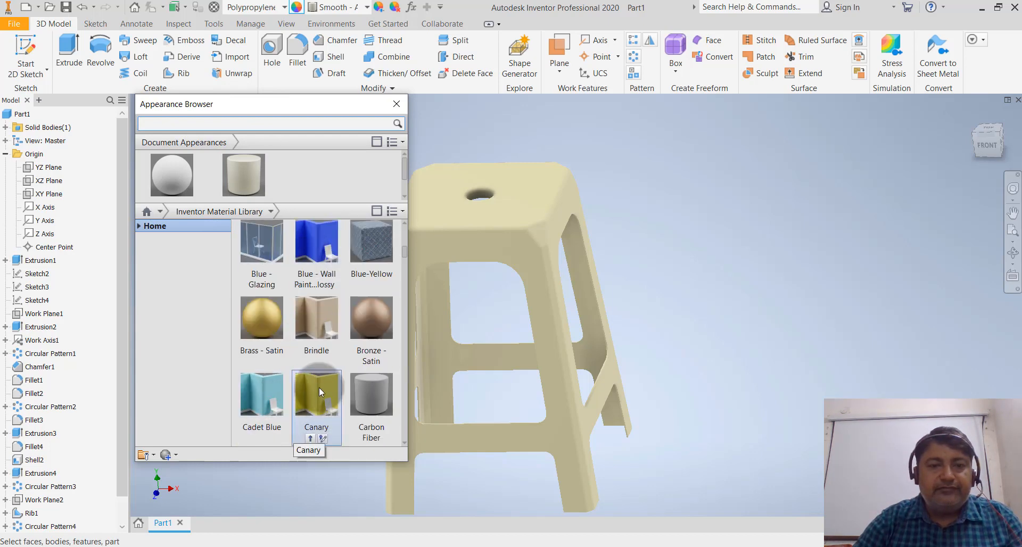
pyautogui.moveTo(318, 388)
pyautogui.mouseDown()
pyautogui.moveTo(452, 308)
pyautogui.moveTo(485, 230)
pyautogui.moveTo(359, 326)
pyautogui.moveTo(308, 398)
pyautogui.mouseUp()
pyautogui.rightClick(308, 399)
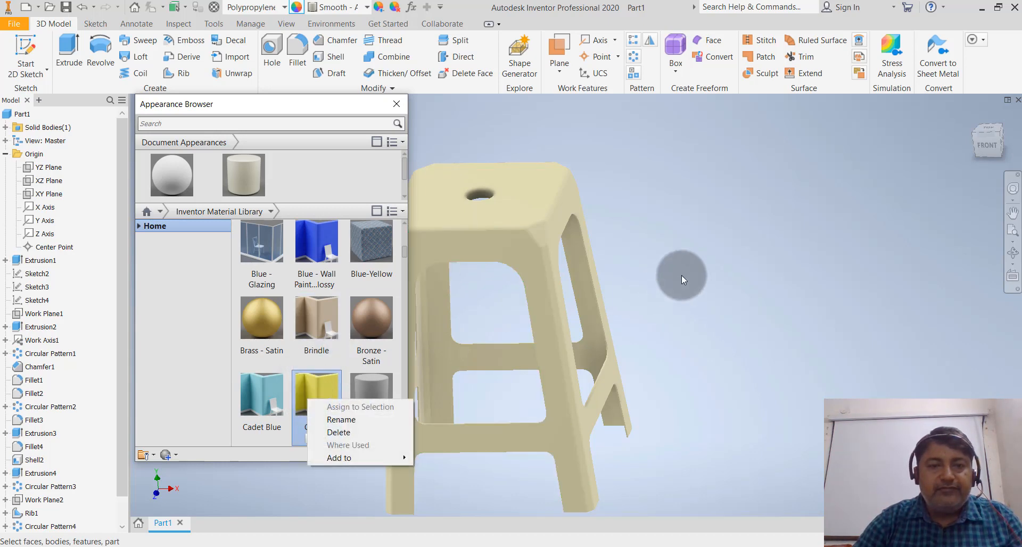
pyautogui.click(685, 272)
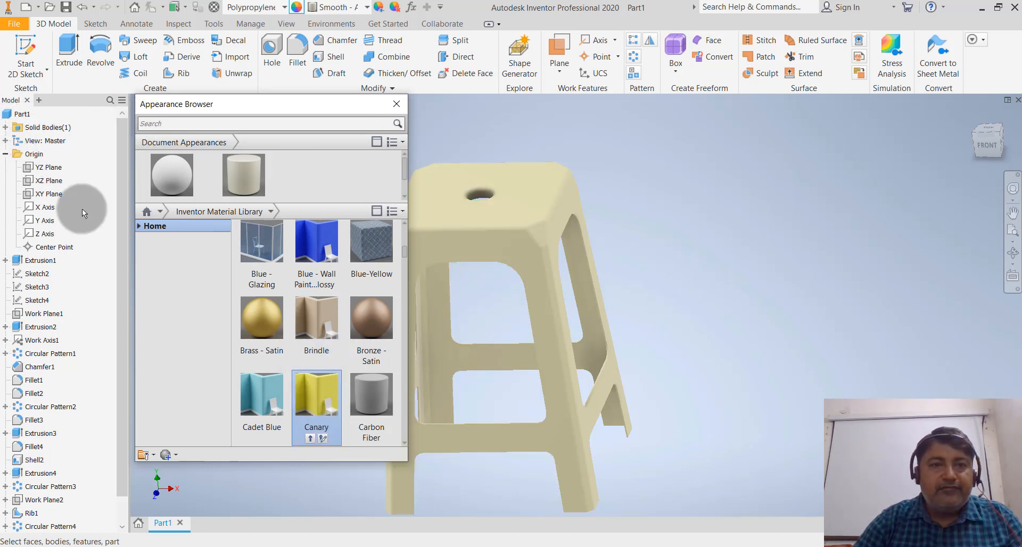
# Step: Try to apply the Canary appearance directly to the stool's seat, check its add options, and close the appearance browser
pyautogui.moveTo(327, 381); pyautogui.dragTo(511, 181)
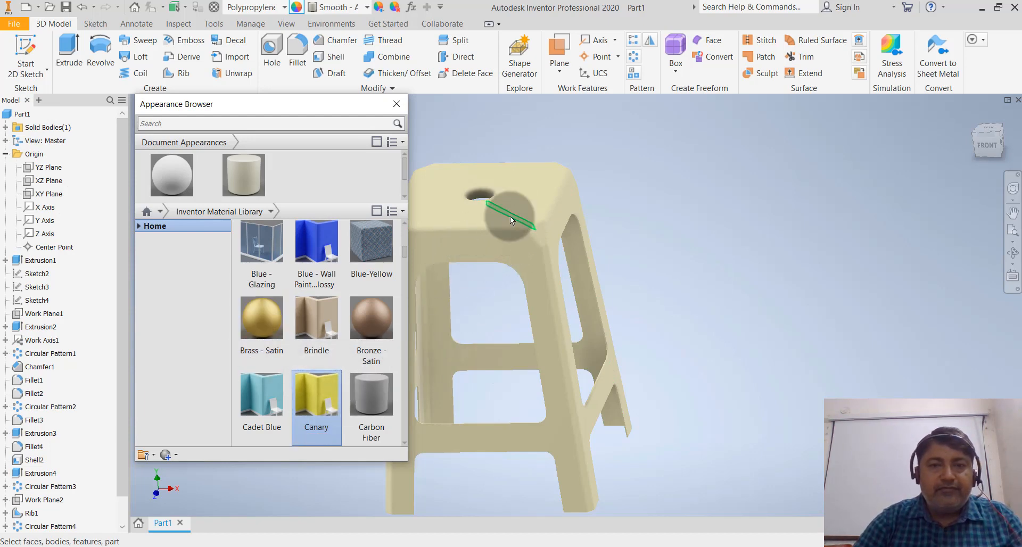
pyautogui.rightClick(318, 394)
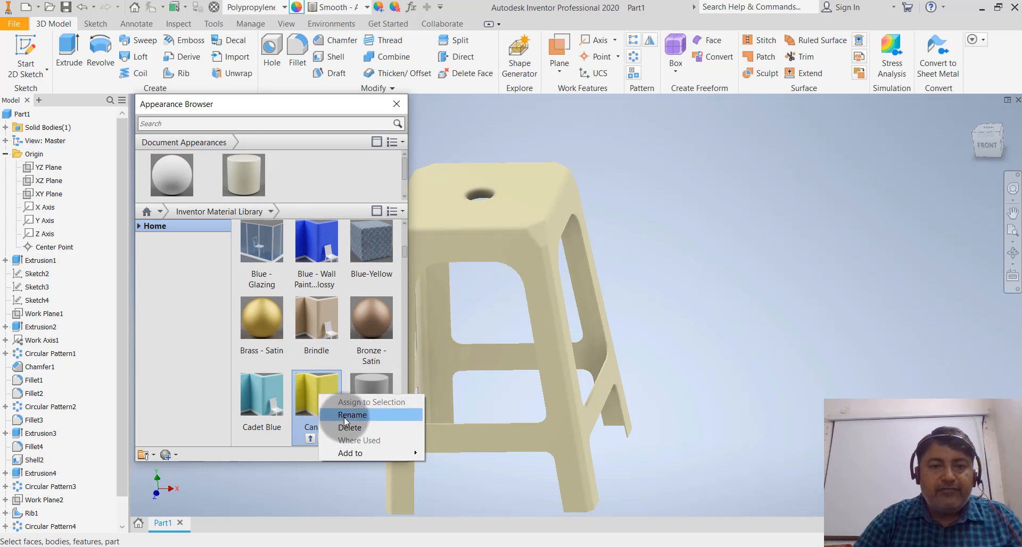
pyautogui.moveTo(365, 452)
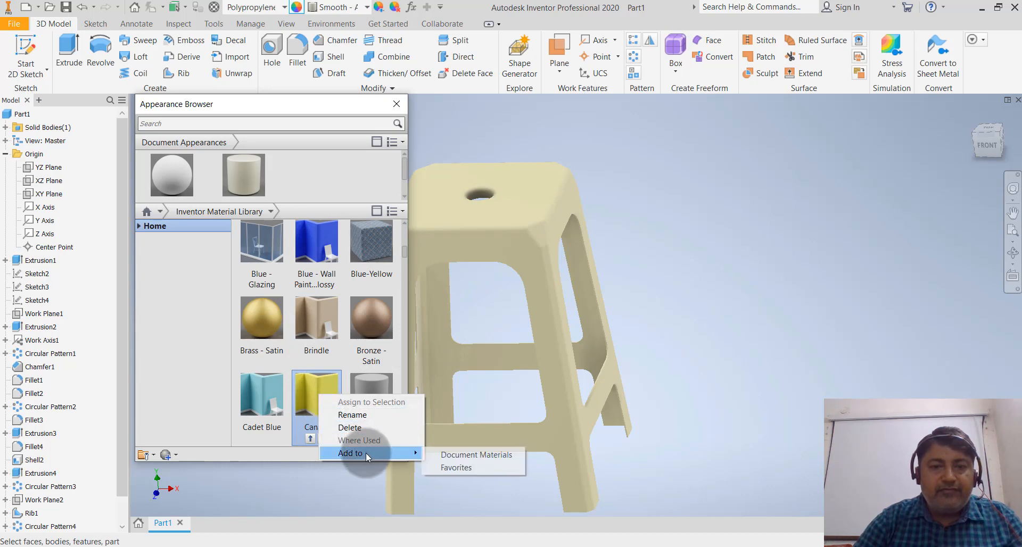
pyautogui.click(726, 269)
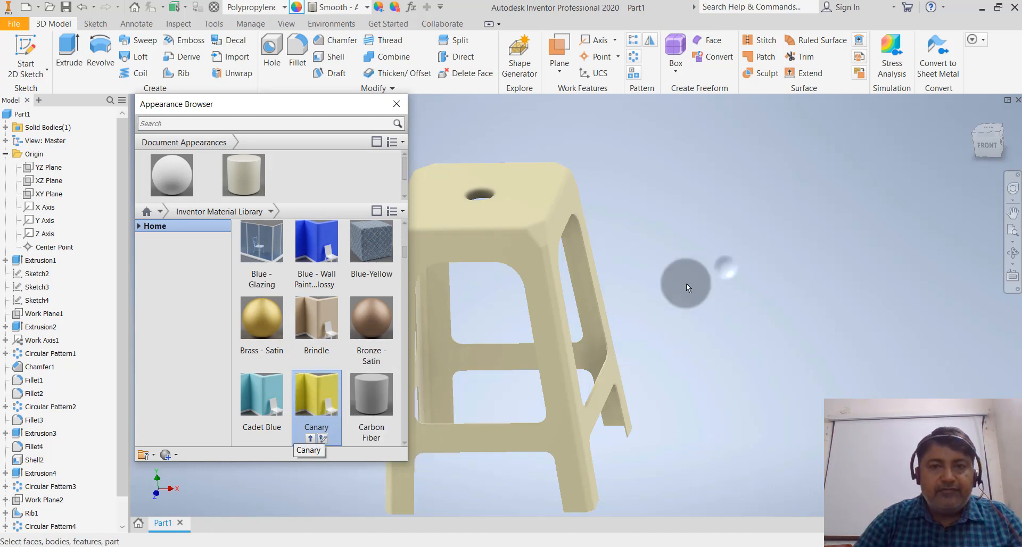
pyautogui.click(397, 102)
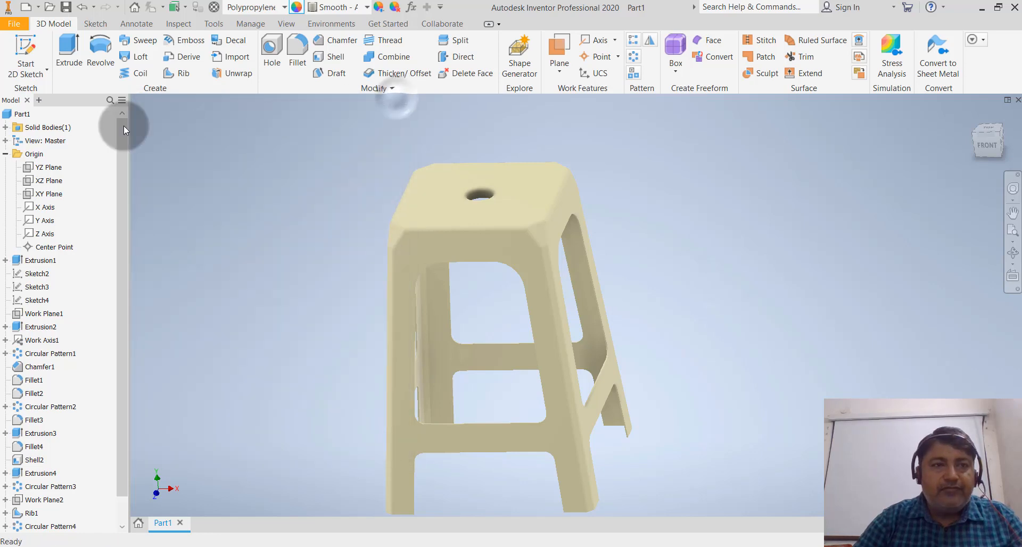
# Step: Select the whole part, assign it the Canary appearance from the Inventor Material Library, and close the appearance browser
pyautogui.click(21, 114)
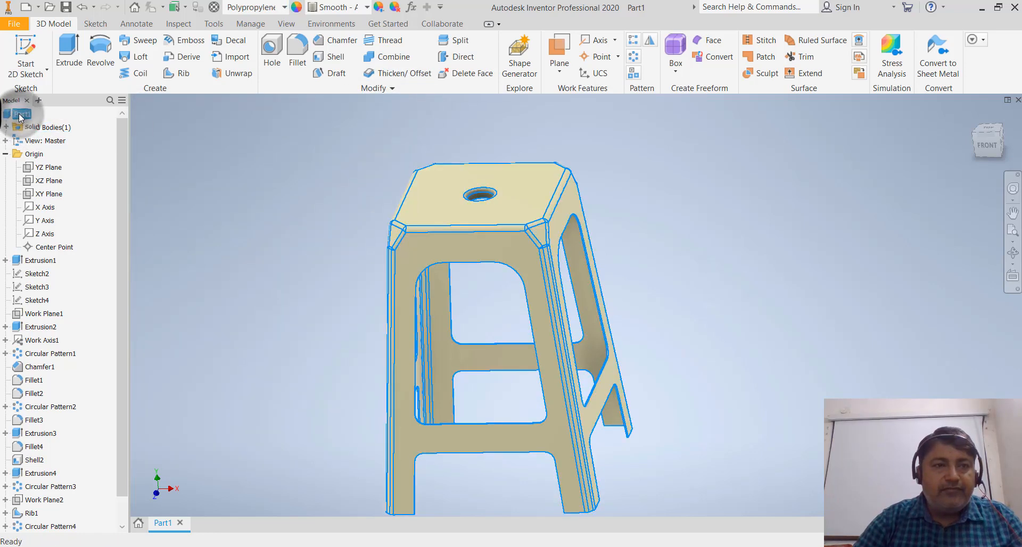
pyautogui.rightClick(21, 117)
pyautogui.click(180, 145)
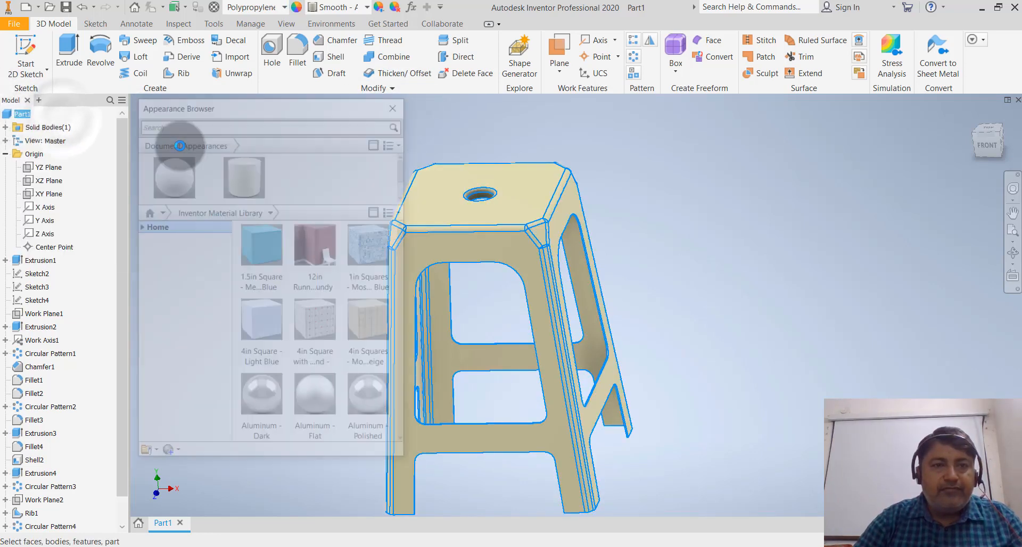
pyautogui.scroll(-5, 319, 400)
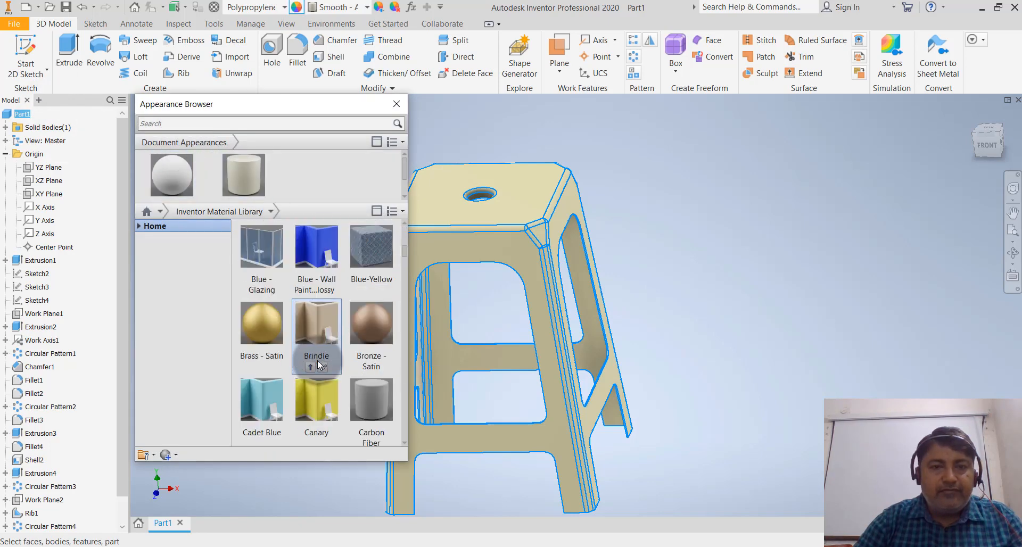
pyautogui.rightClick(311, 400)
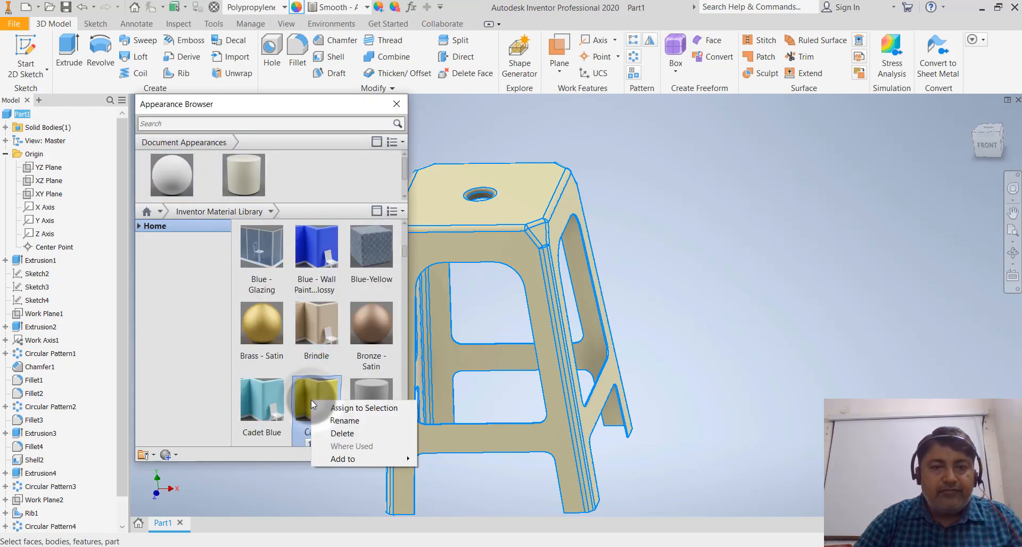
pyautogui.click(337, 409)
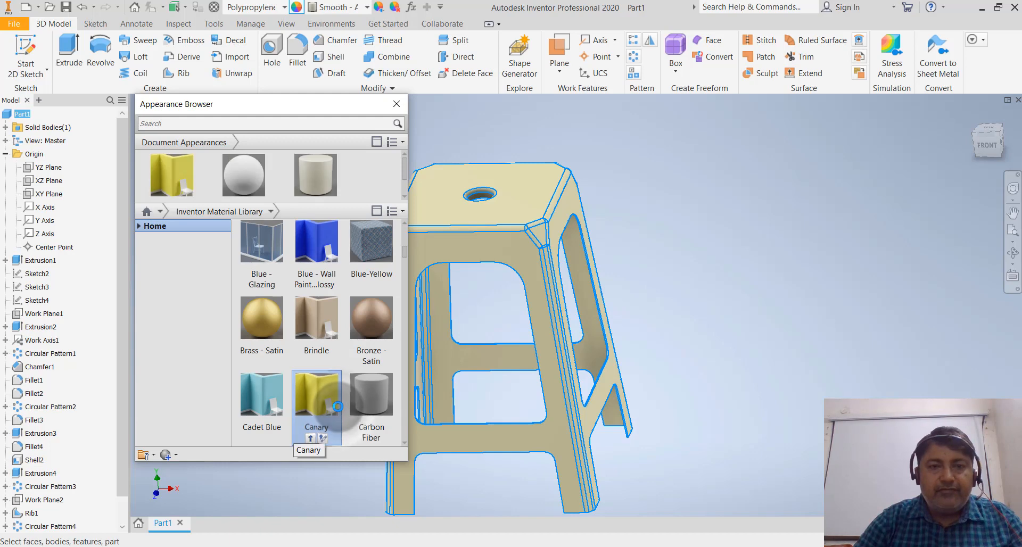
pyautogui.click(396, 104)
# Step: Examine the Canary-coloured stool up close and as a whole, from the front and from the front-right corner
pyautogui.keyDown('shift'); pyautogui.moveTo(325, 194); pyautogui.dragTo(380, 185, button='middle'); pyautogui.keyUp('shift')
pyautogui.scroll(-3, 581, 314)
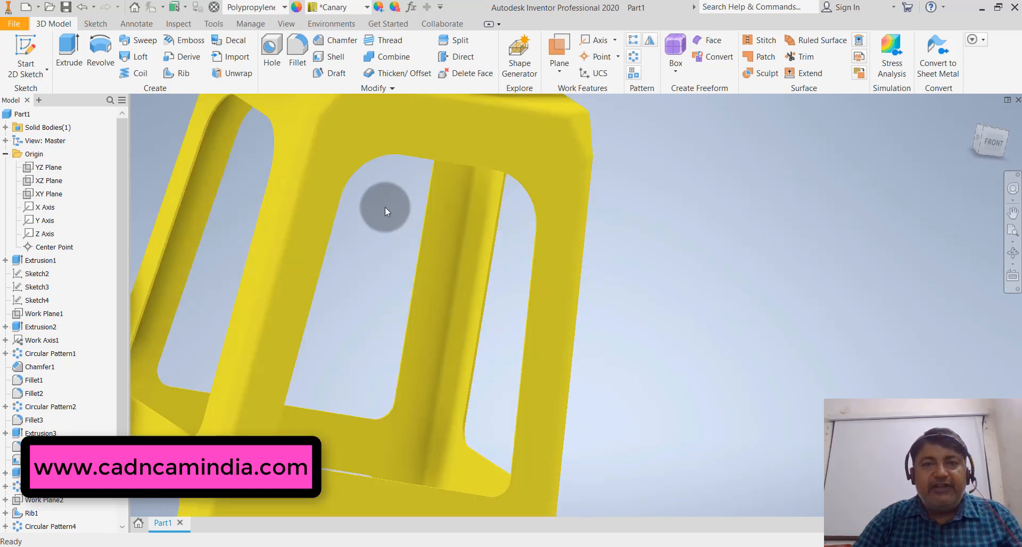
pyautogui.scroll(5, 529, 258)
pyautogui.keyDown('shift'); pyautogui.moveTo(529, 257); pyautogui.dragTo(440, 251, button='middle'); pyautogui.keyUp('shift')
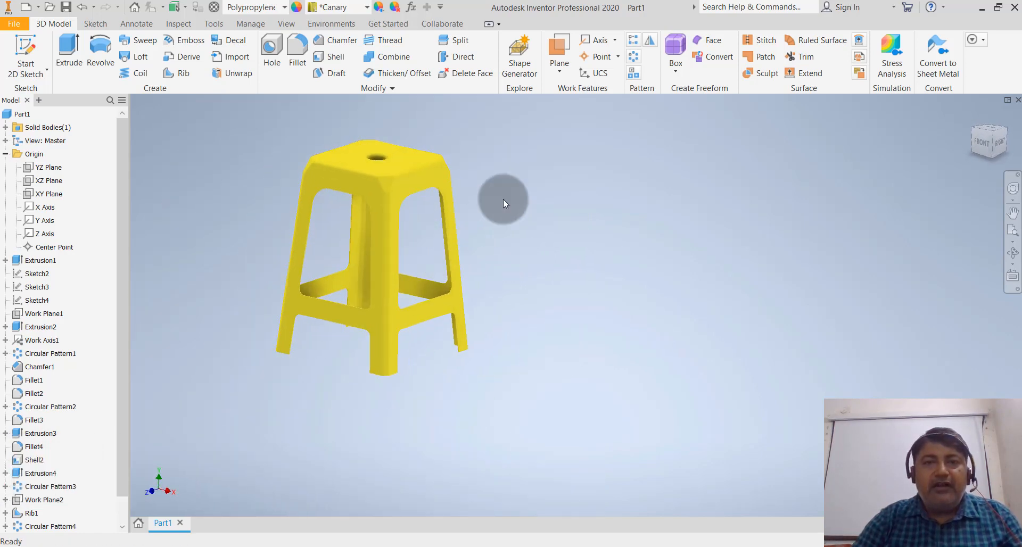
pyautogui.scroll(-3, 503, 199)
pyautogui.scroll(3, 496, 203)
pyautogui.keyDown('shift'); pyautogui.moveTo(491, 206); pyautogui.dragTo(468, 215, button='middle'); pyautogui.keyUp('shift')
pyautogui.scroll(-3, 470, 238)
pyautogui.scroll(3, 471, 240)
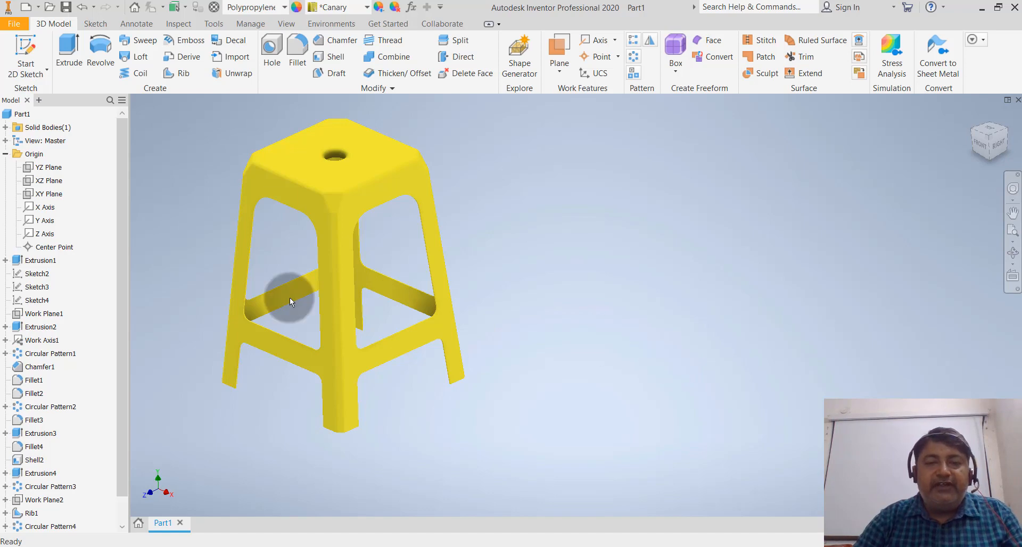
pyautogui.scroll(3, 257, 270)
pyautogui.scroll(-3, 343, 270)
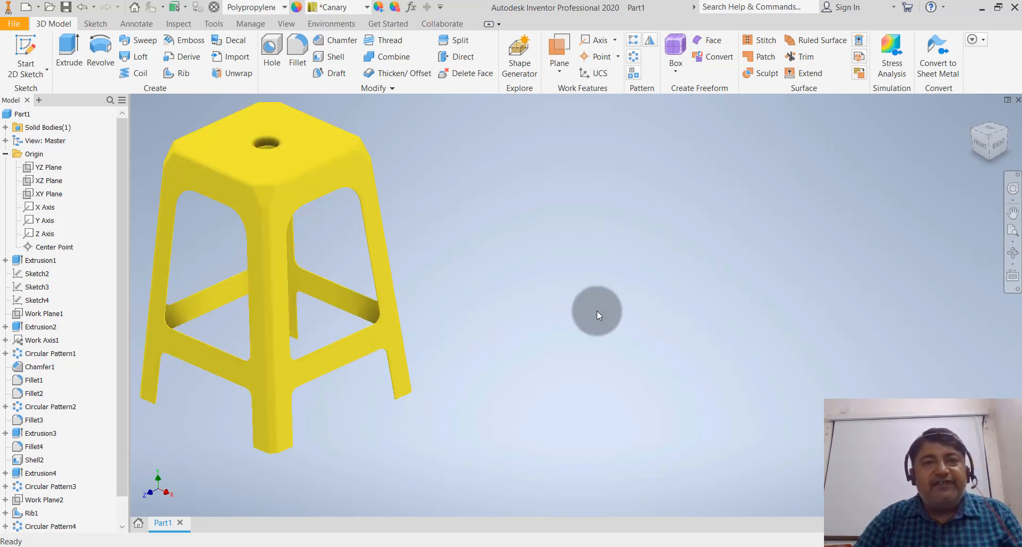